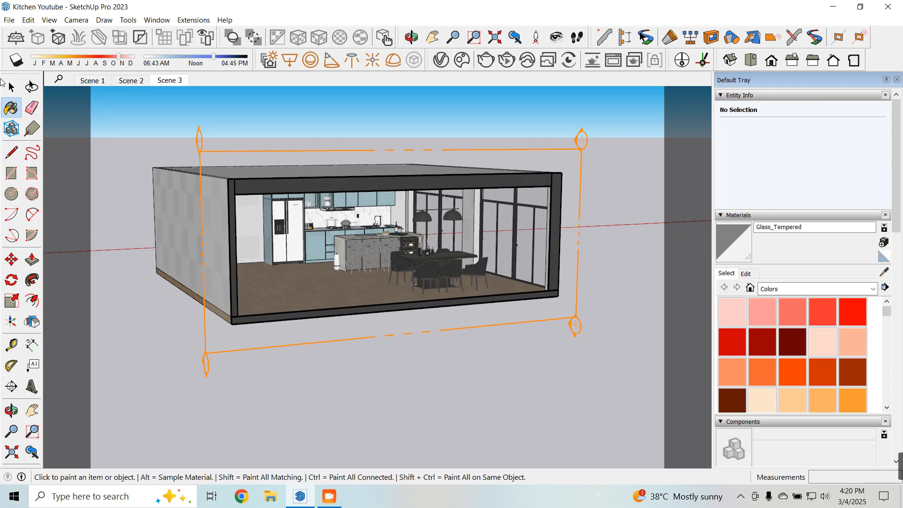
Step: Bring up the Scene 3 view of the kitchen interior
{"action": "left_click", "coordinate": [10, 86]}
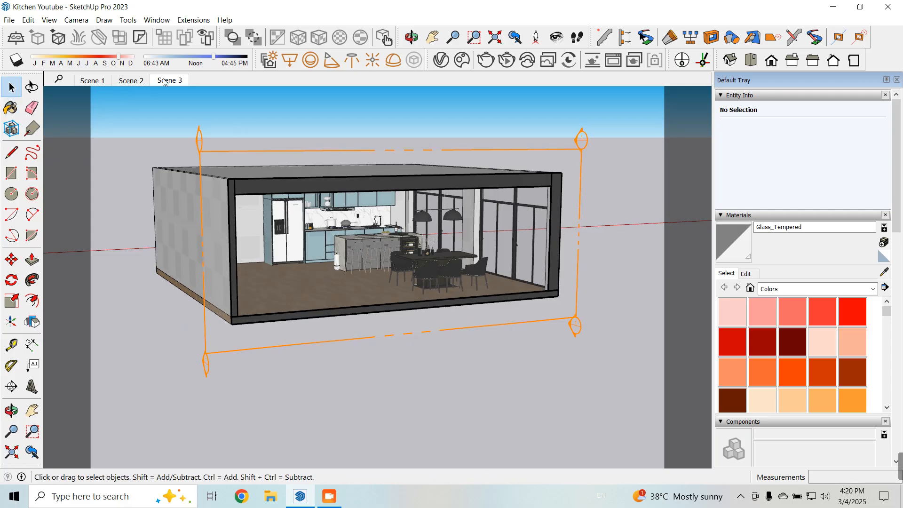
{"action": "scroll", "coordinate": [301, 254], "scroll_direction": "up", "scroll_amount": 5}
{"action": "scroll", "coordinate": [317, 260], "scroll_direction": "up", "scroll_amount": 5}
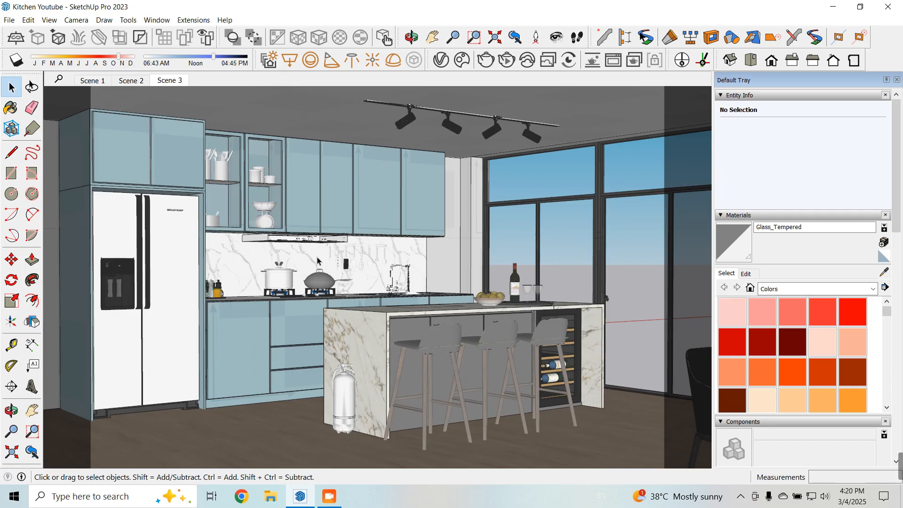
{"action": "left_click", "coordinate": [438, 60]}
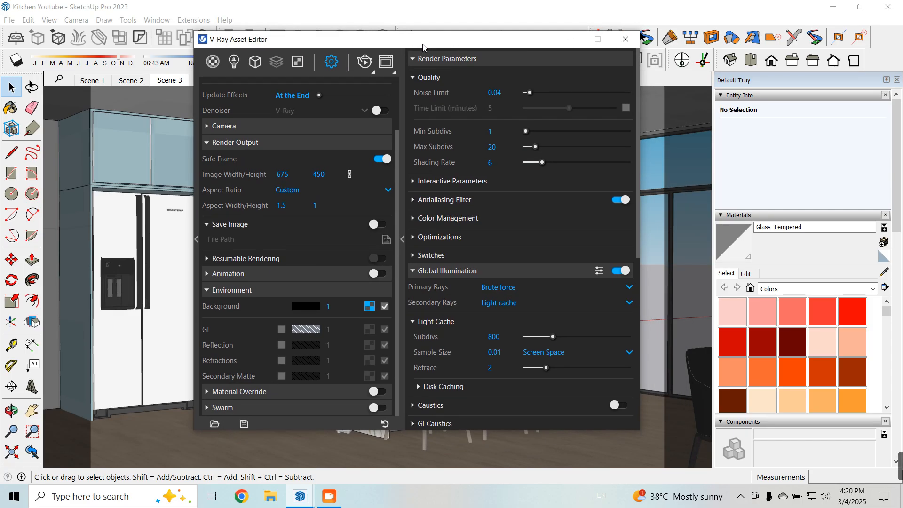
{"action": "left_click_drag", "start_coordinate": [423, 47], "coordinate": [414, 48]}
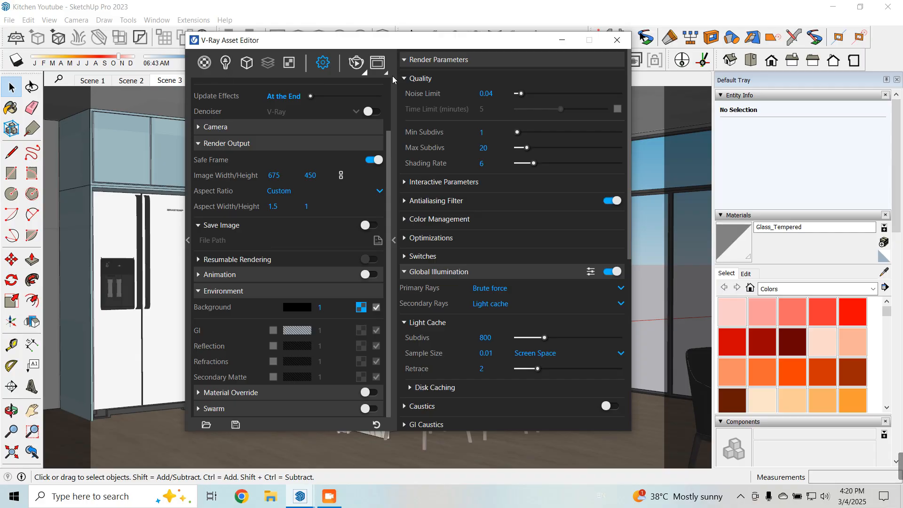
{"action": "left_click_drag", "start_coordinate": [504, 44], "coordinate": [535, 54]}
{"action": "left_click", "coordinate": [591, 51]}
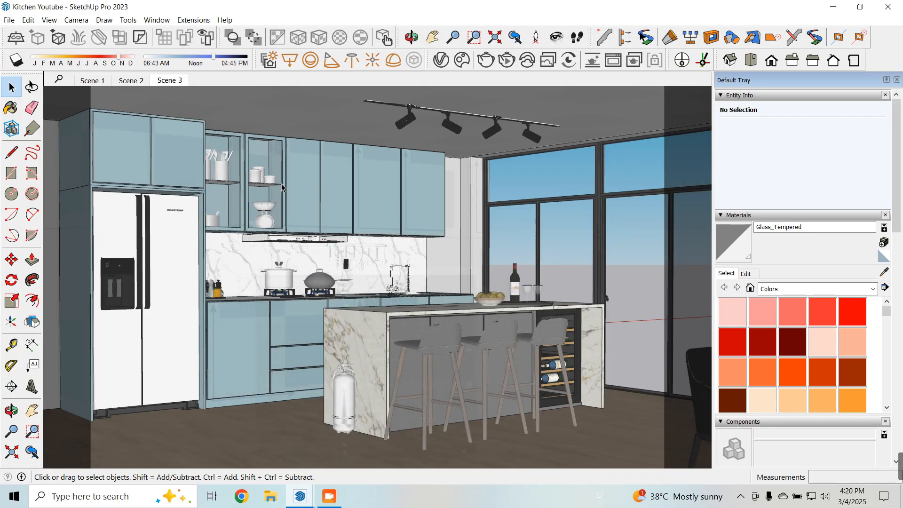
Step: View the room and its section plane from outside and return to the Scene 3 view
{"action": "scroll", "coordinate": [281, 184], "scroll_direction": "down", "scroll_amount": 10}
{"action": "middle_click_drag", "start_coordinate": [282, 185], "coordinate": [339, 282]}
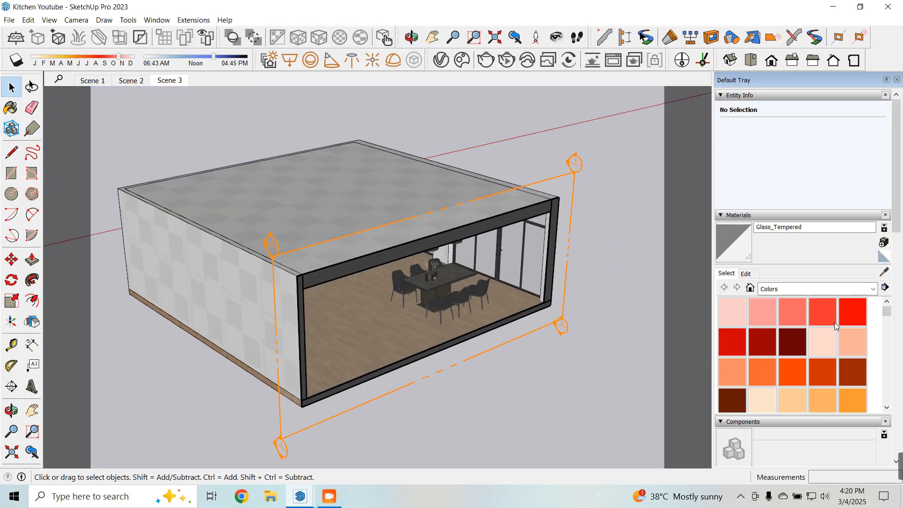
{"action": "left_click", "coordinate": [168, 81]}
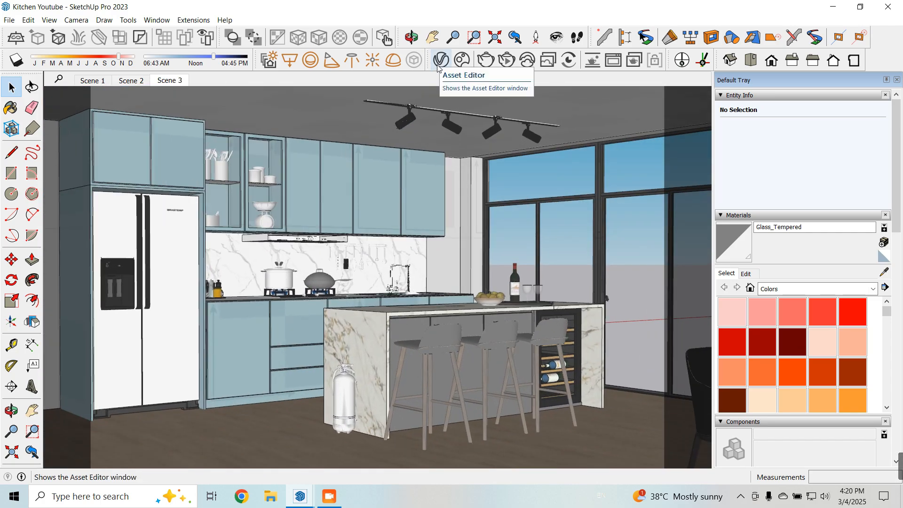
Step: Turn off Affect Light in the V-Ray clipper options of the Section 1 geometry
{"action": "left_click", "coordinate": [438, 64]}
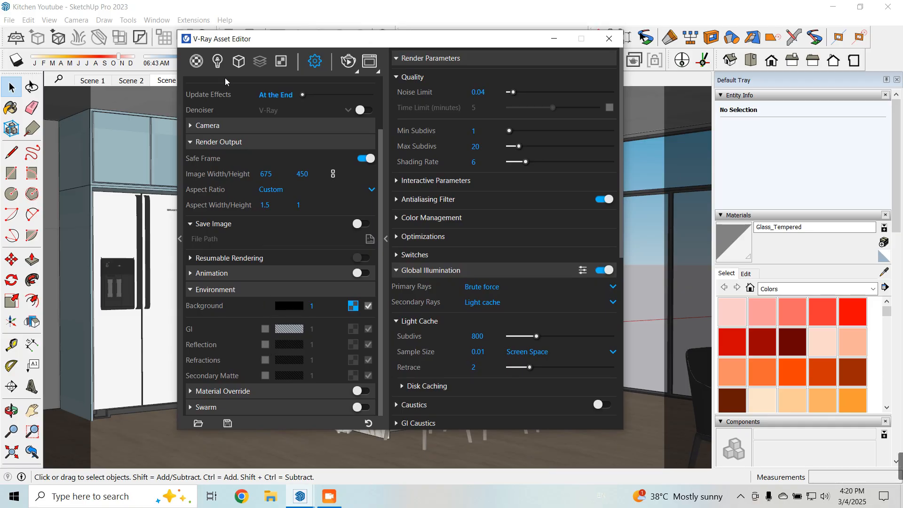
{"action": "left_click", "coordinate": [237, 61]}
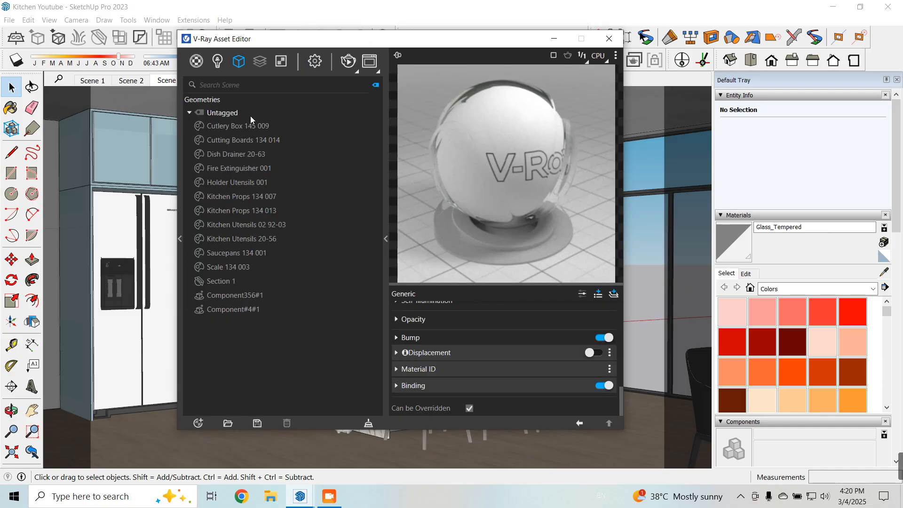
{"action": "left_click", "coordinate": [263, 281]}
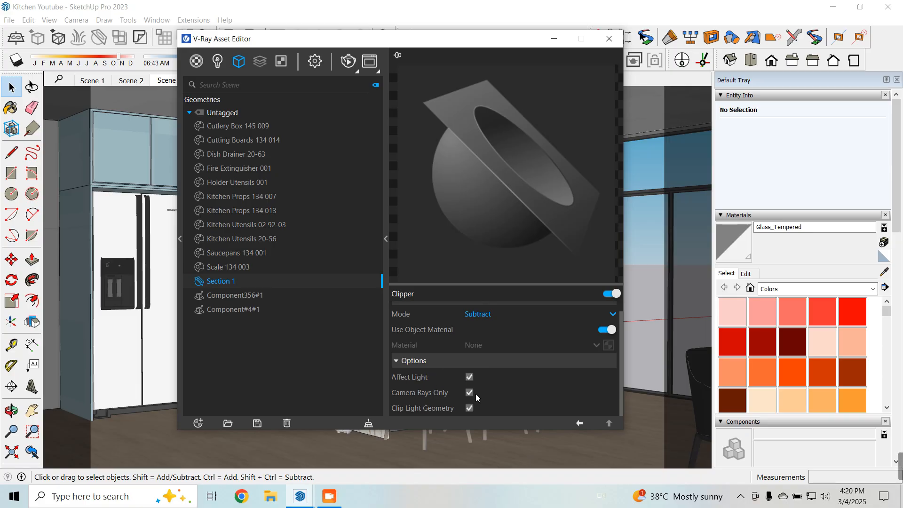
{"action": "left_click", "coordinate": [469, 377]}
{"action": "left_click", "coordinate": [609, 39]}
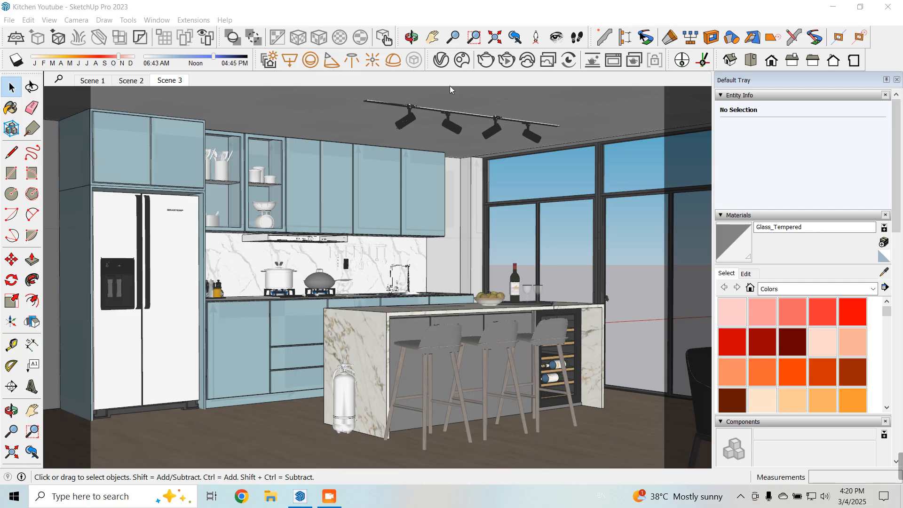
Step: Enable Material Override in the V-Ray render settings
{"action": "left_click", "coordinate": [441, 60]}
{"action": "left_click_drag", "start_coordinate": [428, 42], "coordinate": [479, 52]}
{"action": "left_click", "coordinate": [364, 71]}
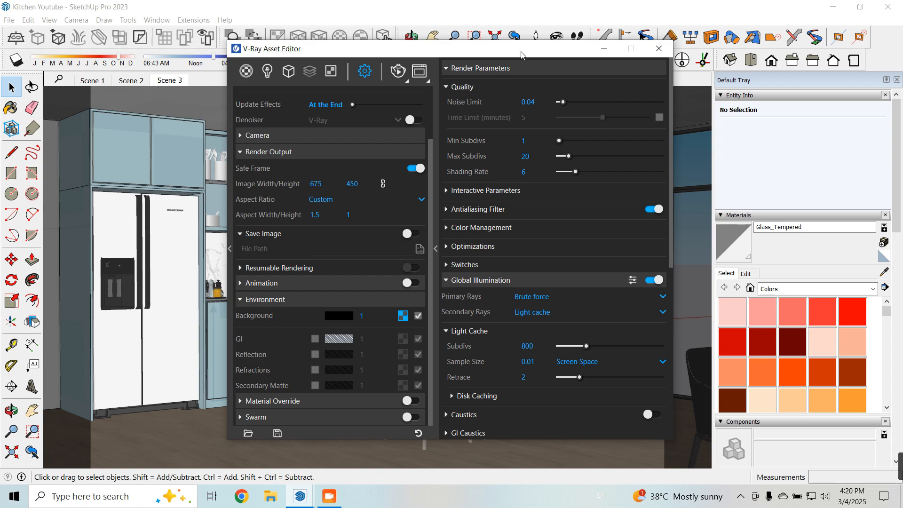
{"action": "left_click_drag", "start_coordinate": [524, 52], "coordinate": [584, 49]}
{"action": "left_click_drag", "start_coordinate": [523, 51], "coordinate": [463, 47]}
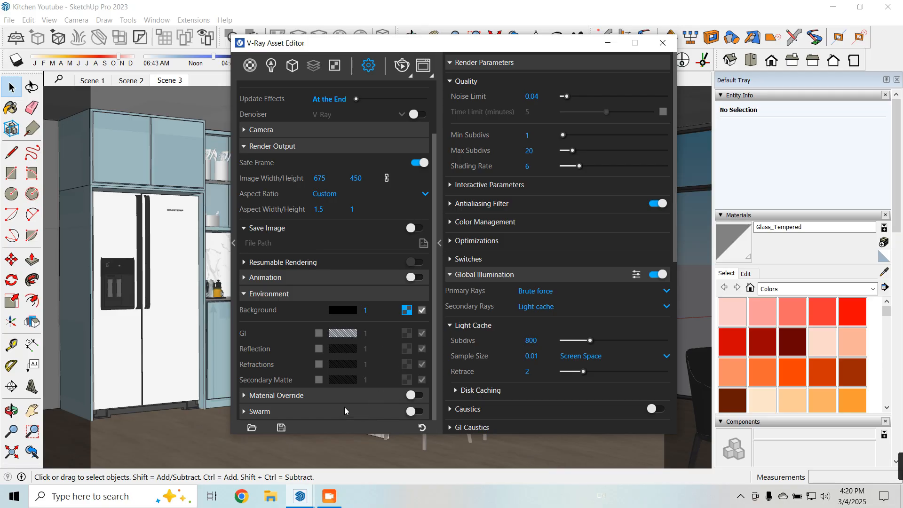
{"action": "left_click", "coordinate": [262, 399]}
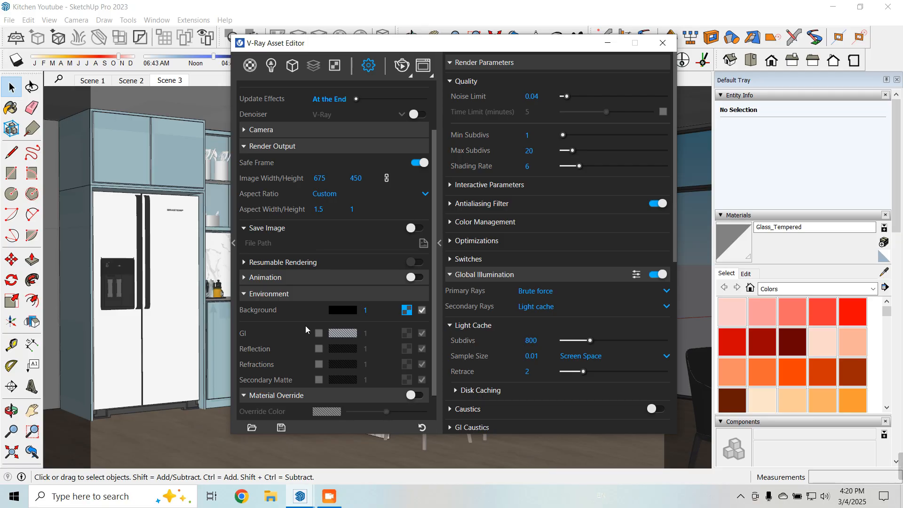
{"action": "left_click", "coordinate": [424, 387]}
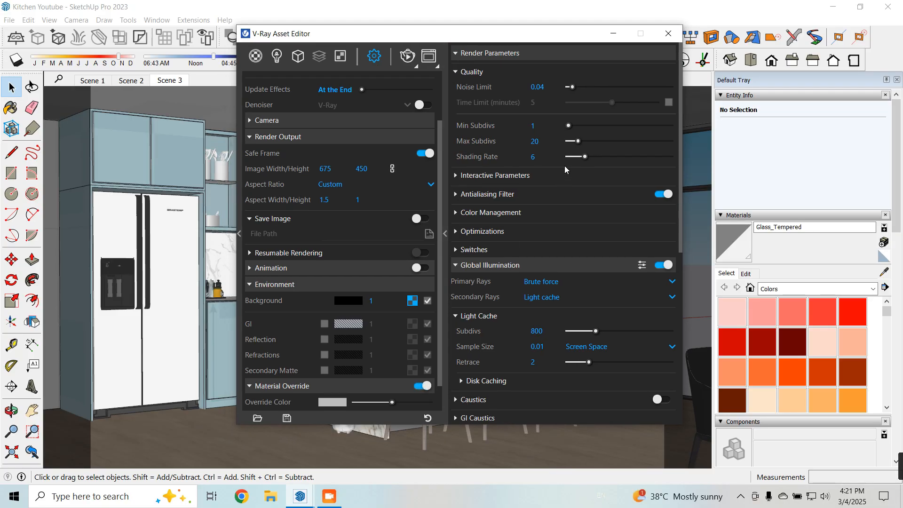
Step: Set the render quality's Max Subdivs to 6
{"action": "left_click_drag", "start_coordinate": [534, 38], "coordinate": [807, 54]}
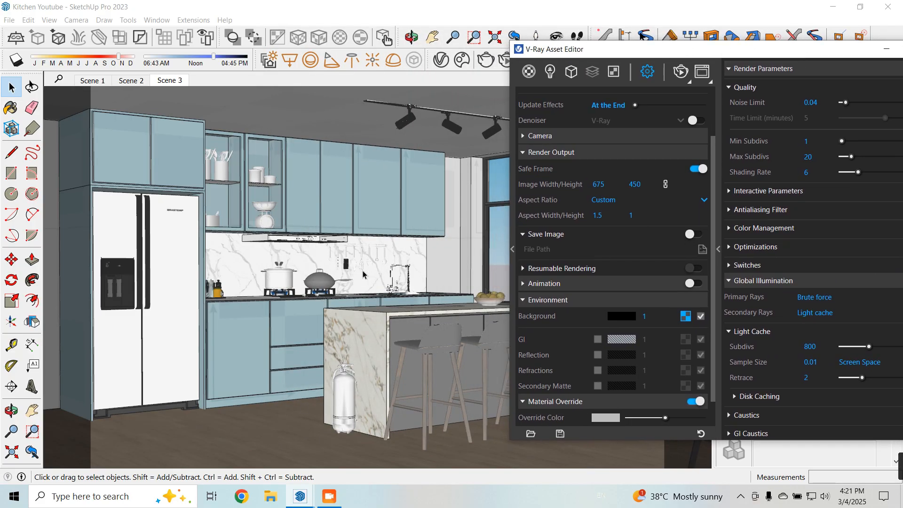
{"action": "left_click_drag", "start_coordinate": [778, 58], "coordinate": [454, 59]}
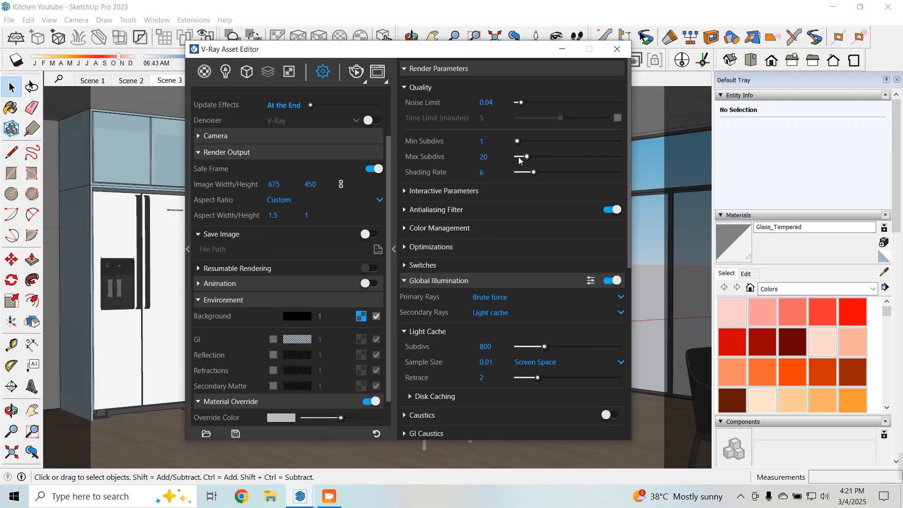
{"action": "left_click", "coordinate": [484, 157]}
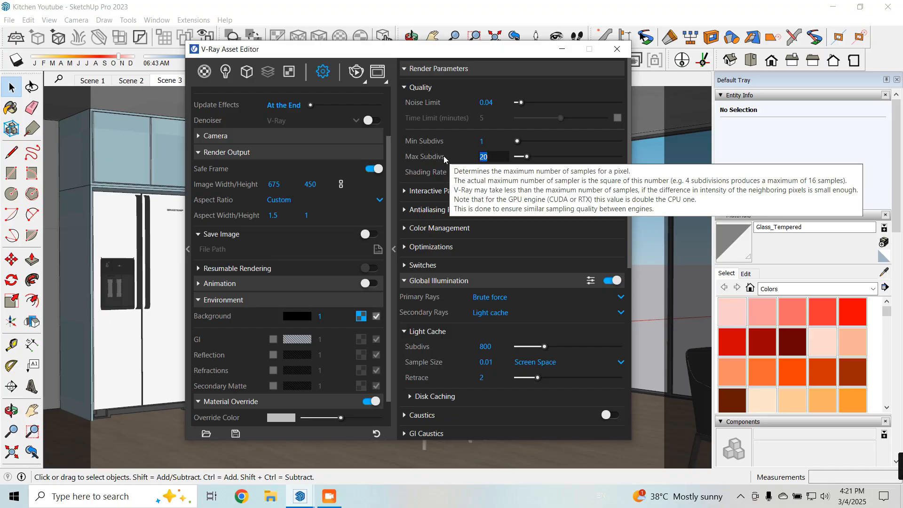
{"action": "type", "text": "6"}
{"action": "key", "text": "Return"}
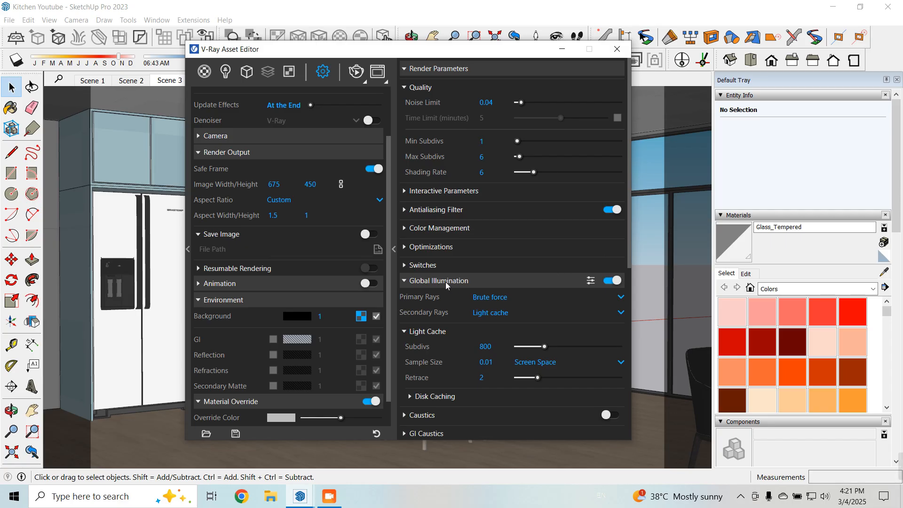
Step: Set the global illumination primary rays to Irradiance map
{"action": "scroll", "coordinate": [501, 243], "scroll_direction": "down", "scroll_amount": 1}
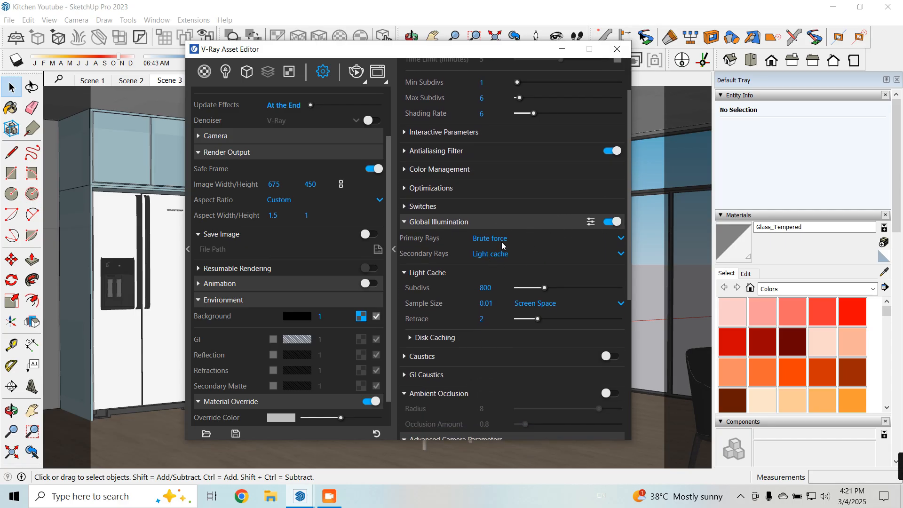
{"action": "left_click", "coordinate": [502, 243]}
{"action": "left_click", "coordinate": [498, 254]}
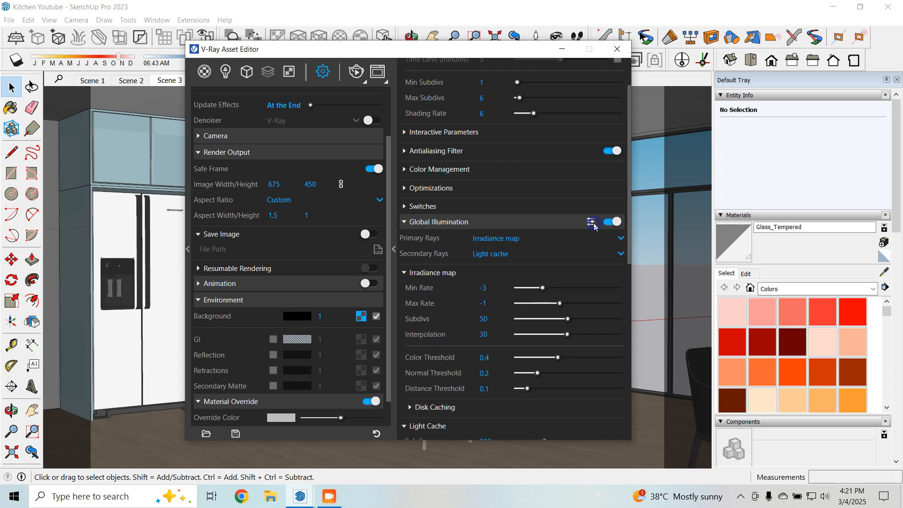
Step: Enable Ambient Occlusion in the global illumination settings and collapse its parameters
{"action": "scroll", "coordinate": [474, 267], "scroll_direction": "down", "scroll_amount": 4}
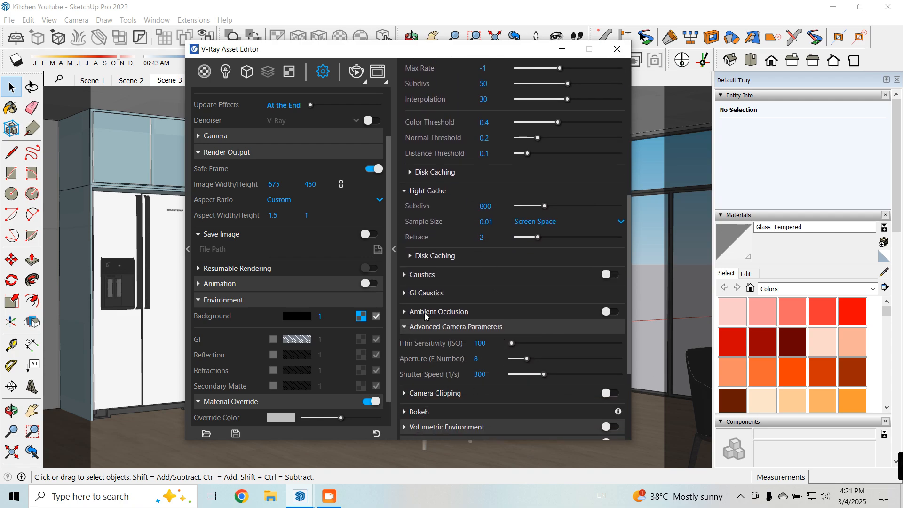
{"action": "left_click", "coordinate": [610, 311]}
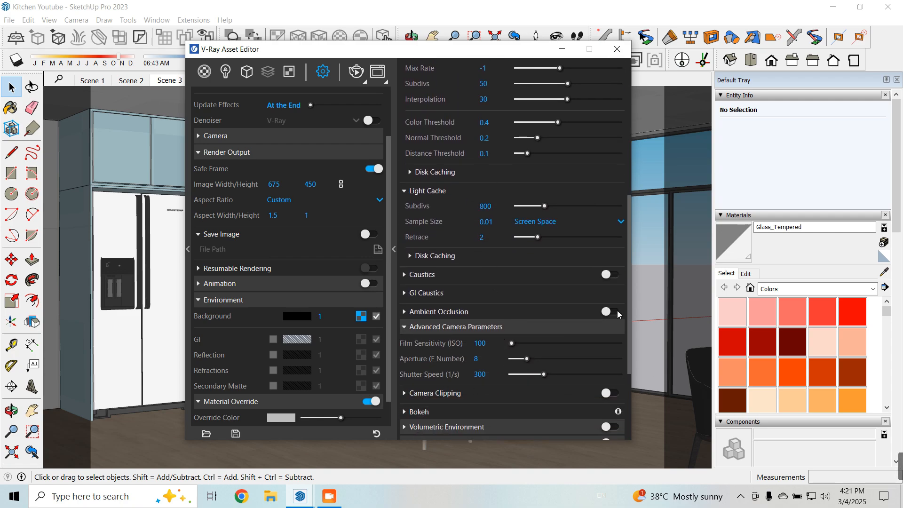
{"action": "left_click", "coordinate": [463, 312]}
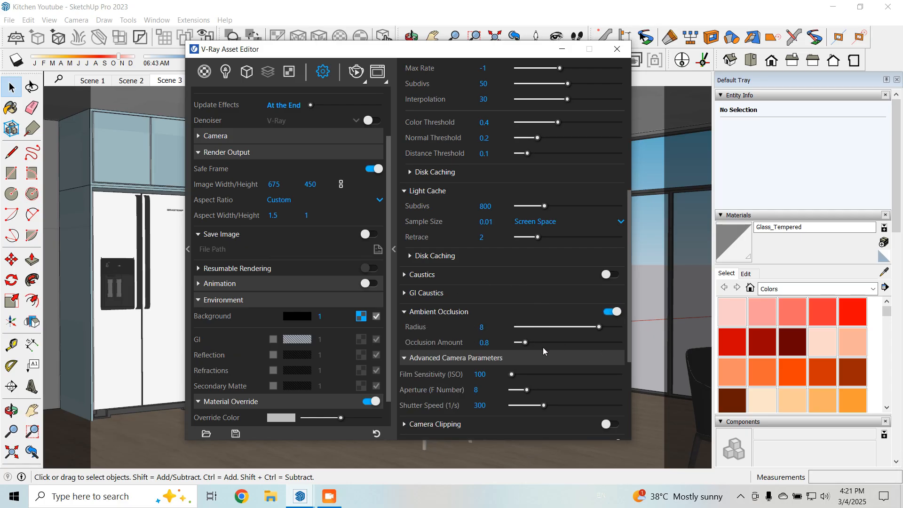
{"action": "scroll", "coordinate": [543, 350], "scroll_direction": "up", "scroll_amount": 1}
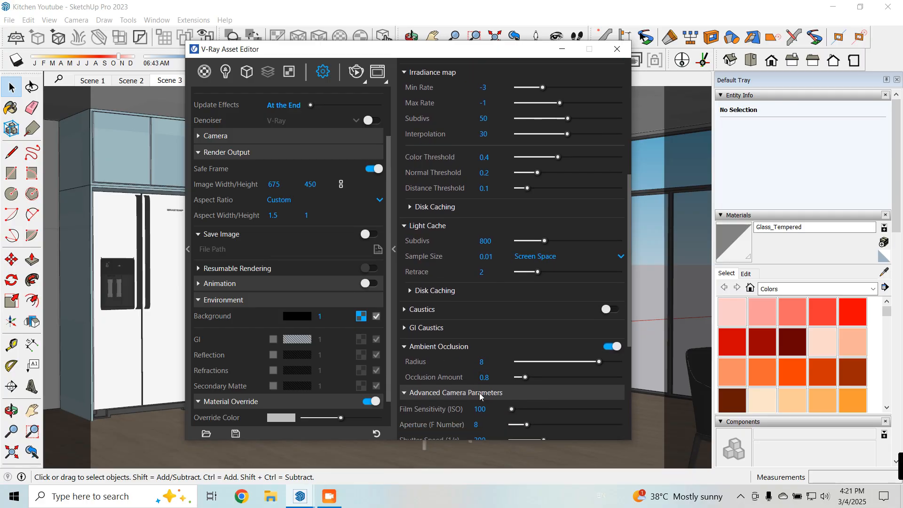
{"action": "scroll", "coordinate": [586, 314], "scroll_direction": "down", "scroll_amount": 1}
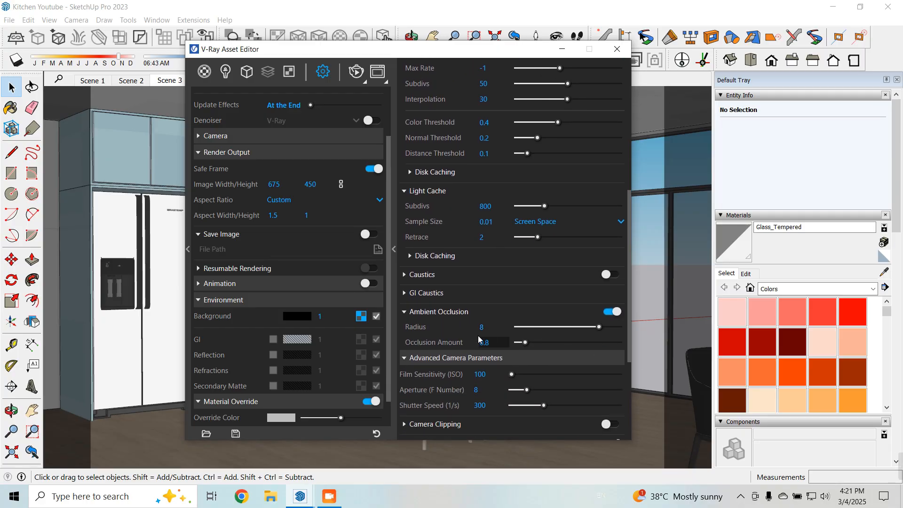
{"action": "left_click", "coordinate": [436, 314]}
Step: Set the Light Cache Subdivs to 750 and the irradiance map's Min Rate to -4
{"action": "scroll", "coordinate": [456, 318], "scroll_direction": "up", "scroll_amount": 2}
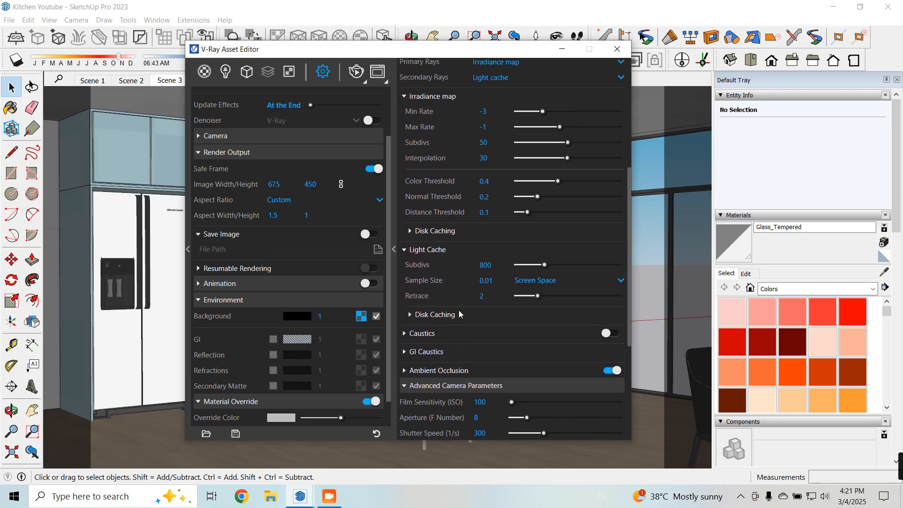
{"action": "type", "text": "50"}
{"action": "scroll", "coordinate": [463, 264], "scroll_direction": "up", "scroll_amount": 2}
{"action": "left_click", "coordinate": [489, 168]}
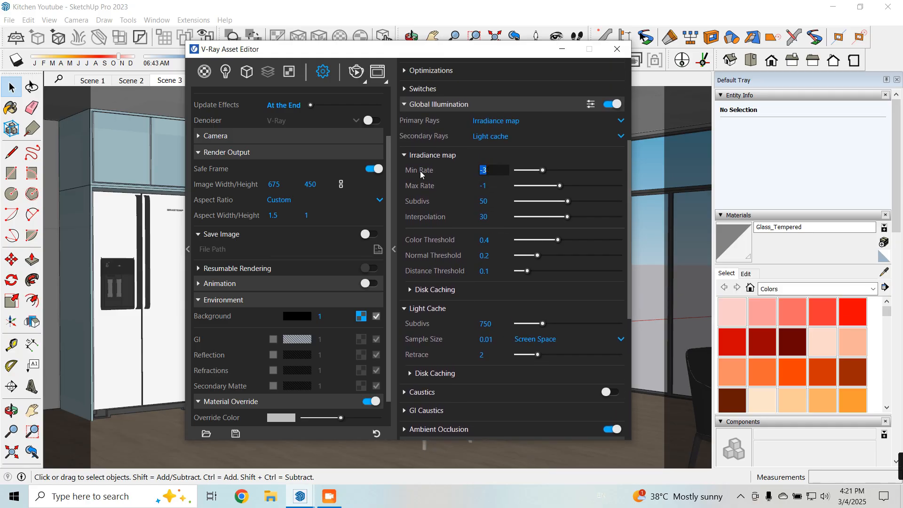
{"action": "type", "text": "-4"}
{"action": "key", "text": "Return"}
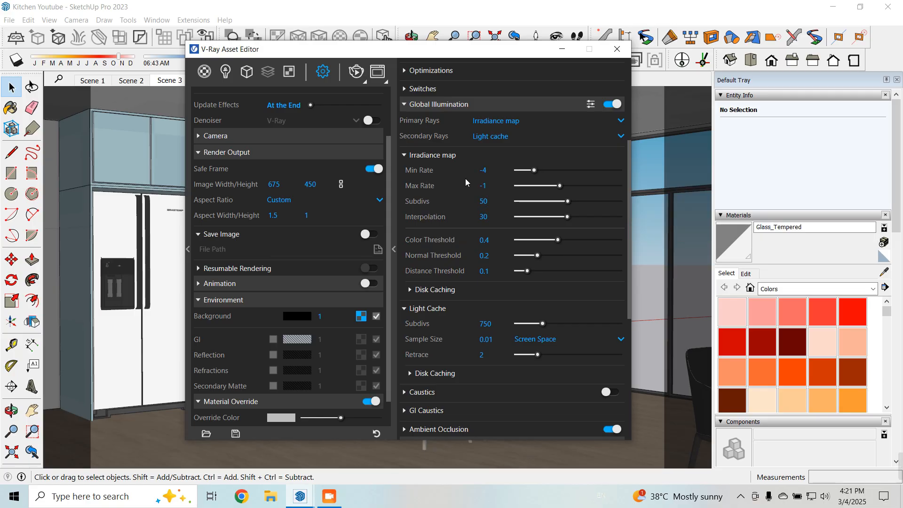
Step: Set the irradiance map's Max Rate to -2 and Distance Threshold to 0.2
{"action": "left_click_drag", "start_coordinate": [491, 185], "coordinate": [456, 185]}
{"action": "type", "text": "-2"}
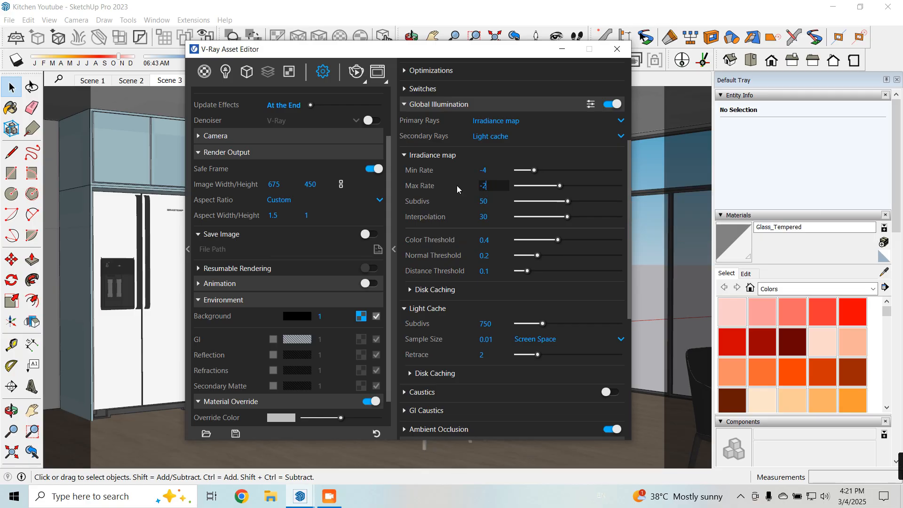
{"action": "key", "text": "Return"}
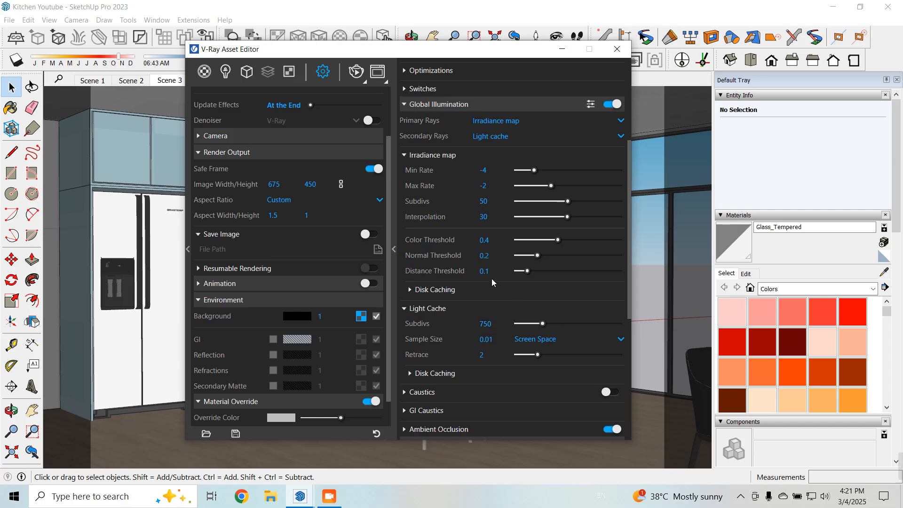
{"action": "type", "text": "0.2"}
{"action": "key", "text": "Return"}
Step: Set the camera's Aperture (F Number) to 2 and Shutter Speed to 1000 in the Advanced Camera Parameters
{"action": "scroll", "coordinate": [492, 282], "scroll_direction": "down", "scroll_amount": 3}
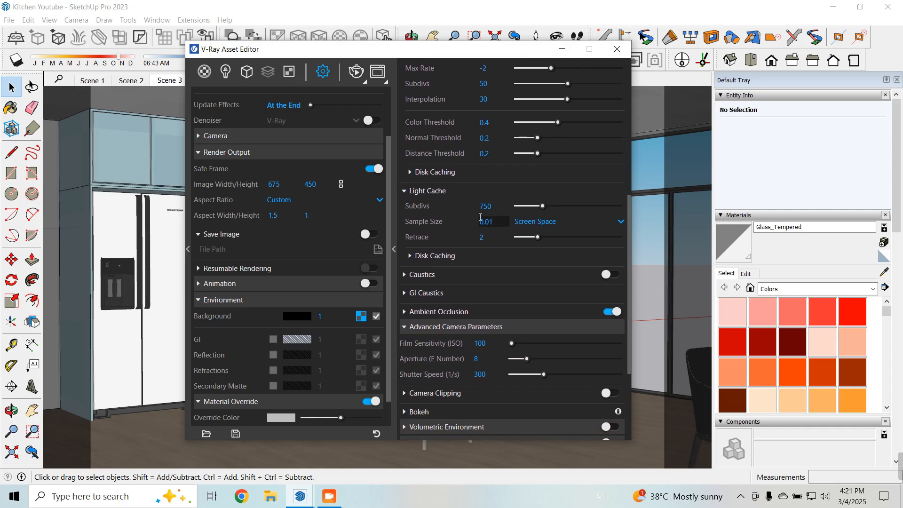
{"action": "scroll", "coordinate": [505, 211], "scroll_direction": "down", "scroll_amount": 2}
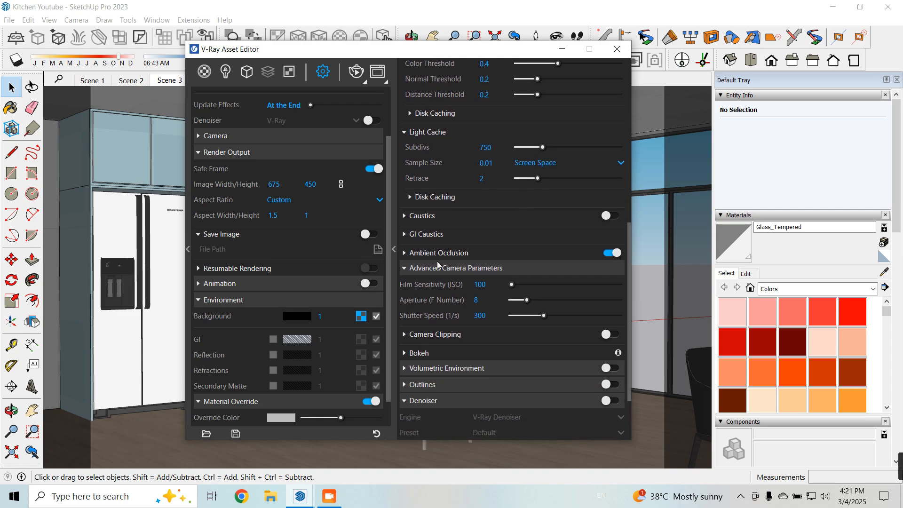
{"action": "double_click", "coordinate": [476, 300]}
{"action": "type", "text": "2"}
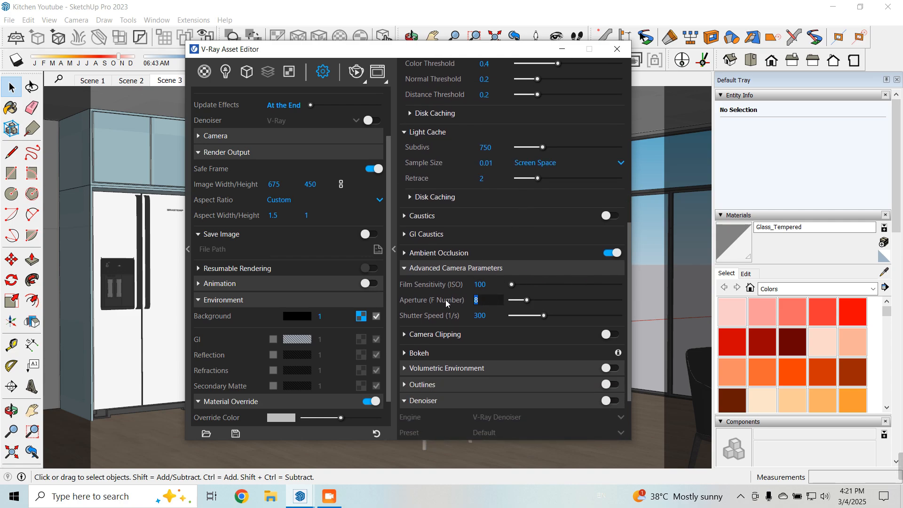
{"action": "key", "text": "Return"}
{"action": "double_click", "coordinate": [480, 315]}
{"action": "type", "text": "1000"}
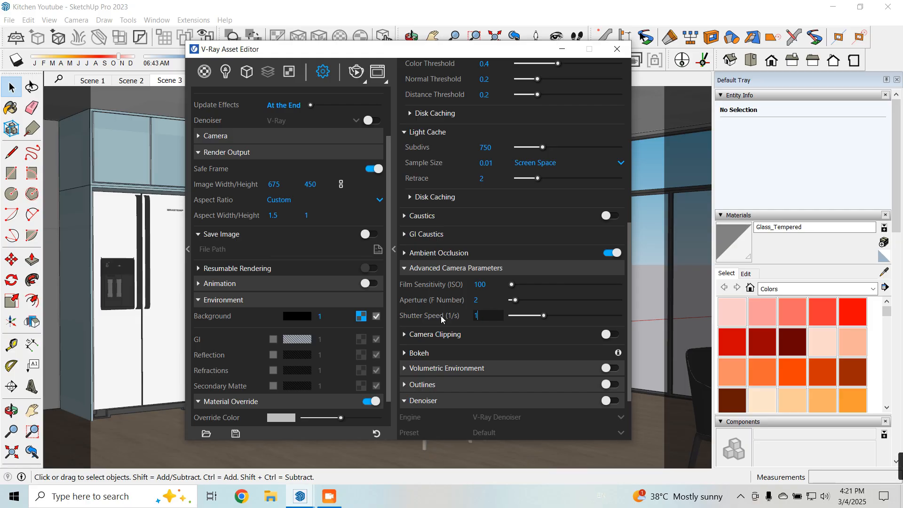
{"action": "key", "text": "Return"}
Step: Enable the denoiser and set its engine to NVIDIA AI Denoiser
{"action": "scroll", "coordinate": [441, 315], "scroll_direction": "down", "scroll_amount": 3}
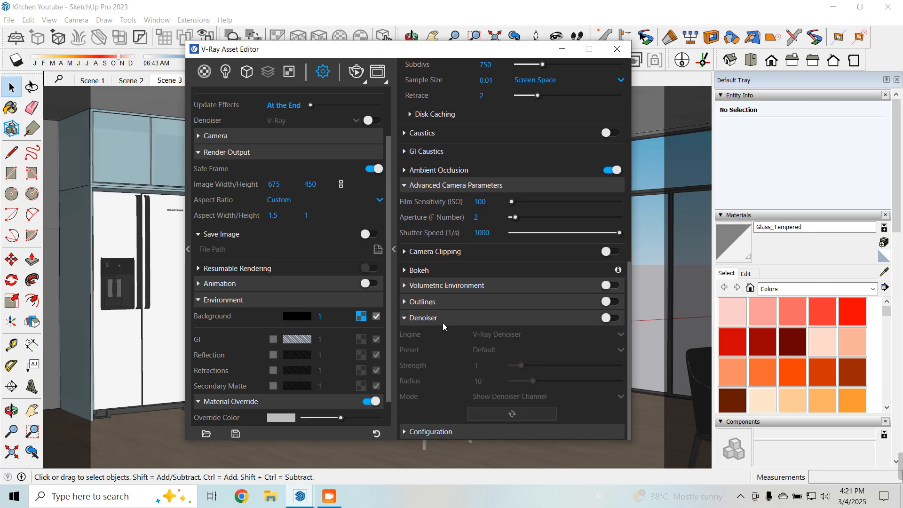
{"action": "left_click", "coordinate": [612, 318]}
{"action": "left_click", "coordinate": [524, 334]}
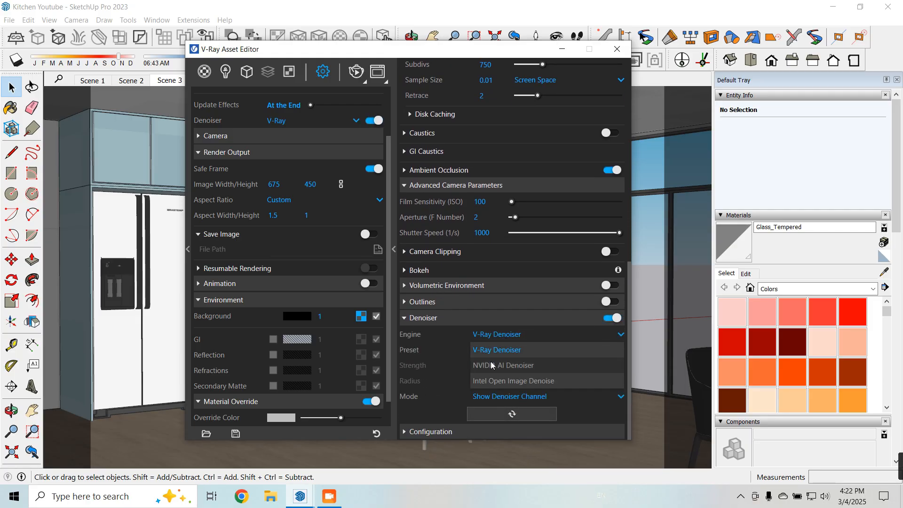
{"action": "left_click", "coordinate": [502, 358]}
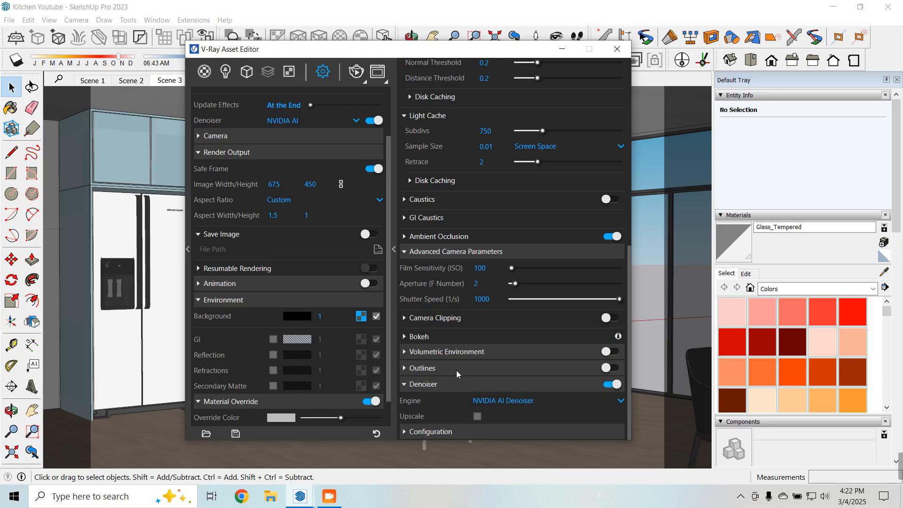
Step: Start a test render of Scene 3 and minimize the frame buffer and asset editor
{"action": "scroll", "coordinate": [294, 315], "scroll_direction": "up", "scroll_amount": 3}
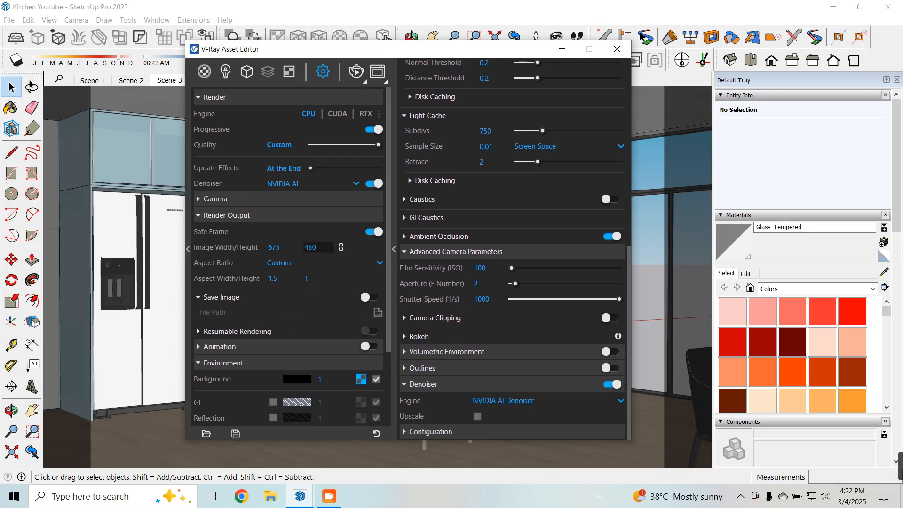
{"action": "left_click", "coordinate": [356, 73]}
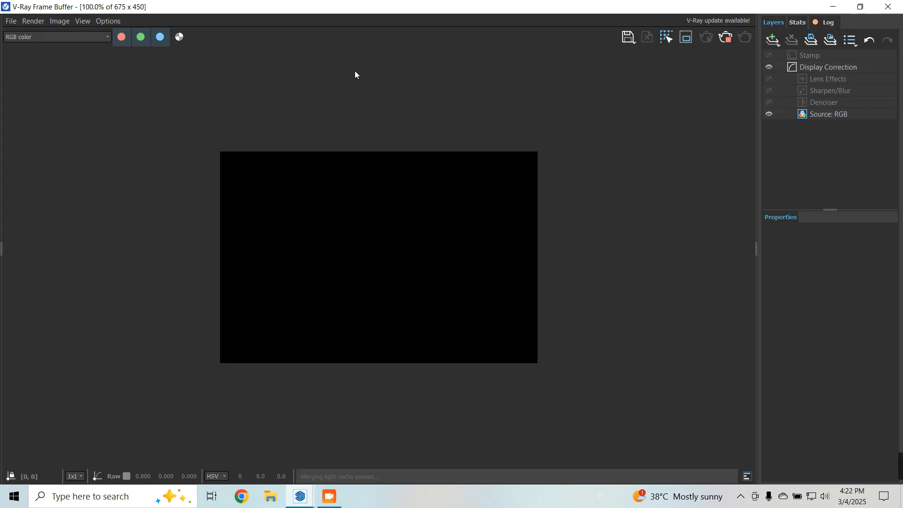
{"action": "left_click", "coordinate": [831, 7]}
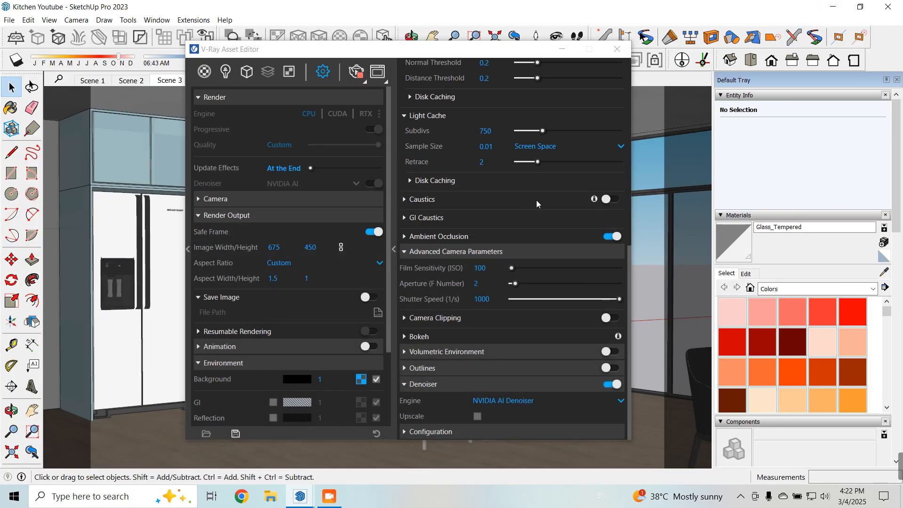
{"action": "left_click", "coordinate": [562, 49]}
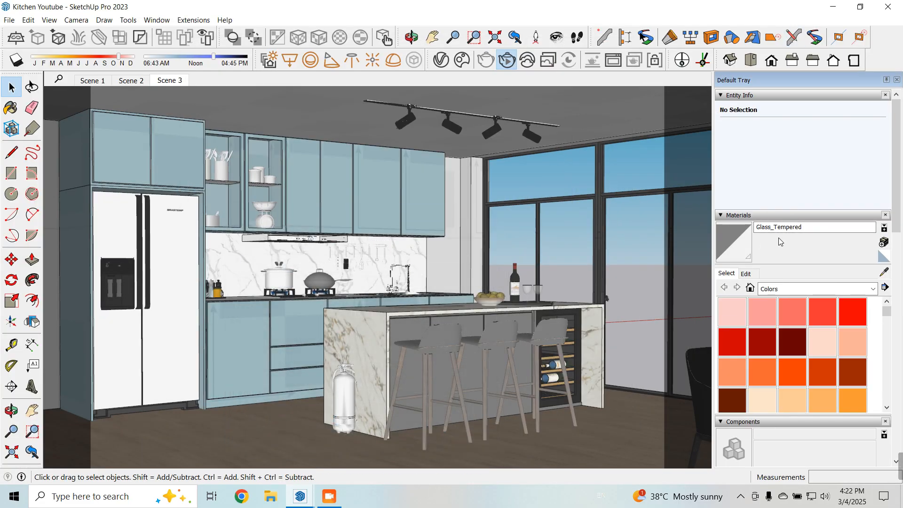
Step: Sample the window glass material and disable Can be Overridden for Glass_Tempered in the asset editor
{"action": "left_click", "coordinate": [882, 272]}
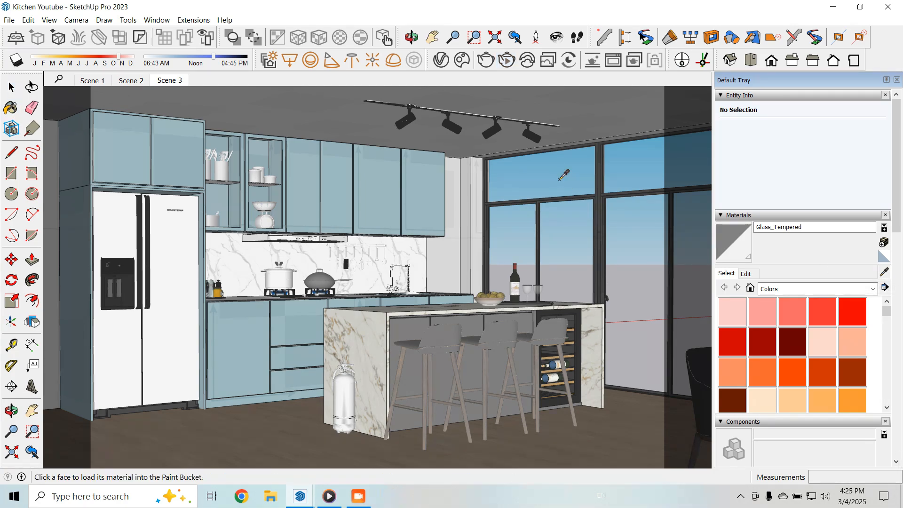
{"action": "left_click", "coordinate": [552, 173]}
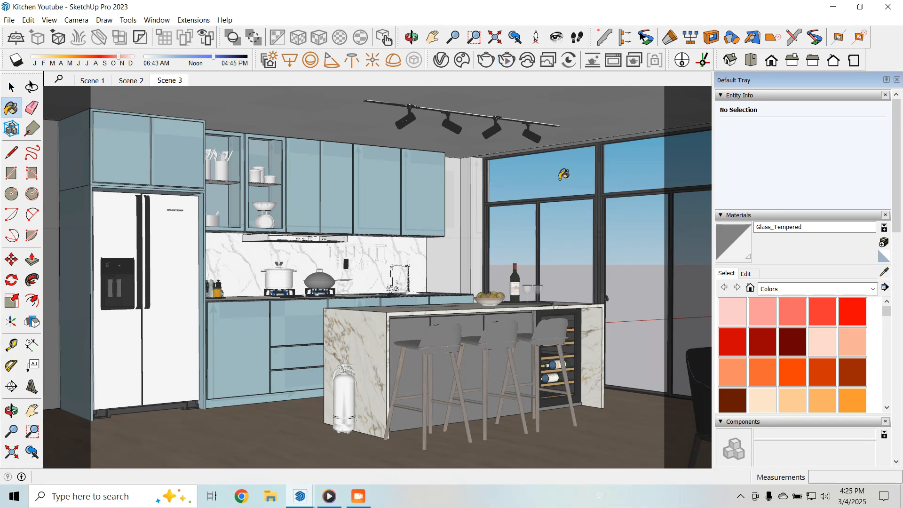
{"action": "left_click", "coordinate": [462, 59]}
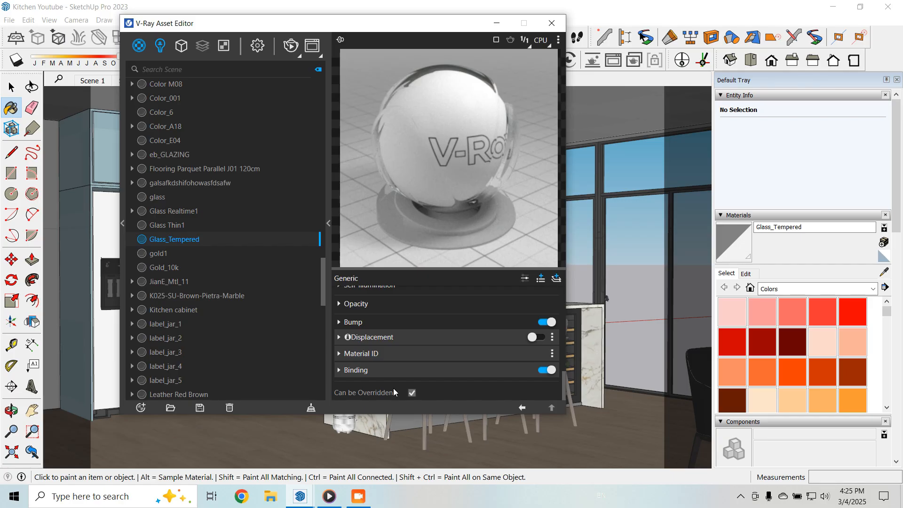
{"action": "scroll", "coordinate": [394, 371], "scroll_direction": "up", "scroll_amount": 5}
{"action": "scroll", "coordinate": [404, 366], "scroll_direction": "down", "scroll_amount": 10}
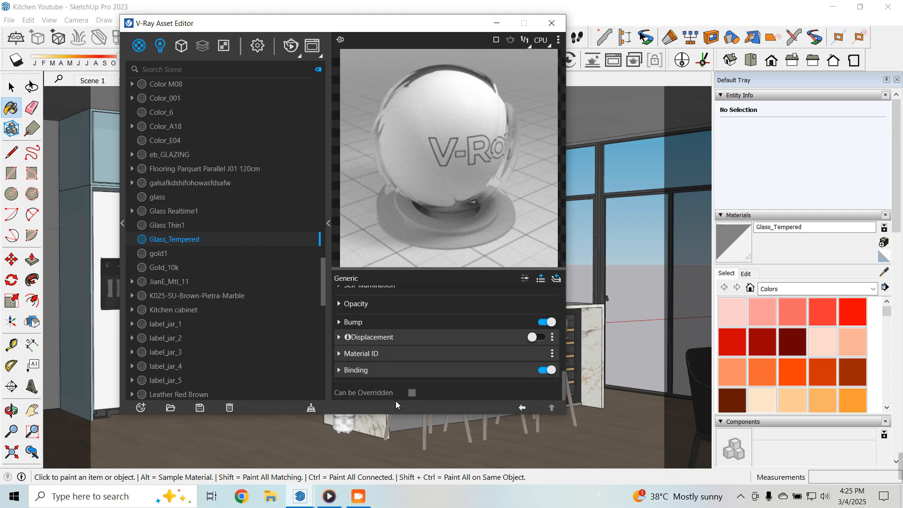
Step: Run another test render with the glass excluded from the override, then minimize the V-Ray windows
{"action": "left_click_drag", "start_coordinate": [410, 33], "coordinate": [463, 51]}
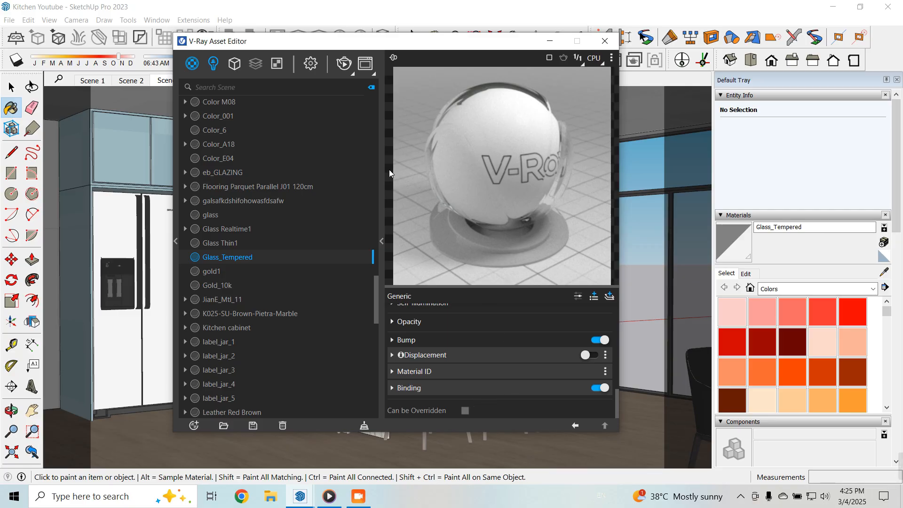
{"action": "left_click", "coordinate": [344, 64]}
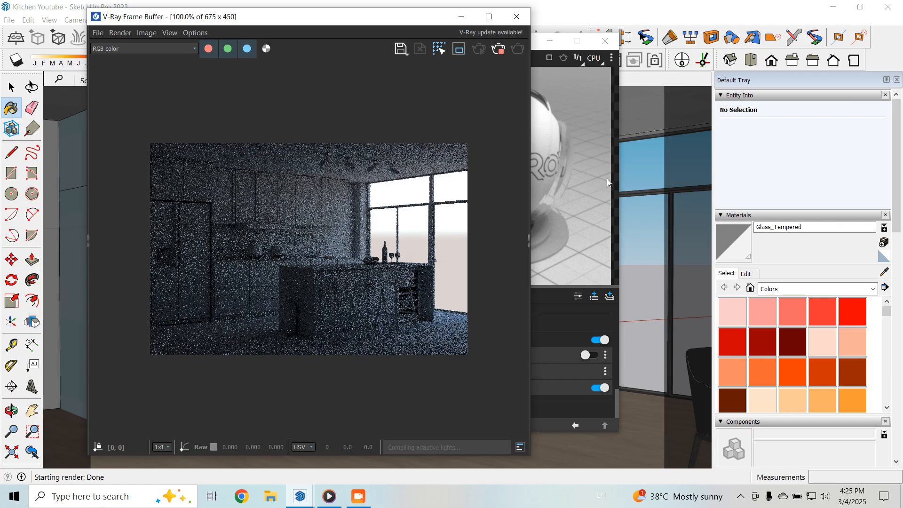
{"action": "left_click", "coordinate": [465, 18]}
{"action": "left_click", "coordinate": [550, 42]}
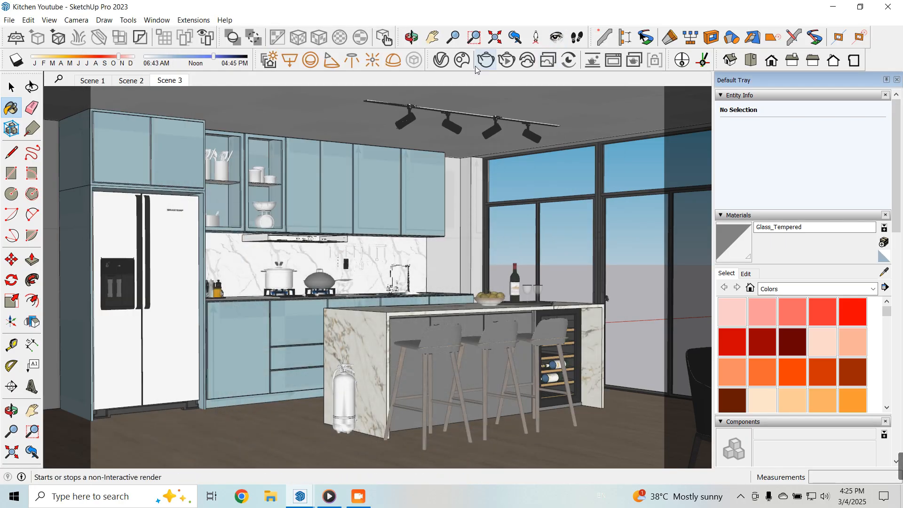
Step: Delete the Rectangle Light from the scene's light list in the asset editor
{"action": "left_click", "coordinate": [442, 60]}
{"action": "left_click", "coordinate": [213, 63]}
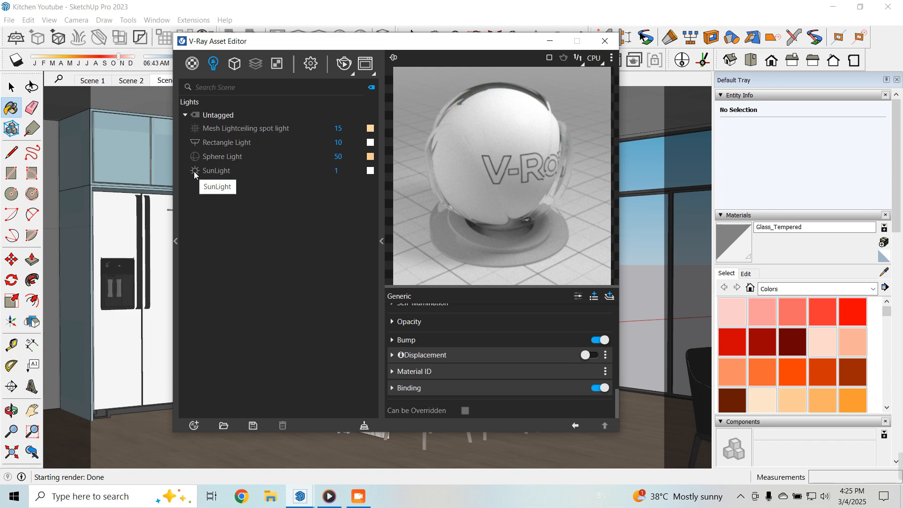
{"action": "left_click", "coordinate": [252, 144]}
{"action": "right_click", "coordinate": [252, 144]}
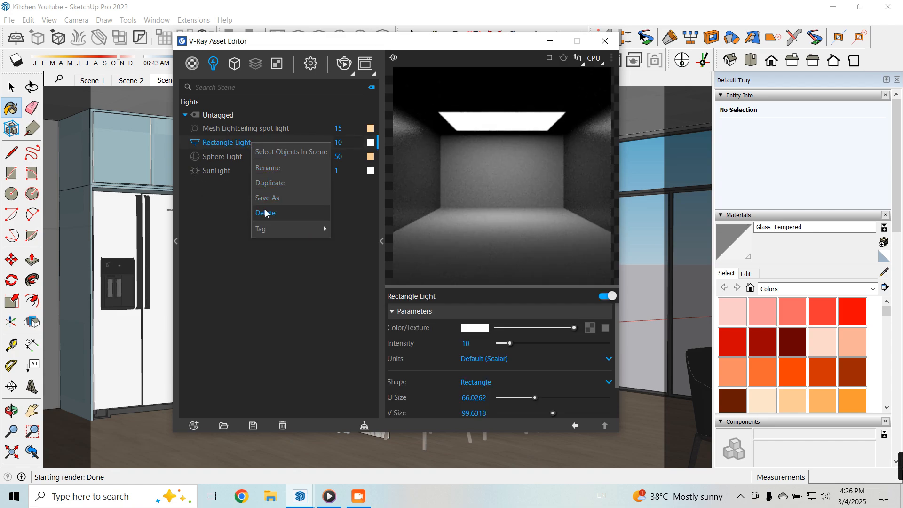
{"action": "left_click", "coordinate": [265, 213]}
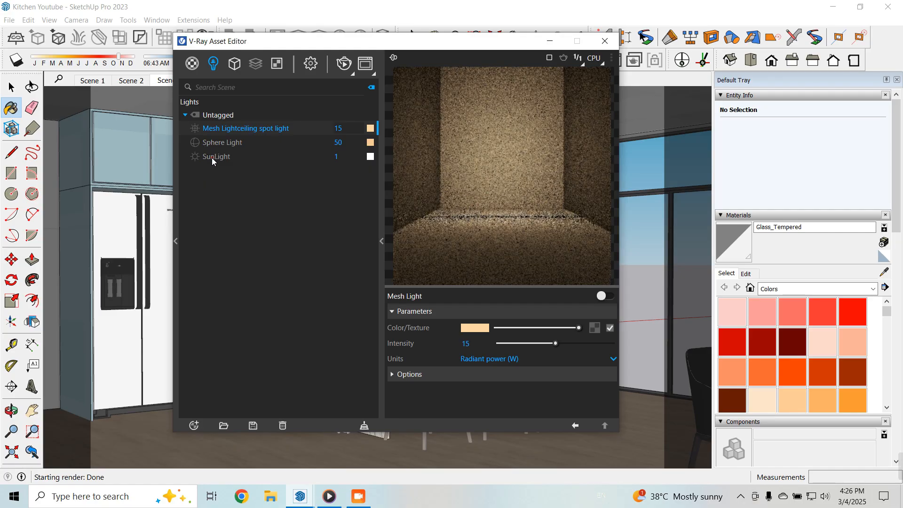
Step: Select the SunLight, then turn off the environment background in the render settings
{"action": "left_click", "coordinate": [221, 157]}
{"action": "left_click", "coordinate": [310, 64]}
{"action": "scroll", "coordinate": [256, 326], "scroll_direction": "down", "scroll_amount": 1}
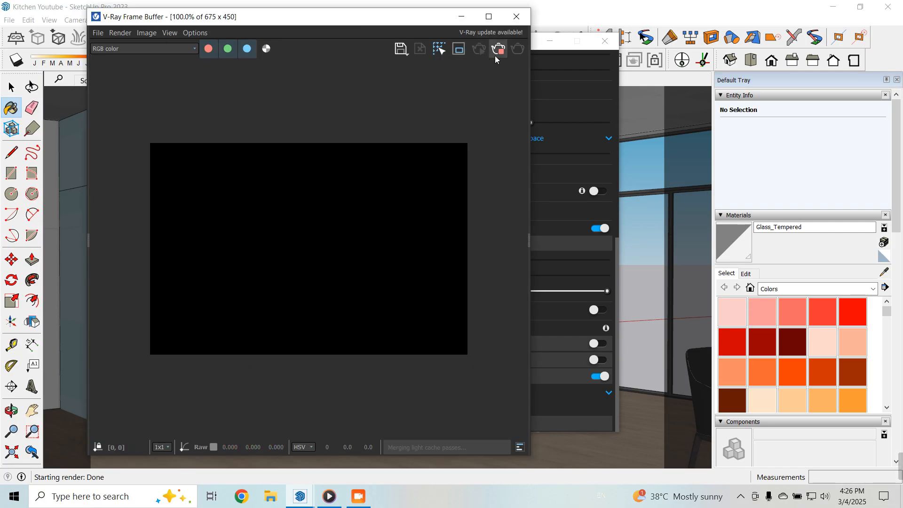
Step: Stop the running test render and minimize the frame buffer and asset editor
{"action": "left_click", "coordinate": [496, 52]}
{"action": "left_click", "coordinate": [463, 19]}
{"action": "left_click", "coordinate": [551, 43]}
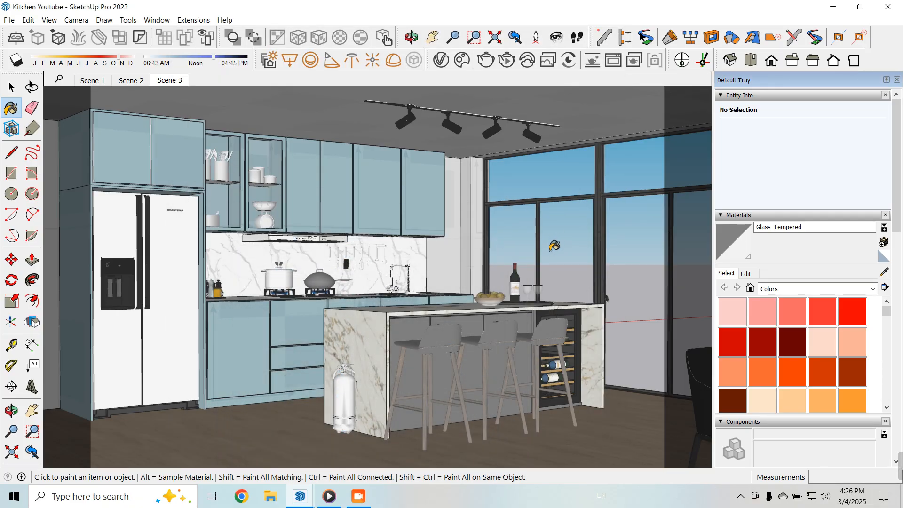
Step: Place a V-Ray dome light on the kitchen floor in front of the island
{"action": "left_click", "coordinate": [393, 59]}
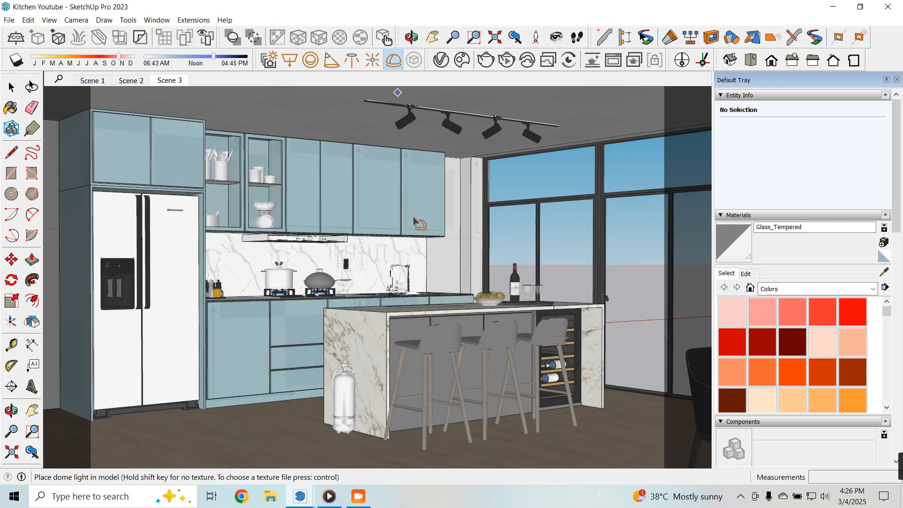
{"action": "scroll", "coordinate": [402, 249], "scroll_direction": "down", "scroll_amount": 3}
{"action": "left_click", "coordinate": [350, 403]}
{"action": "scroll", "coordinate": [362, 372], "scroll_direction": "down", "scroll_amount": 3}
{"action": "middle_click_drag", "start_coordinate": [364, 368], "coordinate": [316, 271]}
{"action": "scroll", "coordinate": [256, 307], "scroll_direction": "up", "scroll_amount": 3}
{"action": "scroll", "coordinate": [258, 308], "scroll_direction": "up", "scroll_amount": 2}
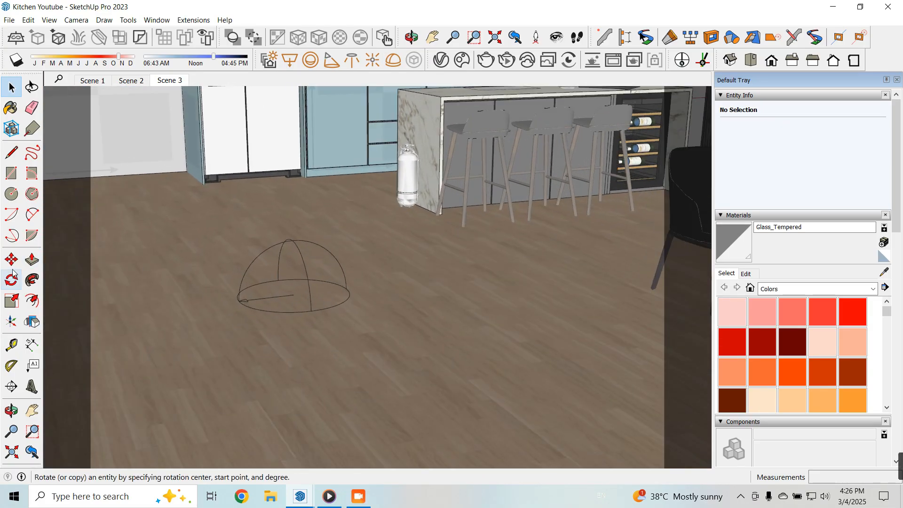
Step: Rotate the dome light horizontally about a point on the floor and return to the Scene 3 view
{"action": "left_click", "coordinate": [287, 299]}
{"action": "key", "text": "q"}
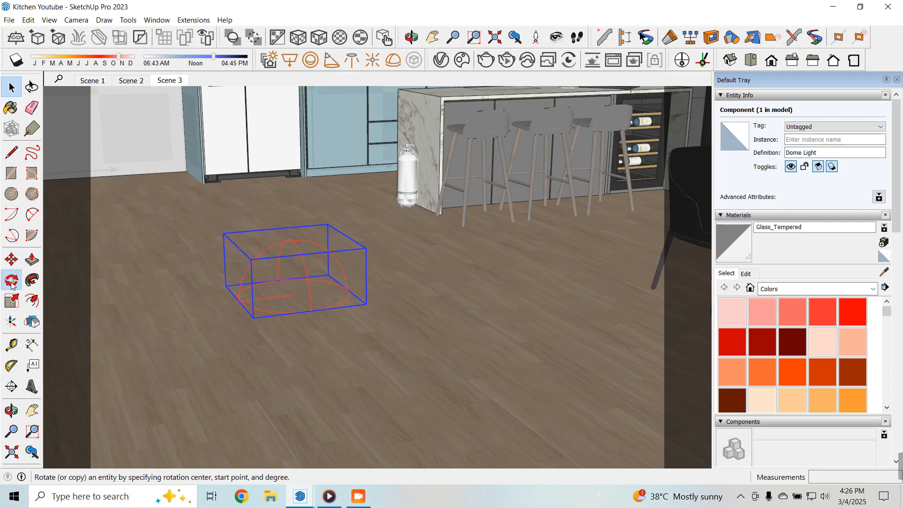
{"action": "left_click", "coordinate": [259, 356]}
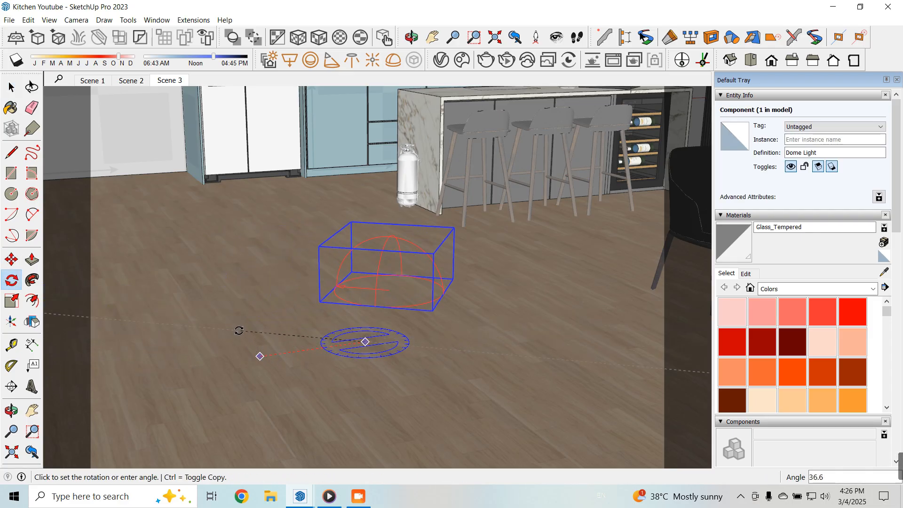
{"action": "left_click", "coordinate": [11, 87]}
{"action": "left_click", "coordinate": [170, 81]}
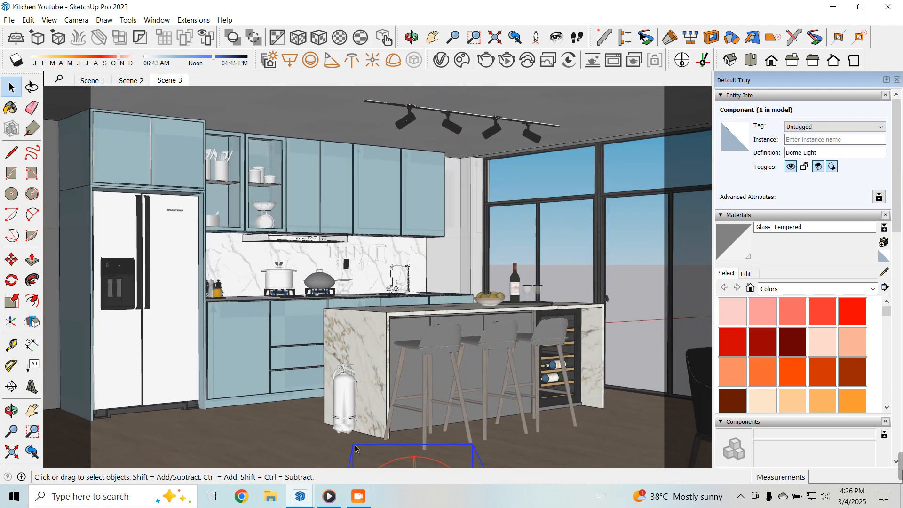
Step: Start a test render with the dome light and set the render output's image width to 350
{"action": "left_click", "coordinate": [439, 60]}
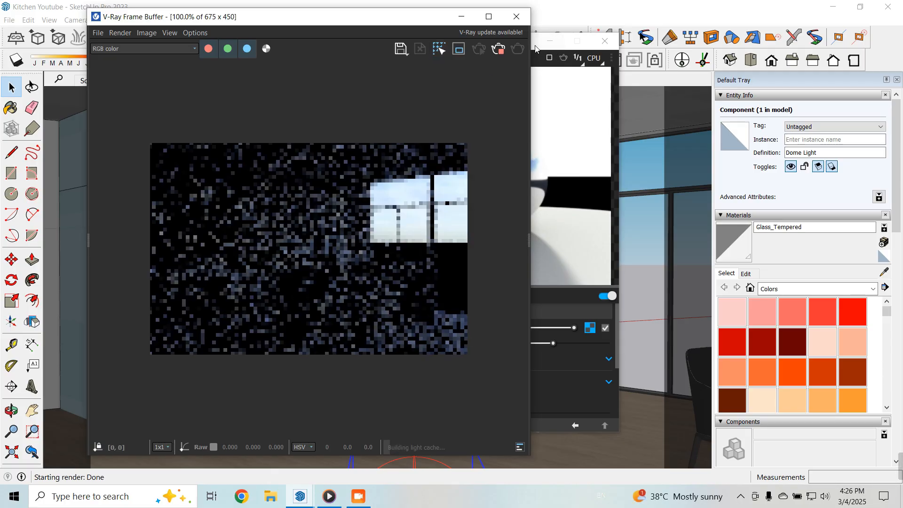
{"action": "left_click", "coordinate": [556, 119]}
{"action": "left_click", "coordinate": [311, 63]}
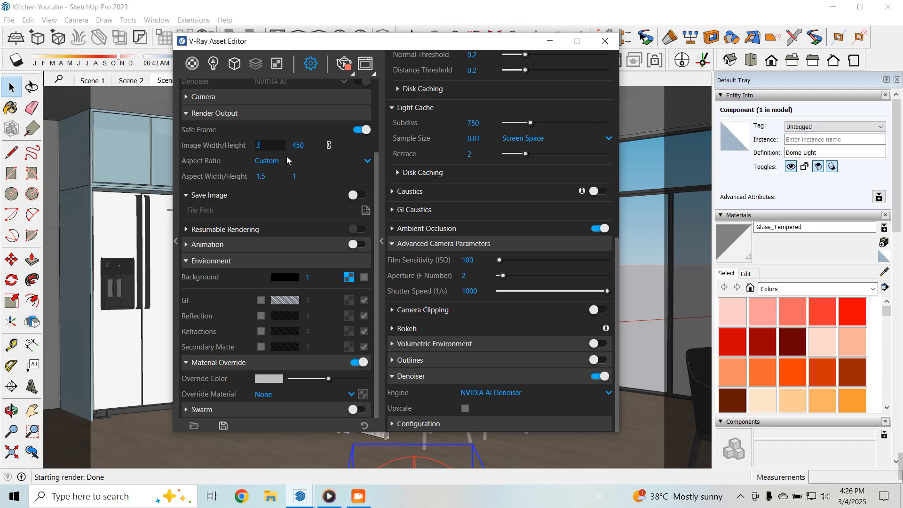
{"action": "type", "text": "350"}
{"action": "key", "text": "Return"}
Step: Close the asset editor, then show the frame buffer, enlarge its window and zoom the render to 200%
{"action": "left_click_drag", "start_coordinate": [494, 33], "coordinate": [617, 42]}
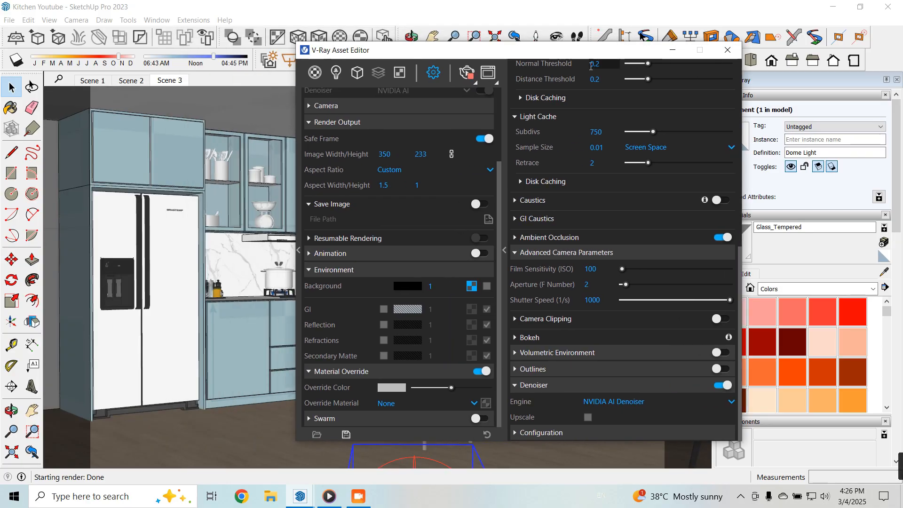
{"action": "left_click", "coordinate": [727, 50]}
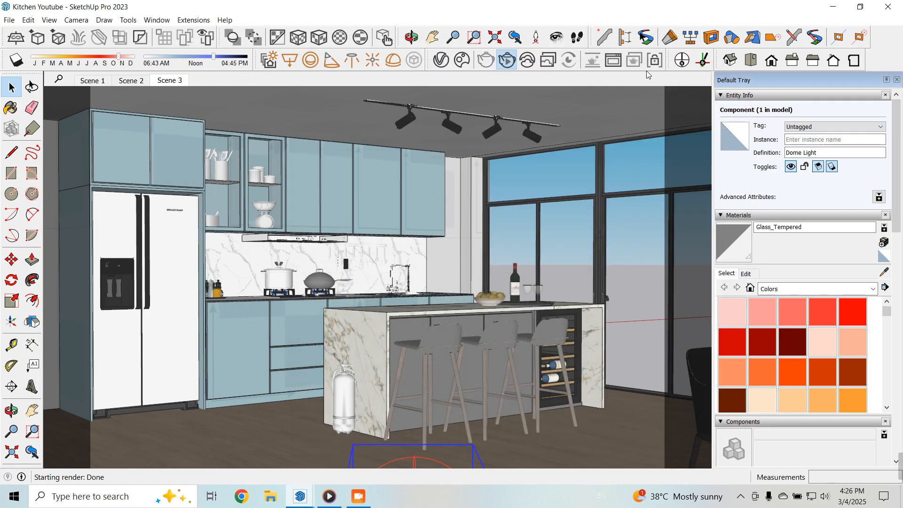
{"action": "left_click", "coordinate": [615, 66]}
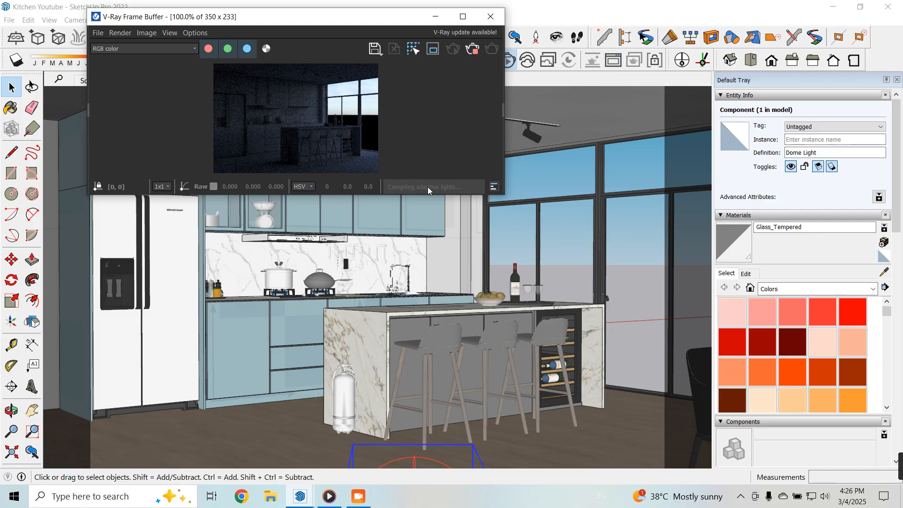
{"action": "left_click_drag", "start_coordinate": [422, 196], "coordinate": [424, 426]}
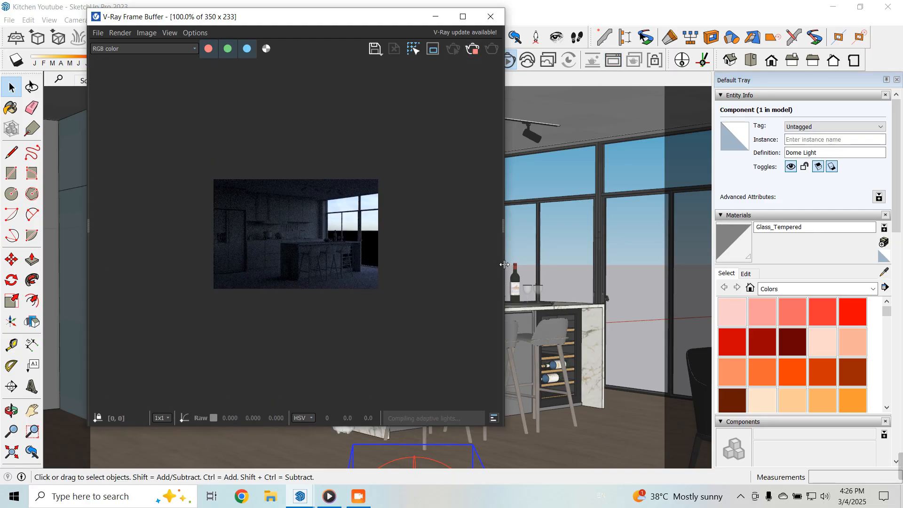
{"action": "scroll", "coordinate": [326, 255], "scroll_direction": "up", "scroll_amount": 1}
{"action": "left_click_drag", "start_coordinate": [325, 19], "coordinate": [303, 33]}
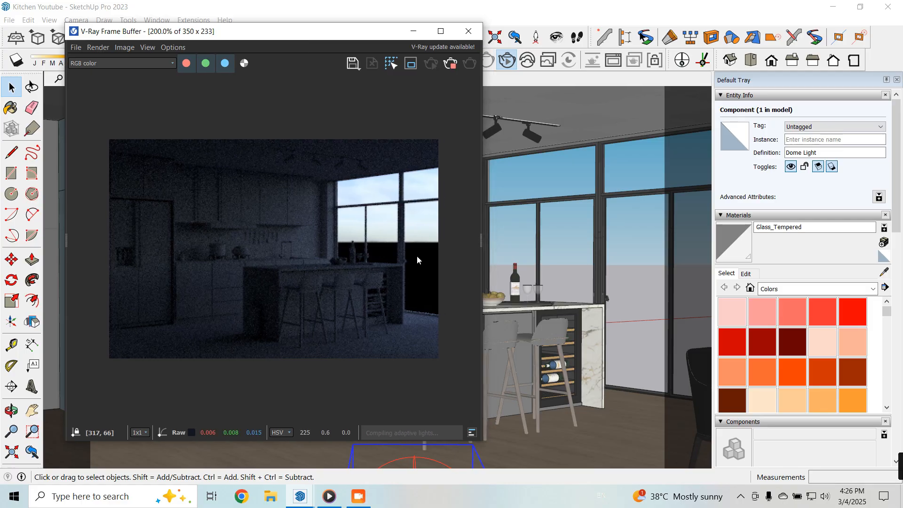
Step: Bring up the asset editor and open the bitmap settings of the dome light's HDR texture
{"action": "left_click", "coordinate": [416, 37]}
{"action": "left_click", "coordinate": [442, 59]}
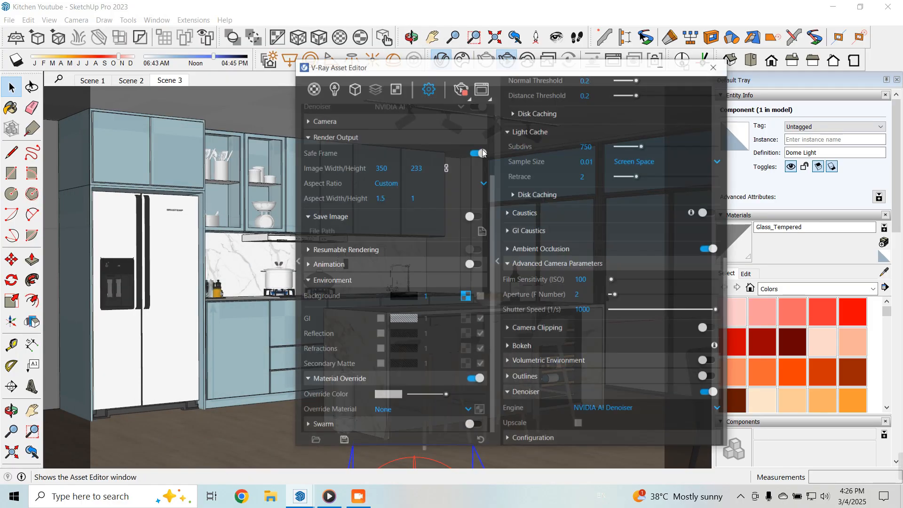
{"action": "left_click", "coordinate": [336, 73]}
{"action": "left_click", "coordinate": [348, 137]}
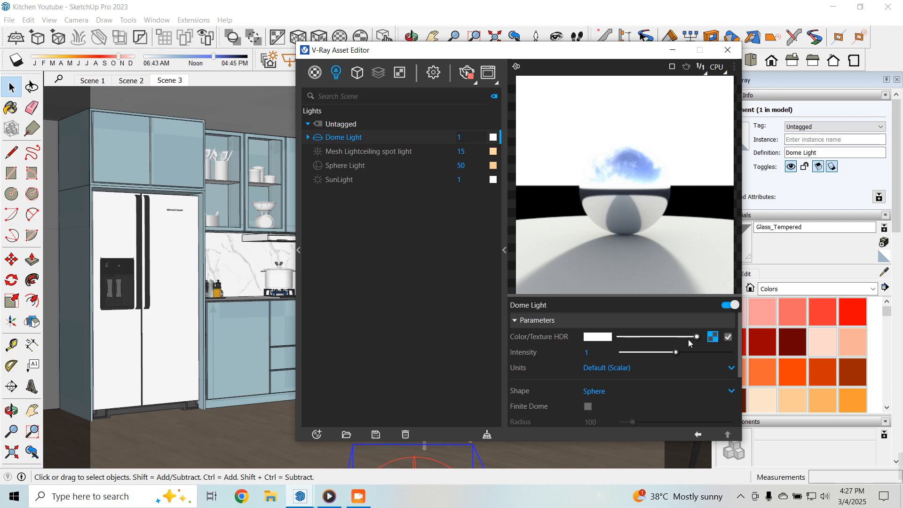
{"action": "left_click", "coordinate": [712, 337]}
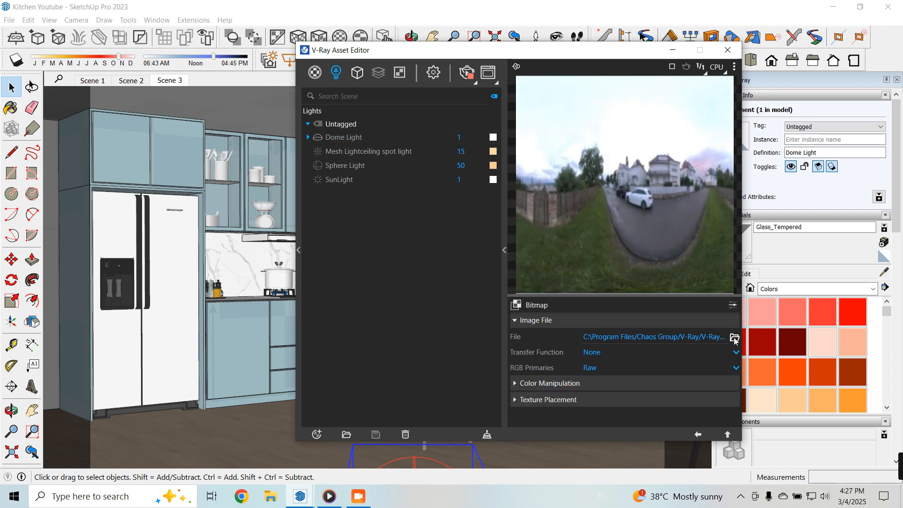
Step: Load stuttgart_suburbs_8k.exr from Downloads as the dome light's texture and return to the light's parameters
{"action": "left_click", "coordinate": [731, 337]}
{"action": "scroll", "coordinate": [557, 235], "scroll_direction": "down", "scroll_amount": 5}
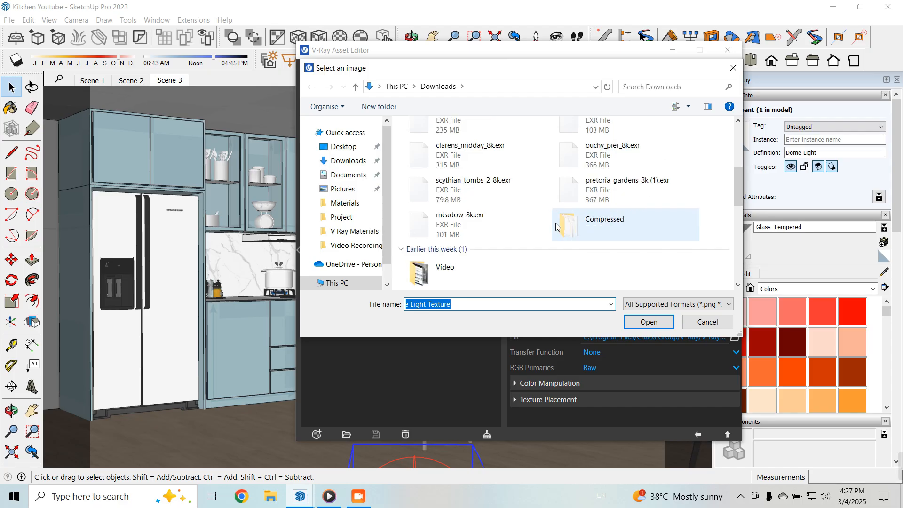
{"action": "scroll", "coordinate": [555, 228], "scroll_direction": "up", "scroll_amount": 4}
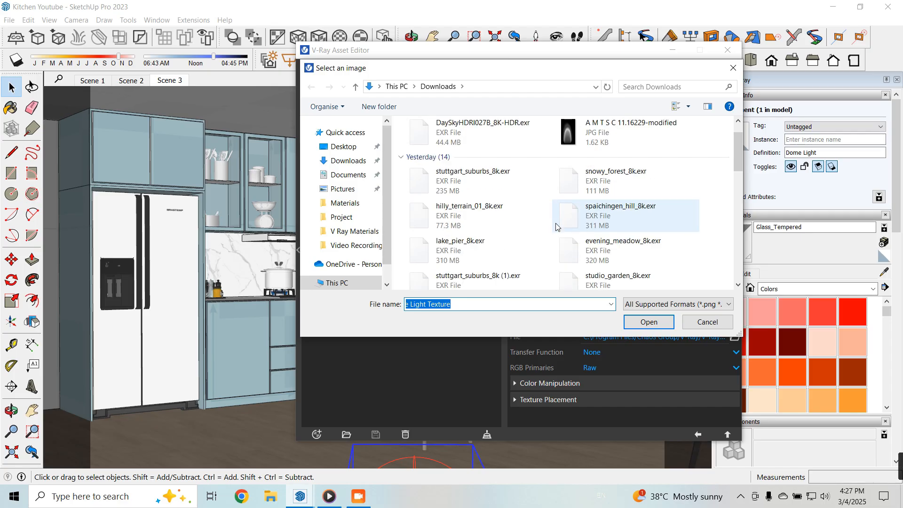
{"action": "left_click", "coordinate": [472, 181]}
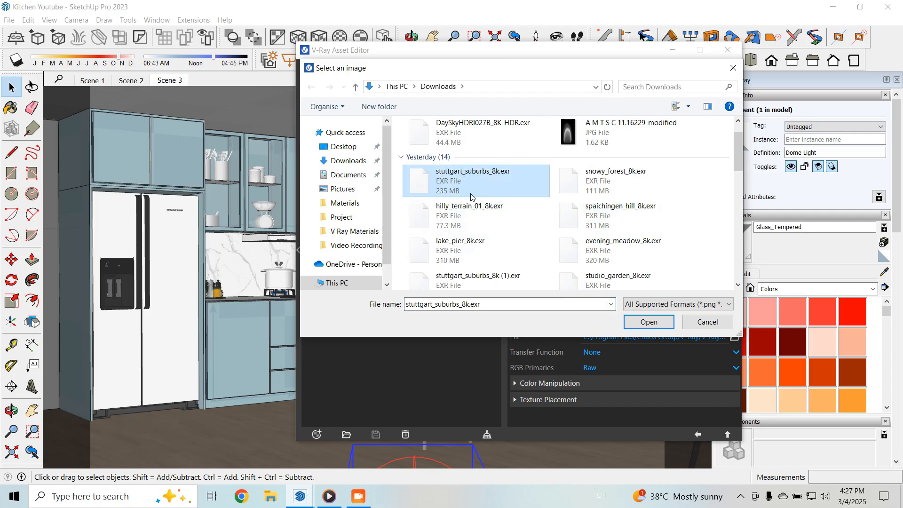
{"action": "left_click", "coordinate": [648, 321]}
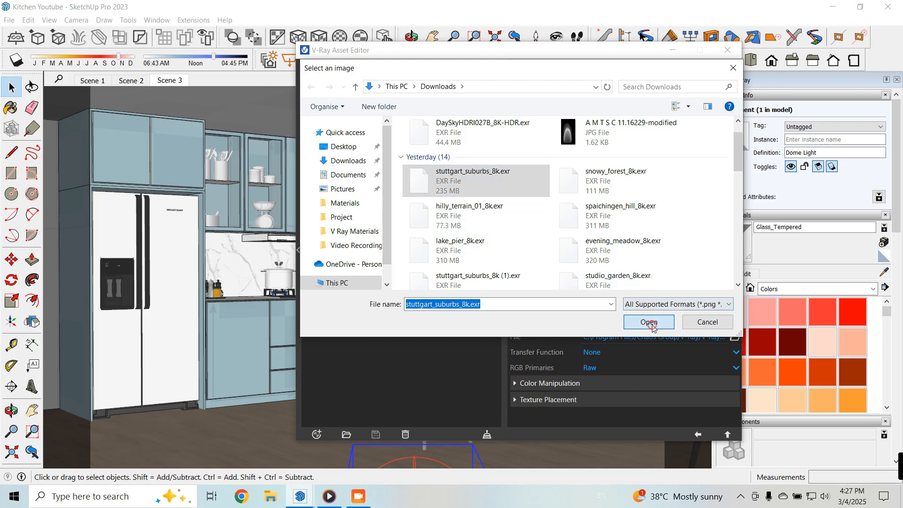
{"action": "left_click", "coordinate": [698, 434]}
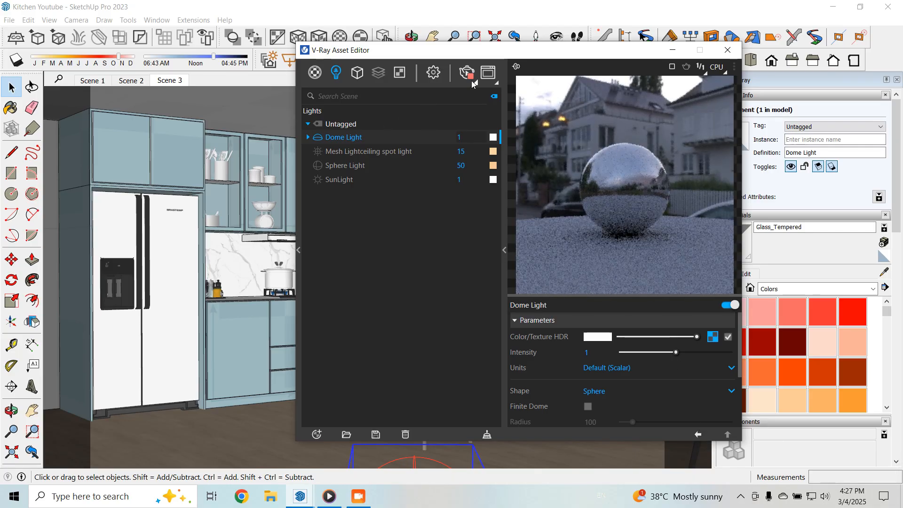
Step: Show the frame buffer, tile it side by side with the SketchUp window, and keep the asset editor clear of the render
{"action": "left_click", "coordinate": [491, 74]}
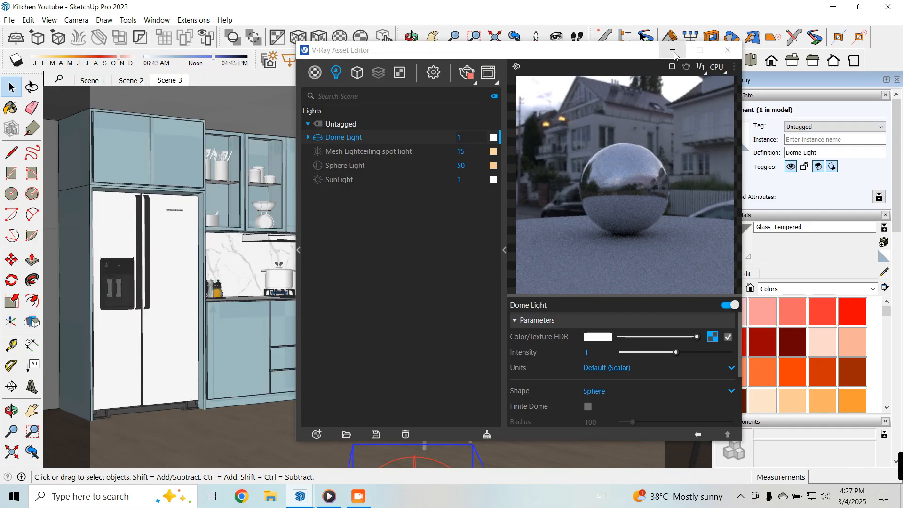
{"action": "left_click_drag", "start_coordinate": [631, 55], "coordinate": [745, 88]}
{"action": "left_click", "coordinate": [613, 61]}
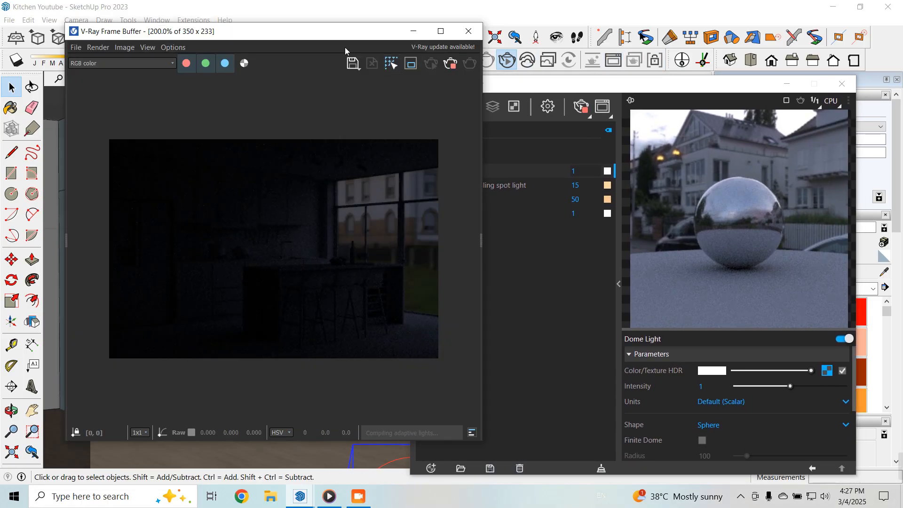
{"action": "left_click", "coordinate": [640, 86]}
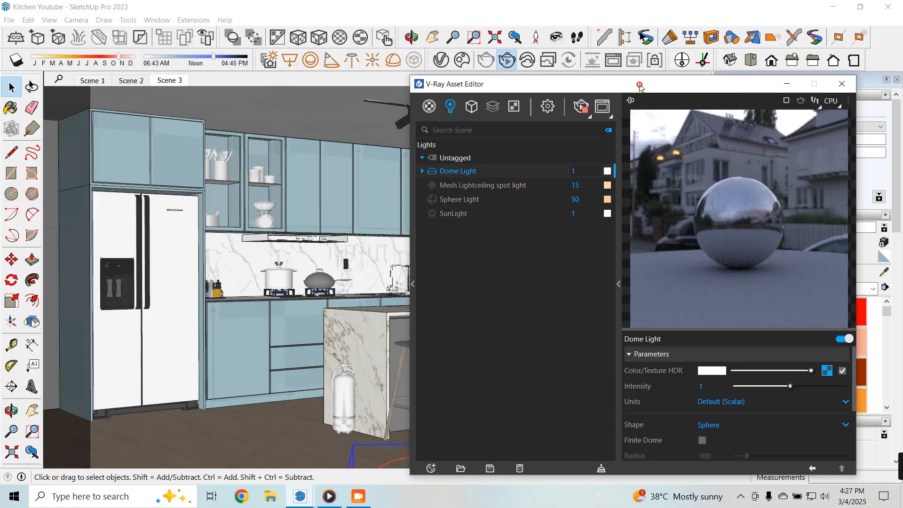
{"action": "left_click_drag", "start_coordinate": [640, 86], "coordinate": [672, 86]}
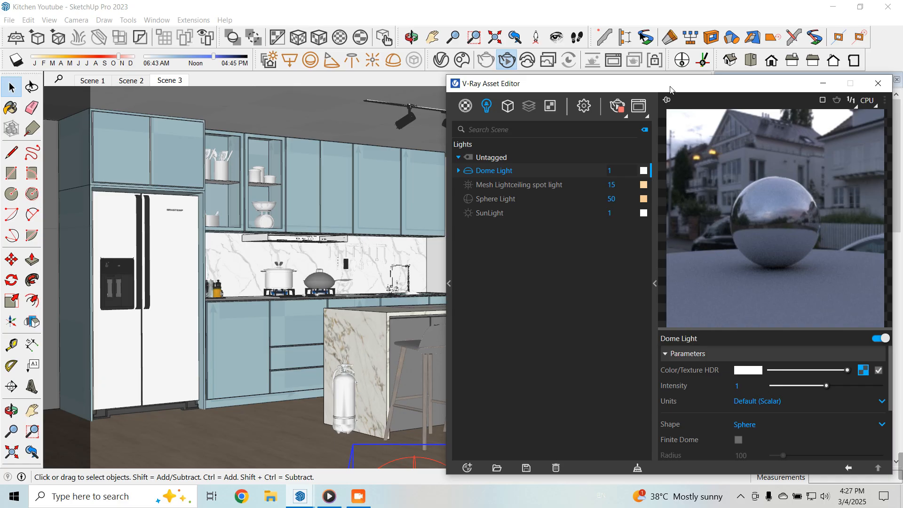
{"action": "left_click", "coordinate": [613, 61]}
{"action": "left_click_drag", "start_coordinate": [302, 26], "coordinate": [1, 28]}
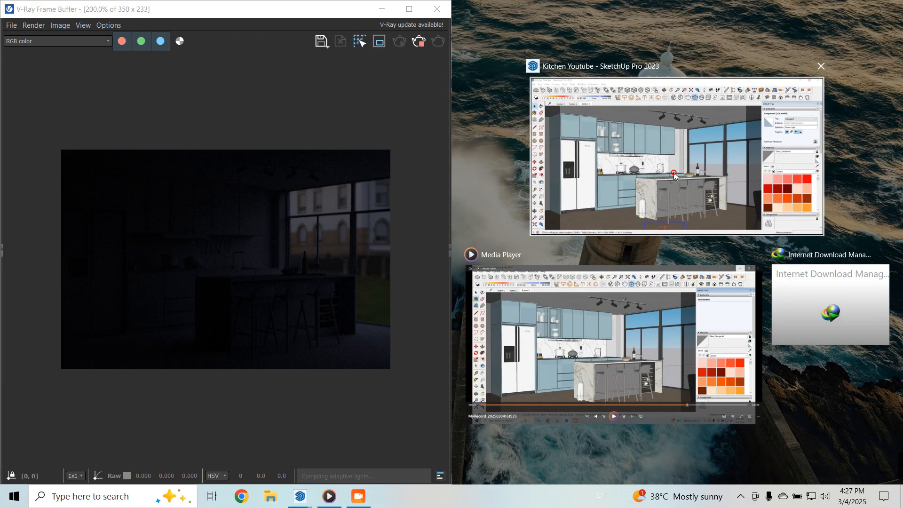
{"action": "left_click", "coordinate": [642, 81]}
{"action": "mouse_move", "coordinate": [642, 81]}
{"action": "left_mouse_down"}
{"action": "mouse_move", "coordinate": [630, 36]}
{"action": "mouse_move", "coordinate": [606, 40]}
{"action": "mouse_move", "coordinate": [634, 53]}
{"action": "left_mouse_up"}
Step: Test the dome light's intensity at 10 in the live render and raise it to 30
{"action": "left_click_drag", "start_coordinate": [583, 135], "coordinate": [543, 138]}
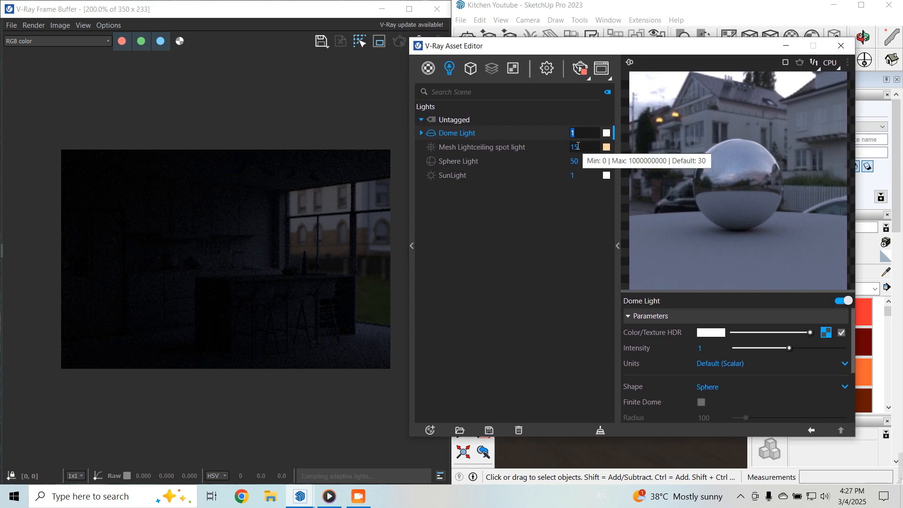
{"action": "type", "text": "1"}
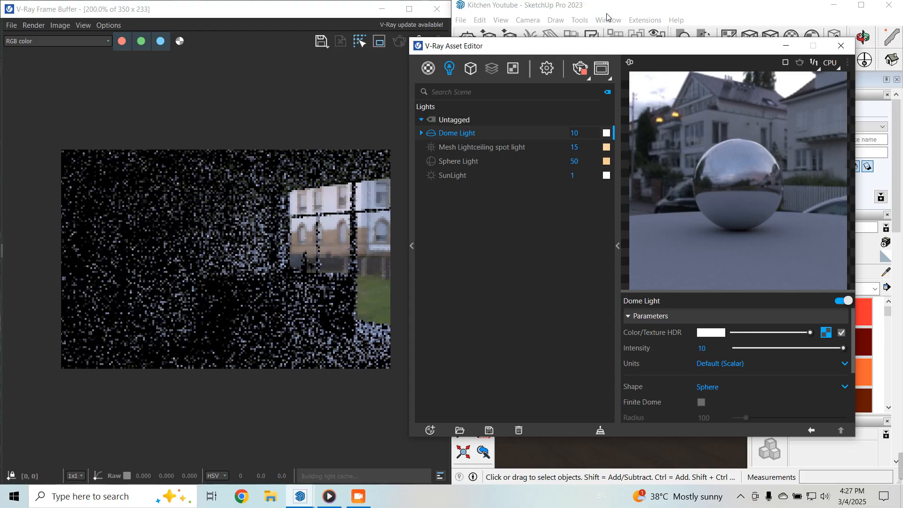
{"action": "left_click_drag", "start_coordinate": [595, 49], "coordinate": [607, 32]}
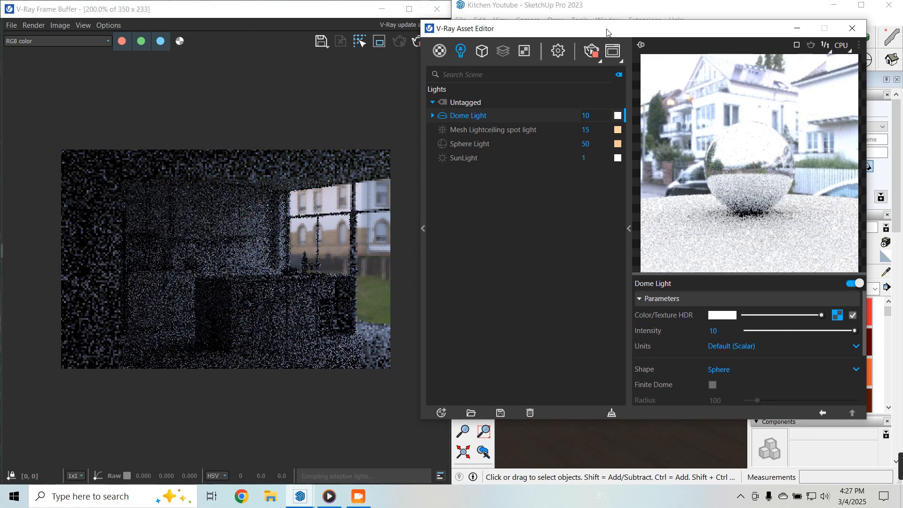
{"action": "type", "text": "30"}
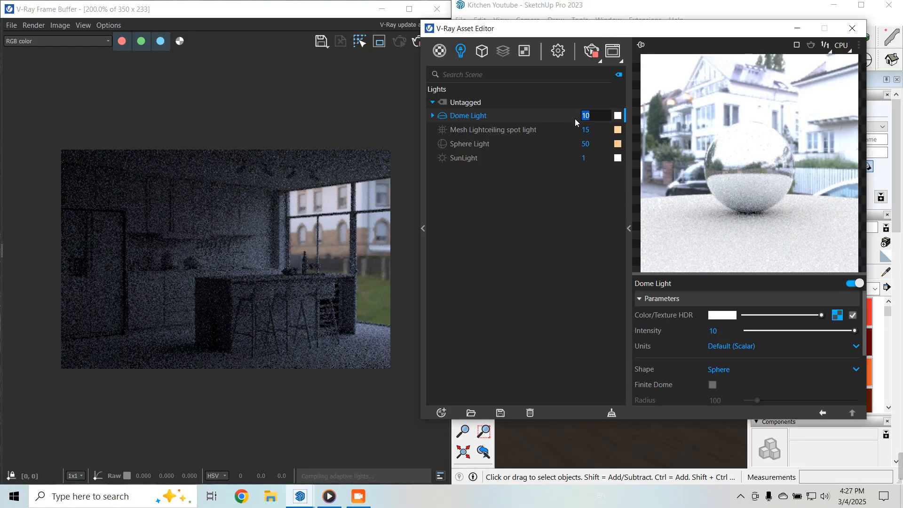
{"action": "key", "text": "Return"}
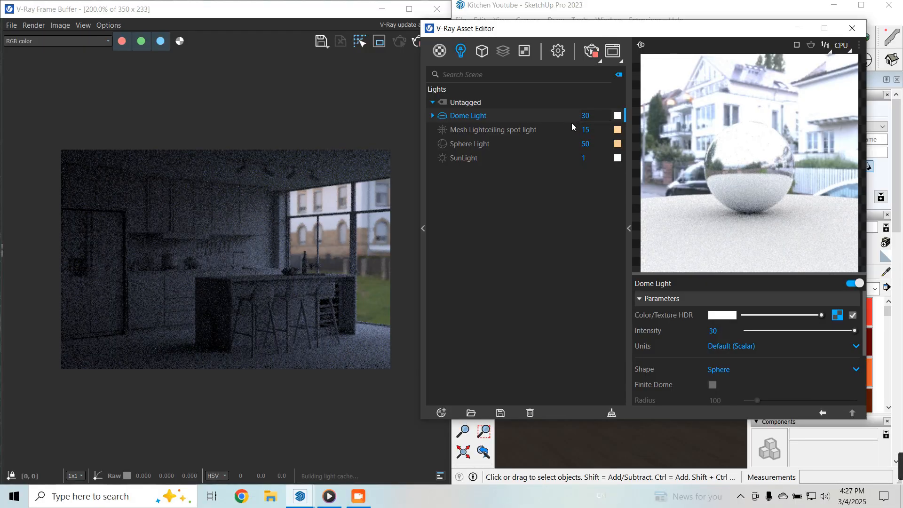
{"action": "left_click", "coordinate": [583, 116]}
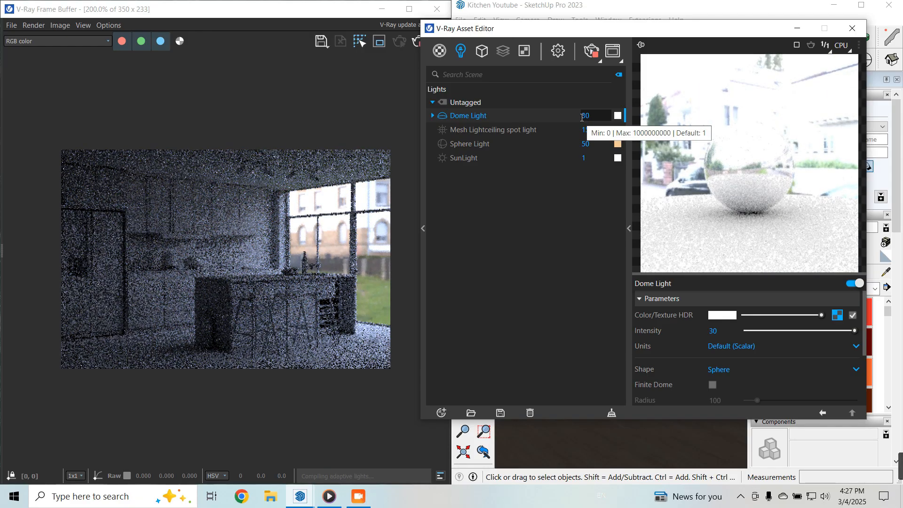
Step: Close the asset editor and the frame buffer, and maximize the SketchUp window
{"action": "mouse_move", "coordinate": [605, 42]}
{"action": "left_mouse_down"}
{"action": "mouse_move", "coordinate": [529, 35]}
{"action": "mouse_move", "coordinate": [617, 39]}
{"action": "left_mouse_up"}
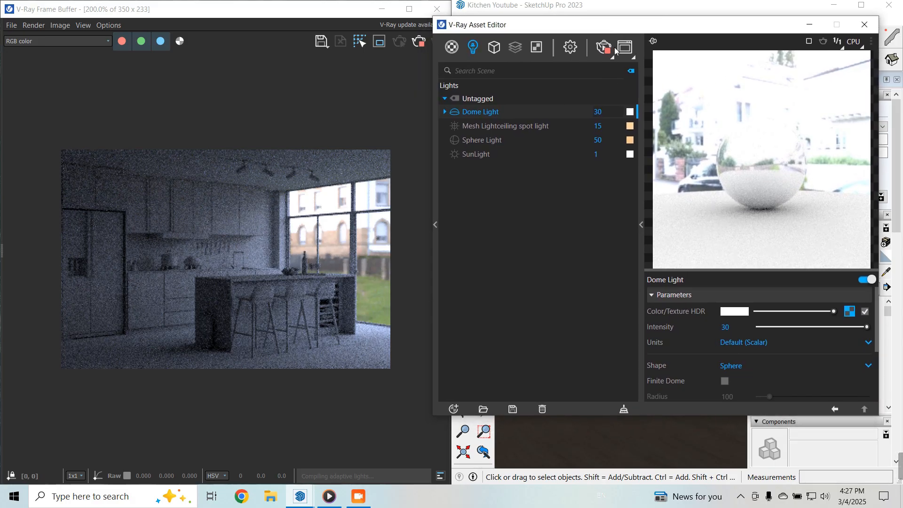
{"action": "left_click", "coordinate": [864, 24]}
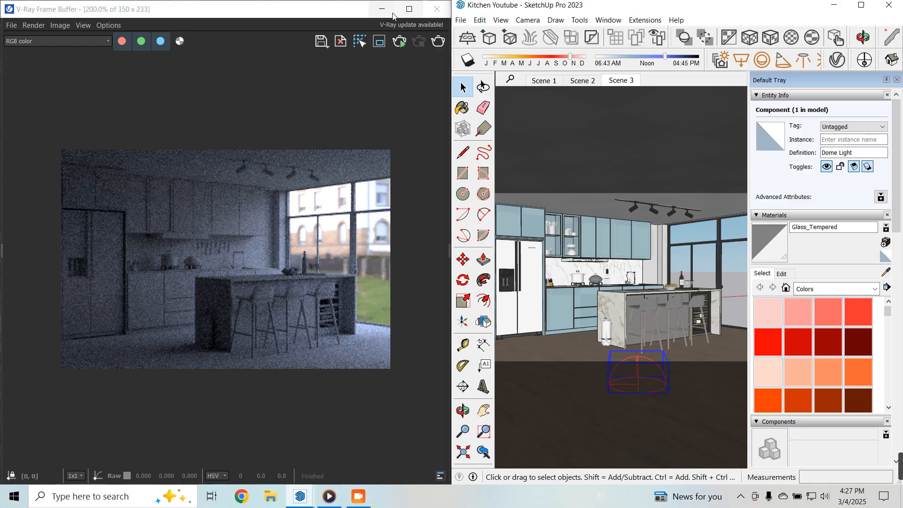
{"action": "left_click", "coordinate": [436, 11]}
{"action": "left_click", "coordinate": [861, 5]}
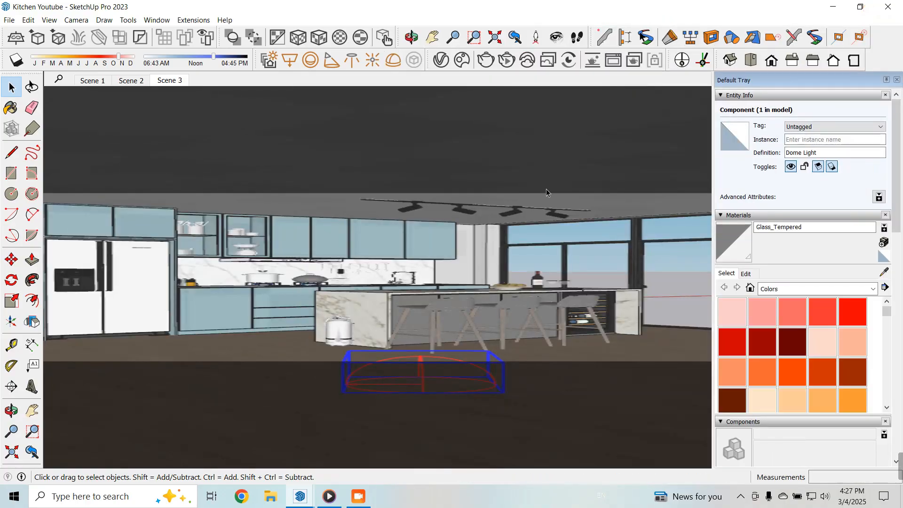
Step: Place a V-Ray rectangle light from outside over the kitchen's glass panels in front of the marble island
{"action": "mouse_move", "coordinate": [559, 273]}
{"action": "middle_mouse_down"}
{"action": "mouse_move", "coordinate": [471, 297]}
{"action": "mouse_move", "coordinate": [306, 308]}
{"action": "mouse_move", "coordinate": [342, 269]}
{"action": "mouse_move", "coordinate": [389, 274]}
{"action": "mouse_move", "coordinate": [269, 201]}
{"action": "middle_mouse_up"}
{"action": "scroll", "coordinate": [306, 309], "scroll_direction": "down", "scroll_amount": 4}
{"action": "scroll", "coordinate": [389, 274], "scroll_direction": "down", "scroll_amount": 2}
{"action": "left_click", "coordinate": [289, 60]}
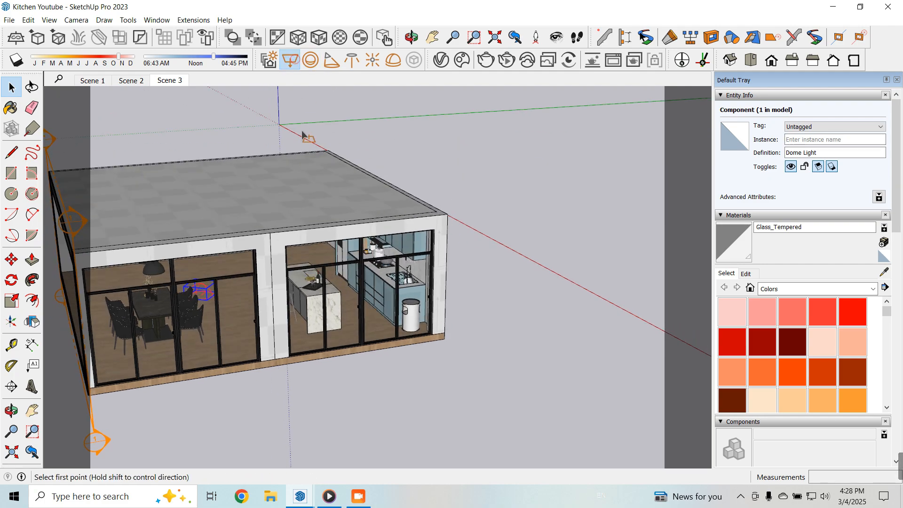
{"action": "scroll", "coordinate": [283, 222], "scroll_direction": "up", "scroll_amount": 2}
{"action": "left_click", "coordinate": [277, 221]}
{"action": "scroll", "coordinate": [379, 351], "scroll_direction": "up", "scroll_amount": 3}
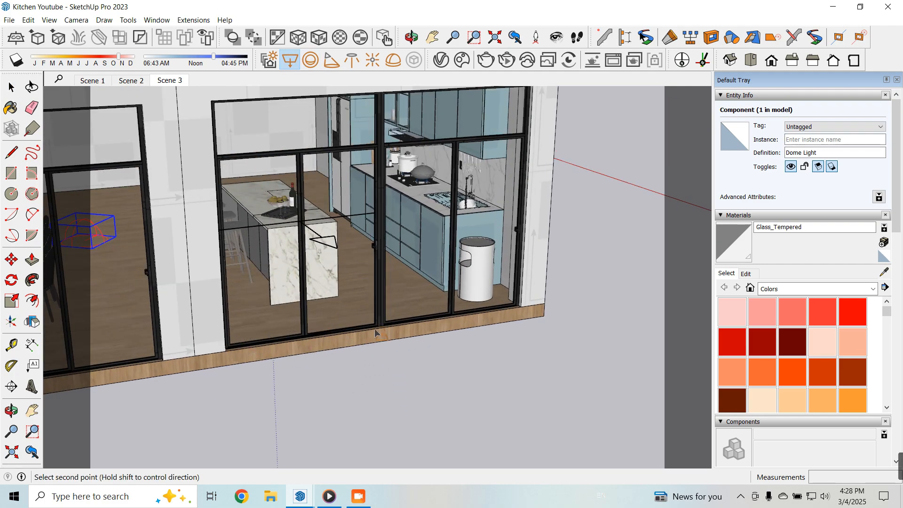
{"action": "key", "text": "Escape"}
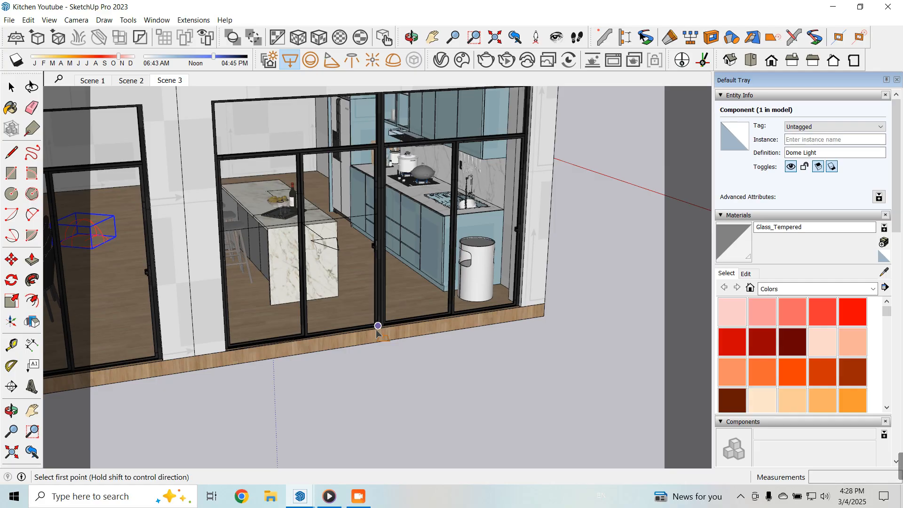
{"action": "left_click", "coordinate": [11, 87]}
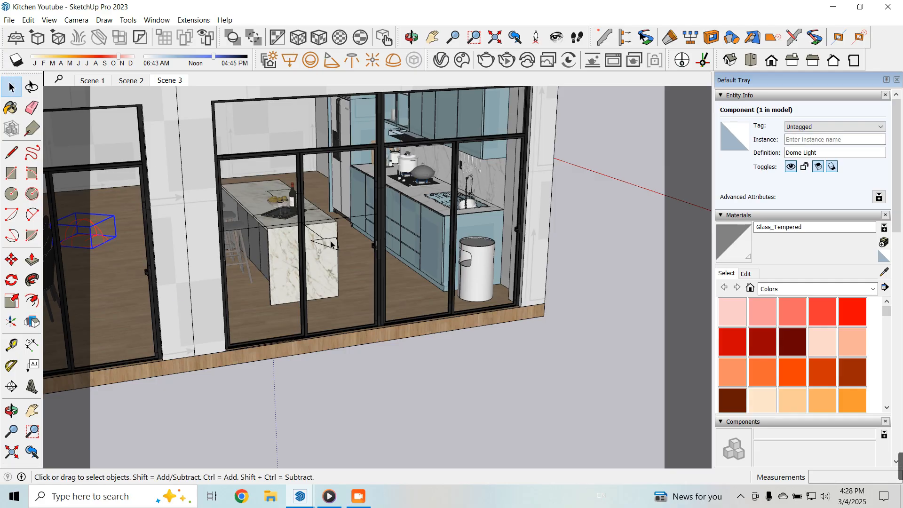
Step: Flip the rectangle light so it shines into the kitchen, and clear the selection
{"action": "left_click", "coordinate": [32, 322]}
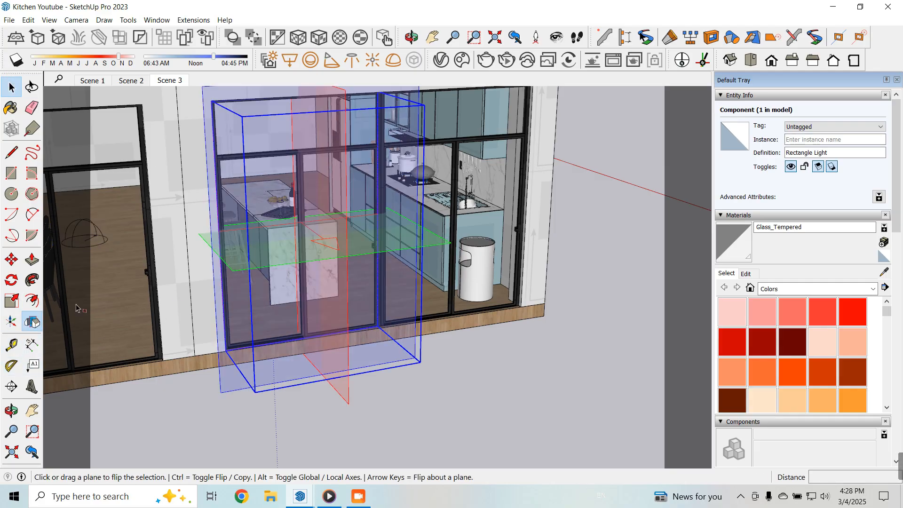
{"action": "scroll", "coordinate": [453, 315], "scroll_direction": "down", "scroll_amount": 5}
{"action": "scroll", "coordinate": [452, 314], "scroll_direction": "down", "scroll_amount": 2}
{"action": "left_click", "coordinate": [11, 86]}
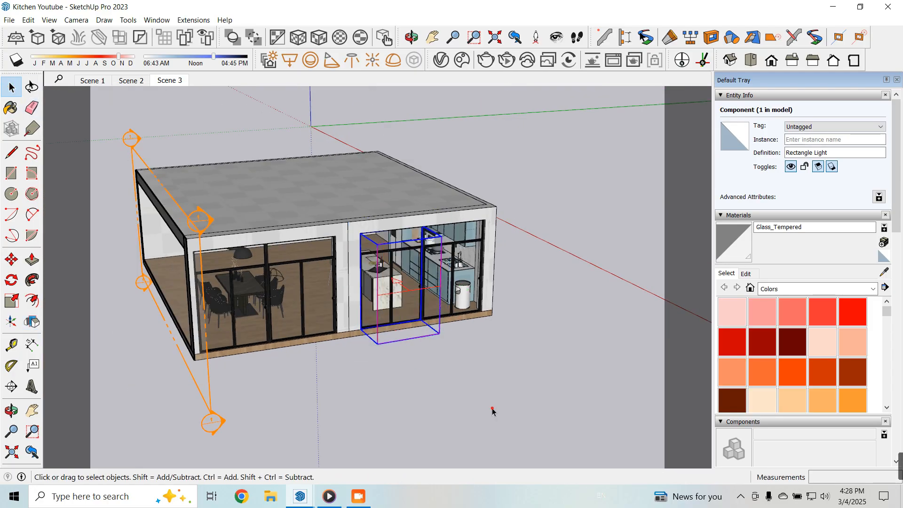
{"action": "left_click", "coordinate": [493, 409]}
Step: Rotate the rectangle light horizontally by 25 degrees about its outer bottom corner beside the wall pier
{"action": "scroll", "coordinate": [401, 371], "scroll_direction": "up", "scroll_amount": 3}
{"action": "middle_click_drag", "start_coordinate": [397, 368], "coordinate": [392, 418]}
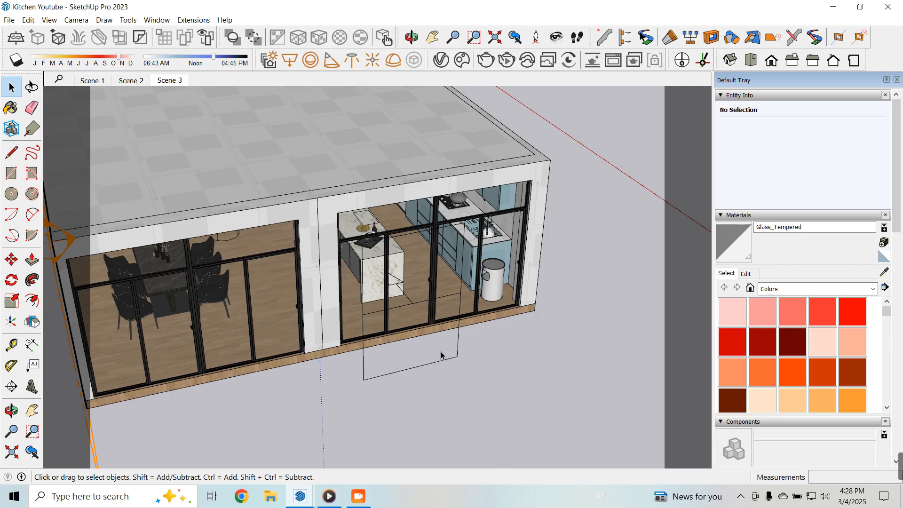
{"action": "scroll", "coordinate": [365, 314], "scroll_direction": "down", "scroll_amount": 1}
{"action": "left_click", "coordinate": [427, 337]}
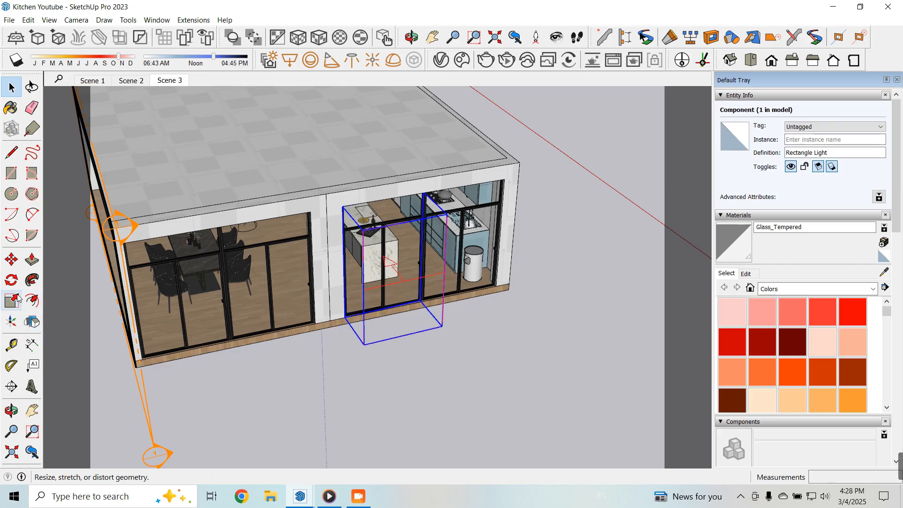
{"action": "left_click", "coordinate": [11, 280]}
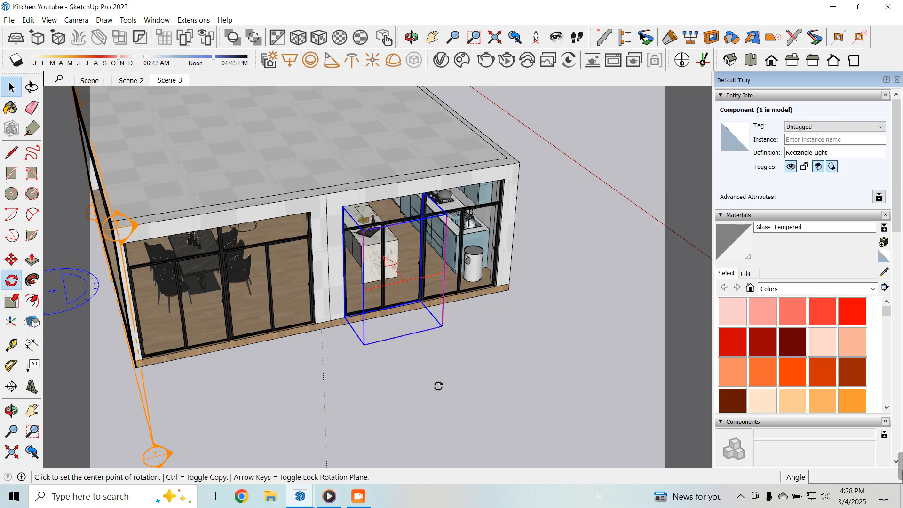
{"action": "left_click", "coordinate": [364, 344]}
{"action": "scroll", "coordinate": [440, 327], "scroll_direction": "up", "scroll_amount": 2}
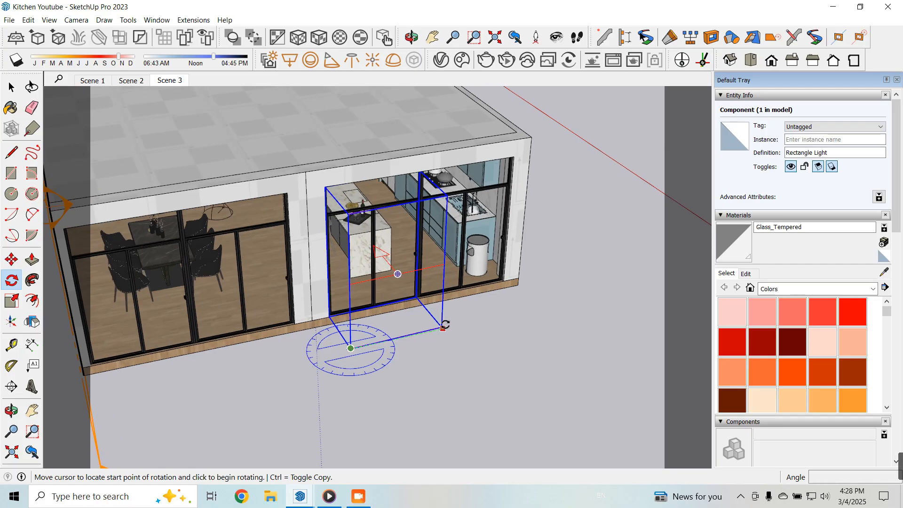
{"action": "left_click", "coordinate": [440, 327]}
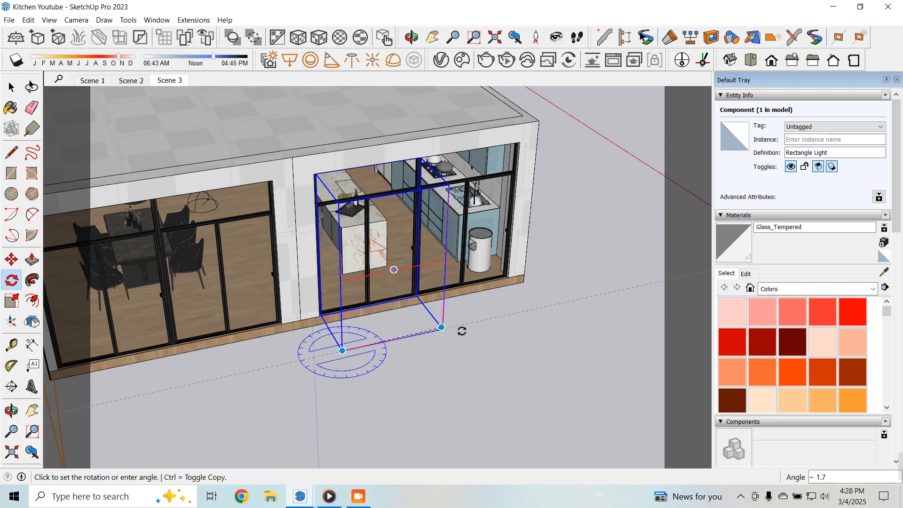
{"action": "left_click", "coordinate": [478, 352]}
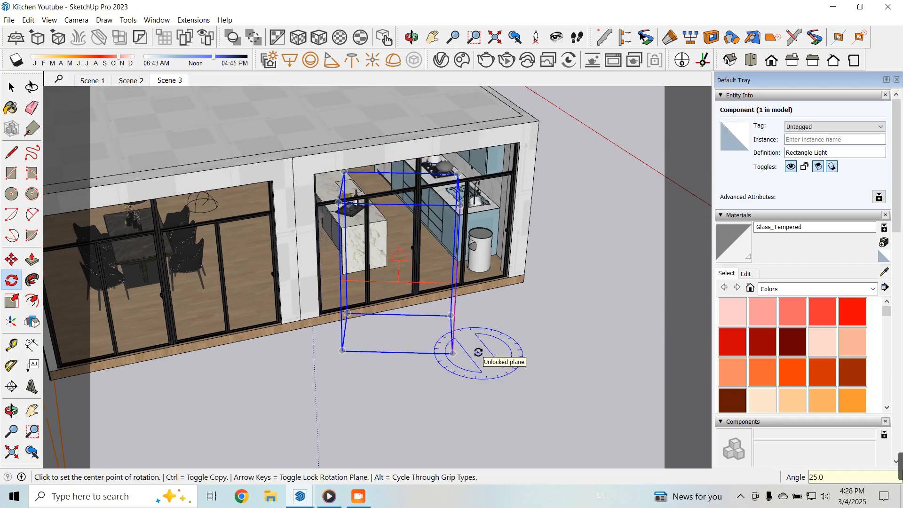
Step: Move the rectangle light by its corner to the kitchen glass frame's bottom corner beside the pier, then shift it about 180 mm away from the glass
{"action": "left_click", "coordinate": [11, 259]}
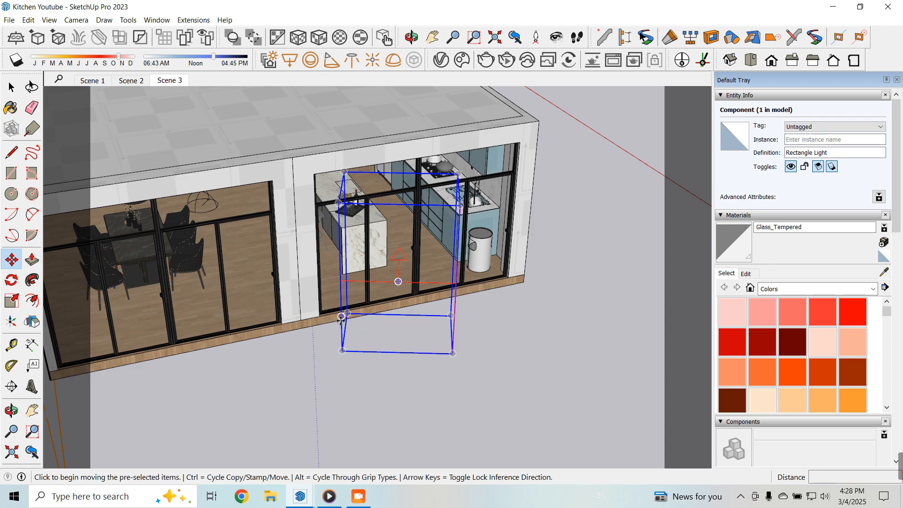
{"action": "left_click", "coordinate": [346, 314]}
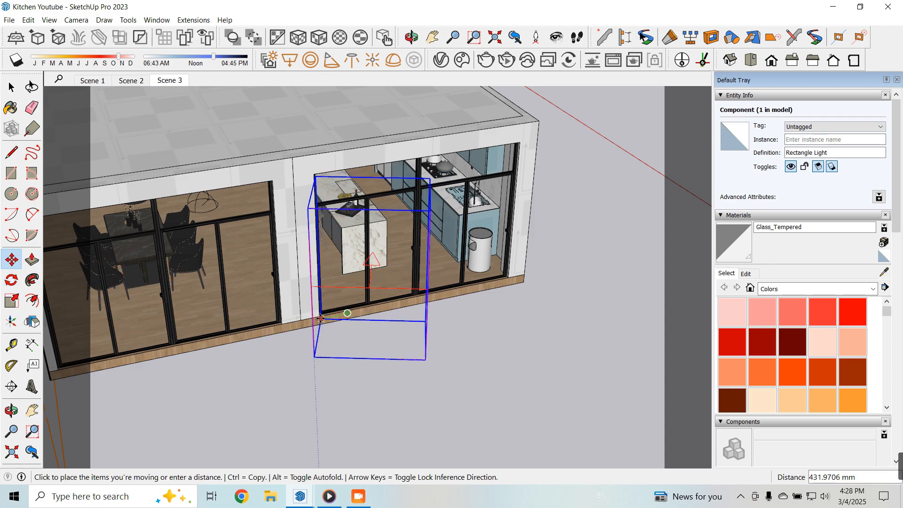
{"action": "left_click", "coordinate": [320, 319]}
{"action": "mouse_move", "coordinate": [374, 353]}
{"action": "middle_mouse_down"}
{"action": "mouse_move", "coordinate": [325, 399]}
{"action": "mouse_move", "coordinate": [376, 363]}
{"action": "middle_mouse_up"}
{"action": "scroll", "coordinate": [361, 383], "scroll_direction": "down", "scroll_amount": 2}
{"action": "scroll", "coordinate": [305, 369], "scroll_direction": "up", "scroll_amount": 2}
{"action": "left_click", "coordinate": [306, 414]}
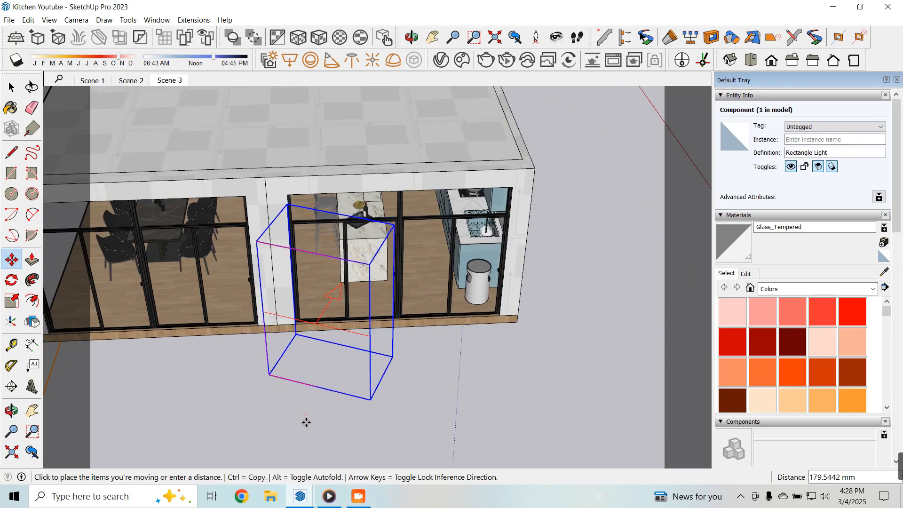
{"action": "left_click", "coordinate": [306, 421]}
Step: Copy the rectangle light about 1524 mm along the kitchen glazing, and copy it again to the dining area's glass panels
{"action": "key", "text": "ctrl"}
{"action": "left_click", "coordinate": [296, 334]}
{"action": "left_click", "coordinate": [394, 332]}
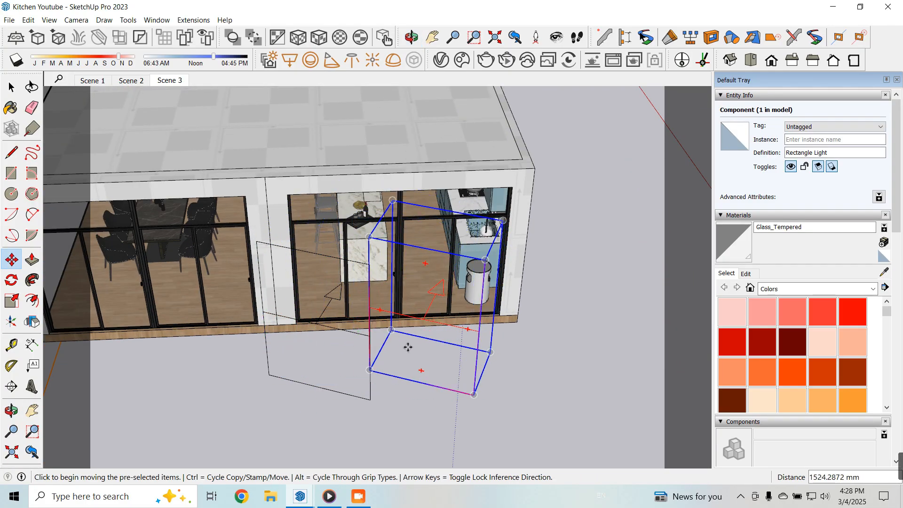
{"action": "key", "text": "ctrl"}
{"action": "left_click", "coordinate": [391, 331]}
{"action": "left_click", "coordinate": [142, 344]}
{"action": "middle_click_drag", "start_coordinate": [458, 344], "coordinate": [492, 347]}
{"action": "left_click", "coordinate": [12, 88]}
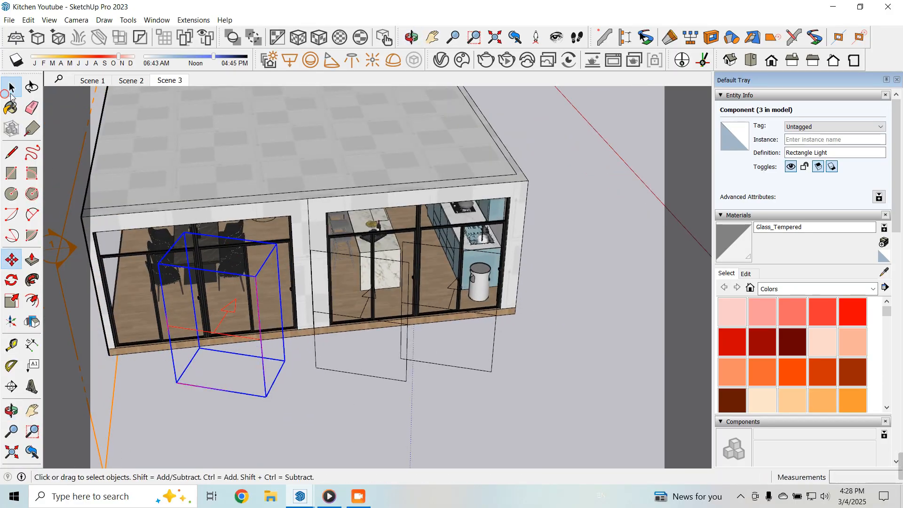
Step: Return to Scene 3 and start an interactive V-Ray render, moving the frame buffer clear of the screen edge
{"action": "left_click", "coordinate": [175, 86]}
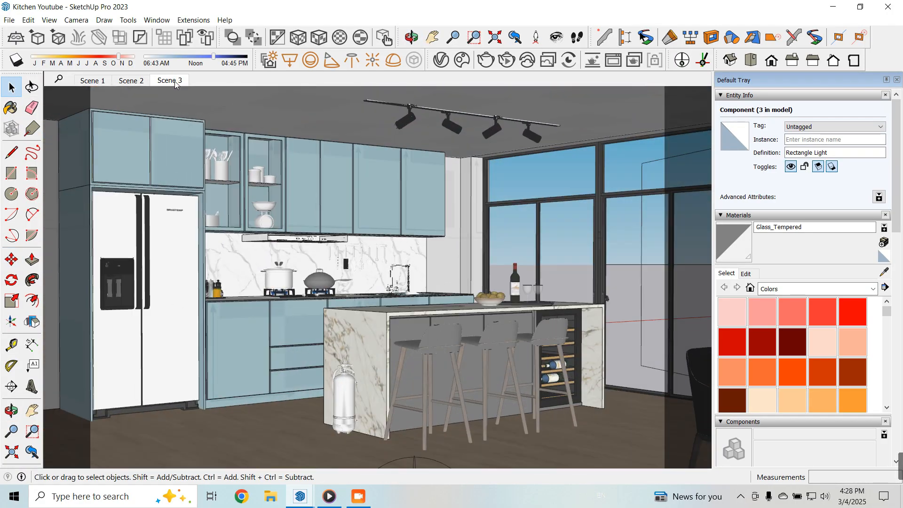
{"action": "left_click", "coordinate": [507, 59]}
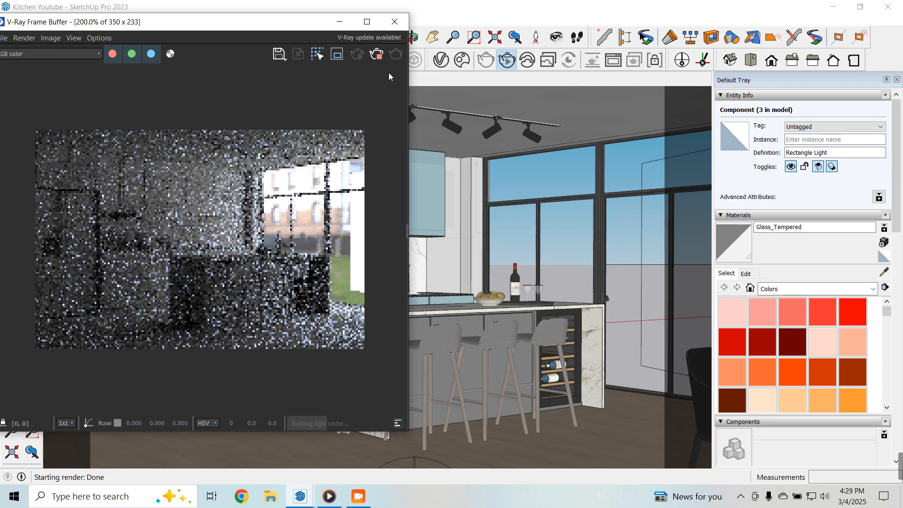
{"action": "mouse_move", "coordinate": [255, 31]}
{"action": "left_mouse_down"}
{"action": "mouse_move", "coordinate": [334, 36]}
{"action": "mouse_move", "coordinate": [265, 38]}
{"action": "mouse_move", "coordinate": [319, 44]}
{"action": "left_mouse_up"}
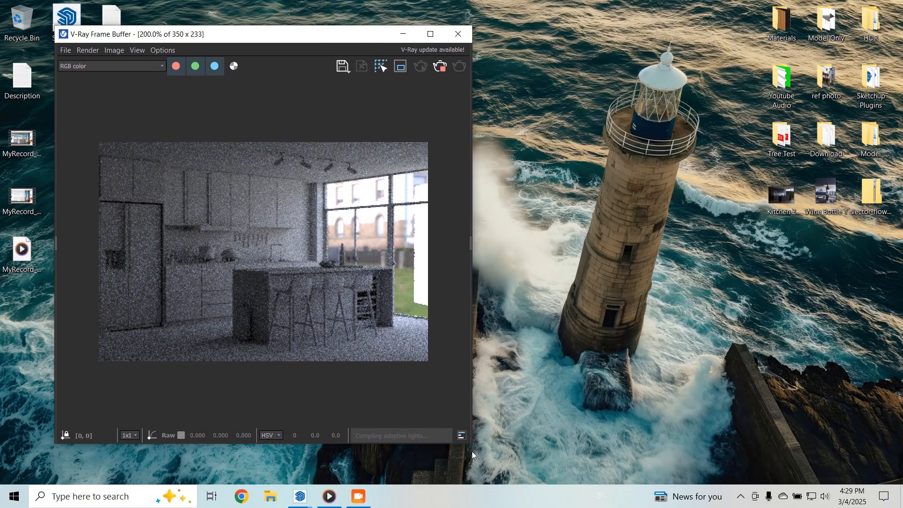
Step: Set the Rectangle Light's intensity to 10 in the asset editor
{"action": "mouse_move", "coordinate": [300, 496]}
{"action": "left_click", "coordinate": [262, 442]}
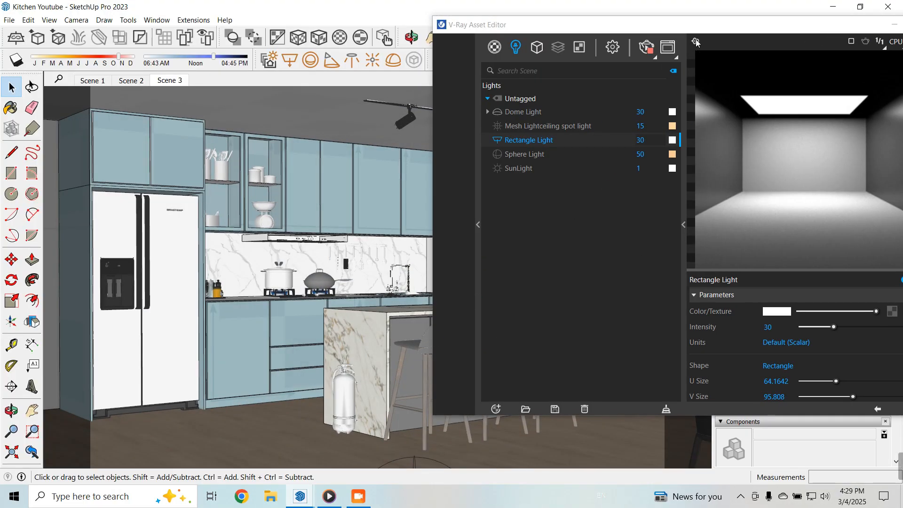
{"action": "left_click_drag", "start_coordinate": [697, 24], "coordinate": [597, 32]}
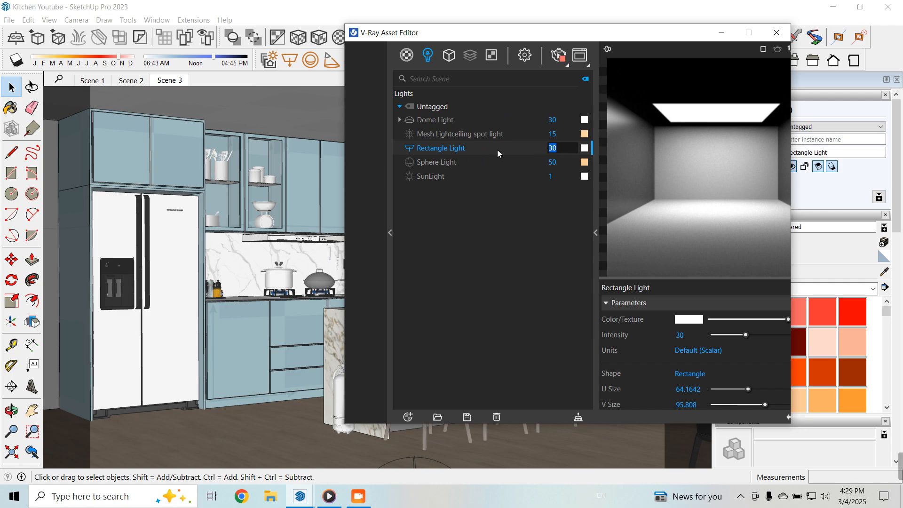
{"action": "type", "text": "10"}
{"action": "key", "text": "Return"}
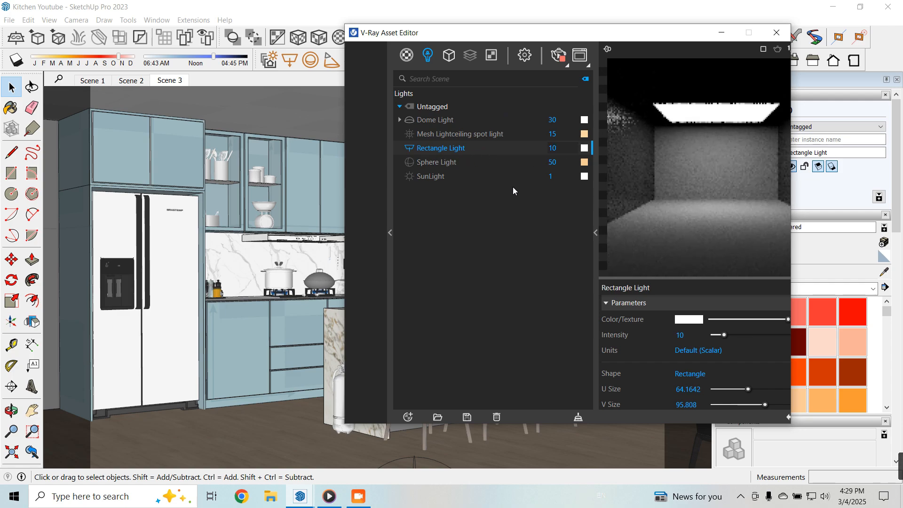
Step: In the rectangle light's options, make it invisible and turn off Affect Specular and Affect Reflections
{"action": "scroll", "coordinate": [696, 346], "scroll_direction": "down", "scroll_amount": 2}
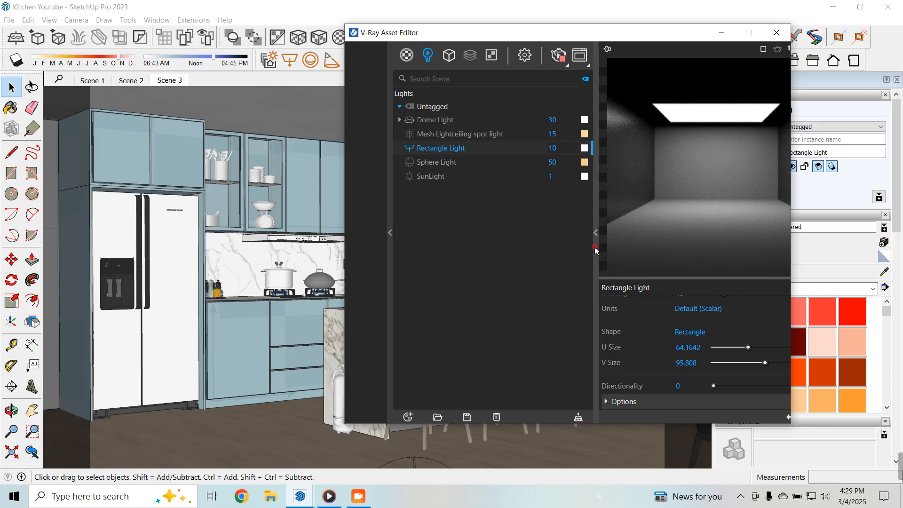
{"action": "left_click", "coordinate": [595, 221]}
{"action": "left_click", "coordinate": [551, 213]}
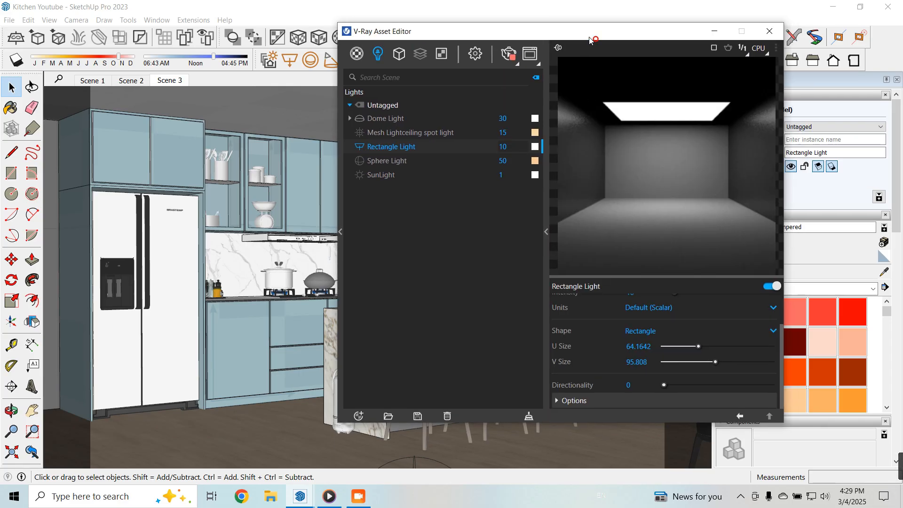
{"action": "left_click", "coordinate": [527, 394]}
{"action": "scroll", "coordinate": [570, 348], "scroll_direction": "up", "scroll_amount": 3}
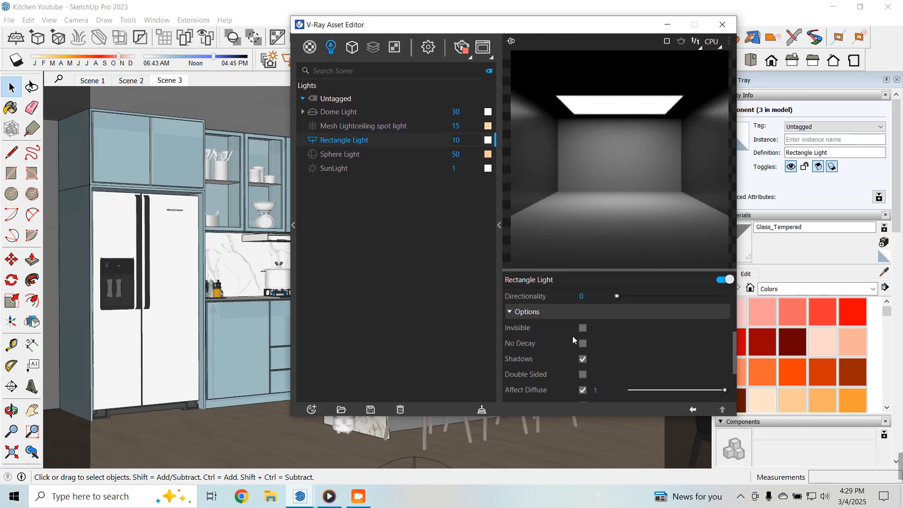
{"action": "scroll", "coordinate": [581, 353], "scroll_direction": "down", "scroll_amount": 3}
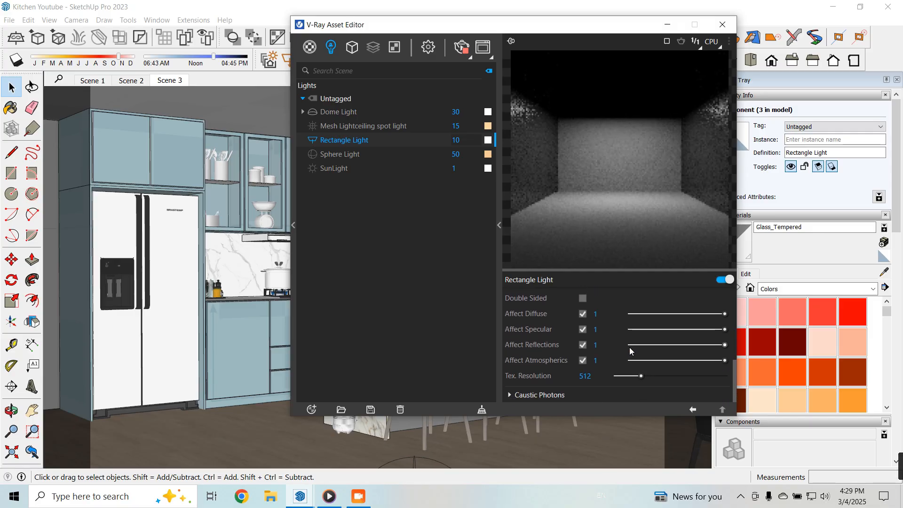
{"action": "left_click", "coordinate": [581, 348]}
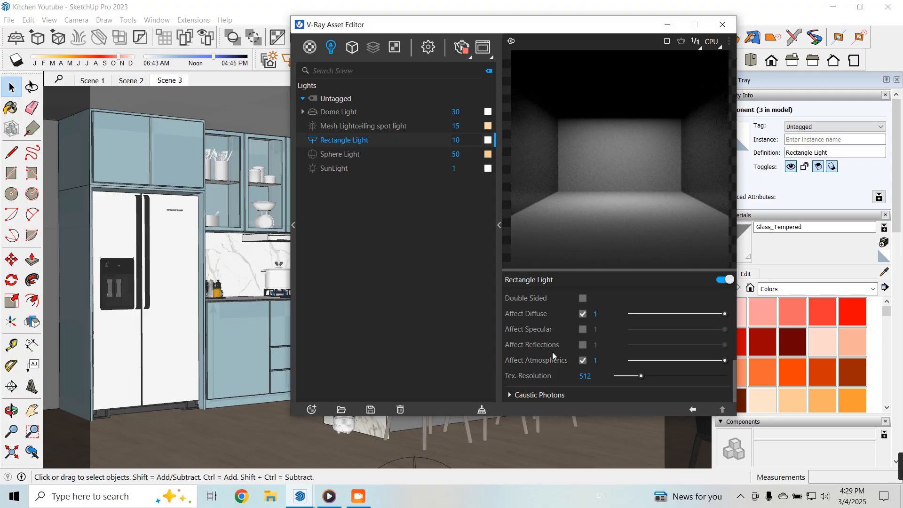
Step: Minimize the asset editor, review the interactive render of the kitchen, and close the frame buffer
{"action": "left_click", "coordinate": [667, 25]}
{"action": "left_click", "coordinate": [613, 60]}
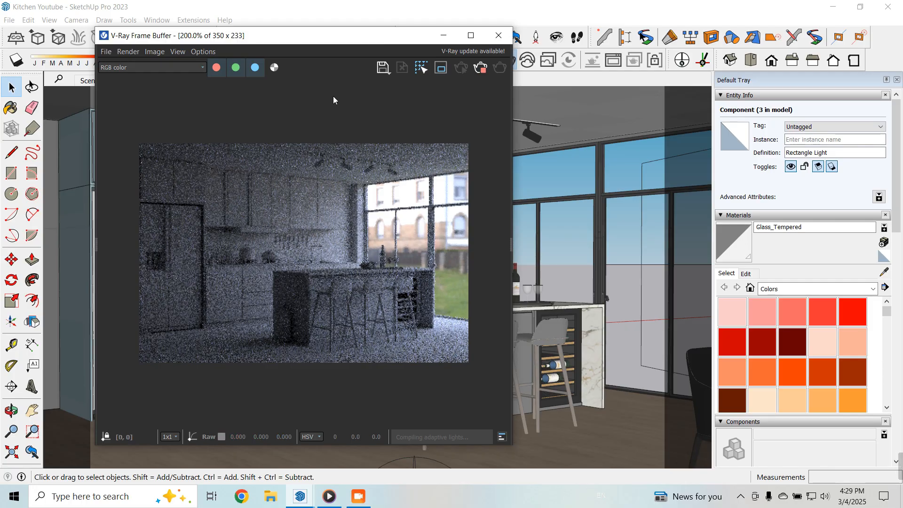
{"action": "left_click_drag", "start_coordinate": [335, 41], "coordinate": [288, 34]}
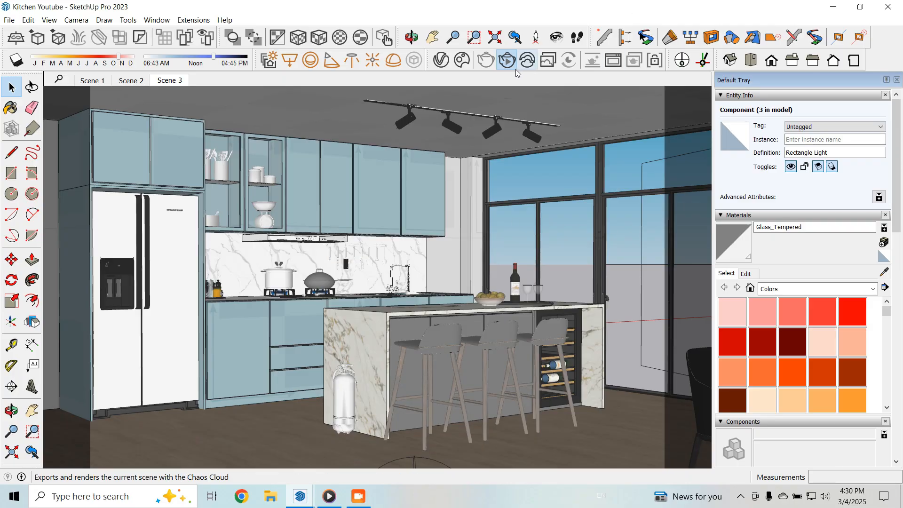
{"action": "left_click", "coordinate": [615, 63]}
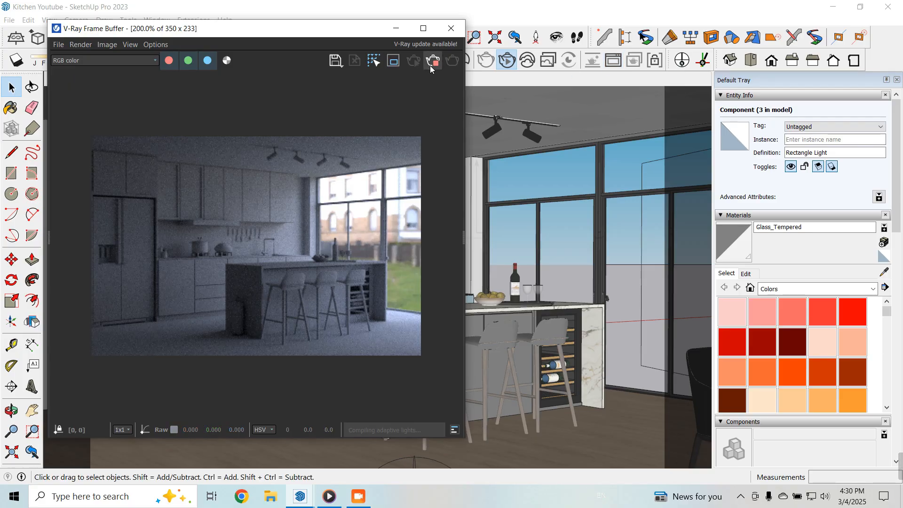
{"action": "left_click", "coordinate": [451, 29]}
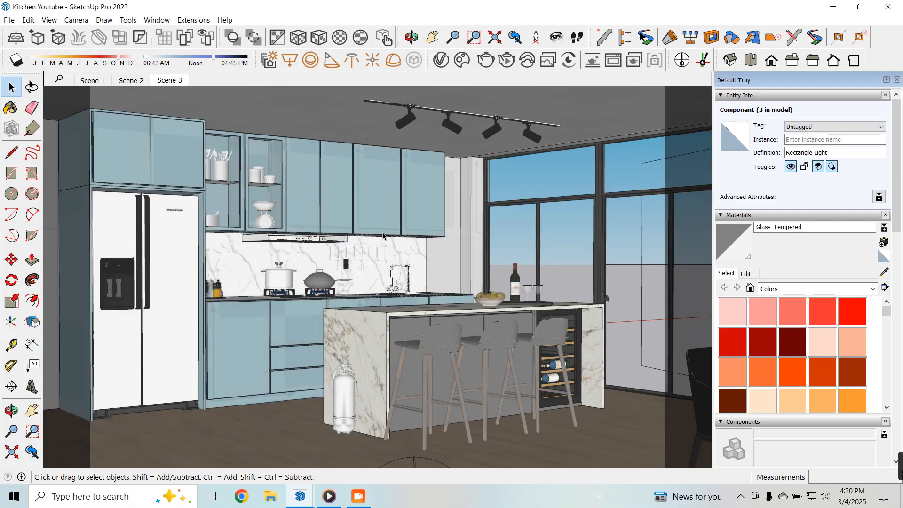
Step: Open the blue wall cabinet group for editing and hide the rest of the model
{"action": "scroll", "coordinate": [384, 235], "scroll_direction": "up", "scroll_amount": 5}
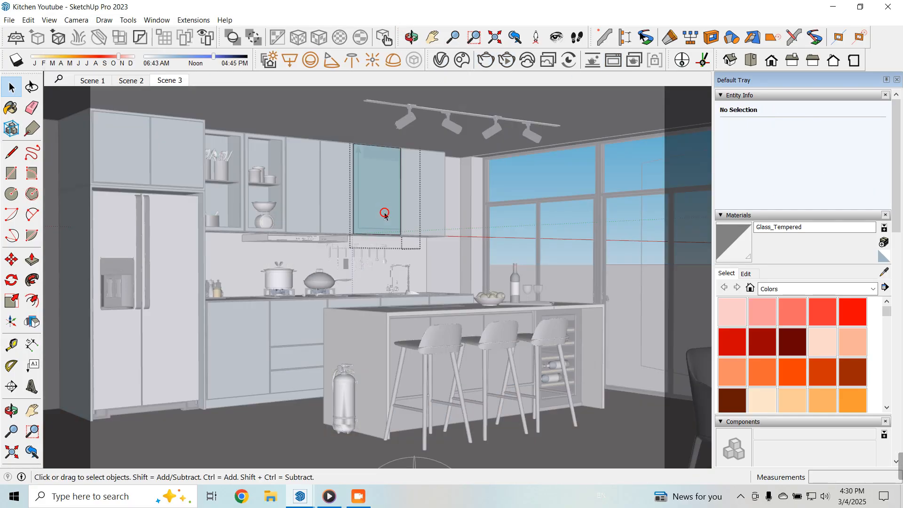
{"action": "scroll", "coordinate": [381, 240], "scroll_direction": "up", "scroll_amount": 3}
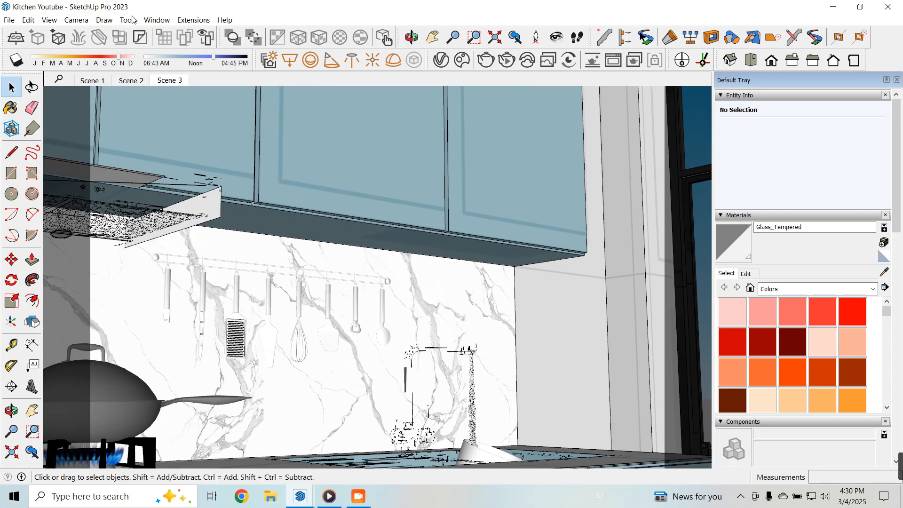
{"action": "left_click", "coordinate": [49, 19]}
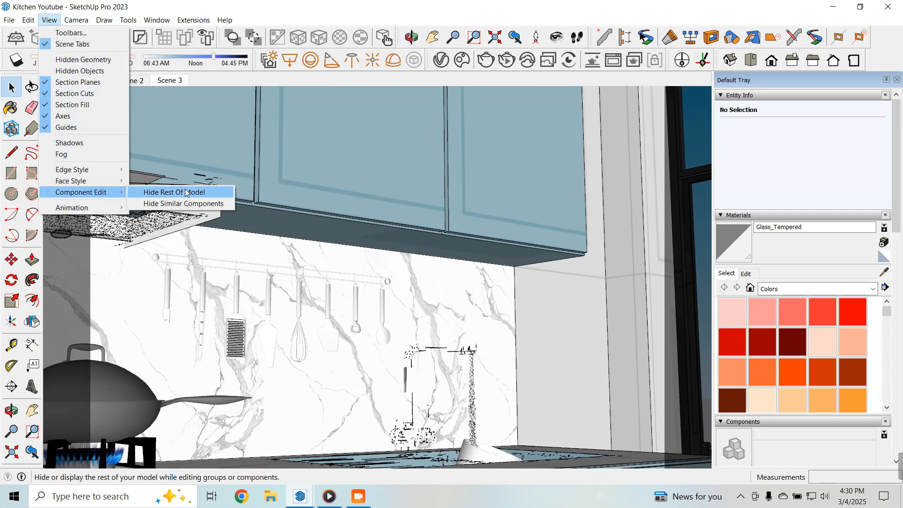
{"action": "left_click", "coordinate": [160, 193]}
Step: Copy the long edge on the underside of the wall cabinets 10 mm inward to mark a narrow strip
{"action": "scroll", "coordinate": [368, 230], "scroll_direction": "up", "scroll_amount": 3}
{"action": "middle_click_drag", "start_coordinate": [368, 231], "coordinate": [333, 195]}
{"action": "left_click", "coordinate": [342, 186]}
{"action": "key", "text": "m"}
{"action": "key", "text": "ctrl"}
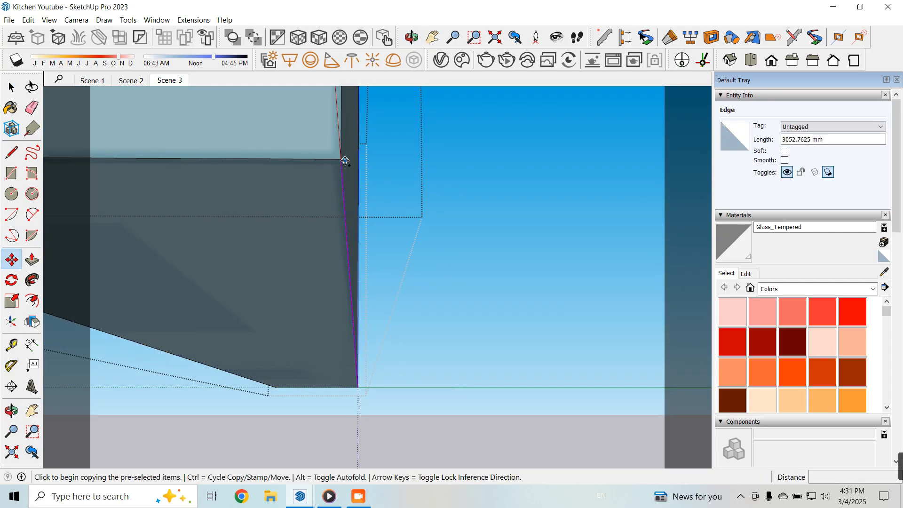
{"action": "left_click", "coordinate": [341, 160]}
{"action": "type", "text": "10"}
{"action": "key", "text": "Return"}
Step: Push the narrow underside strip 20 mm up into the wall cabinets to form a light groove
{"action": "key", "text": "p"}
{"action": "left_click", "coordinate": [328, 176]}
{"action": "left_click", "coordinate": [326, 173]}
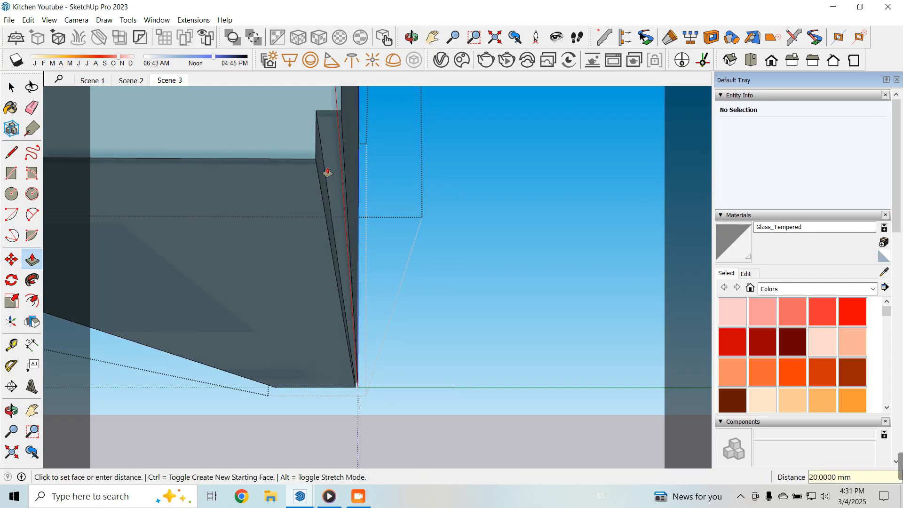
{"action": "left_click", "coordinate": [332, 174]}
{"action": "left_click", "coordinate": [334, 166]}
Step: Draw a long, thin V-Ray rectangle light on the inner face of the groove under the wall cabinets
{"action": "left_click", "coordinate": [290, 60]}
{"action": "middle_click_drag", "start_coordinate": [297, 96], "coordinate": [452, 268]}
{"action": "scroll", "coordinate": [473, 368], "scroll_direction": "up", "scroll_amount": 5}
{"action": "left_click", "coordinate": [520, 416]}
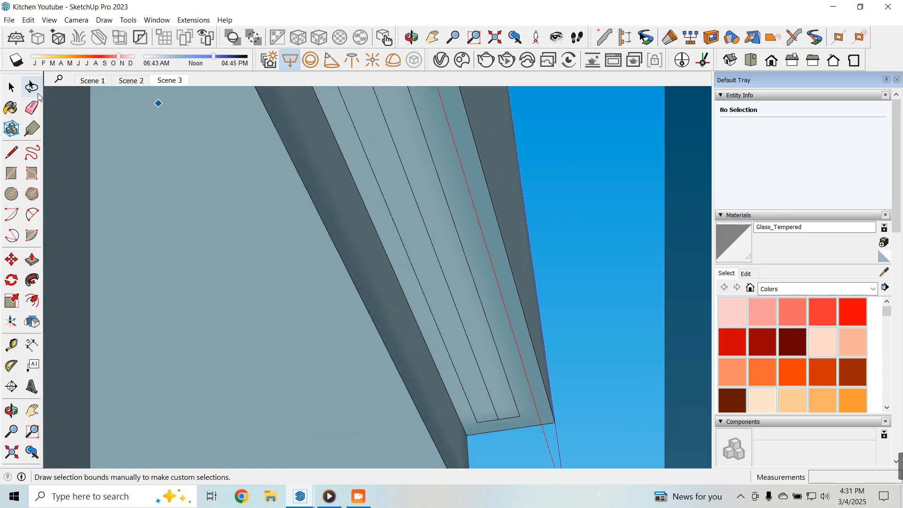
Step: Leave the cabinet's inner group, lower the strip light slightly within the groove, and return to the Scene 3 view
{"action": "left_click", "coordinate": [12, 86]}
{"action": "scroll", "coordinate": [476, 321], "scroll_direction": "down", "scroll_amount": 6}
{"action": "middle_click_drag", "start_coordinate": [475, 320], "coordinate": [392, 280]}
{"action": "scroll", "coordinate": [392, 280], "scroll_direction": "down", "scroll_amount": 3}
{"action": "scroll", "coordinate": [344, 186], "scroll_direction": "up", "scroll_amount": 6}
{"action": "left_click", "coordinate": [344, 136]}
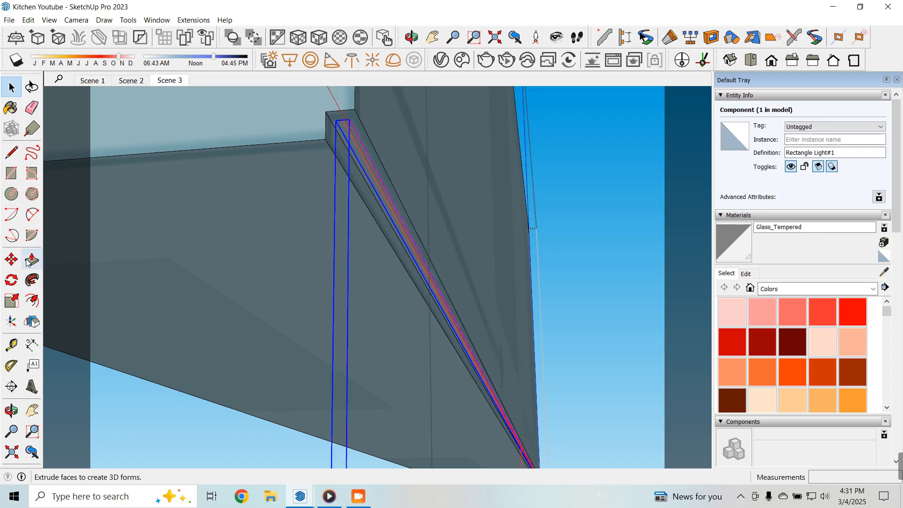
{"action": "left_click", "coordinate": [12, 260]}
{"action": "middle_click_drag", "start_coordinate": [212, 137], "coordinate": [240, 221]}
{"action": "left_click", "coordinate": [265, 113]}
{"action": "left_click", "coordinate": [266, 132]}
{"action": "left_click", "coordinate": [11, 88]}
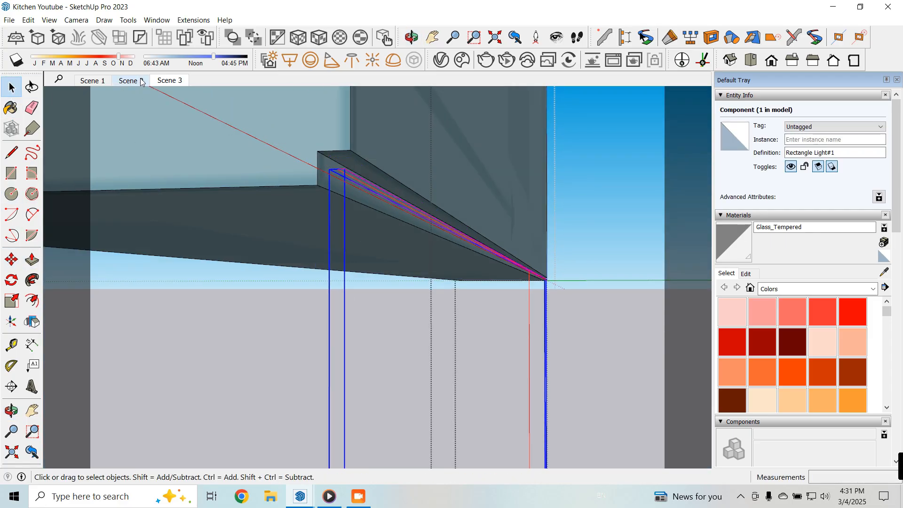
{"action": "left_click", "coordinate": [170, 81]}
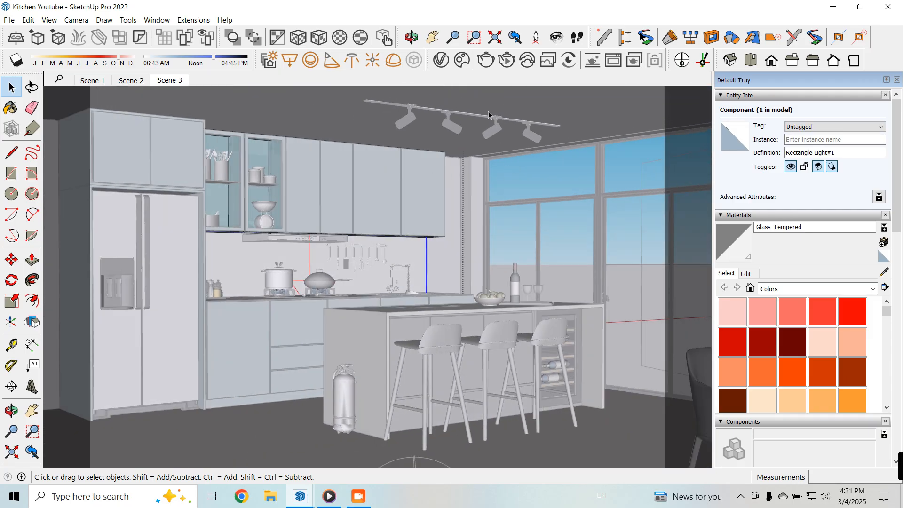
Step: Rename Rectangle Light#1 to "counter light tray" in the V-Ray asset editor
{"action": "left_click", "coordinate": [442, 60]}
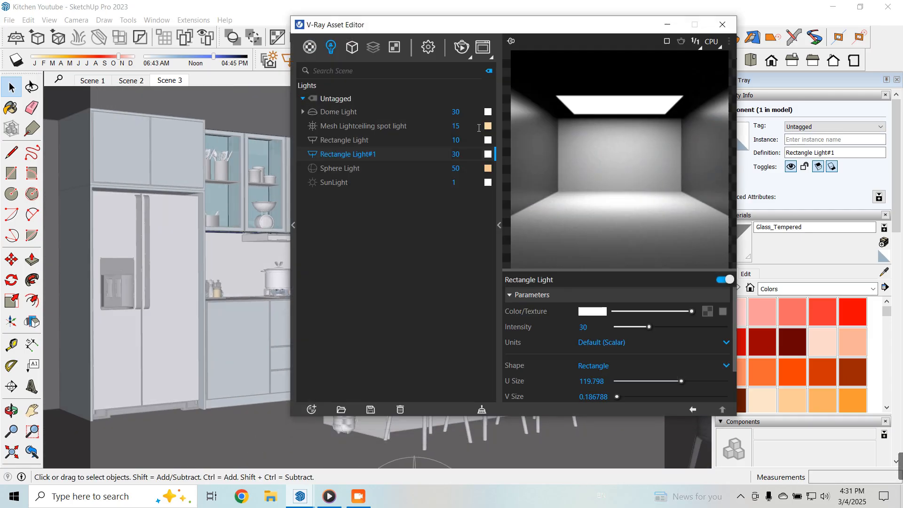
{"action": "right_click", "coordinate": [388, 157]}
{"action": "left_click", "coordinate": [404, 188]}
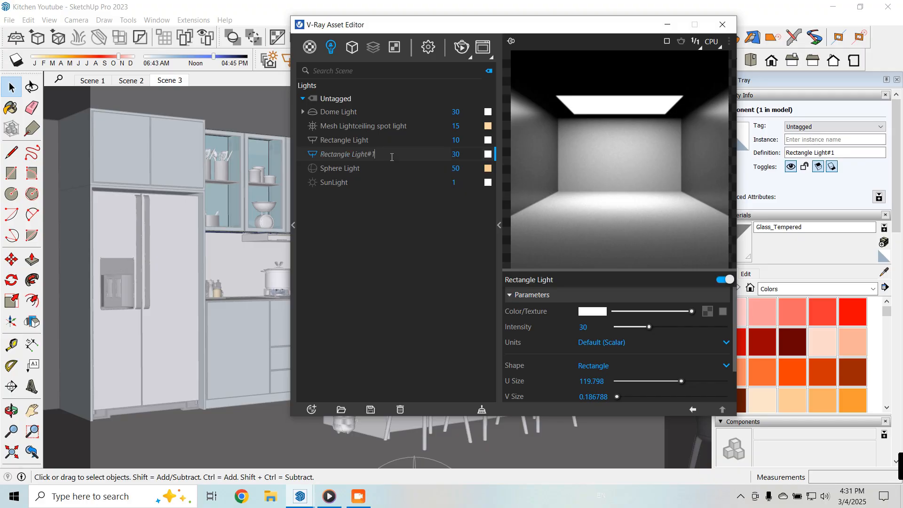
{"action": "left_click_drag", "start_coordinate": [391, 157], "coordinate": [278, 169]}
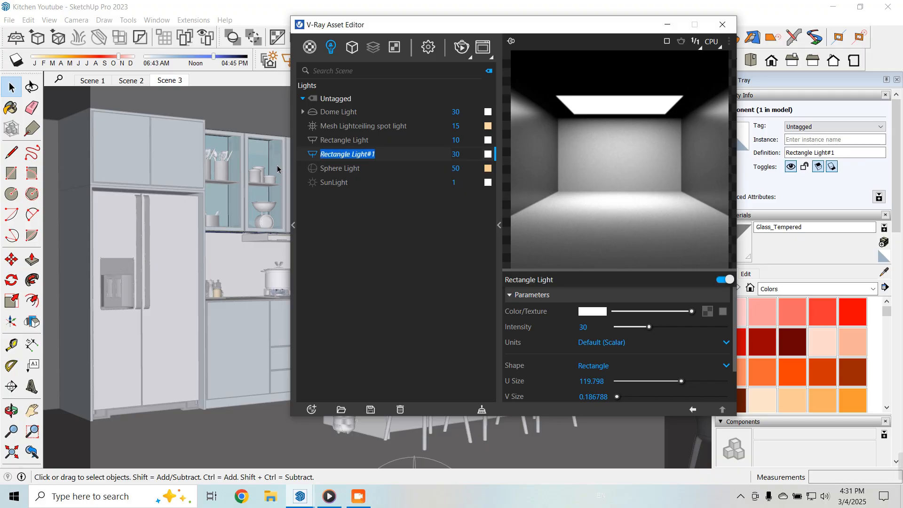
{"action": "type", "text": "counter light t"}
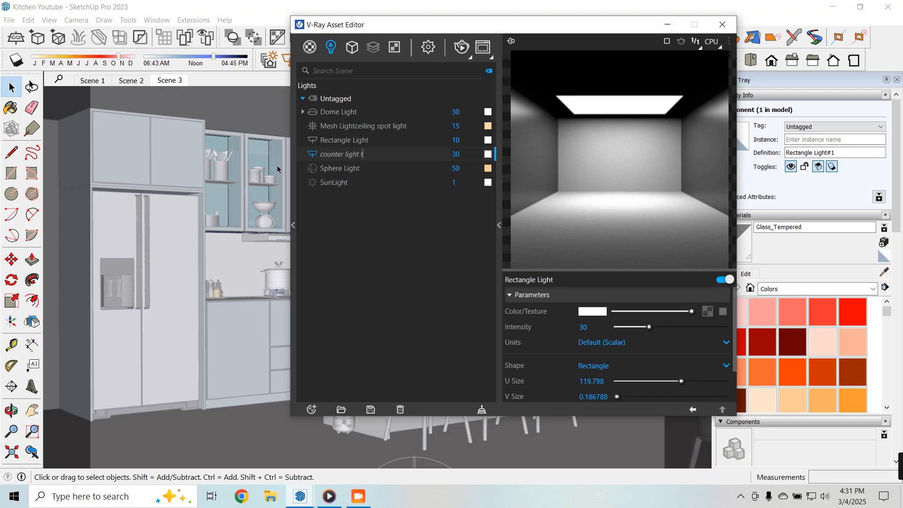
{"action": "type", "text": "ray"}
{"action": "key", "text": "Return"}
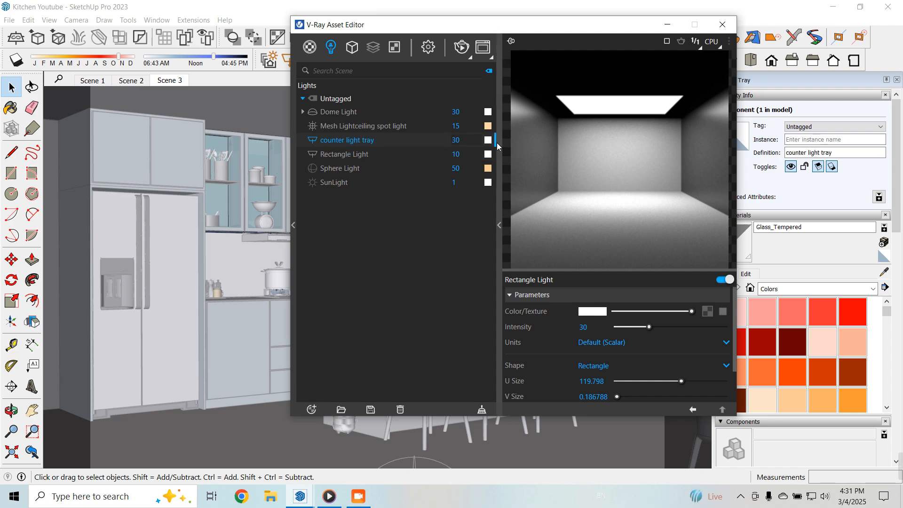
Step: Set the counter light tray's colour temperature to 4200 K
{"action": "left_click", "coordinate": [592, 311]}
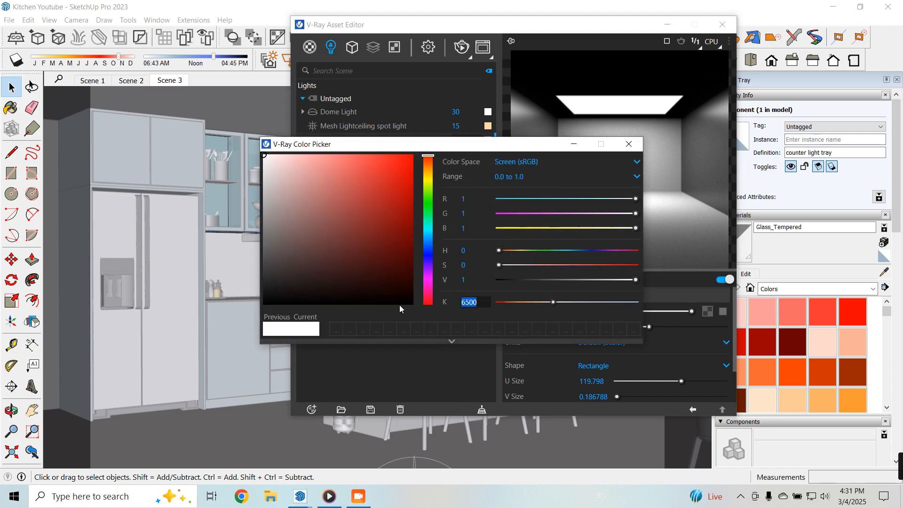
{"action": "type", "text": "4200"}
{"action": "key", "text": "Return"}
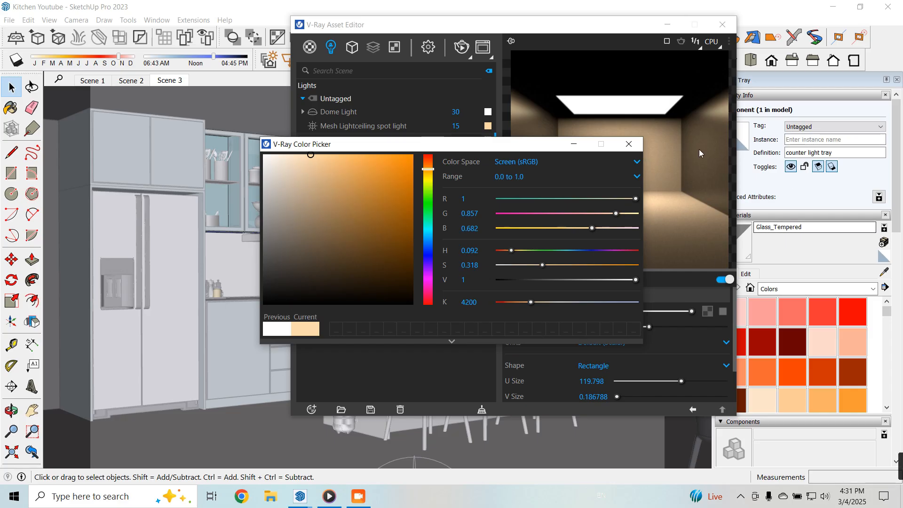
{"action": "left_click", "coordinate": [628, 143]}
Step: Make the counter light tray invisible and stop it affecting specular and reflections
{"action": "scroll", "coordinate": [564, 364], "scroll_direction": "down", "scroll_amount": 1}
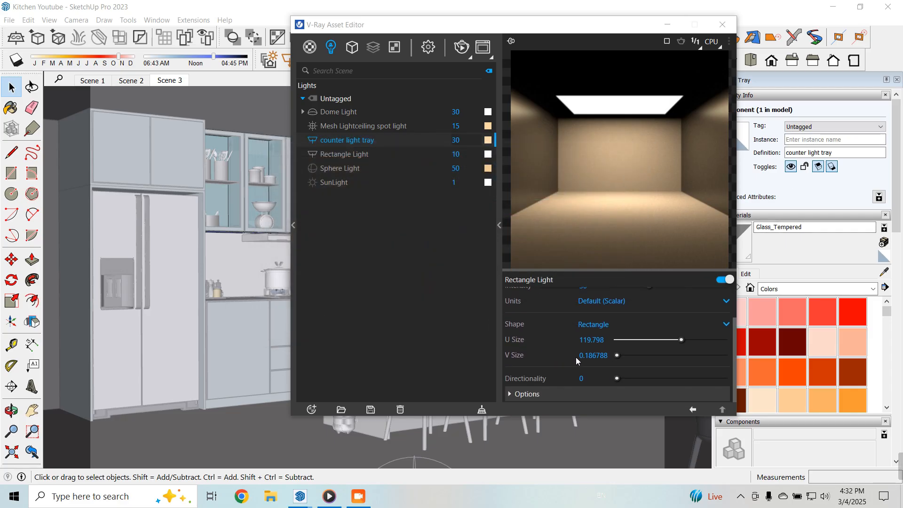
{"action": "left_click", "coordinate": [542, 394]}
{"action": "scroll", "coordinate": [574, 376], "scroll_direction": "down", "scroll_amount": 2}
{"action": "scroll", "coordinate": [579, 315], "scroll_direction": "up", "scroll_amount": 1}
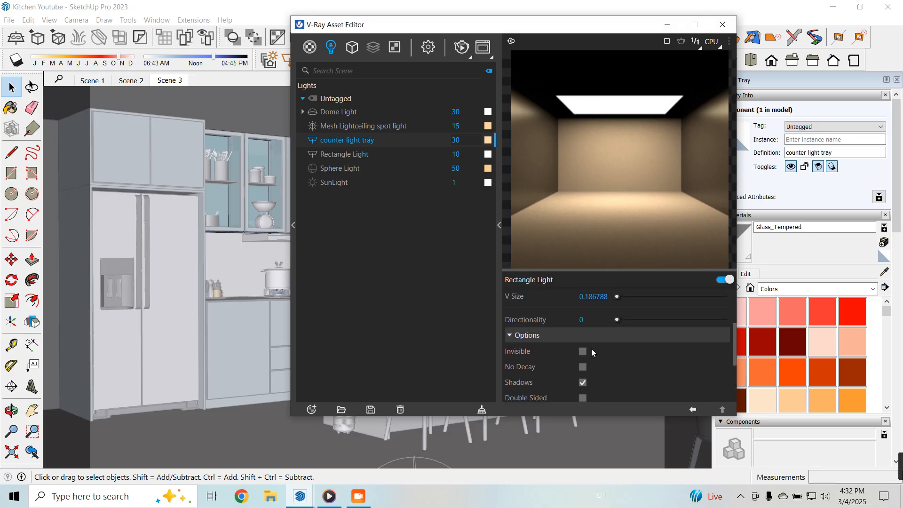
{"action": "scroll", "coordinate": [557, 369], "scroll_direction": "down", "scroll_amount": 2}
{"action": "left_click", "coordinate": [581, 371]}
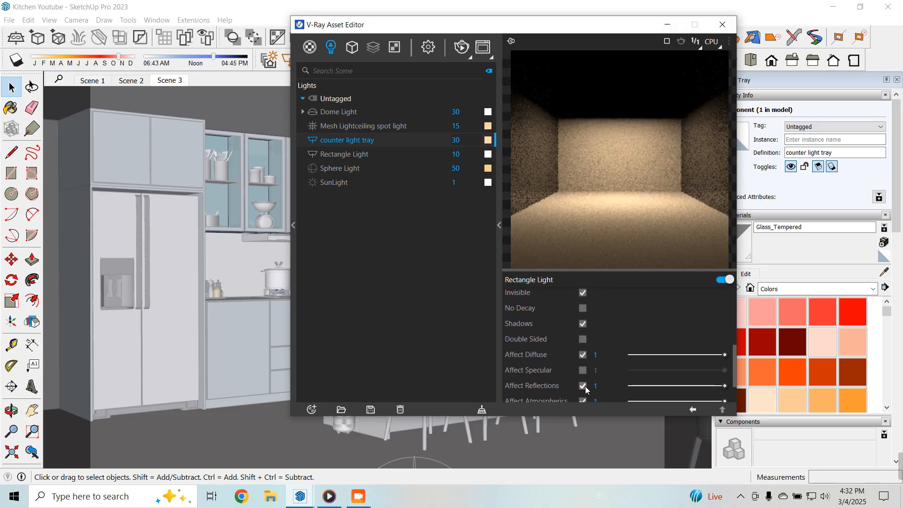
{"action": "left_click", "coordinate": [583, 386]}
{"action": "scroll", "coordinate": [555, 373], "scroll_direction": "up", "scroll_amount": 4}
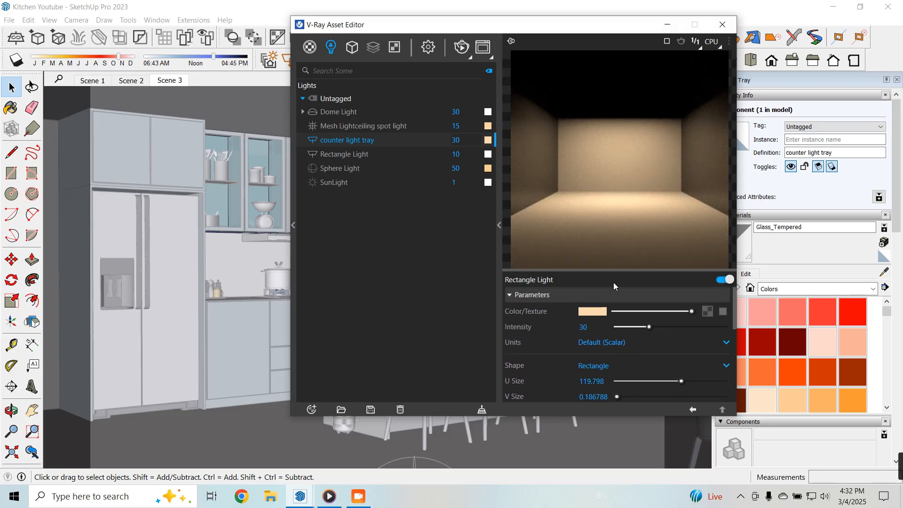
Step: Define a render region around the wall cabinets and counter in the frame buffer and start an interactive render
{"action": "left_click", "coordinate": [483, 48]}
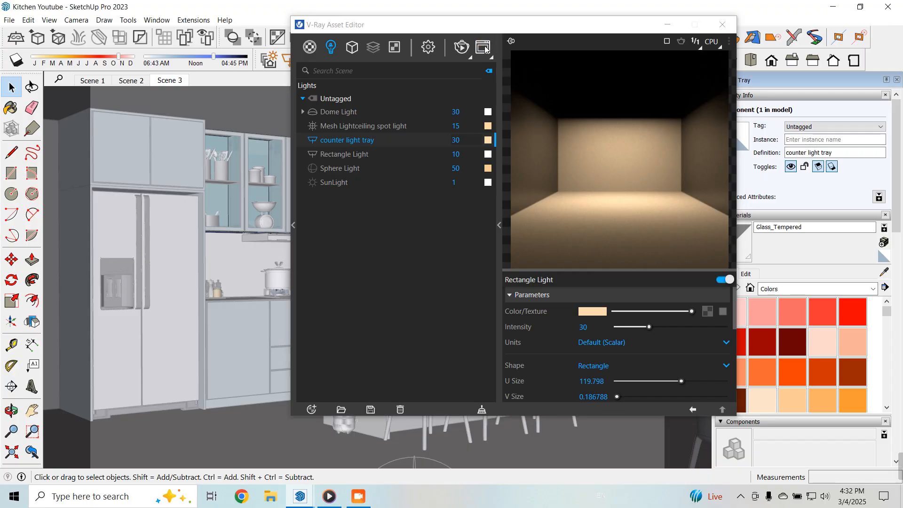
{"action": "left_click", "coordinate": [666, 24]}
{"action": "left_click", "coordinate": [613, 66]}
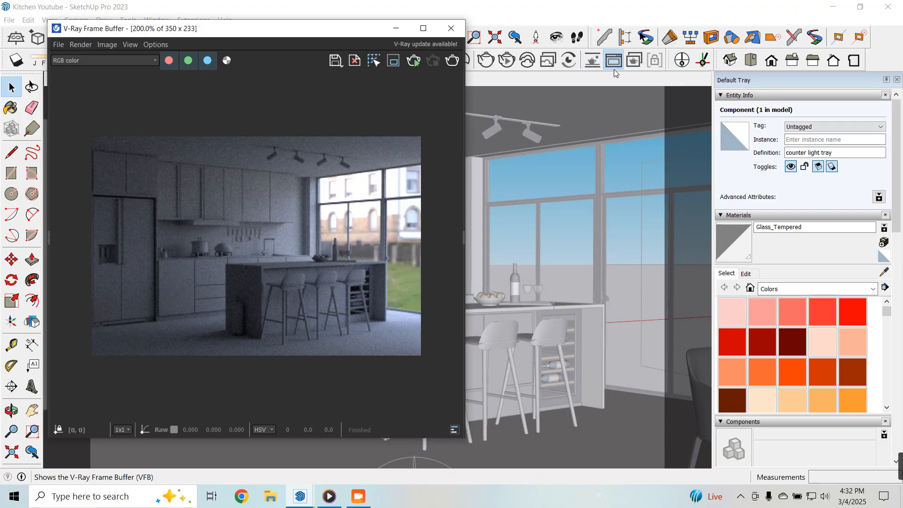
{"action": "left_click_drag", "start_coordinate": [355, 28], "coordinate": [510, 43]}
{"action": "left_click", "coordinate": [548, 76]}
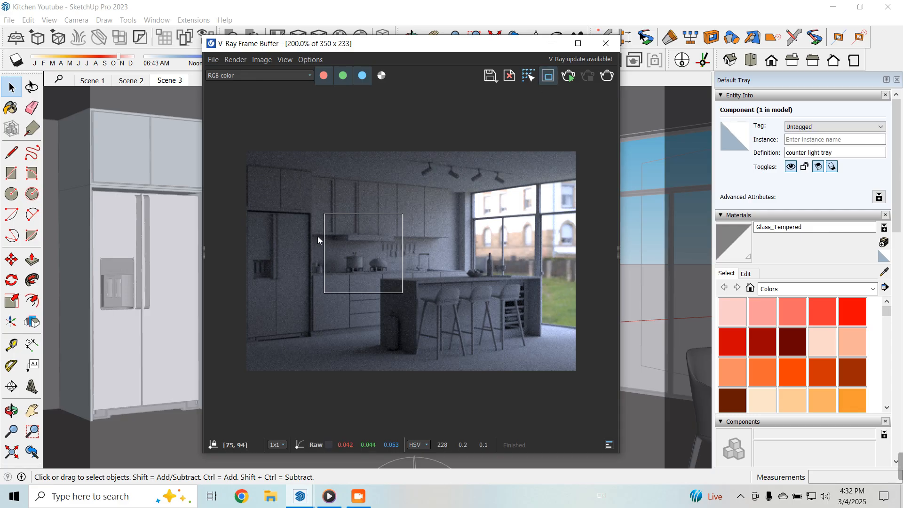
{"action": "left_click_drag", "start_coordinate": [298, 207], "coordinate": [497, 295]}
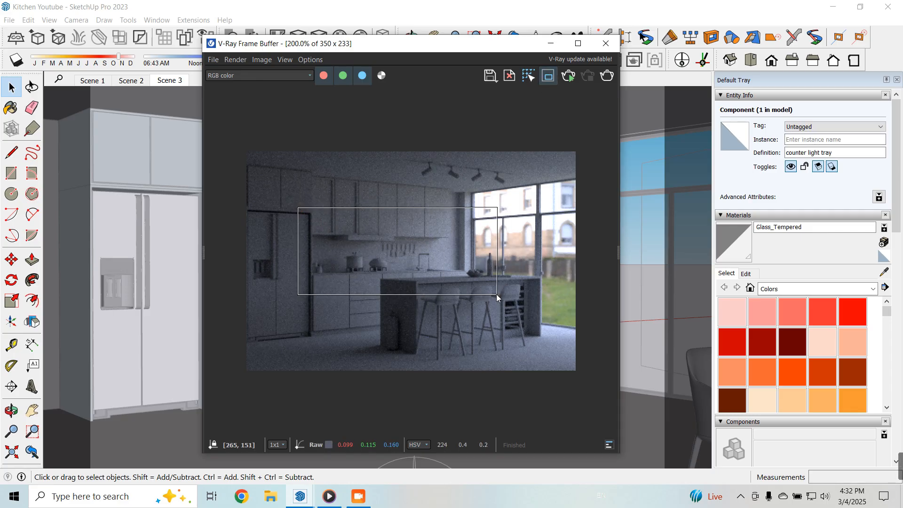
{"action": "left_click", "coordinate": [567, 79]}
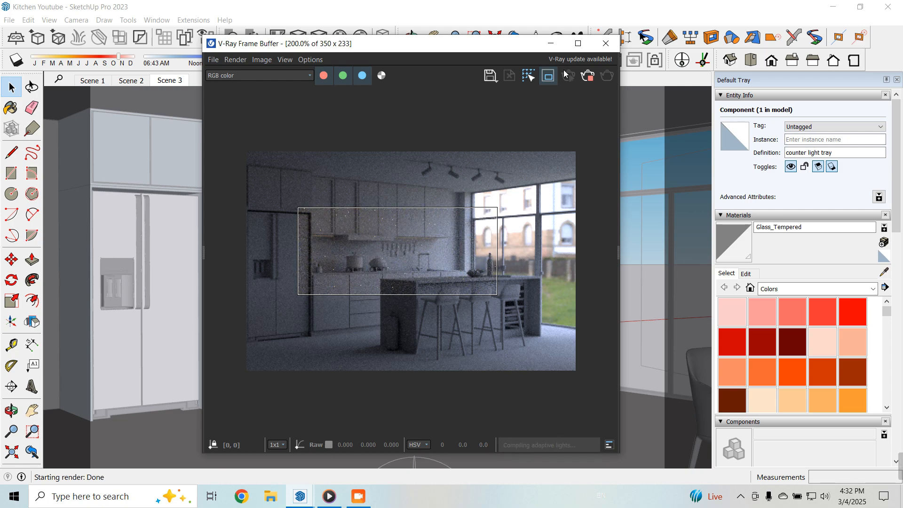
Step: Return to the asset editor and set the counter light tray's intensity to 80
{"action": "mouse_move", "coordinate": [503, 43]}
{"action": "left_mouse_down"}
{"action": "mouse_move", "coordinate": [366, 81]}
{"action": "mouse_move", "coordinate": [340, 58]}
{"action": "mouse_move", "coordinate": [366, 38]}
{"action": "mouse_move", "coordinate": [348, 43]}
{"action": "mouse_move", "coordinate": [359, 64]}
{"action": "left_mouse_up"}
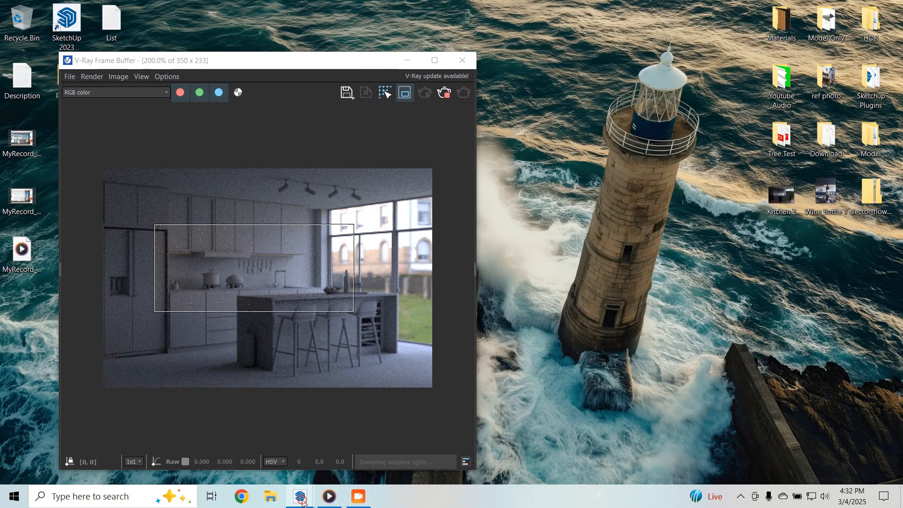
{"action": "mouse_move", "coordinate": [308, 495]}
{"action": "left_click", "coordinate": [284, 449]}
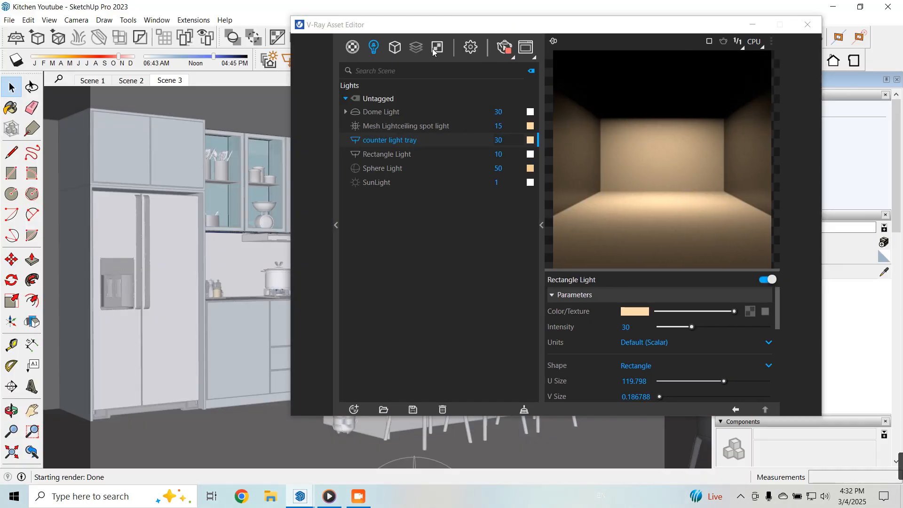
{"action": "left_click", "coordinate": [504, 139]}
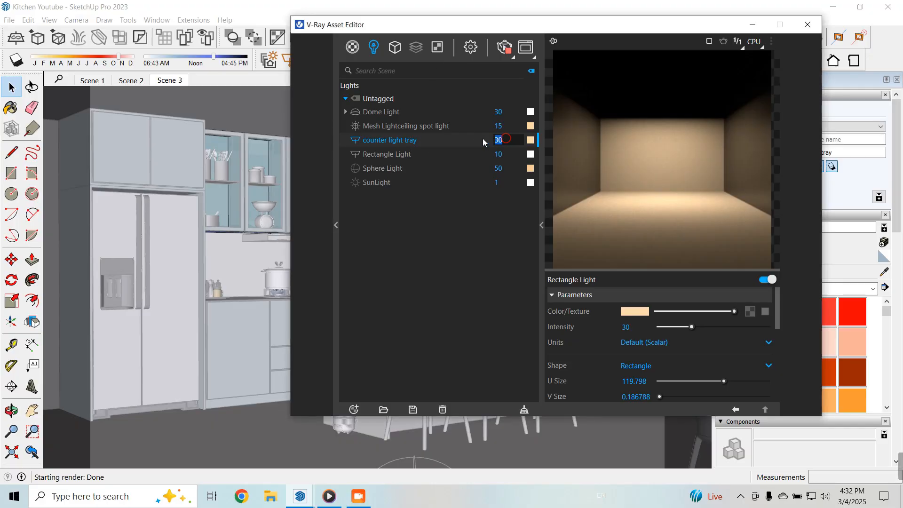
{"action": "left_click_drag", "start_coordinate": [556, 32], "coordinate": [624, 32]}
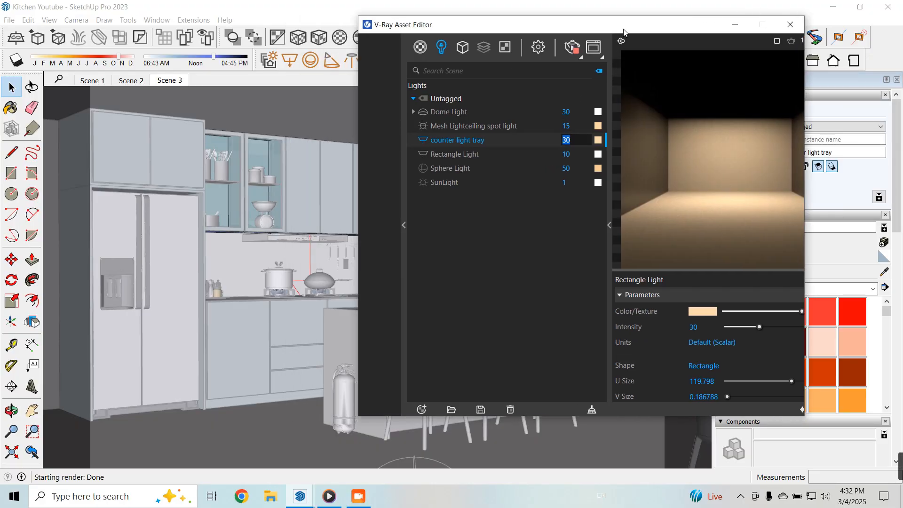
{"action": "type", "text": "80"}
{"action": "key", "text": "Return"}
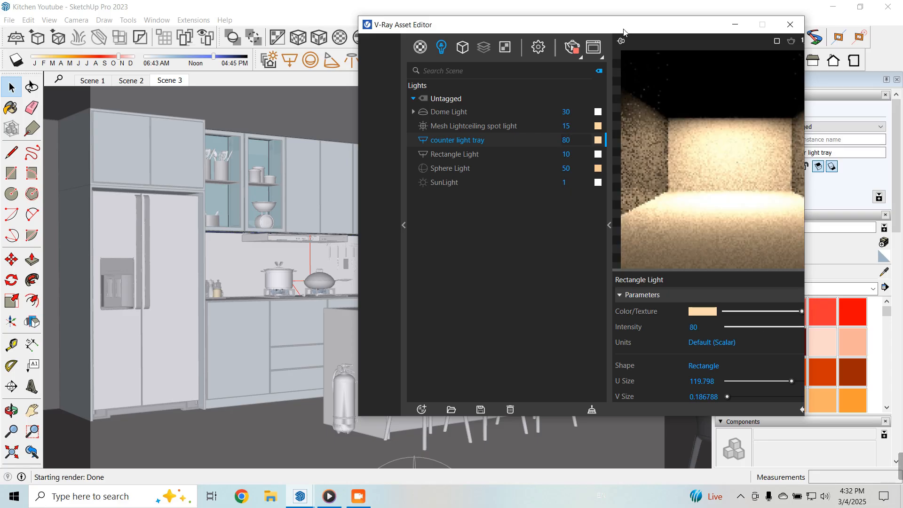
Step: Tile the V-Ray frame buffer beside the SketchUp window and place the asset editor so the render region stays visible
{"action": "left_click_drag", "start_coordinate": [623, 32], "coordinate": [696, 77]}
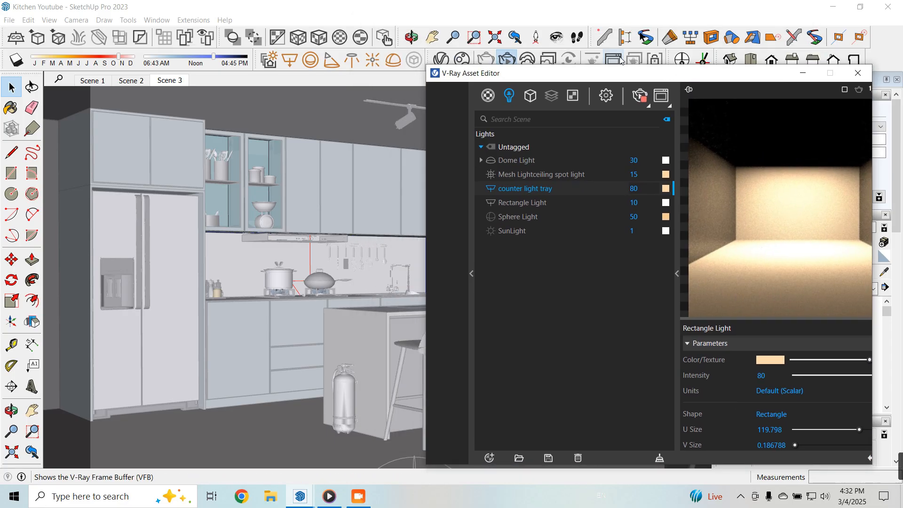
{"action": "left_click", "coordinate": [613, 59]}
{"action": "left_click_drag", "start_coordinate": [345, 63], "coordinate": [297, 40]}
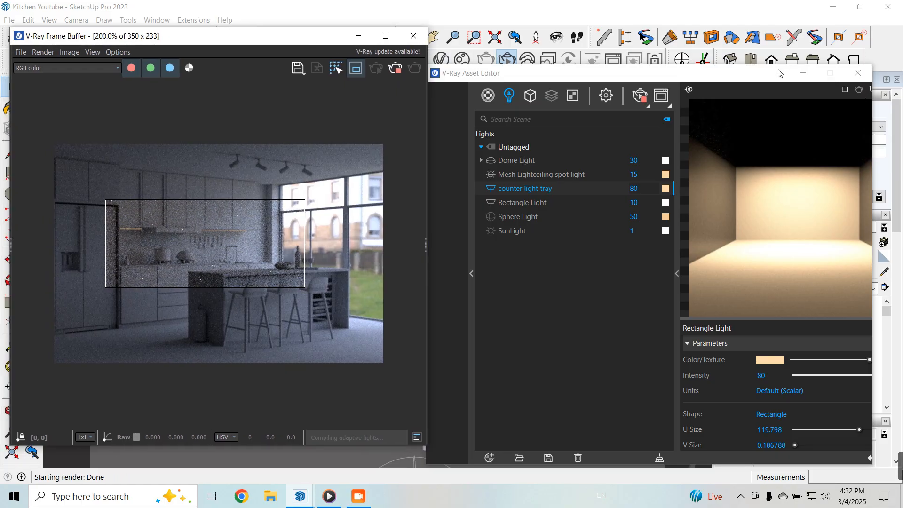
{"action": "left_click_drag", "start_coordinate": [778, 73], "coordinate": [785, 65]}
{"action": "left_click_drag", "start_coordinate": [755, 369], "coordinate": [755, 370]}
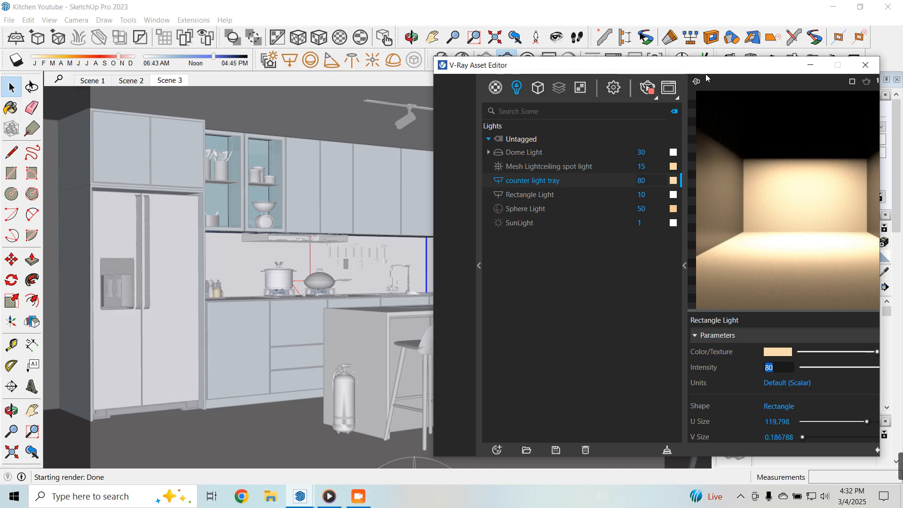
{"action": "left_click_drag", "start_coordinate": [705, 74], "coordinate": [705, 89]}
{"action": "left_click", "coordinate": [655, 59]}
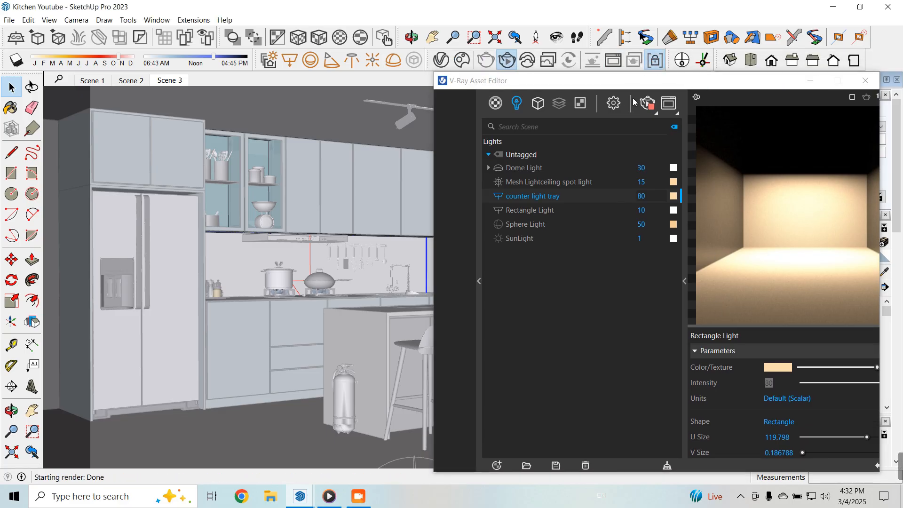
{"action": "left_click", "coordinate": [672, 106]}
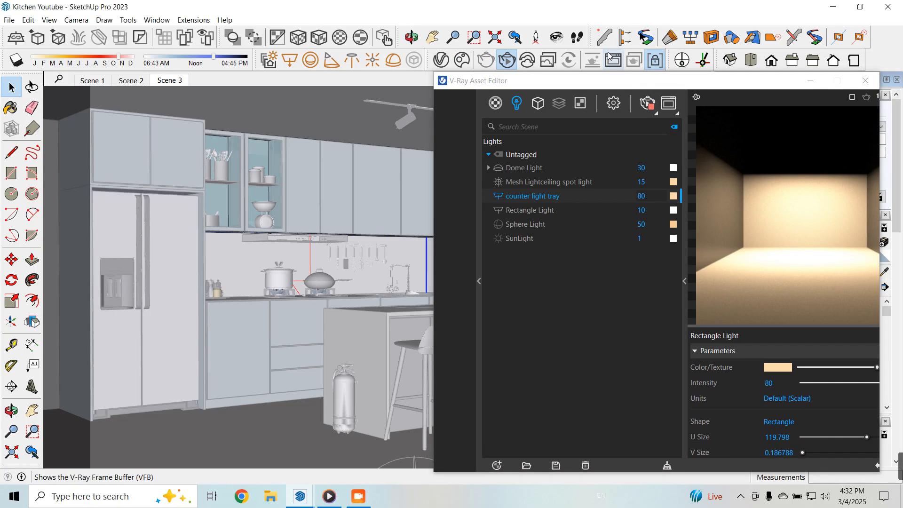
{"action": "key", "text": "super+Left"}
{"action": "left_click", "coordinate": [686, 193]}
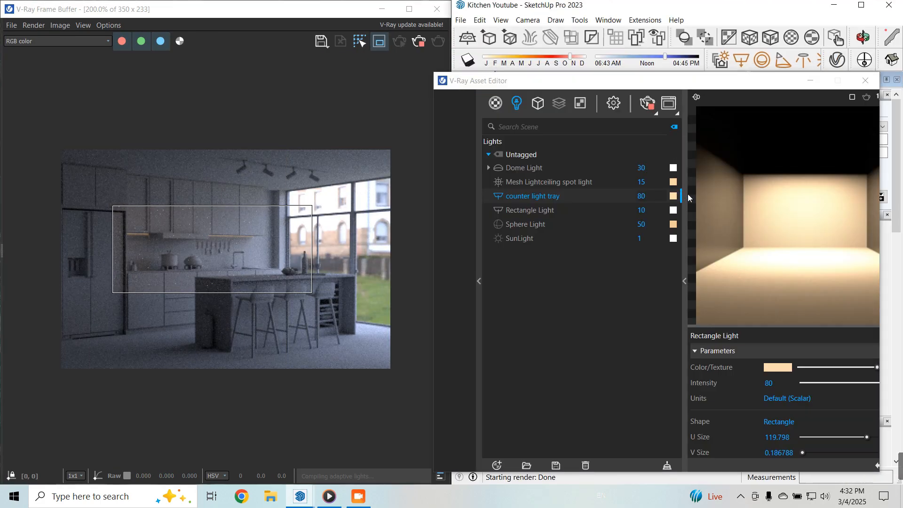
{"action": "mouse_move", "coordinate": [731, 81]}
{"action": "left_mouse_down"}
{"action": "mouse_move", "coordinate": [708, 39]}
{"action": "mouse_move", "coordinate": [717, 42]}
{"action": "left_mouse_up"}
Step: Set the counter light tray's intensity to 200
{"action": "left_click", "coordinate": [754, 344]}
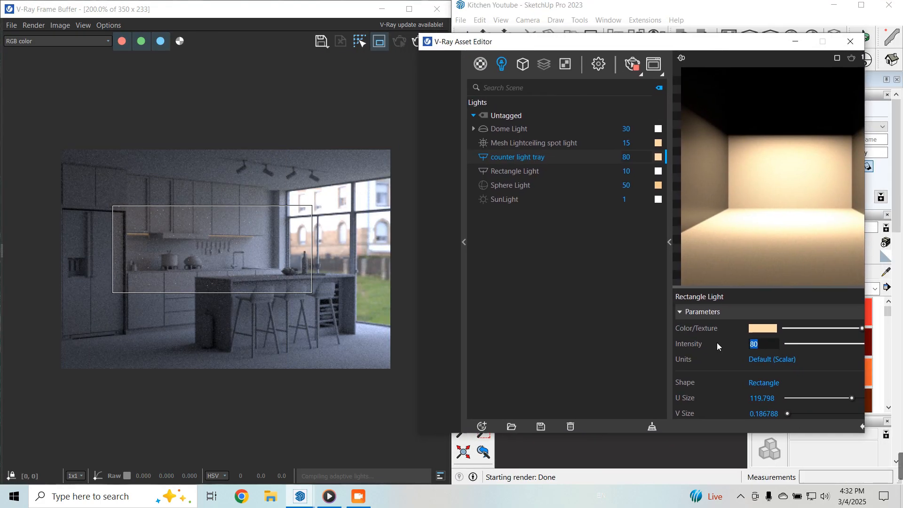
{"action": "type", "text": "200"}
{"action": "key", "text": "Return"}
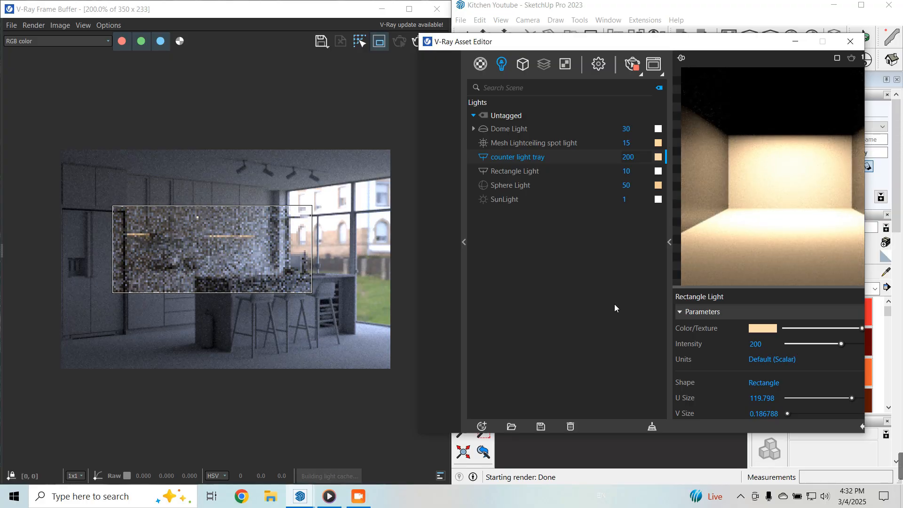
Step: Try Radiant power (W) as the counter light tray's units and restore Default (Scalar)
{"action": "left_click", "coordinate": [779, 361]}
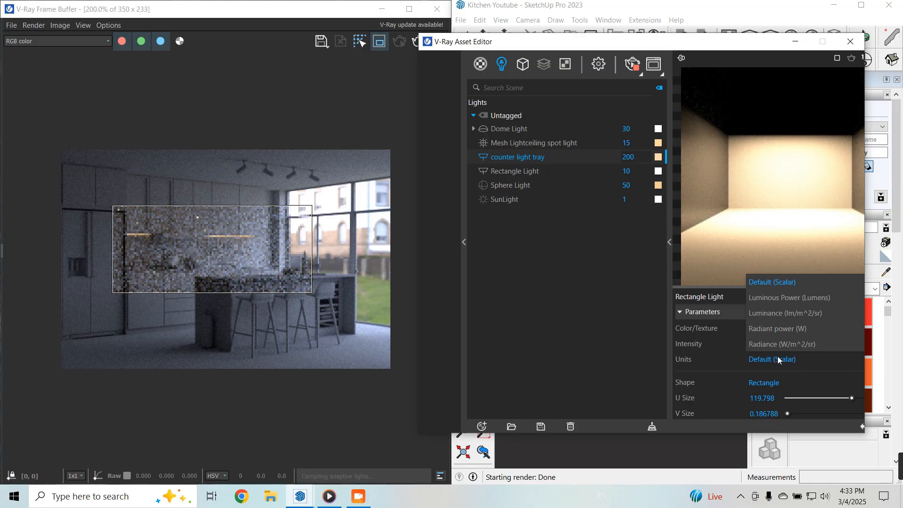
{"action": "left_click", "coordinate": [789, 329]}
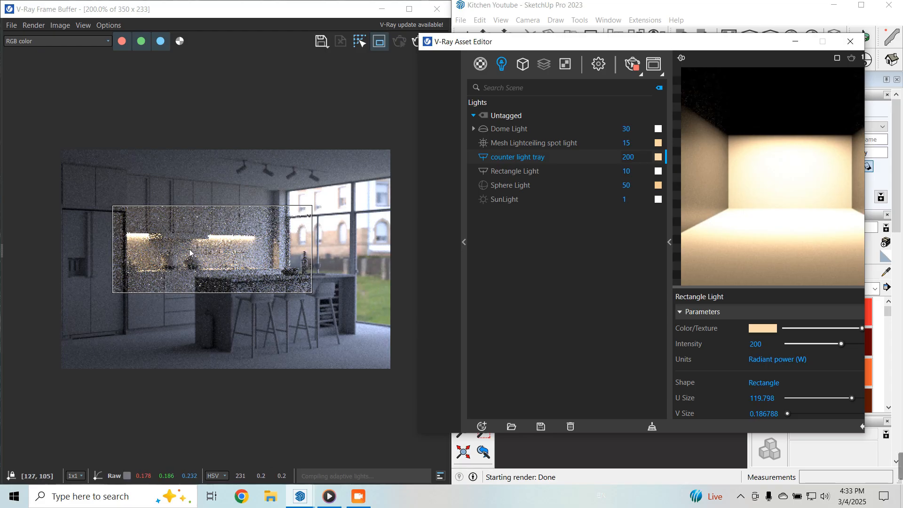
{"action": "left_click", "coordinate": [777, 360]}
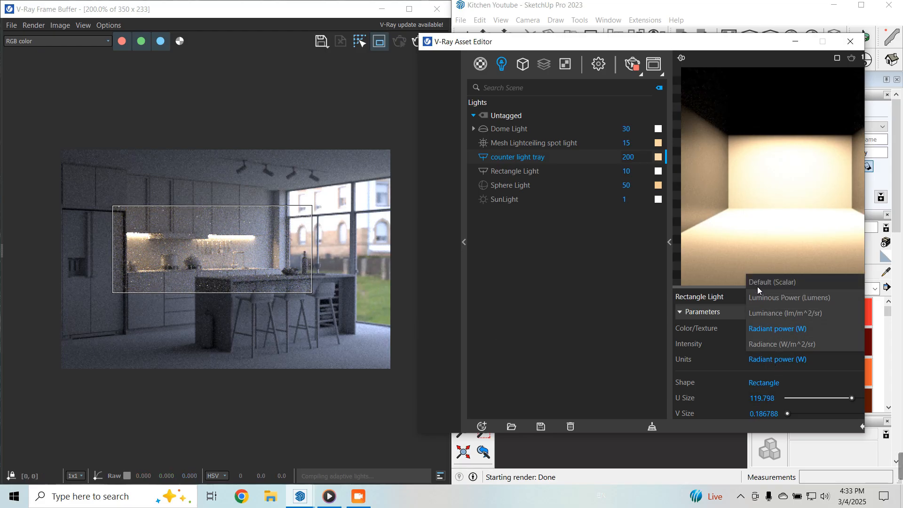
{"action": "left_click", "coordinate": [784, 283]}
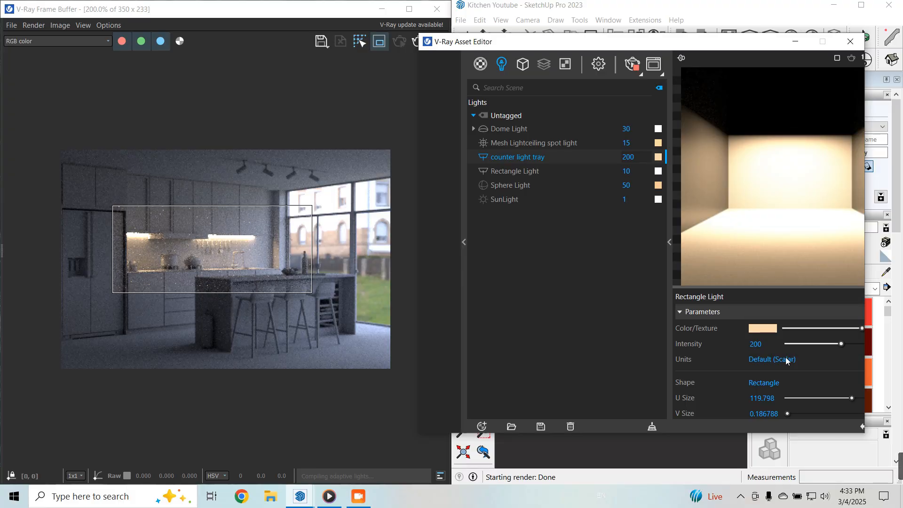
Step: Raise the counter light tray's intensity to 500
{"action": "left_click", "coordinate": [771, 348]}
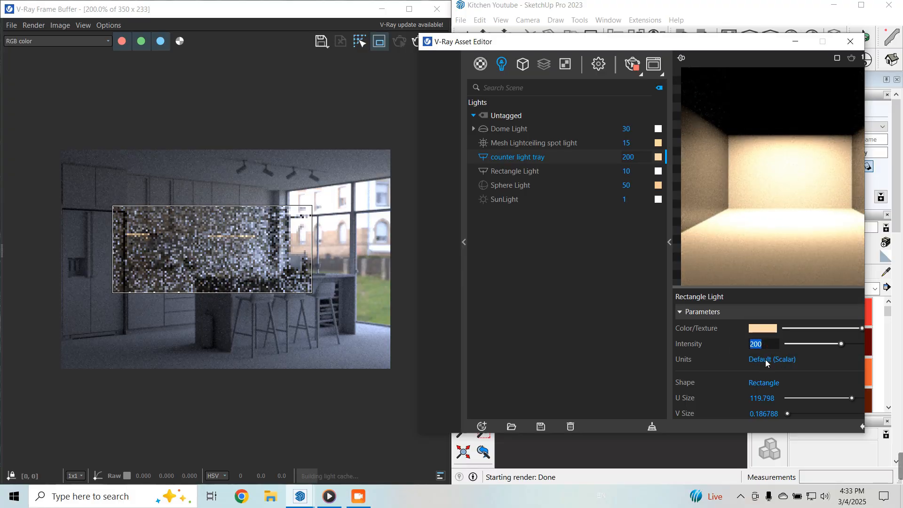
{"action": "type", "text": "5"}
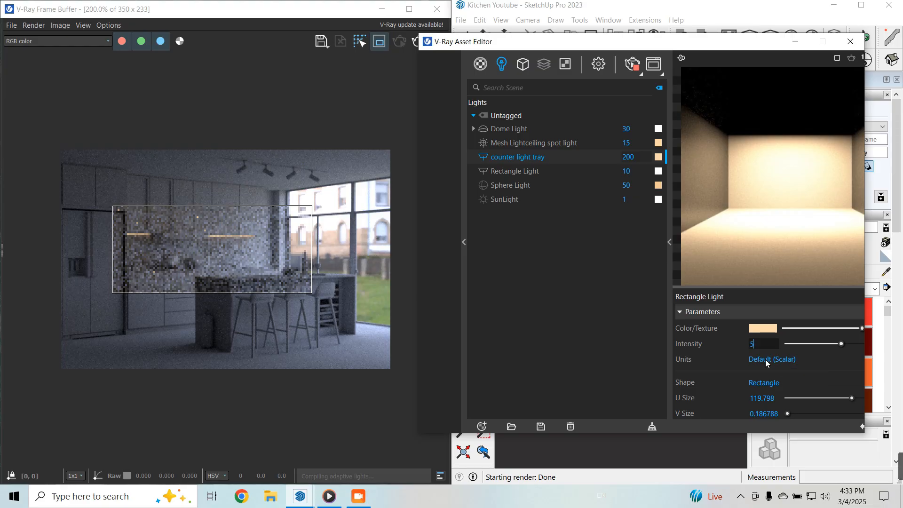
{"action": "key", "text": "Return"}
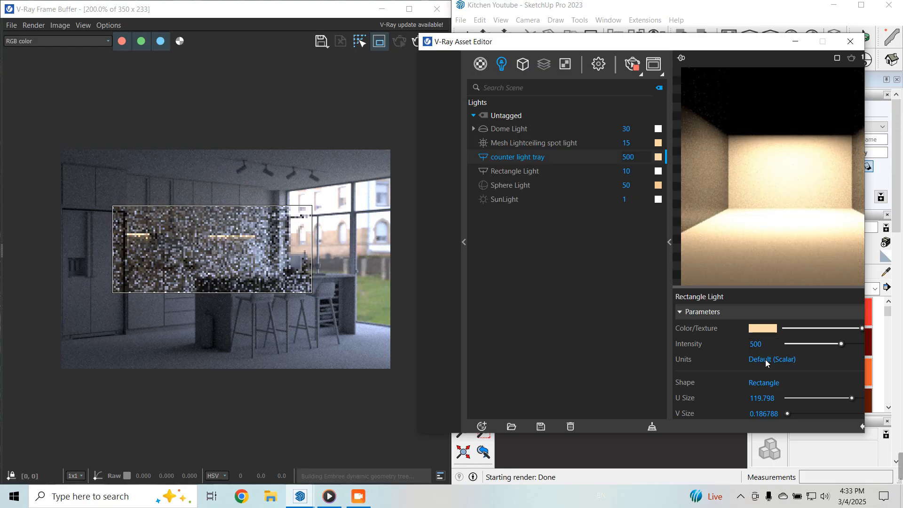
Step: Set the counter light tray's intensity to 800 and minimise the asset editor
{"action": "left_click_drag", "start_coordinate": [654, 42], "coordinate": [614, 42]}
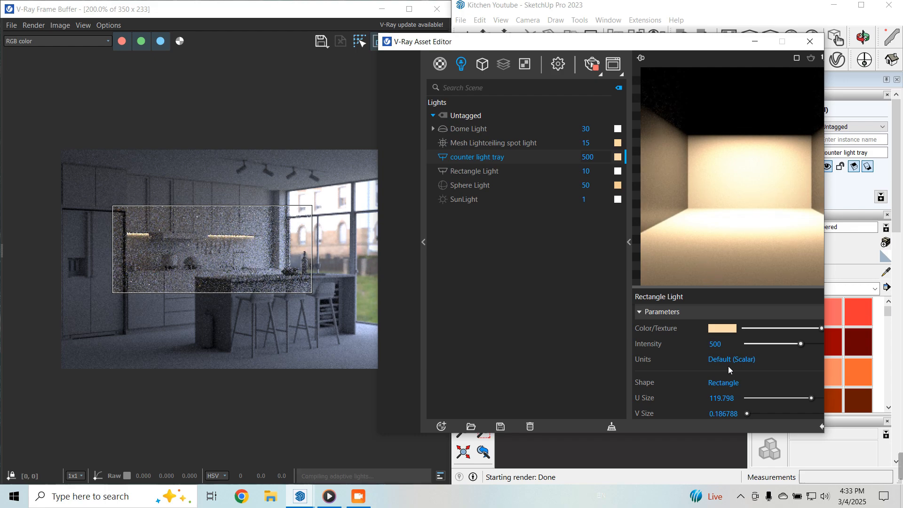
{"action": "left_click", "coordinate": [715, 344]}
{"action": "type", "text": "800"}
{"action": "key", "text": "Return"}
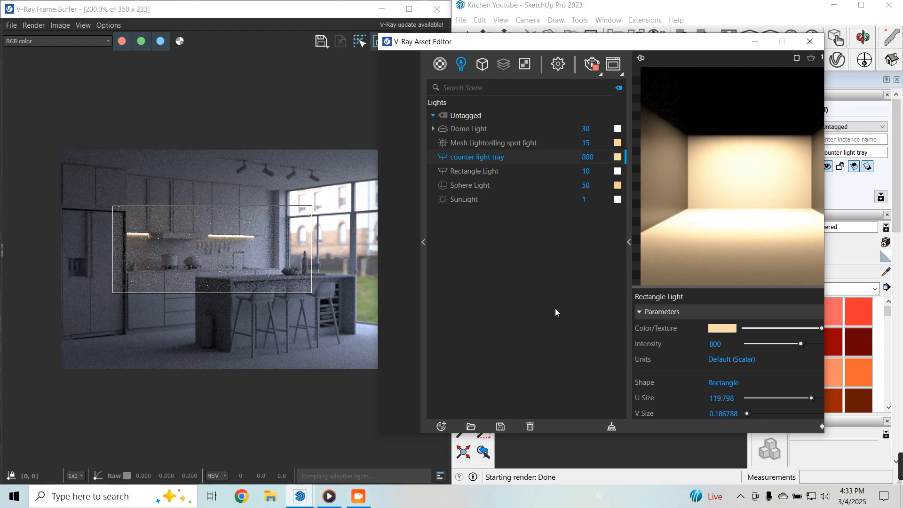
{"action": "left_click_drag", "start_coordinate": [689, 47], "coordinate": [597, 47]}
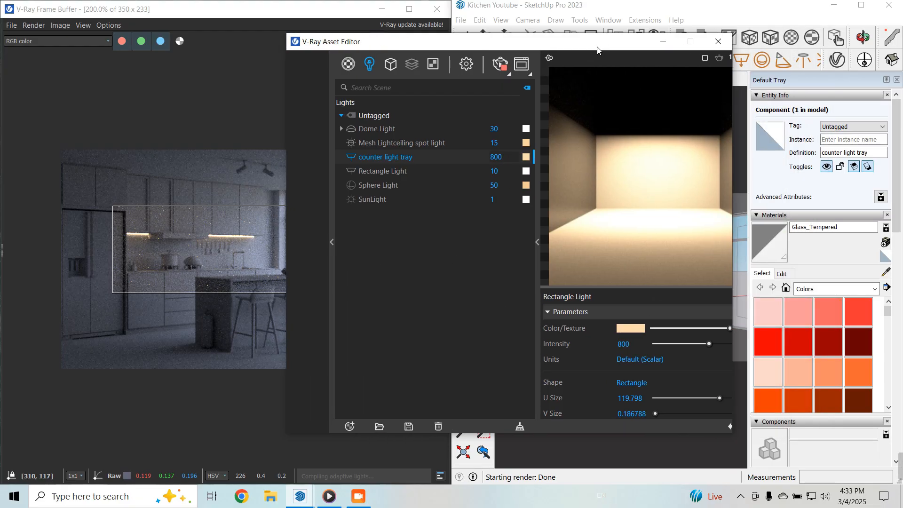
{"action": "left_click", "coordinate": [663, 42]}
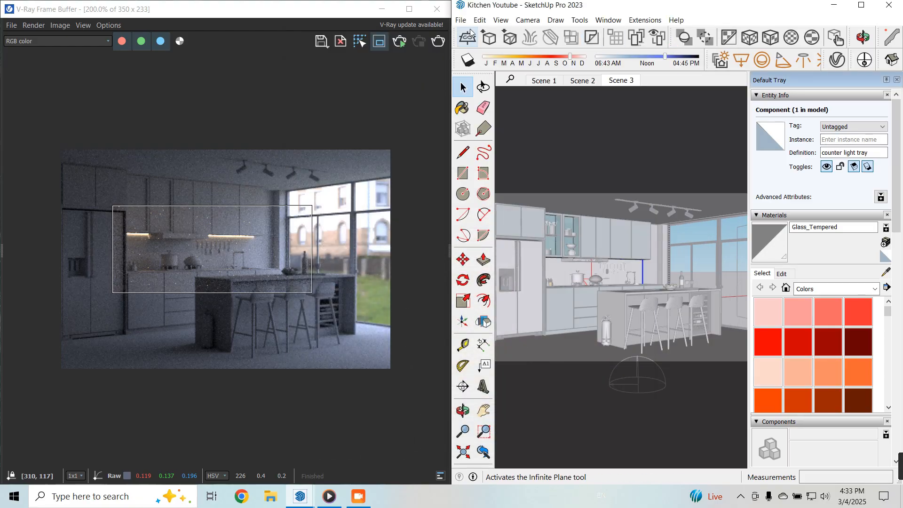
Step: Open the wine cooler in the kitchen island for editing and isolate its inner case by hiding the rest of the model
{"action": "left_click", "coordinate": [860, 6]}
{"action": "scroll", "coordinate": [580, 434], "scroll_direction": "up", "scroll_amount": 5}
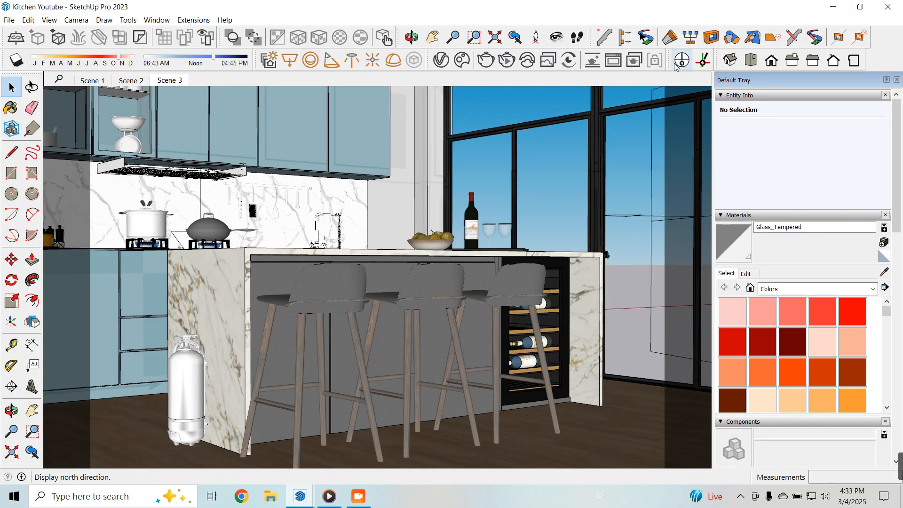
{"action": "scroll", "coordinate": [587, 413], "scroll_direction": "up", "scroll_amount": 5}
{"action": "middle_click_drag", "start_coordinate": [588, 414], "coordinate": [484, 425]}
{"action": "scroll", "coordinate": [119, 175], "scroll_direction": "up", "scroll_amount": 8}
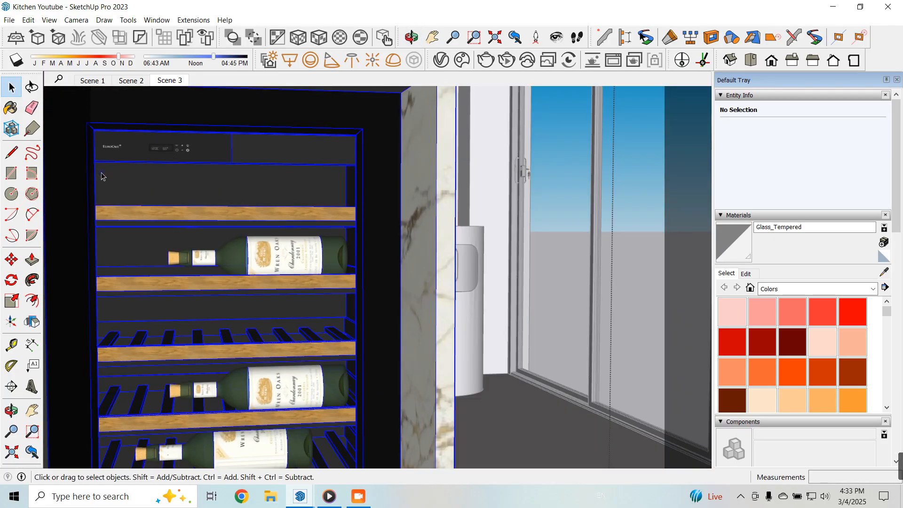
{"action": "scroll", "coordinate": [142, 187], "scroll_direction": "down", "scroll_amount": 8}
{"action": "scroll", "coordinate": [216, 200], "scroll_direction": "up", "scroll_amount": 5}
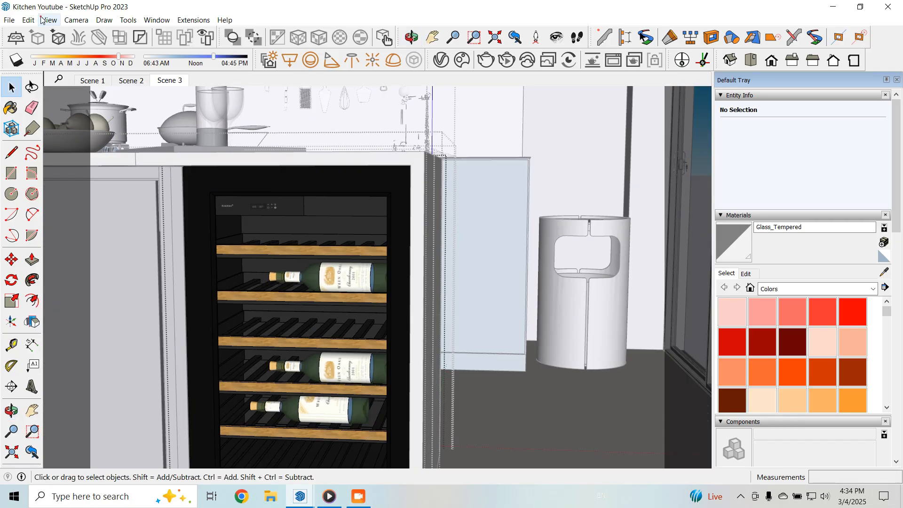
{"action": "left_click", "coordinate": [50, 20]}
{"action": "left_click", "coordinate": [188, 196]}
{"action": "left_click", "coordinate": [284, 212]}
{"action": "mouse_move", "coordinate": [284, 212]}
{"action": "middle_mouse_down"}
{"action": "mouse_move", "coordinate": [322, 209]}
{"action": "mouse_move", "coordinate": [315, 157]}
{"action": "middle_mouse_up"}
Step: Draw a V-Ray rectangle light across the inside top of the wine cooler's case
{"action": "left_click", "coordinate": [289, 60]}
{"action": "left_click", "coordinate": [205, 114]}
{"action": "left_click", "coordinate": [437, 168]}
{"action": "key", "text": "space"}
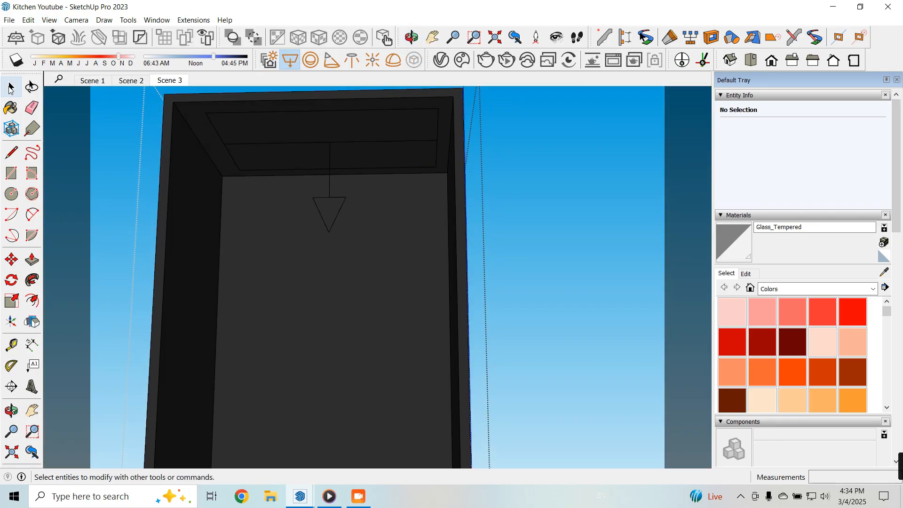
Step: Lower the rectangle light about 58 mm inside the wine cooler and return to the Scene 3 view
{"action": "left_click", "coordinate": [329, 196]}
{"action": "key", "text": "m"}
{"action": "left_click", "coordinate": [311, 310]}
{"action": "left_click", "coordinate": [311, 334]}
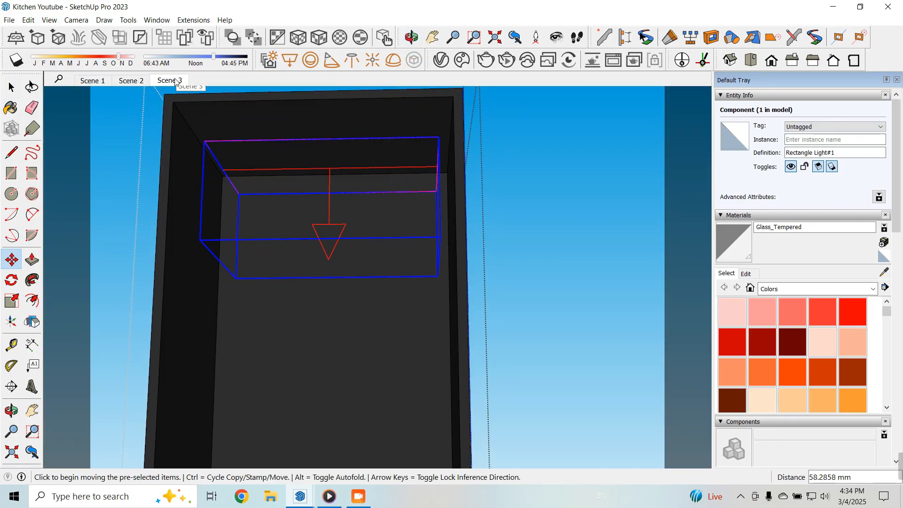
{"action": "left_click", "coordinate": [169, 81]}
{"action": "left_click", "coordinate": [437, 221]}
{"action": "left_click", "coordinate": [435, 236]}
{"action": "key", "text": "space"}
{"action": "scroll", "coordinate": [572, 208], "scroll_direction": "down", "scroll_amount": 10}
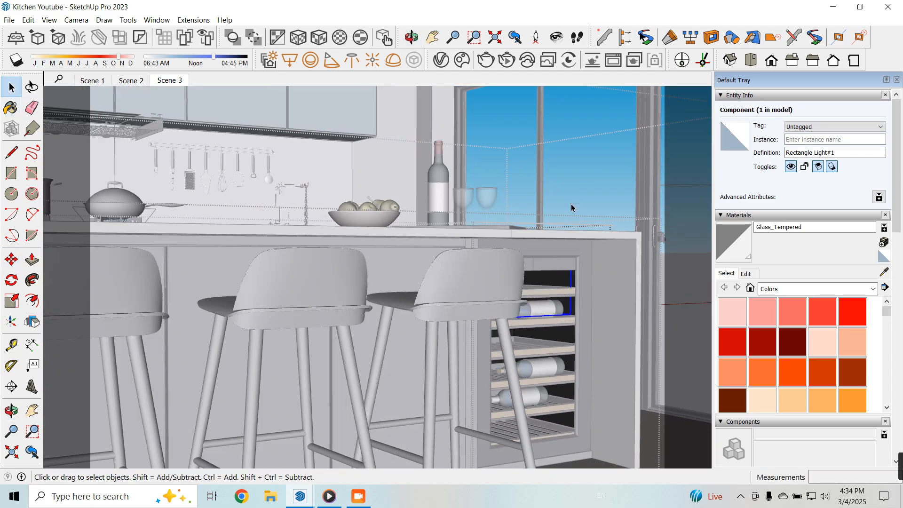
Step: Give Rectangle Light#1 a warm colour temperature of 3500 K in the V-Ray Asset Editor
{"action": "left_click", "coordinate": [440, 60]}
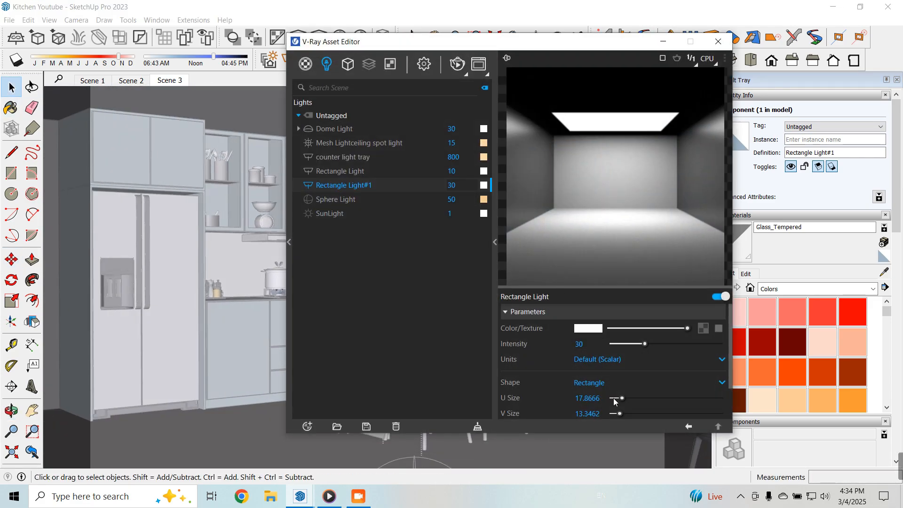
{"action": "left_click", "coordinate": [587, 328]}
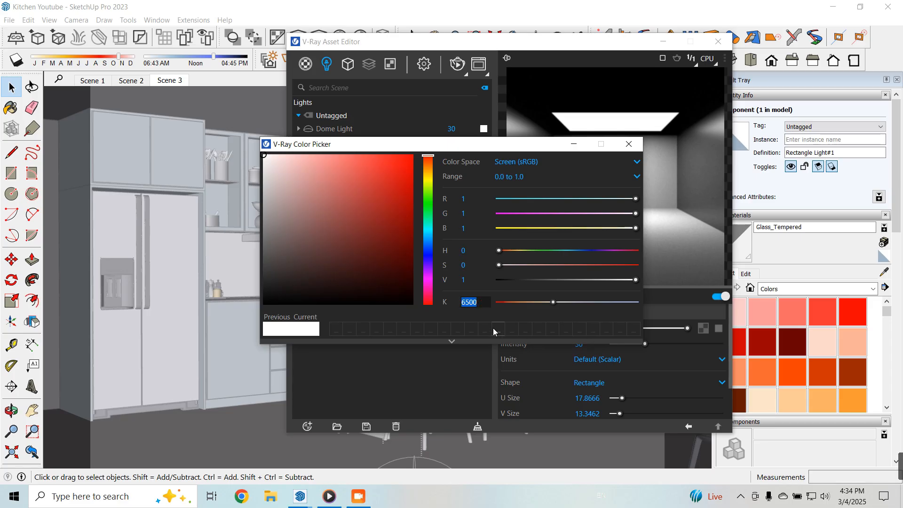
{"action": "type", "text": "45"}
{"action": "key", "text": "BackSpace"}
{"action": "key", "text": "BackSpace"}
{"action": "type", "text": "35"}
{"action": "key", "text": "Return"}
Step: Turn on the Invisible option for Rectangle Light#1
{"action": "scroll", "coordinate": [582, 352], "scroll_direction": "down", "scroll_amount": 1}
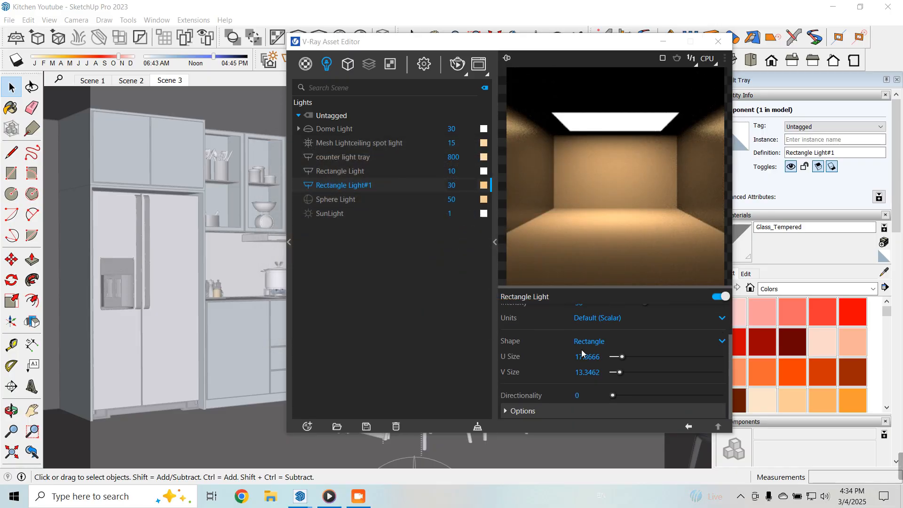
{"action": "scroll", "coordinate": [582, 353], "scroll_direction": "up", "scroll_amount": 2}
{"action": "scroll", "coordinate": [548, 379], "scroll_direction": "down", "scroll_amount": 1}
{"action": "left_click", "coordinate": [526, 408]}
{"action": "left_click", "coordinate": [535, 413]}
{"action": "scroll", "coordinate": [540, 389], "scroll_direction": "down", "scroll_amount": 3}
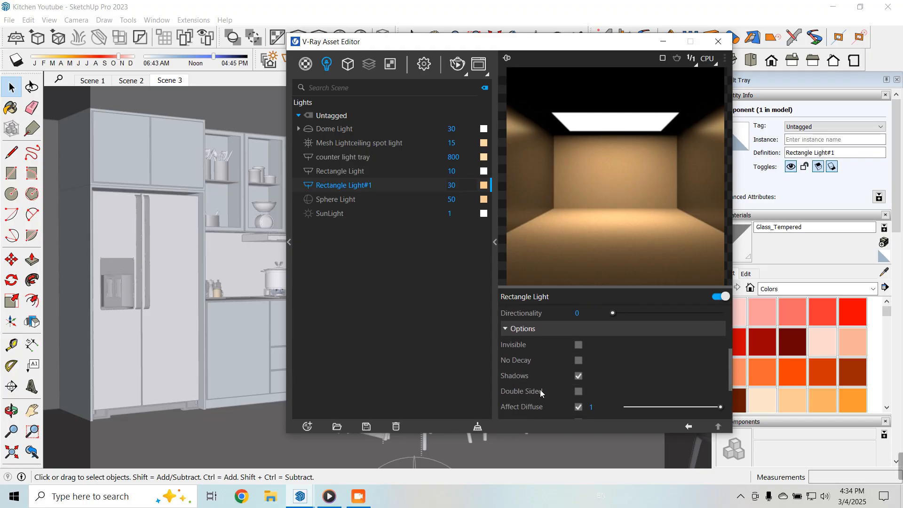
{"action": "left_click", "coordinate": [578, 309]}
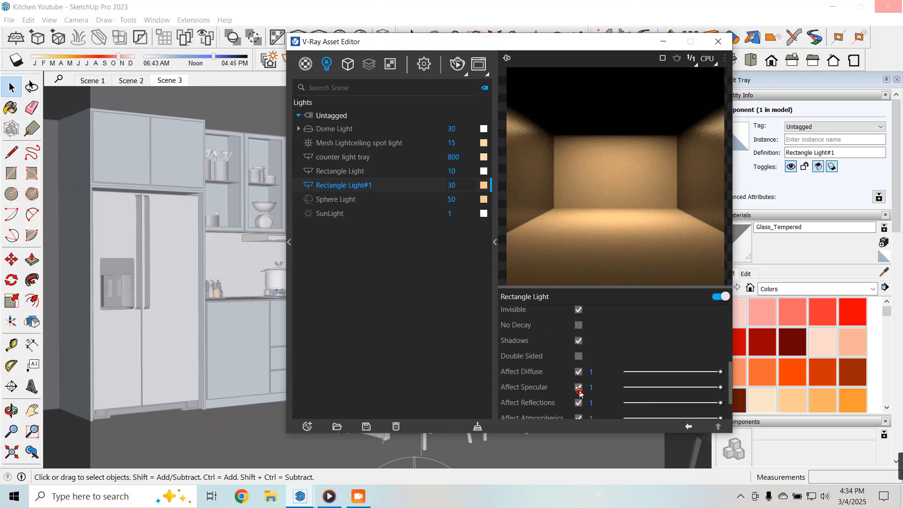
Step: Set Rectangle Light#1's units to Radiant power (W) and its intensity to 15
{"action": "scroll", "coordinate": [571, 390], "scroll_direction": "up", "scroll_amount": 5}
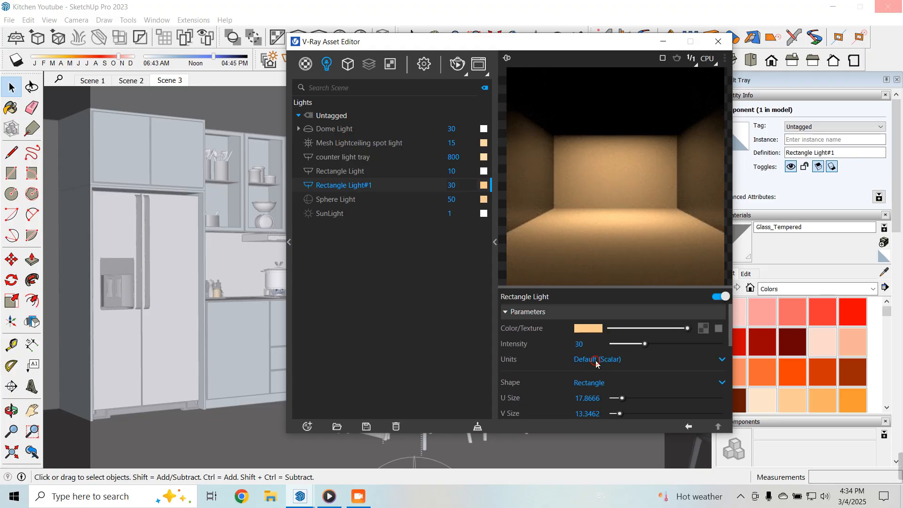
{"action": "left_click", "coordinate": [596, 362]}
{"action": "left_click", "coordinate": [600, 331]}
{"action": "left_click", "coordinate": [593, 346]}
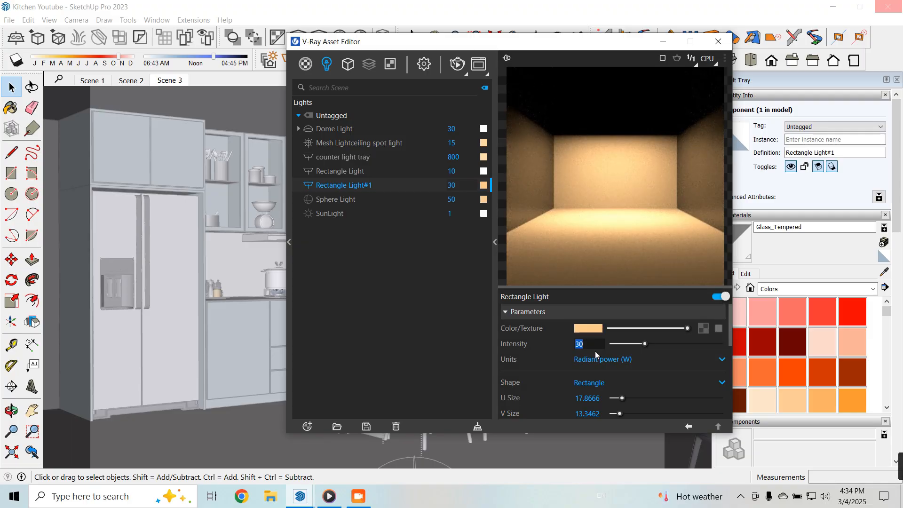
{"action": "type", "text": "15"}
{"action": "key", "text": "Return"}
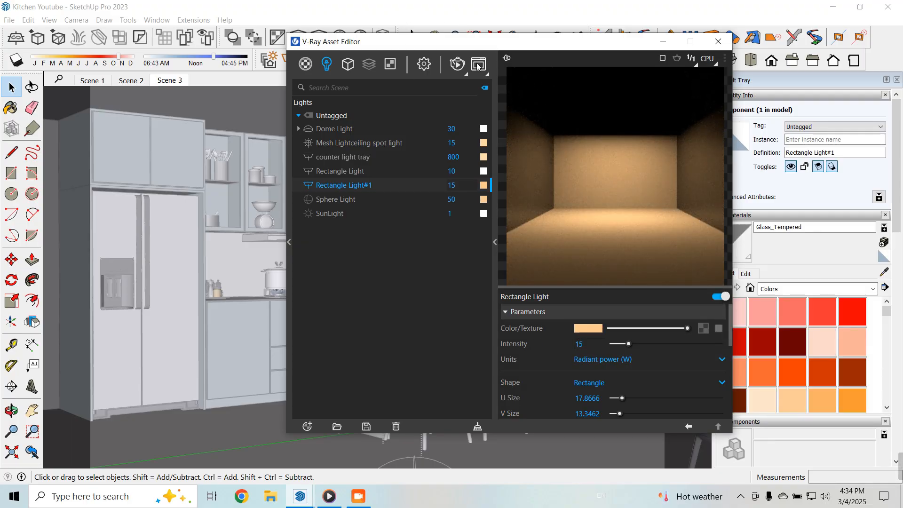
Step: Set a render region around the wine cooler end of the island and start an interactive test render
{"action": "left_click", "coordinate": [477, 66]}
{"action": "left_click", "coordinate": [663, 41]}
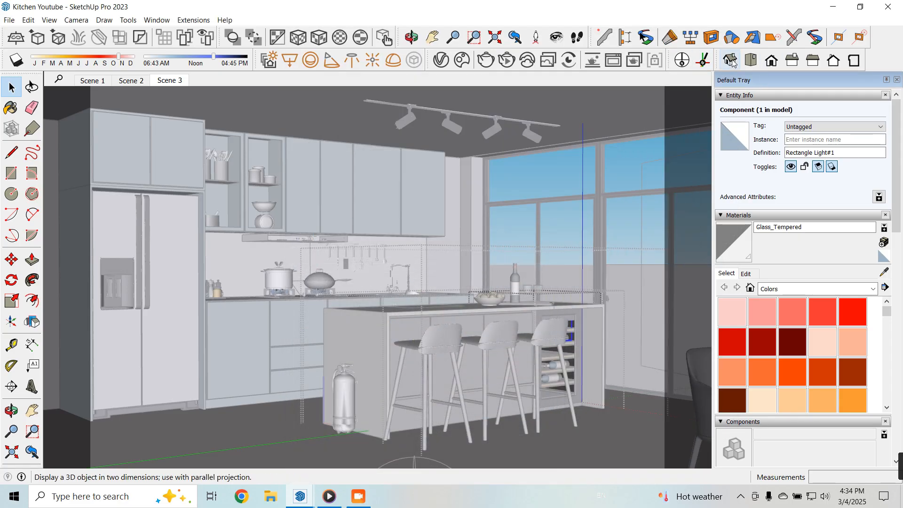
{"action": "left_click", "coordinate": [609, 62]}
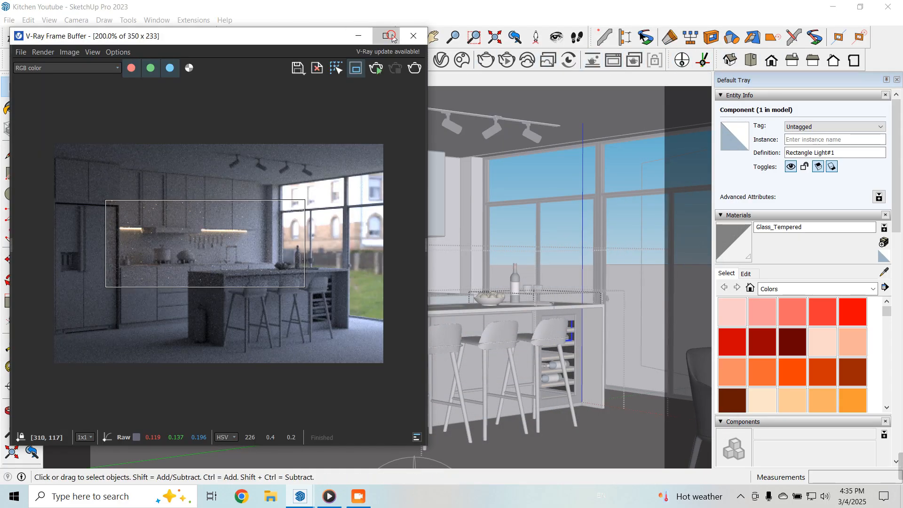
{"action": "left_click", "coordinate": [390, 34]}
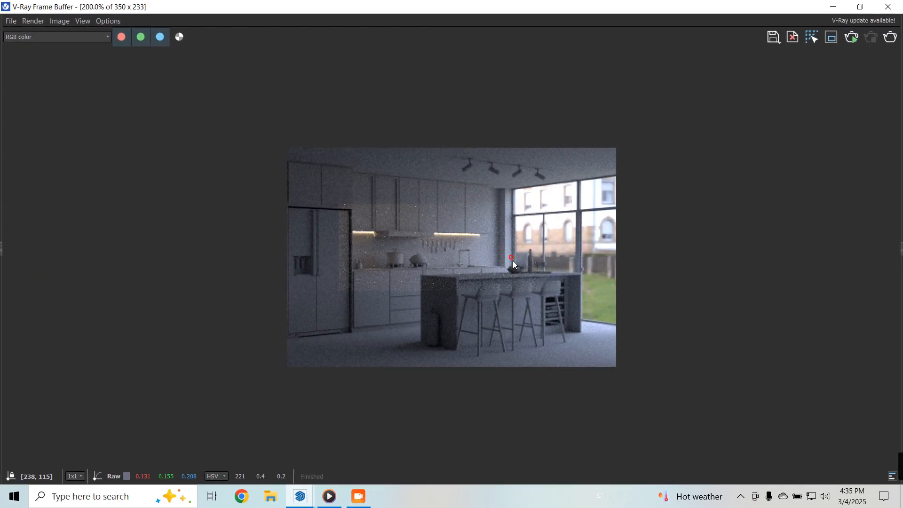
{"action": "left_click", "coordinate": [831, 38]}
{"action": "left_click_drag", "start_coordinate": [516, 261], "coordinate": [598, 343]}
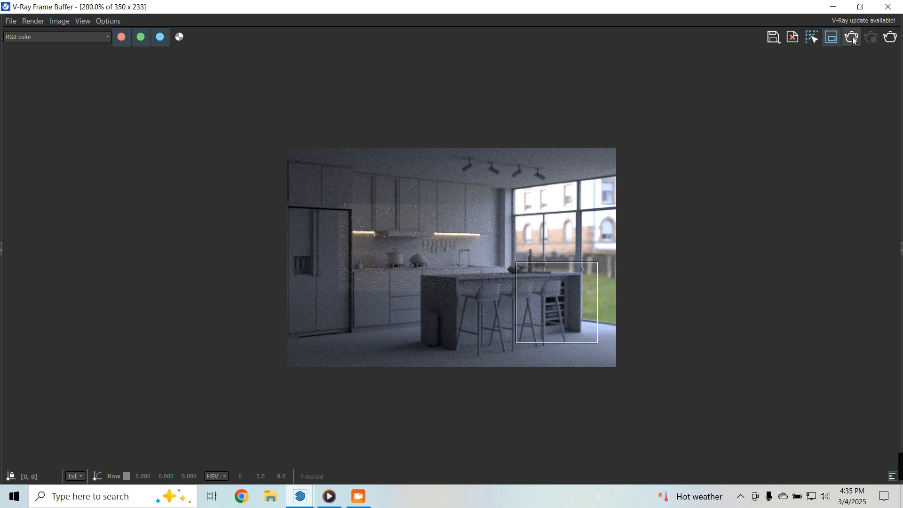
{"action": "left_click", "coordinate": [853, 38]}
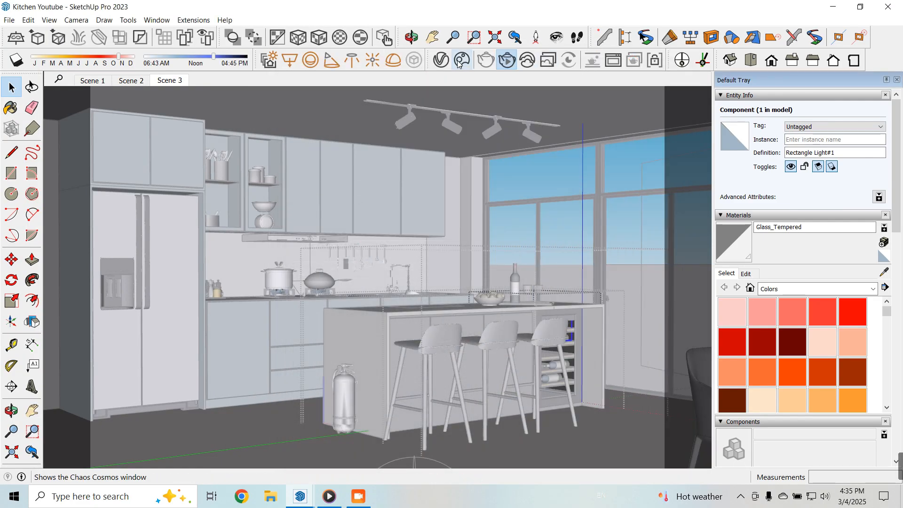
Step: Raise Rectangle Light#1's intensity to 25 and check the wine cooler in the region render
{"action": "left_click", "coordinate": [549, 63]}
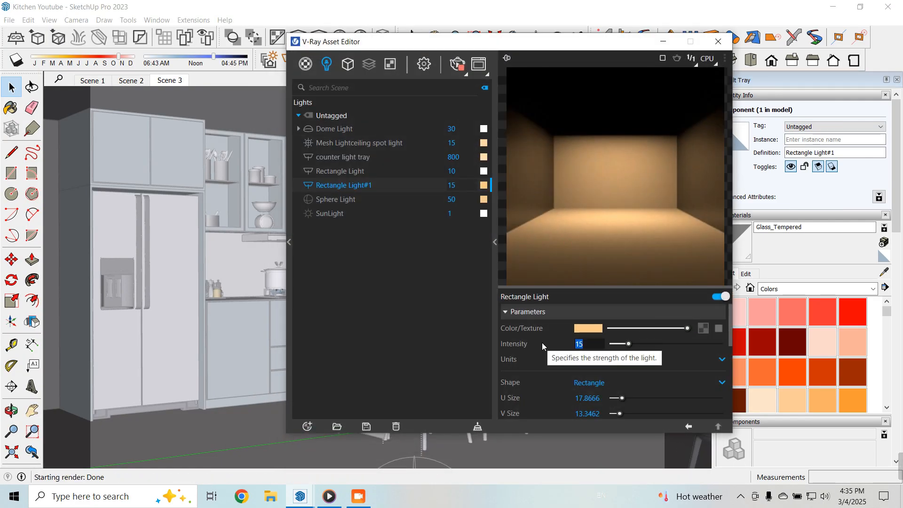
{"action": "type", "text": "25"}
{"action": "key", "text": "Return"}
{"action": "left_click", "coordinate": [663, 41]}
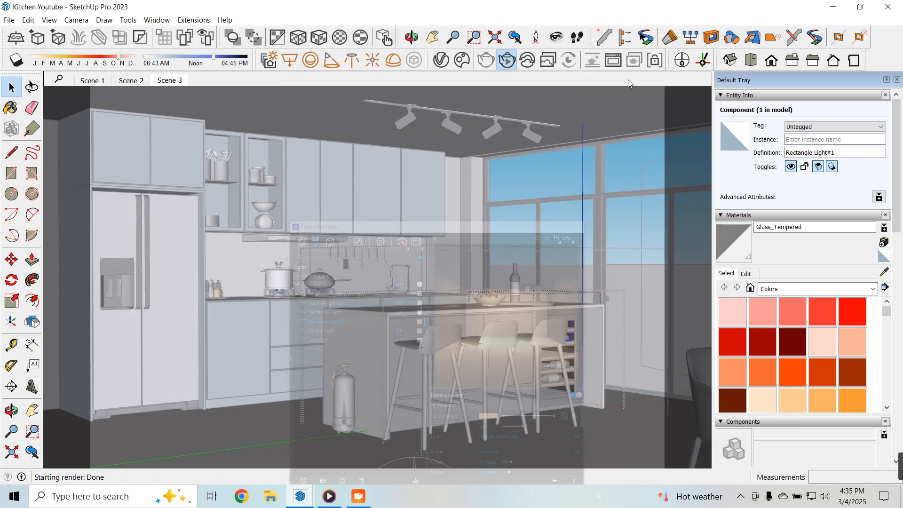
{"action": "left_click", "coordinate": [613, 62]}
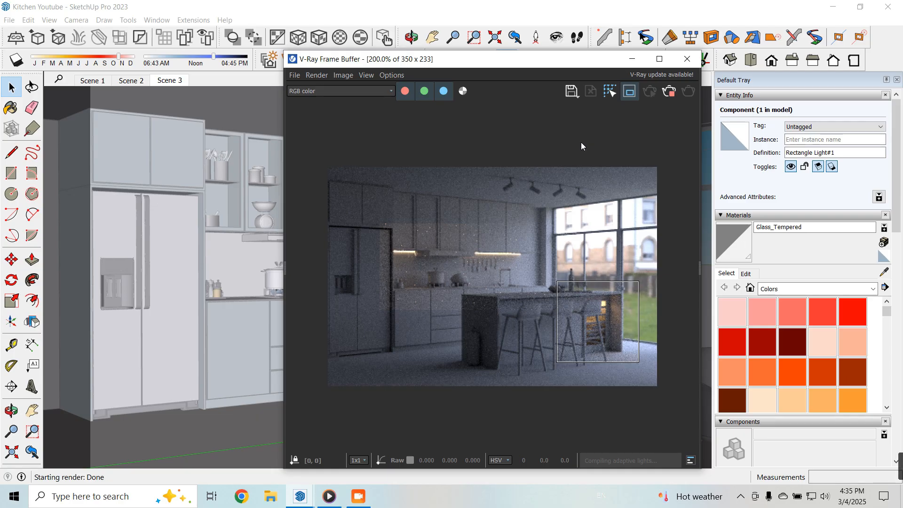
{"action": "left_click", "coordinate": [642, 63]}
{"action": "left_click", "coordinate": [613, 60]}
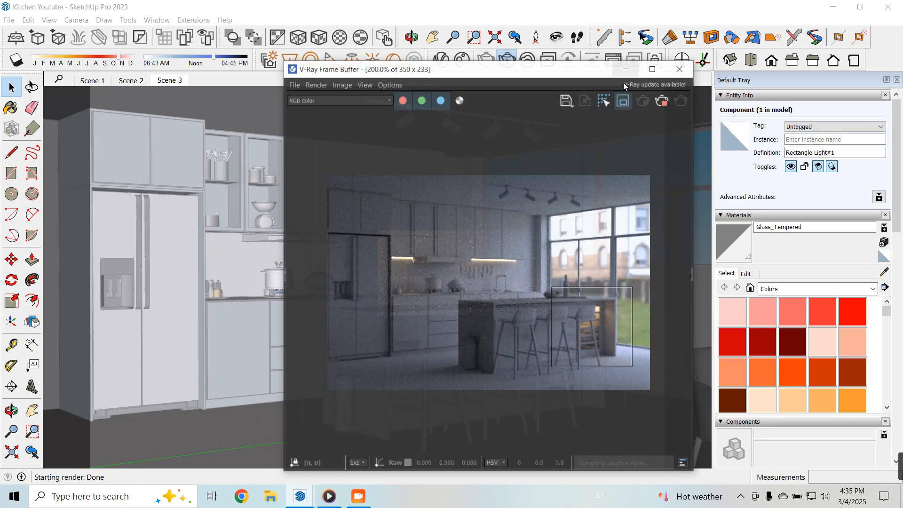
{"action": "left_click", "coordinate": [635, 60]}
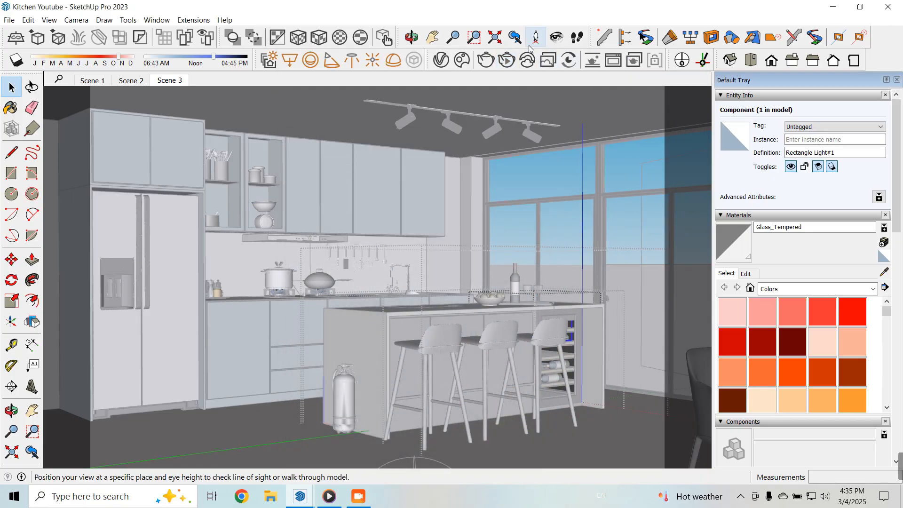
Step: Set Rectangle Light#1's intensity to 18
{"action": "left_click", "coordinate": [440, 60]}
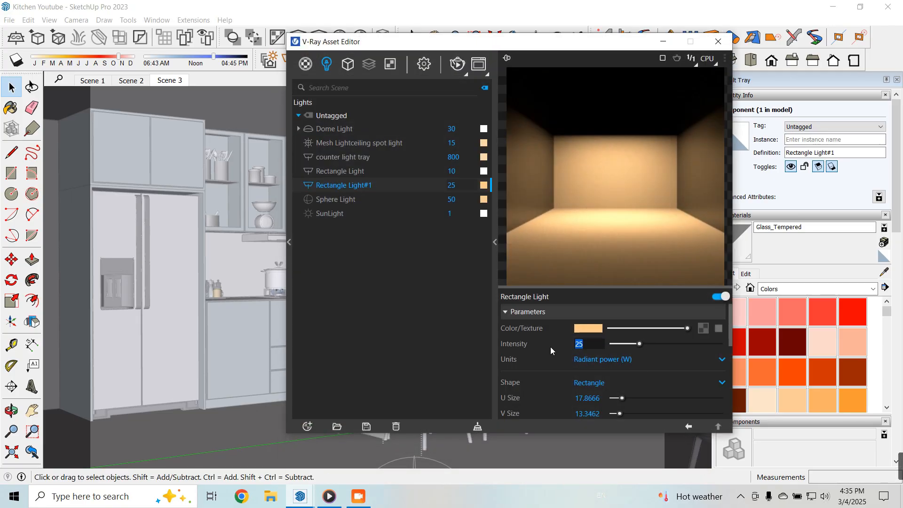
{"action": "type", "text": "18"}
{"action": "key", "text": "Return"}
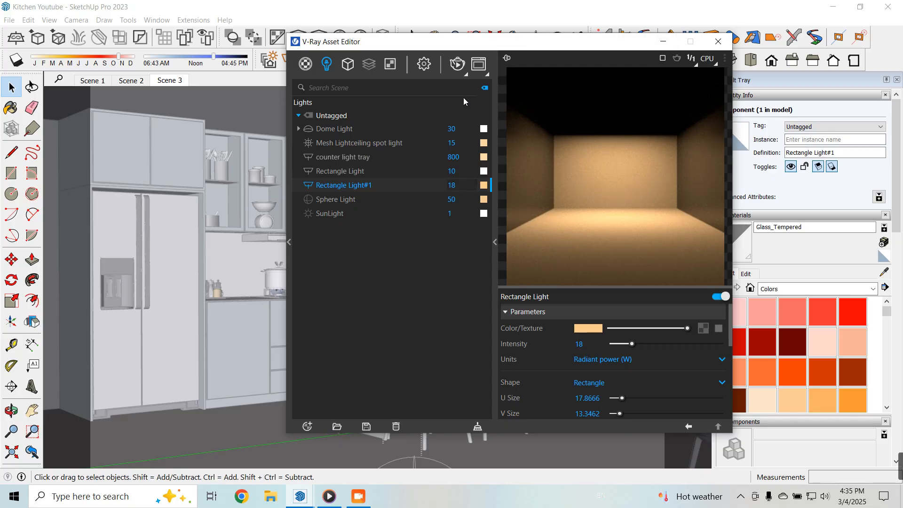
Step: Set the ceiling spot mesh light's intensity to 25
{"action": "left_click", "coordinate": [343, 143]}
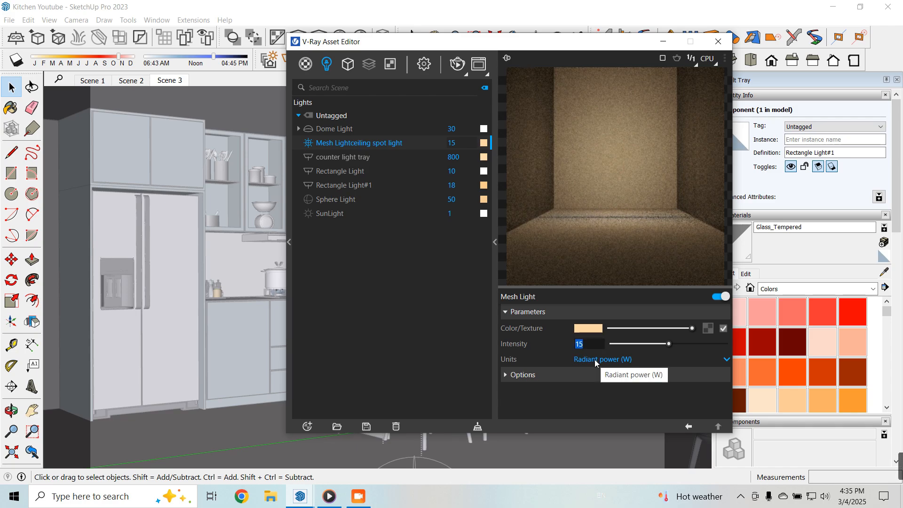
{"action": "type", "text": "25"}
{"action": "key", "text": "Return"}
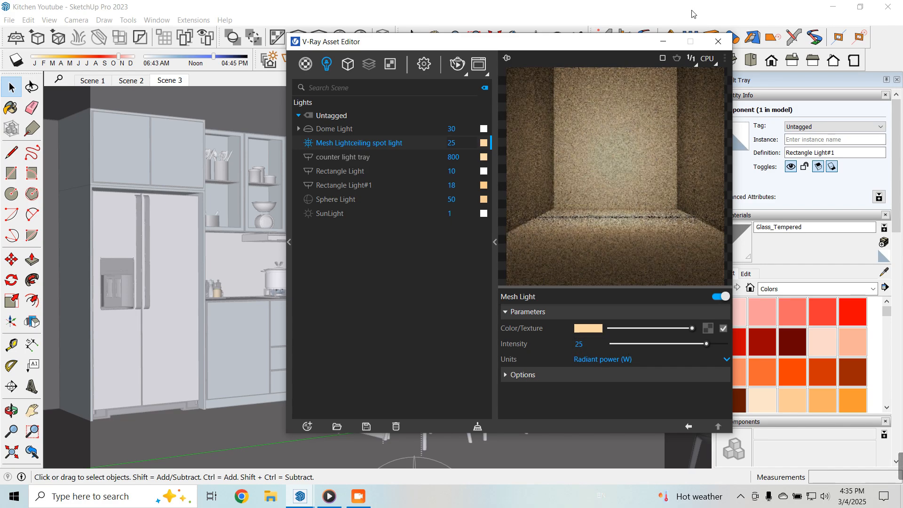
Step: Run an interactive render of the whole kitchen view to check the lights, and close the frame buffer
{"action": "left_click", "coordinate": [666, 43]}
{"action": "left_click", "coordinate": [611, 60]}
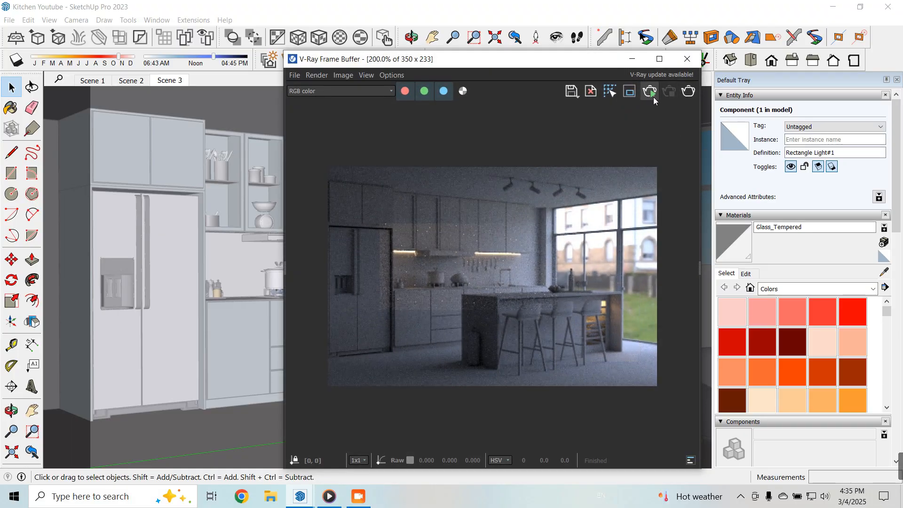
{"action": "left_click", "coordinate": [653, 96]}
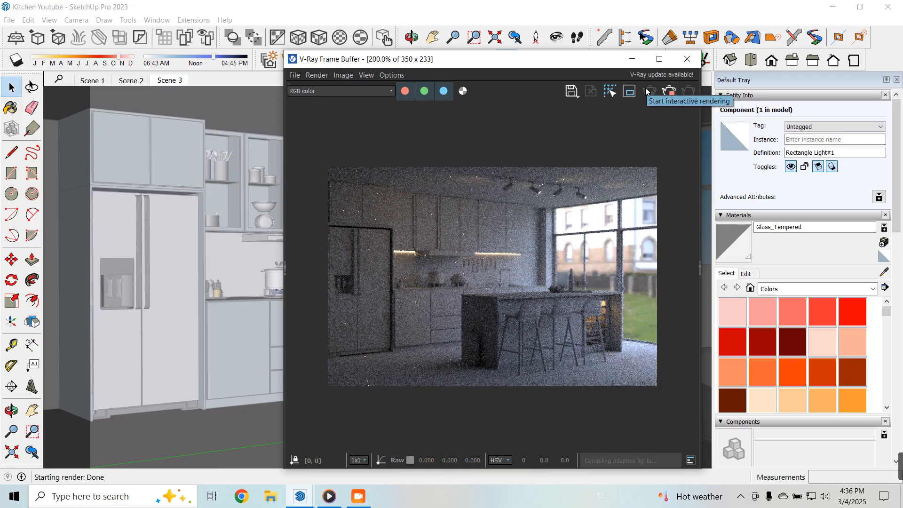
{"action": "left_click_drag", "start_coordinate": [571, 64], "coordinate": [487, 46]}
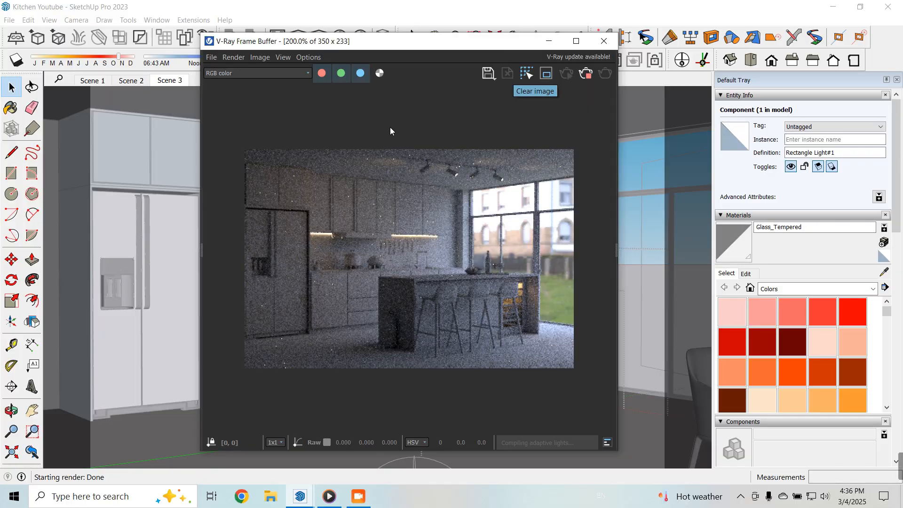
{"action": "left_click", "coordinate": [603, 40]}
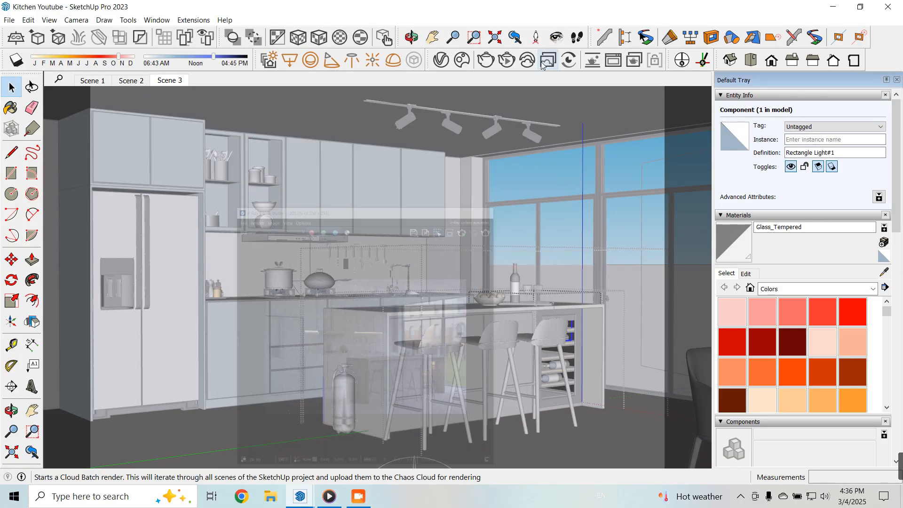
Step: Switch off the ceiling spot mesh light, and leave wine cooler editing by returning to Scene 3
{"action": "left_click", "coordinate": [440, 61]}
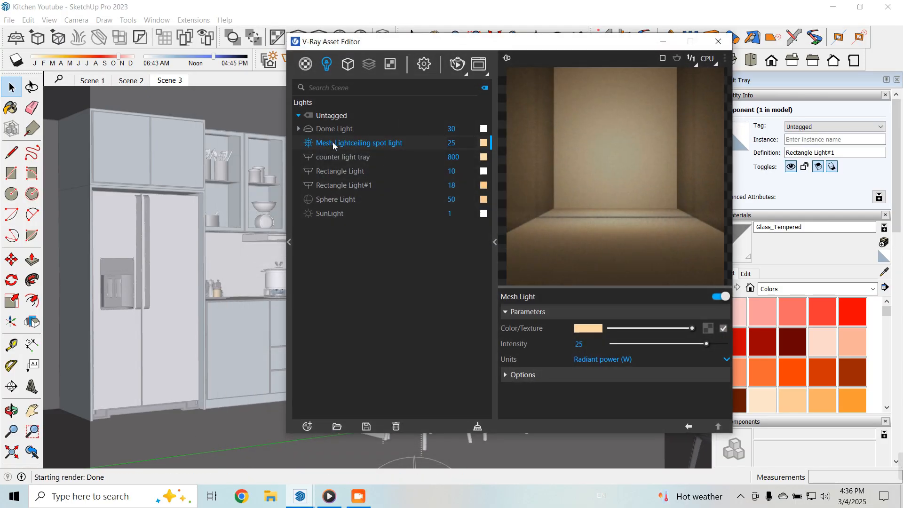
{"action": "left_click", "coordinate": [309, 142]}
{"action": "left_click", "coordinate": [663, 42]}
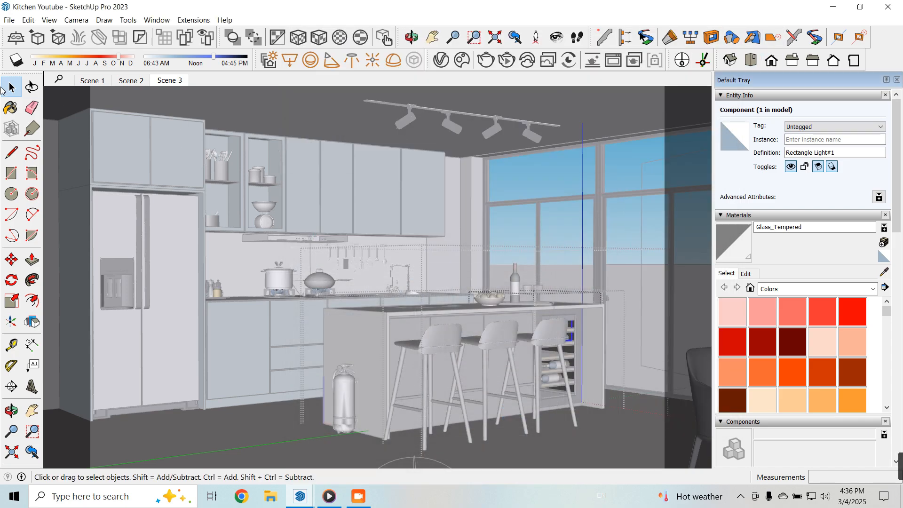
{"action": "left_click", "coordinate": [172, 81]}
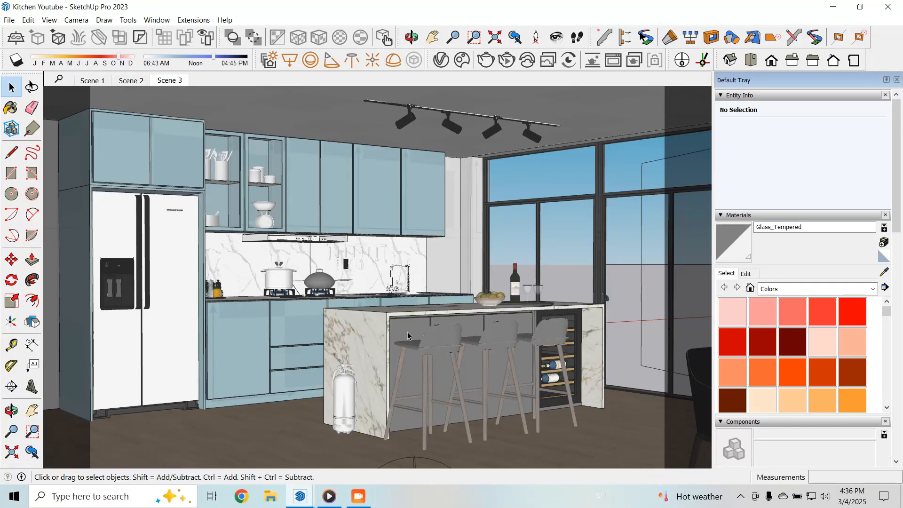
Step: Examine the gas burner flame under the pot and the Material Override options in the V-Ray render settings
{"action": "scroll", "coordinate": [238, 301], "scroll_direction": "up", "scroll_amount": 4}
{"action": "middle_click_drag", "start_coordinate": [248, 285], "coordinate": [358, 362]}
{"action": "scroll", "coordinate": [328, 329], "scroll_direction": "up", "scroll_amount": 5}
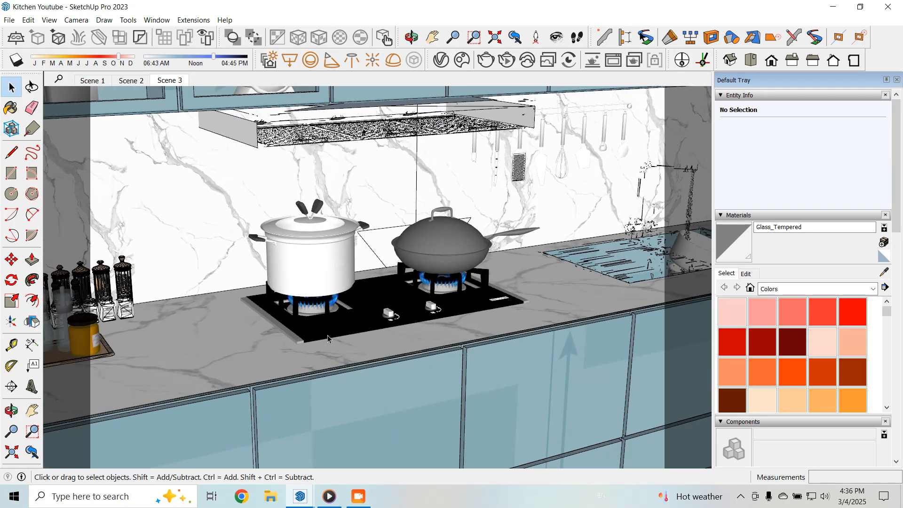
{"action": "middle_click_drag", "start_coordinate": [328, 324], "coordinate": [330, 294]}
{"action": "scroll", "coordinate": [331, 289], "scroll_direction": "up", "scroll_amount": 6}
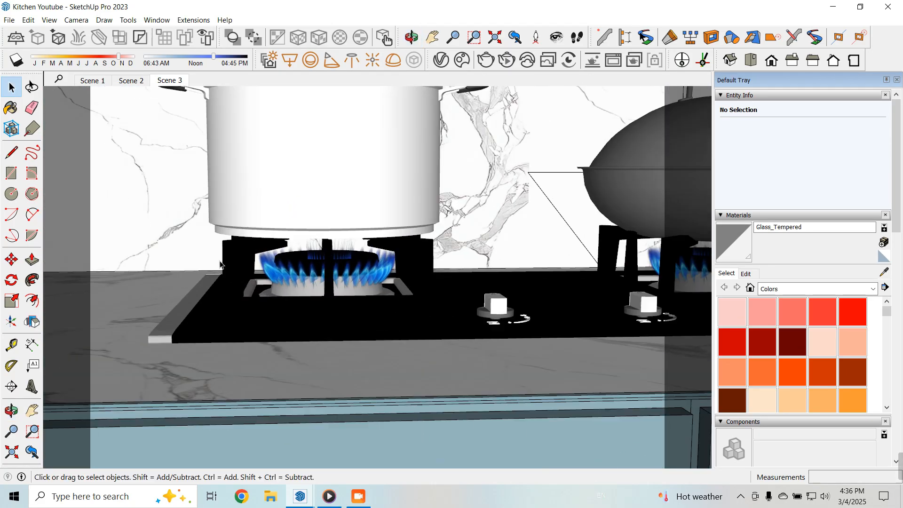
{"action": "scroll", "coordinate": [331, 289], "scroll_direction": "down", "scroll_amount": 3}
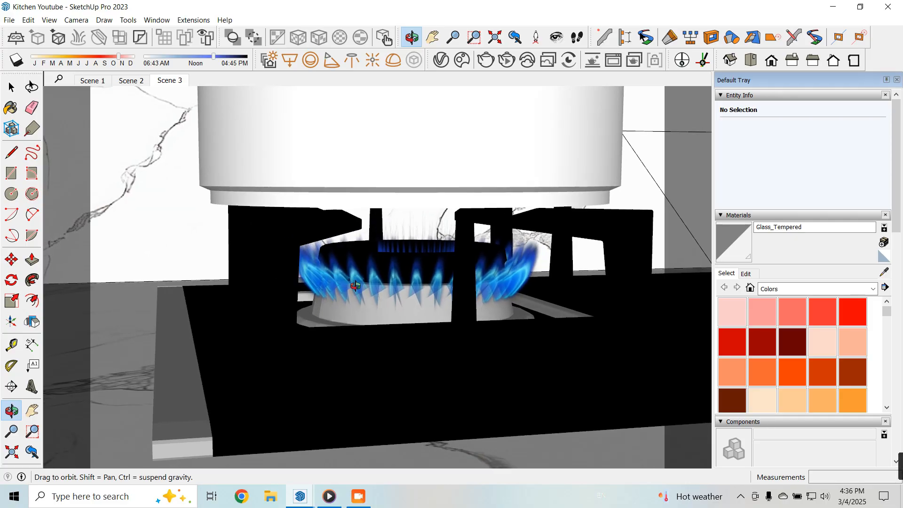
{"action": "left_click", "coordinate": [443, 62]}
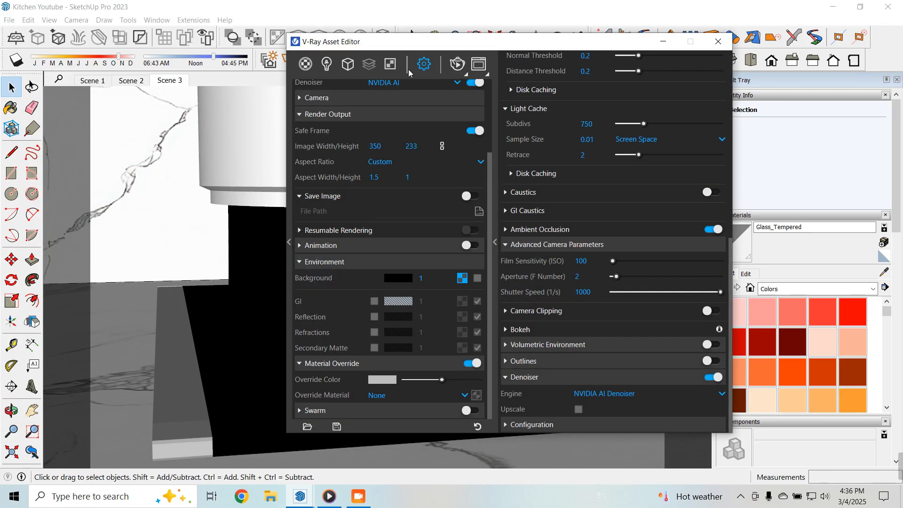
{"action": "left_click_drag", "start_coordinate": [466, 47], "coordinate": [467, 36]}
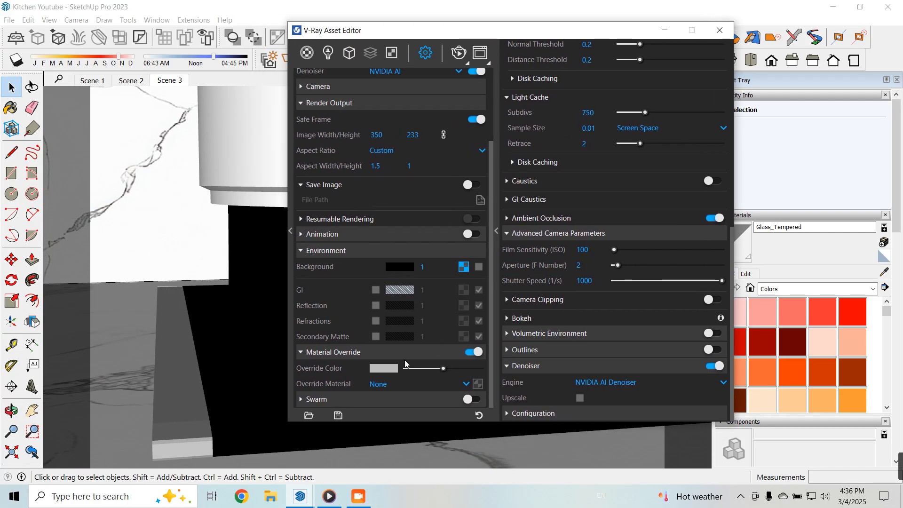
{"action": "left_click", "coordinate": [664, 30]}
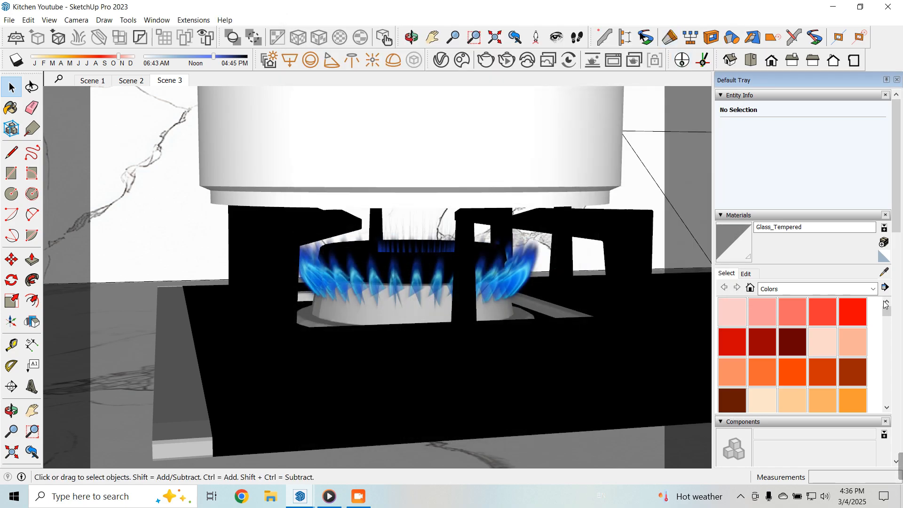
Step: Sample the burner's flame material npn and disable Can be Overridden for it in the V-Ray Asset Editor
{"action": "left_click", "coordinate": [884, 272]}
{"action": "left_click", "coordinate": [416, 275]}
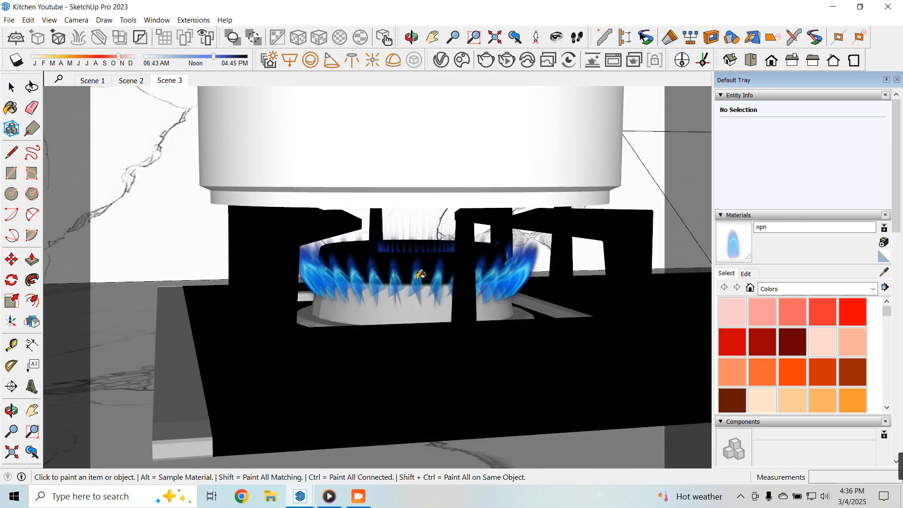
{"action": "left_click", "coordinate": [441, 59]}
{"action": "left_click_drag", "start_coordinate": [493, 38], "coordinate": [537, 33]}
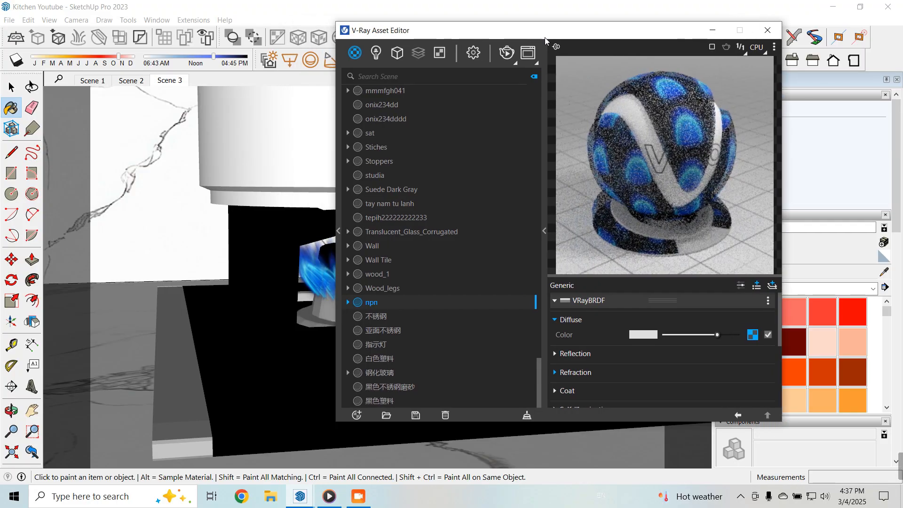
{"action": "scroll", "coordinate": [613, 382], "scroll_direction": "down", "scroll_amount": 5}
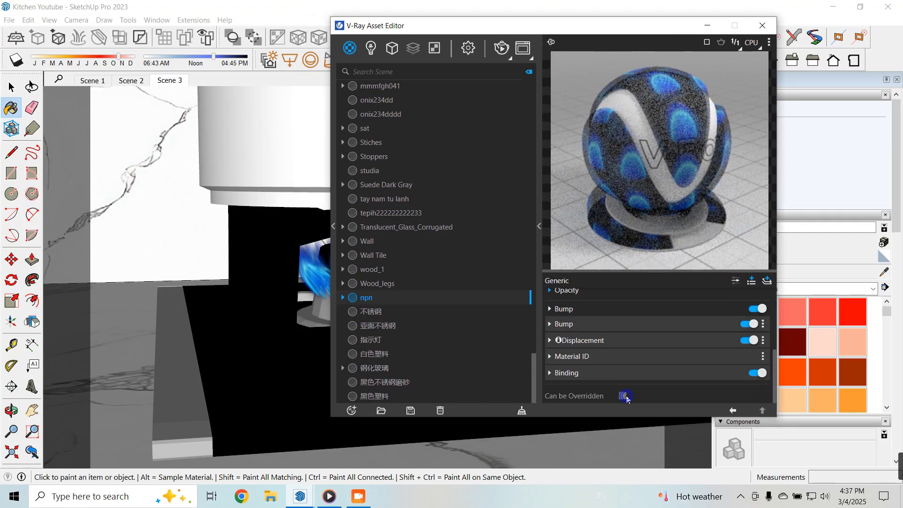
{"action": "left_click", "coordinate": [625, 395]}
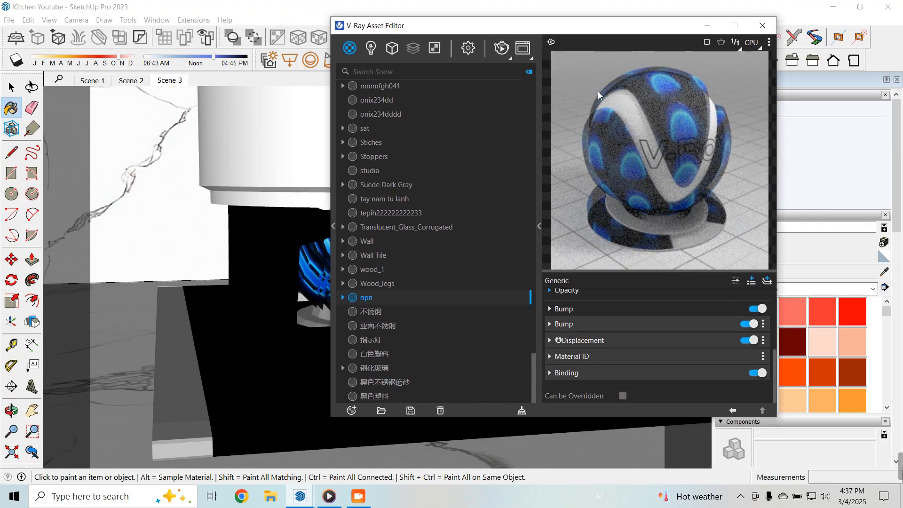
Step: Run a test render of the burner close-up to check the flame, stop it, and minimise the frame buffer
{"action": "left_click", "coordinate": [501, 48]}
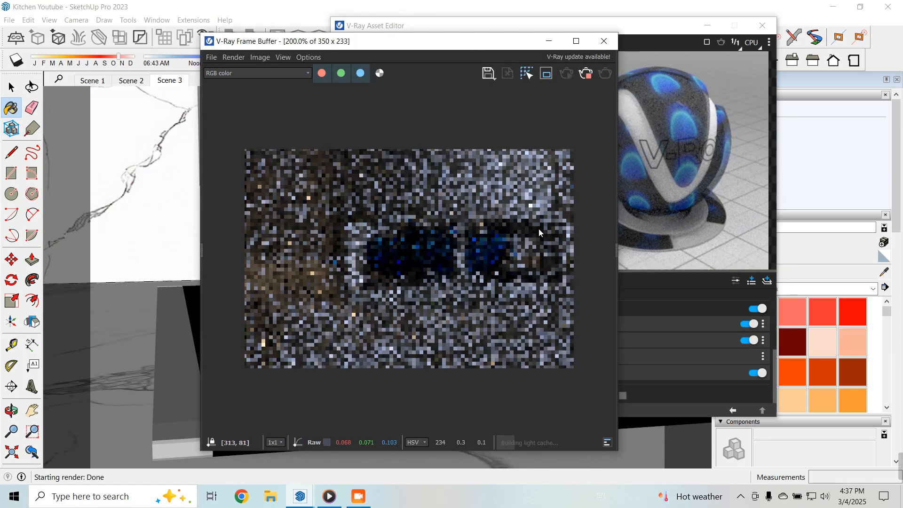
{"action": "scroll", "coordinate": [441, 258], "scroll_direction": "up", "scroll_amount": 2}
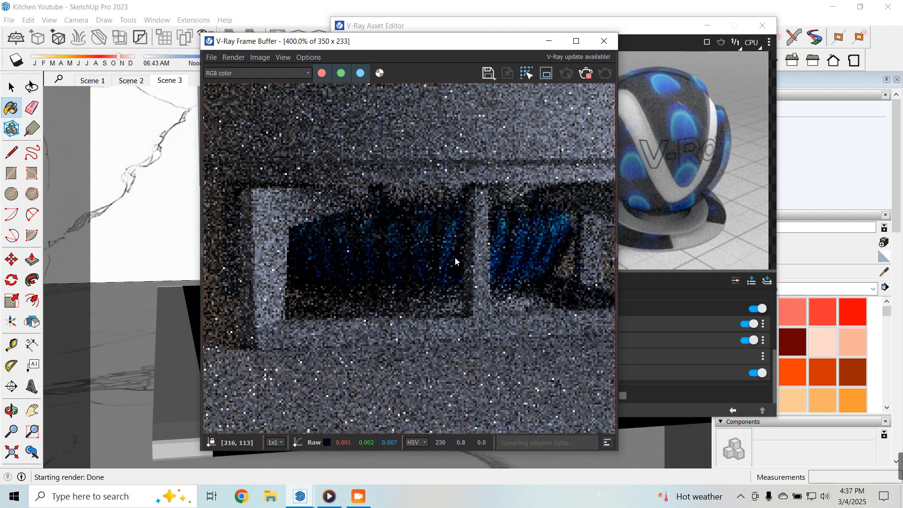
{"action": "scroll", "coordinate": [444, 263], "scroll_direction": "down", "scroll_amount": 2}
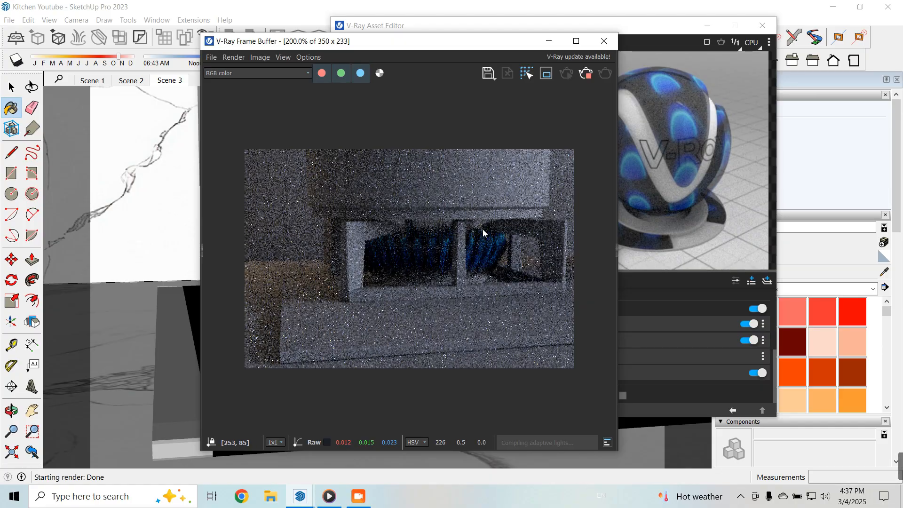
{"action": "left_click", "coordinate": [579, 77]}
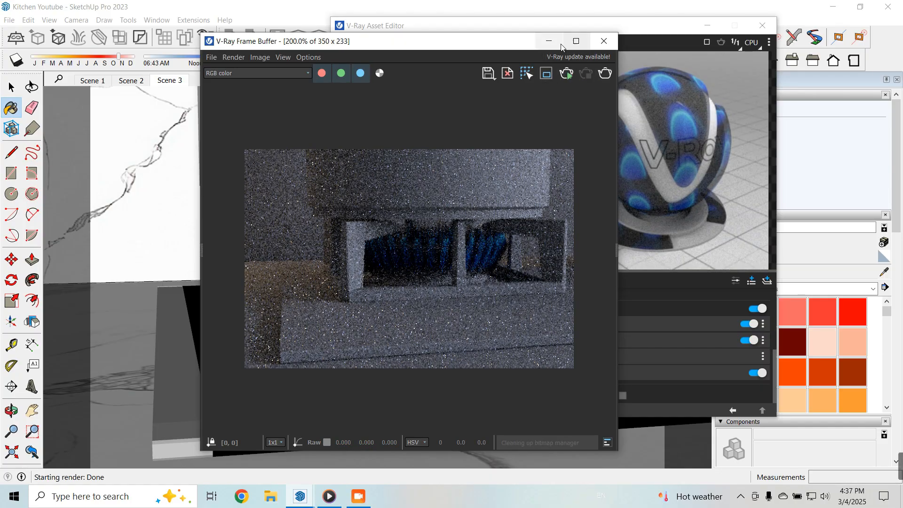
{"action": "left_click", "coordinate": [550, 42]}
Step: Open the npn material's texture image in the external image viewer and try to save a copy of it
{"action": "left_click_drag", "start_coordinate": [588, 31], "coordinate": [492, 31]}
{"action": "scroll", "coordinate": [575, 349], "scroll_direction": "up", "scroll_amount": 3}
{"action": "scroll", "coordinate": [576, 353], "scroll_direction": "up", "scroll_amount": 1}
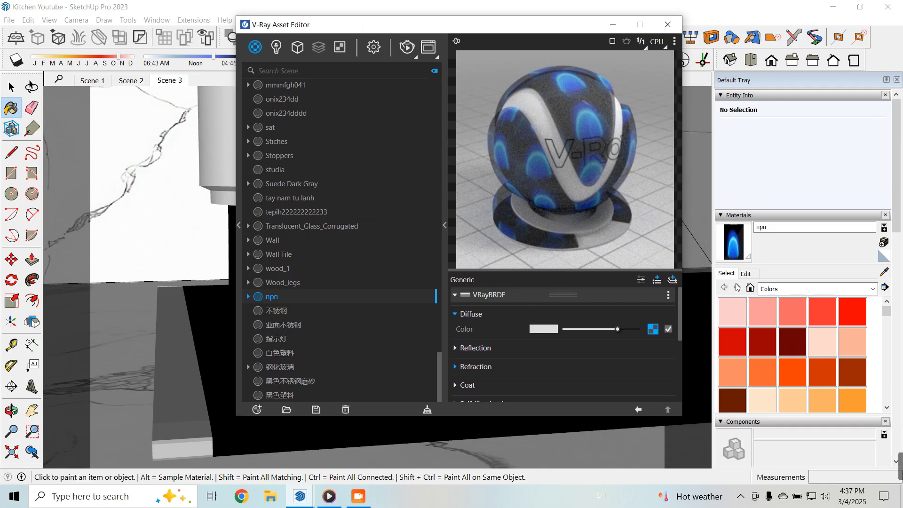
{"action": "left_click", "coordinate": [746, 273]}
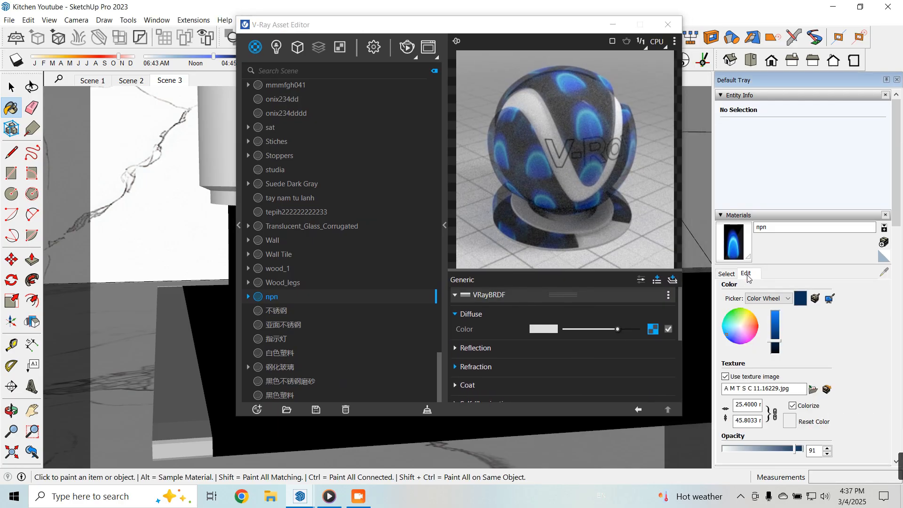
{"action": "left_click", "coordinate": [826, 390]}
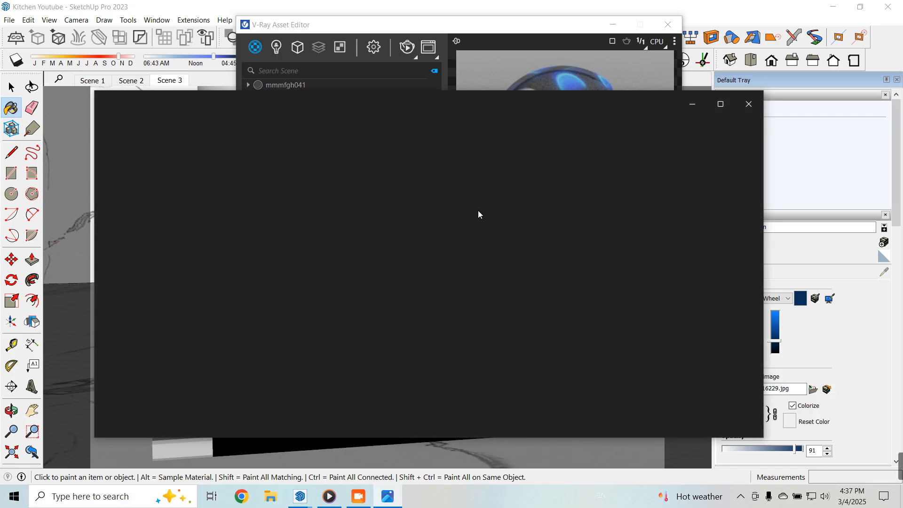
{"action": "right_click", "coordinate": [475, 207]}
{"action": "left_click", "coordinate": [508, 11]}
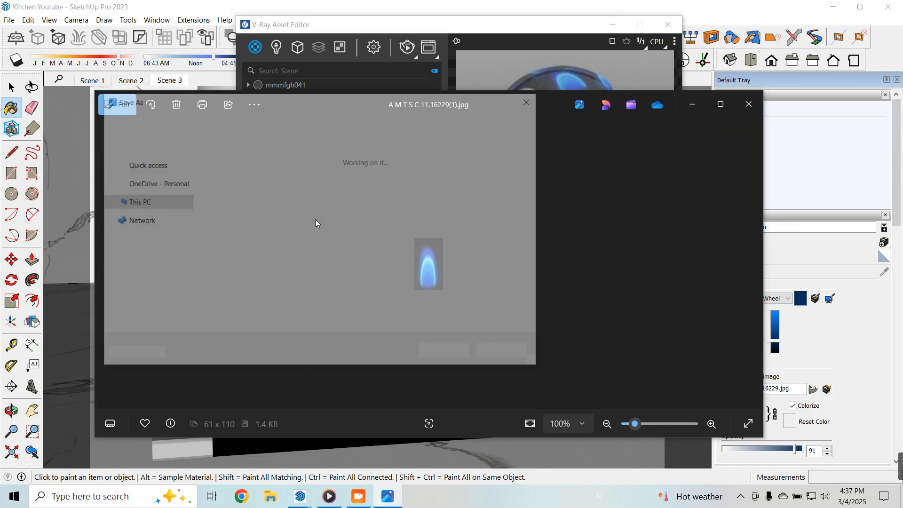
{"action": "left_click", "coordinate": [507, 356]}
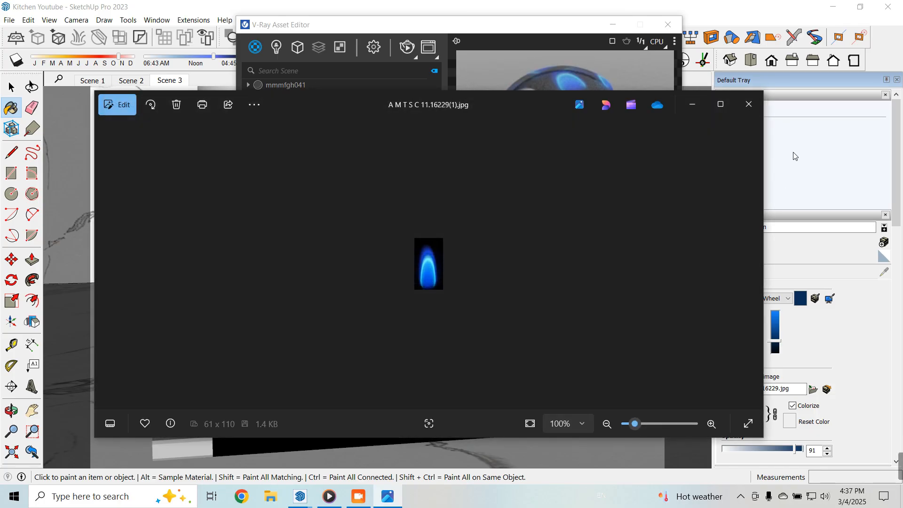
{"action": "left_click", "coordinate": [748, 105]}
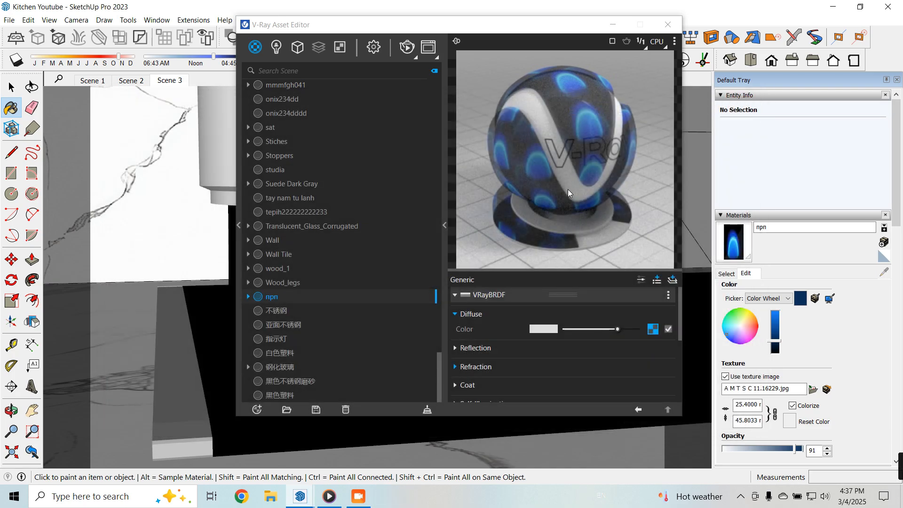
Step: Switch to Chrome and bring up the black-and-white image converter at blackandwhite.imageonline.co
{"action": "left_click", "coordinate": [239, 498]}
{"action": "left_click", "coordinate": [231, 210]}
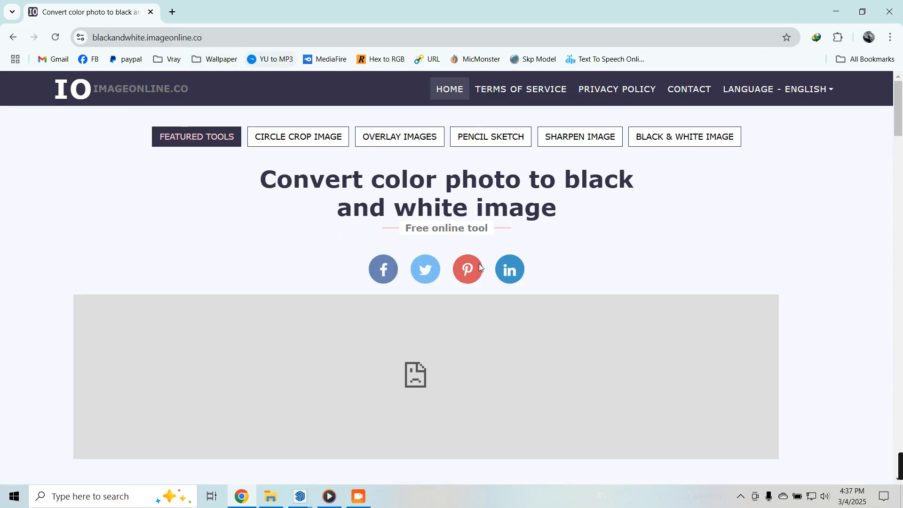
{"action": "scroll", "coordinate": [467, 269], "scroll_direction": "down", "scroll_amount": 6}
{"action": "scroll", "coordinate": [321, 433], "scroll_direction": "up", "scroll_amount": 3}
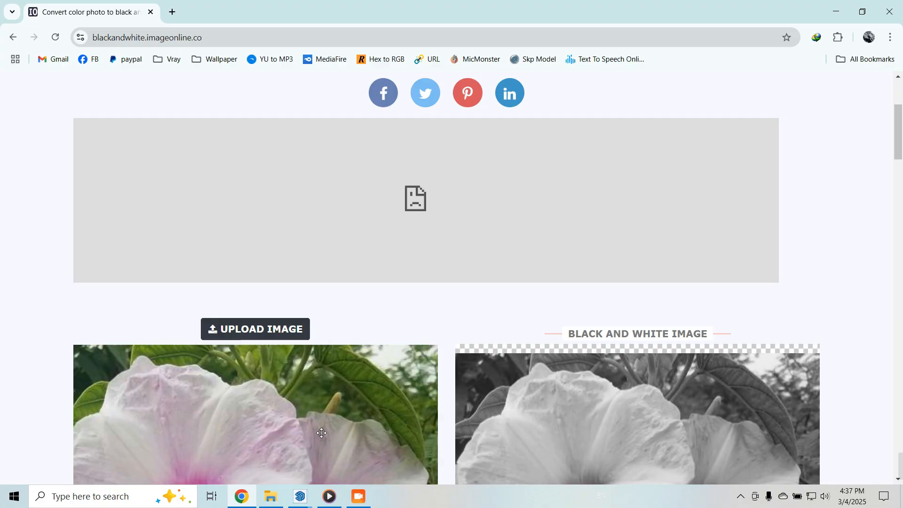
Step: Try to load the A M T S C 11.16229 image from the Project folder straight into the browser page
{"action": "left_click", "coordinate": [270, 496]}
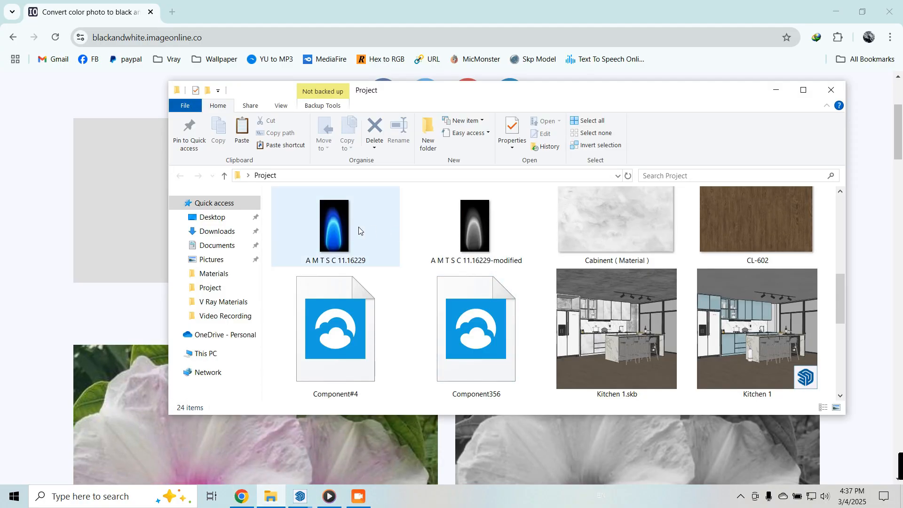
{"action": "left_click_drag", "start_coordinate": [358, 226], "coordinate": [126, 255]}
{"action": "left_click", "coordinate": [94, 13]}
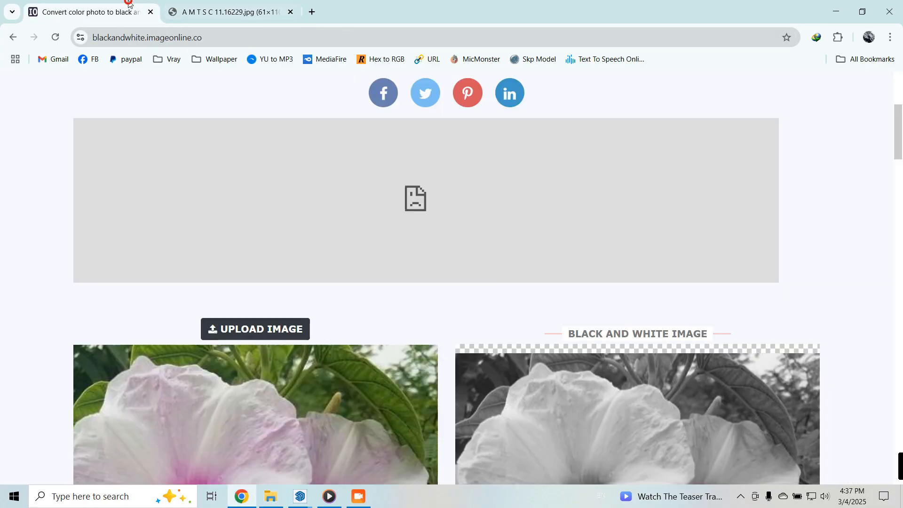
Step: Upload A M T S C 11.16229 from the Project folder, convert it to black and white, and close the browser
{"action": "scroll", "coordinate": [362, 280], "scroll_direction": "down", "scroll_amount": 3}
{"action": "left_click", "coordinate": [290, 159]}
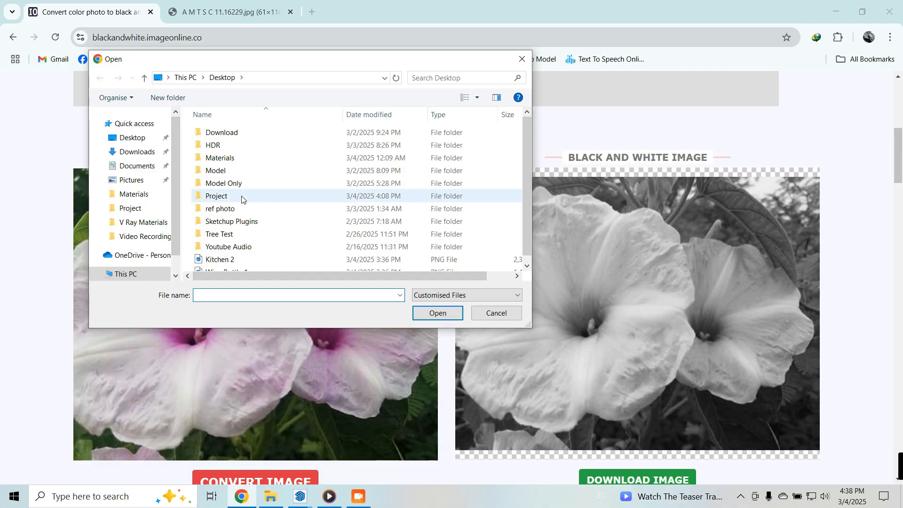
{"action": "double_click", "coordinate": [245, 197]}
{"action": "left_click", "coordinate": [436, 232]}
{"action": "left_click", "coordinate": [437, 312]}
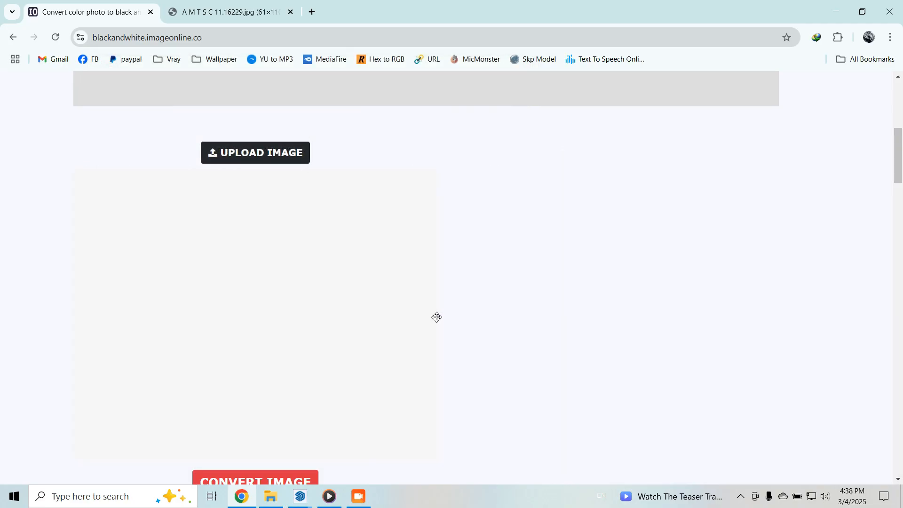
{"action": "scroll", "coordinate": [470, 296], "scroll_direction": "down", "scroll_amount": 2}
{"action": "left_click", "coordinate": [297, 360]}
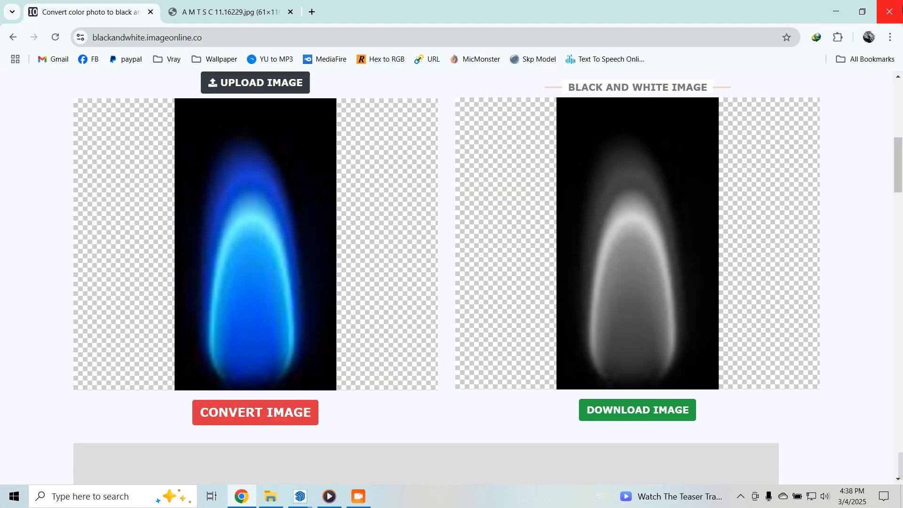
{"action": "left_click", "coordinate": [890, 10]}
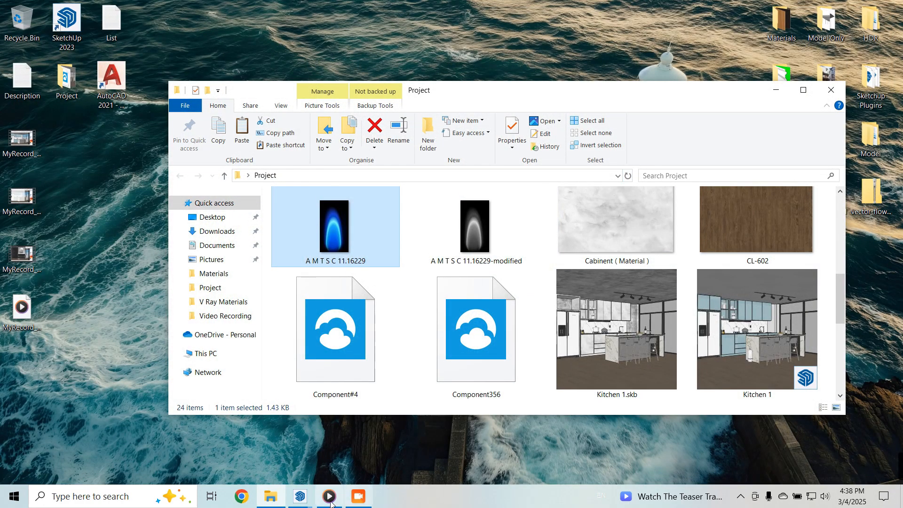
Step: Switch back to SketchUp and inspect the bitmap file used as the npn material's diffuse texture
{"action": "left_click", "coordinate": [300, 496]}
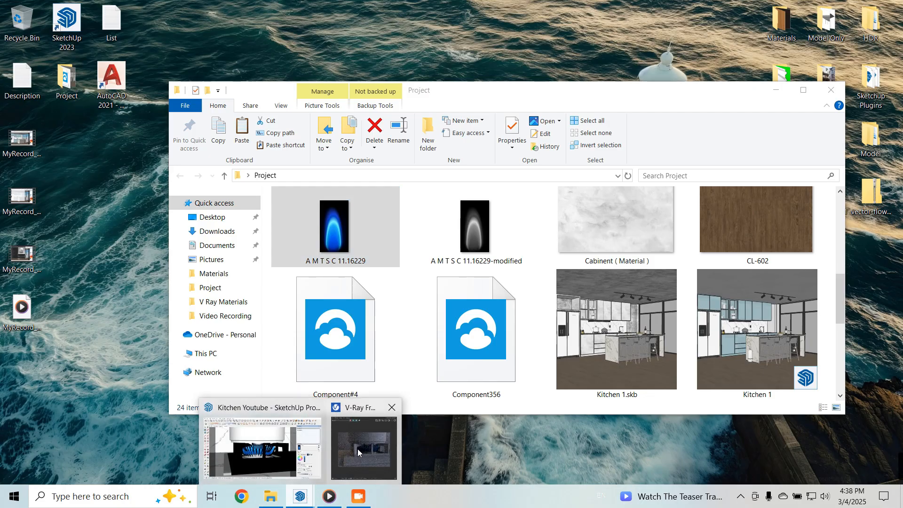
{"action": "left_click", "coordinate": [282, 443]}
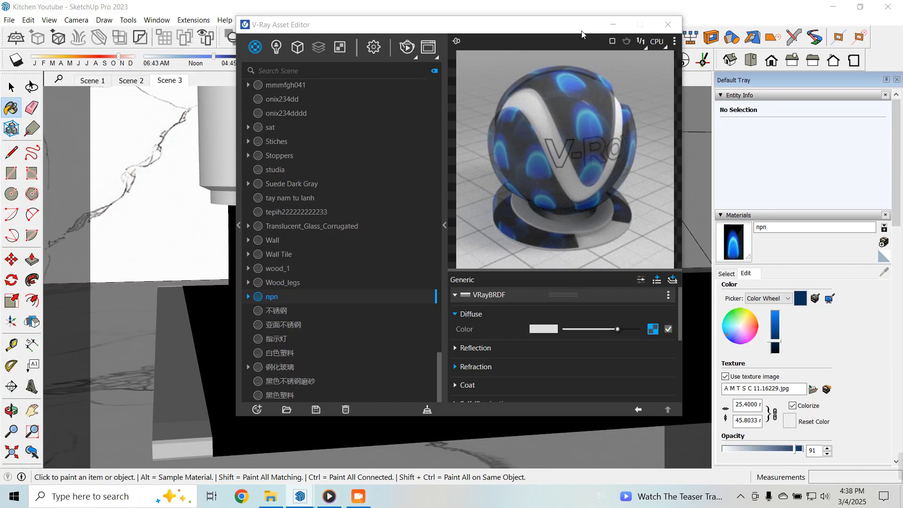
{"action": "left_click_drag", "start_coordinate": [517, 24], "coordinate": [482, 26]}
{"action": "left_click", "coordinate": [617, 331]}
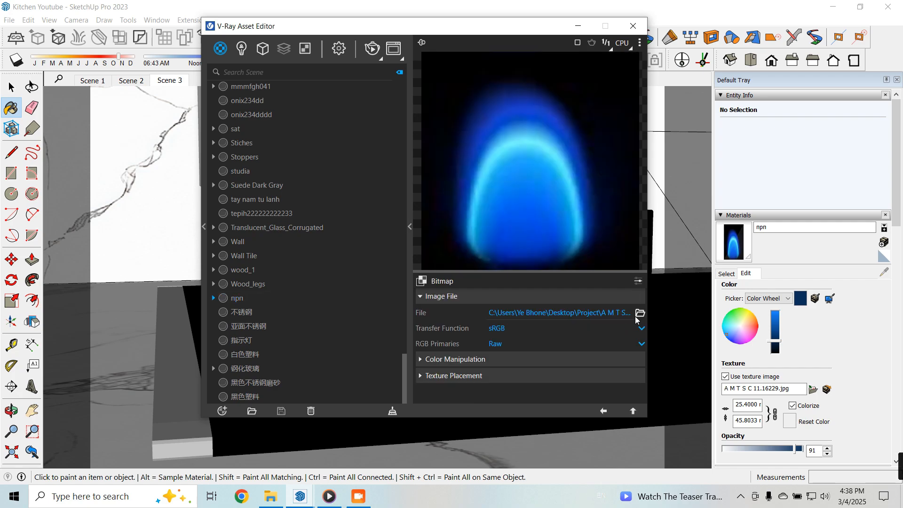
{"action": "left_click_drag", "start_coordinate": [571, 312], "coordinate": [696, 311]}
{"action": "left_click", "coordinate": [605, 406]}
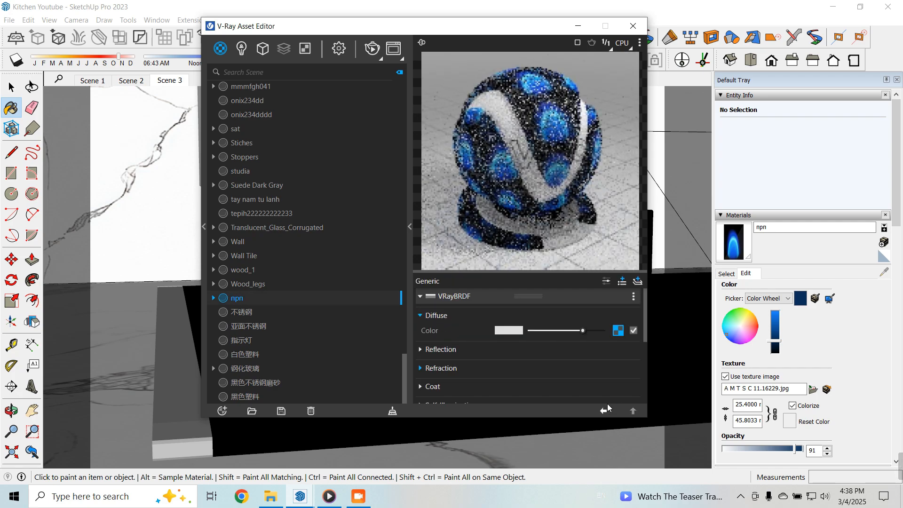
Step: Add an Emissive layer to the npn flame material
{"action": "scroll", "coordinate": [547, 375], "scroll_direction": "down", "scroll_amount": 2}
{"action": "scroll", "coordinate": [547, 374], "scroll_direction": "up", "scroll_amount": 2}
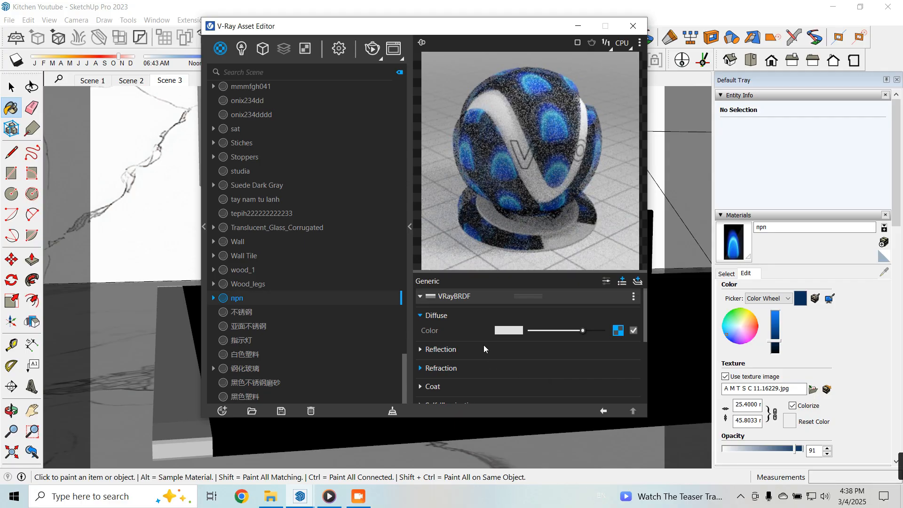
{"action": "left_click", "coordinate": [472, 348]}
{"action": "left_click", "coordinate": [472, 348]}
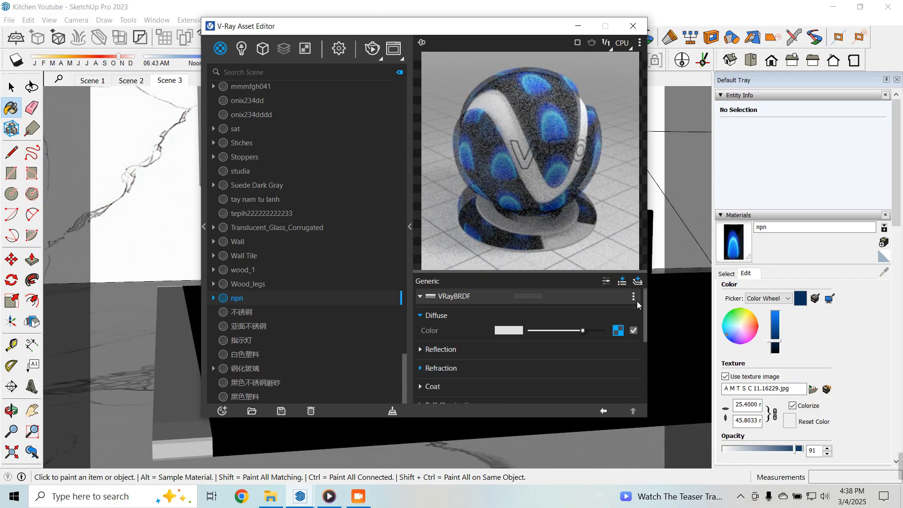
{"action": "left_click", "coordinate": [622, 282]}
{"action": "left_click", "coordinate": [638, 281]}
{"action": "left_click", "coordinate": [639, 281]}
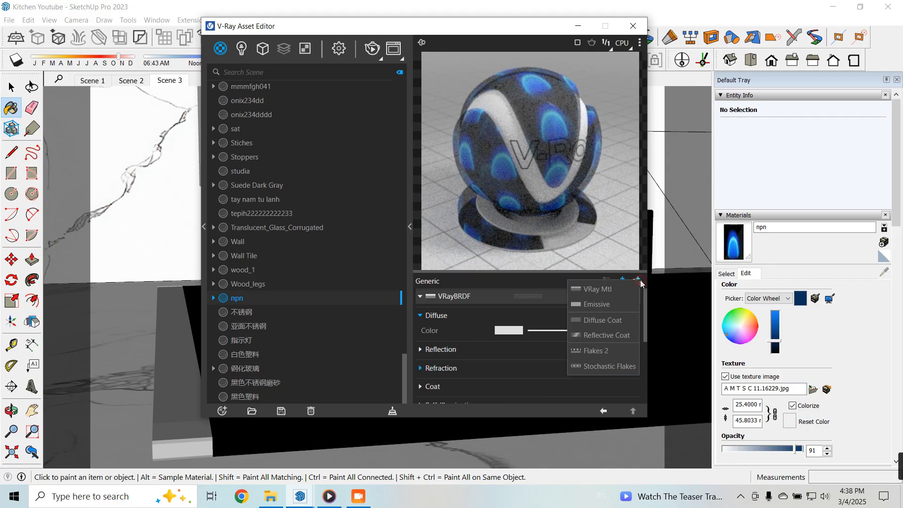
{"action": "left_click", "coordinate": [616, 304]}
Step: Copy the npn material's diffuse texture into the Emissive layer's color slot
{"action": "scroll", "coordinate": [615, 329], "scroll_direction": "down", "scroll_amount": 2}
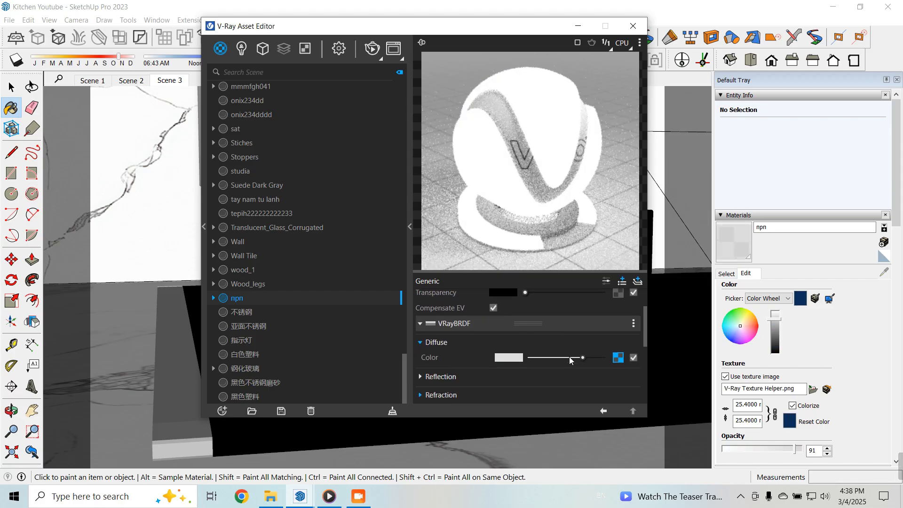
{"action": "left_click", "coordinate": [615, 351]}
{"action": "scroll", "coordinate": [604, 335], "scroll_direction": "up", "scroll_amount": 2}
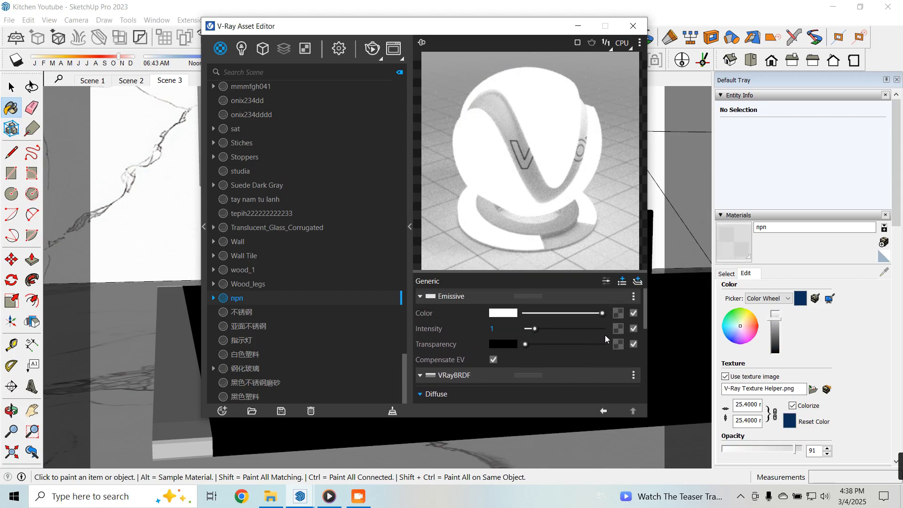
{"action": "left_click", "coordinate": [618, 314]}
{"action": "left_click", "coordinate": [599, 327]}
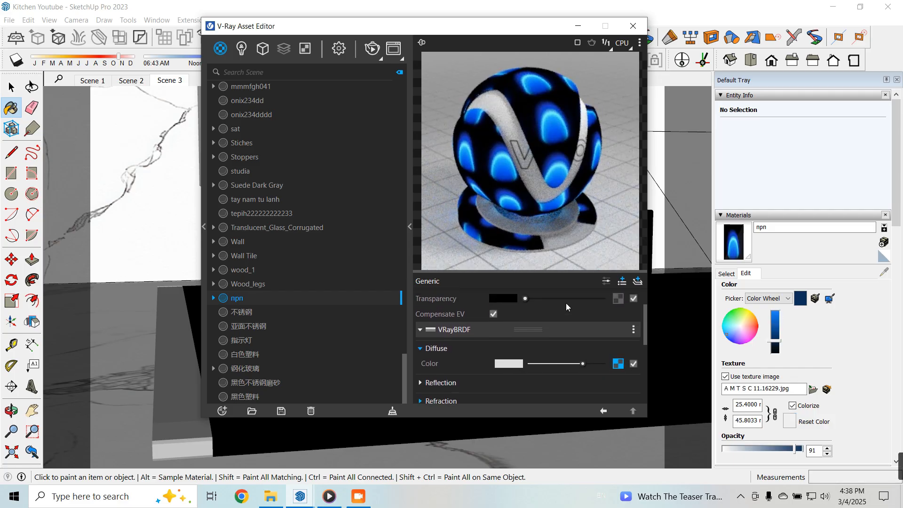
Step: Load the A M T S C 11.16229-modified image from Downloads as a bitmap for the Emissive layer's transparency
{"action": "left_click", "coordinate": [617, 343]}
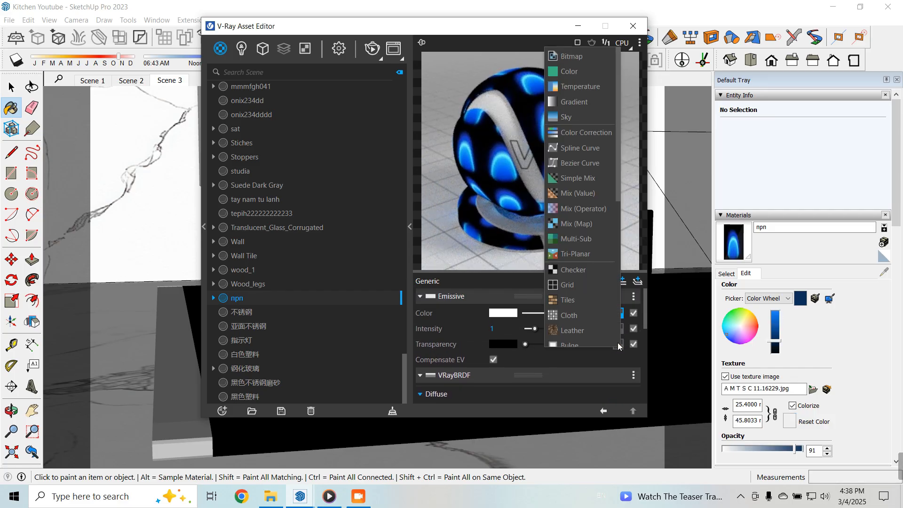
{"action": "left_click", "coordinate": [572, 57]}
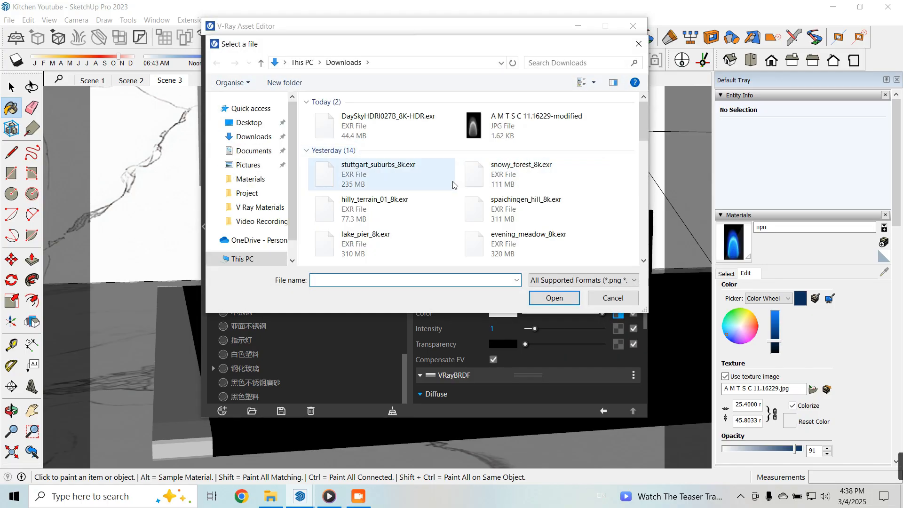
{"action": "left_click", "coordinate": [530, 130]}
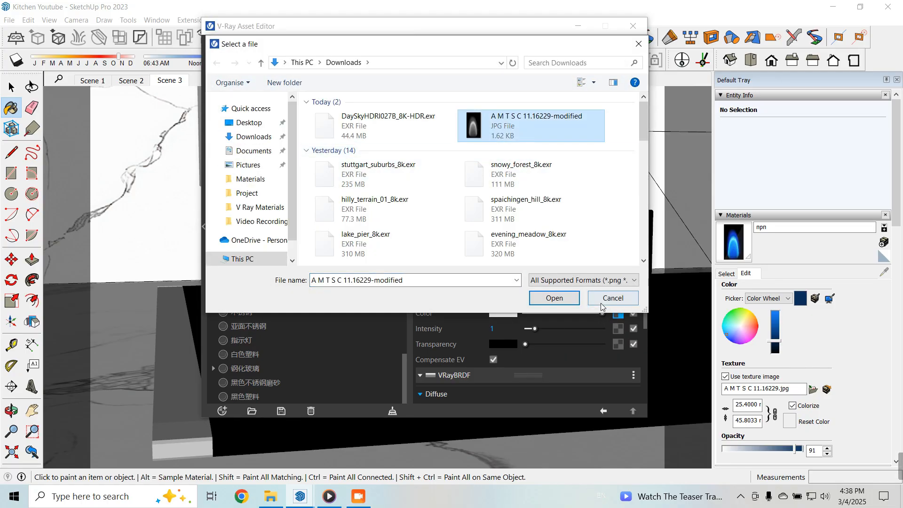
{"action": "left_click", "coordinate": [568, 300]}
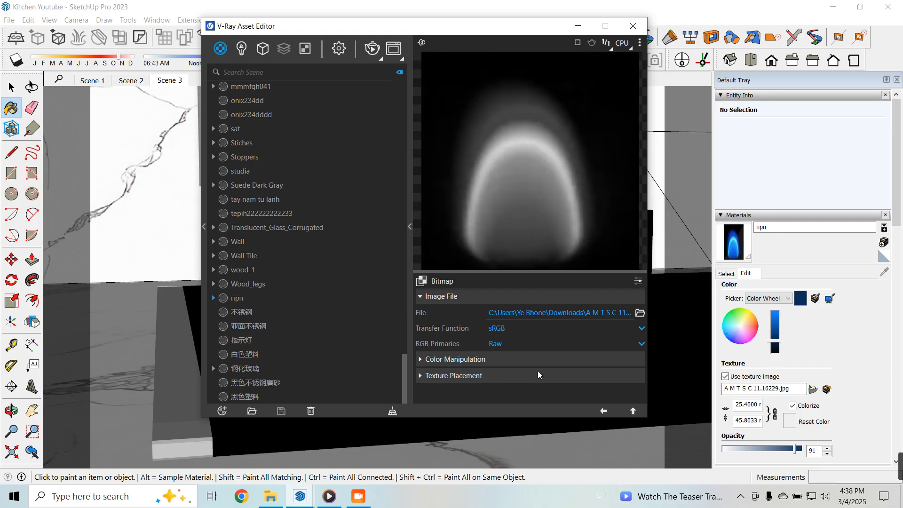
Step: Invert the Emissive transparency bitmap through its color manipulation settings and return to the npn material
{"action": "left_click", "coordinate": [602, 412]}
{"action": "left_click", "coordinate": [611, 346]}
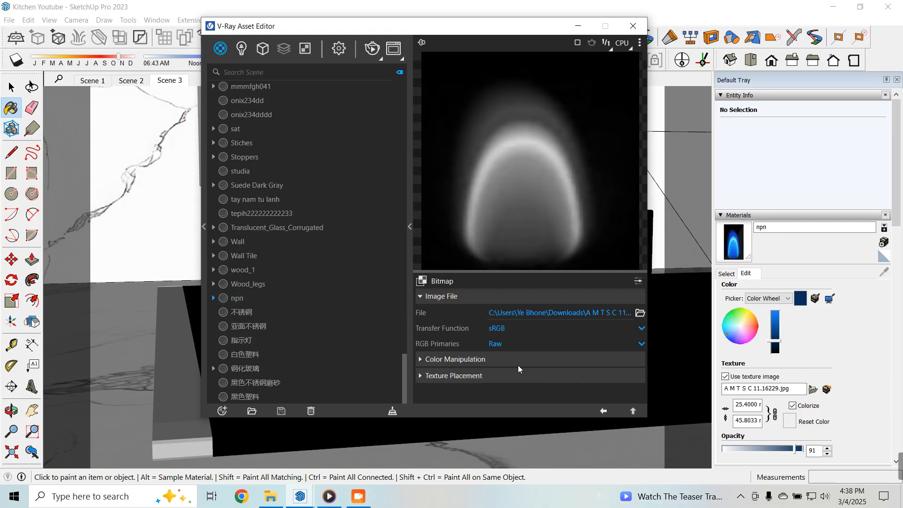
{"action": "left_click", "coordinate": [458, 377]}
{"action": "left_click", "coordinate": [488, 363]}
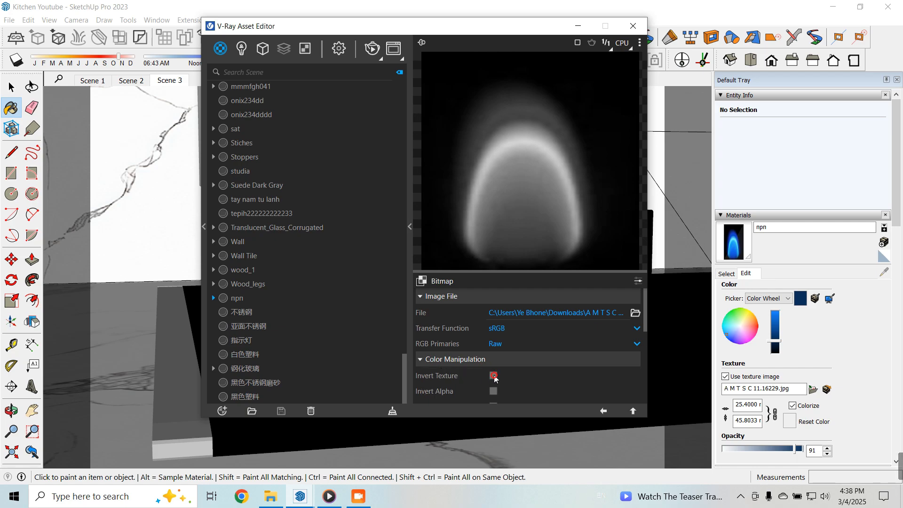
{"action": "left_click", "coordinate": [494, 375]}
{"action": "left_click", "coordinate": [603, 411]}
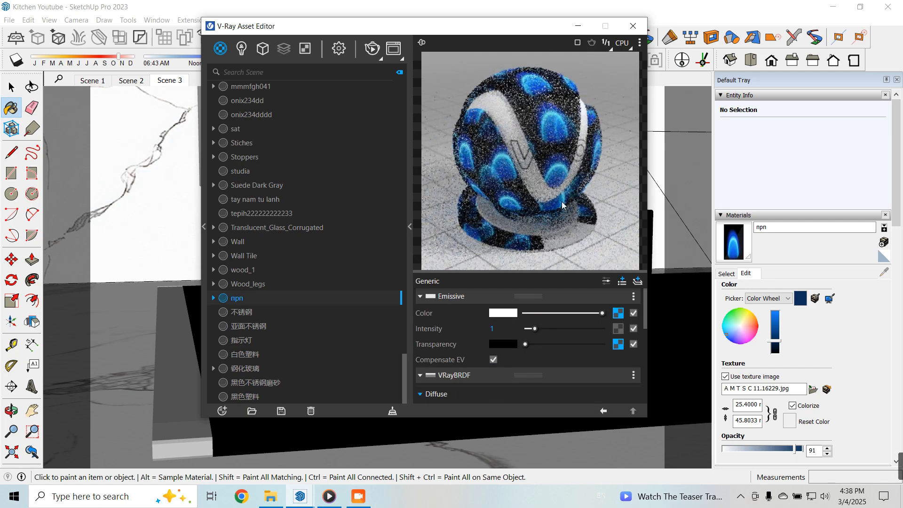
Step: Replace the npn material's opacity bitmap file with A M T S C 11.16229-modified from Downloads
{"action": "scroll", "coordinate": [560, 326], "scroll_direction": "down", "scroll_amount": 3}
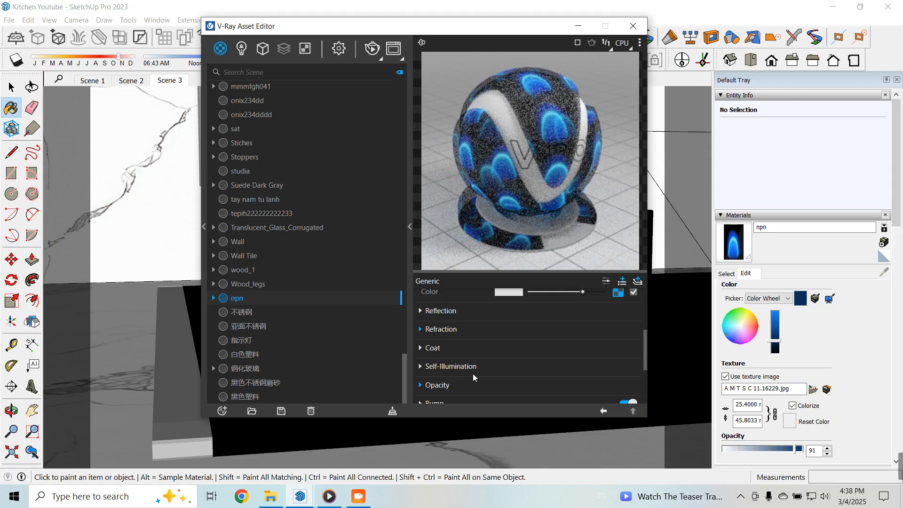
{"action": "scroll", "coordinate": [434, 334], "scroll_direction": "down", "scroll_amount": 2}
{"action": "left_click", "coordinate": [435, 327]}
{"action": "left_click", "coordinate": [620, 340]}
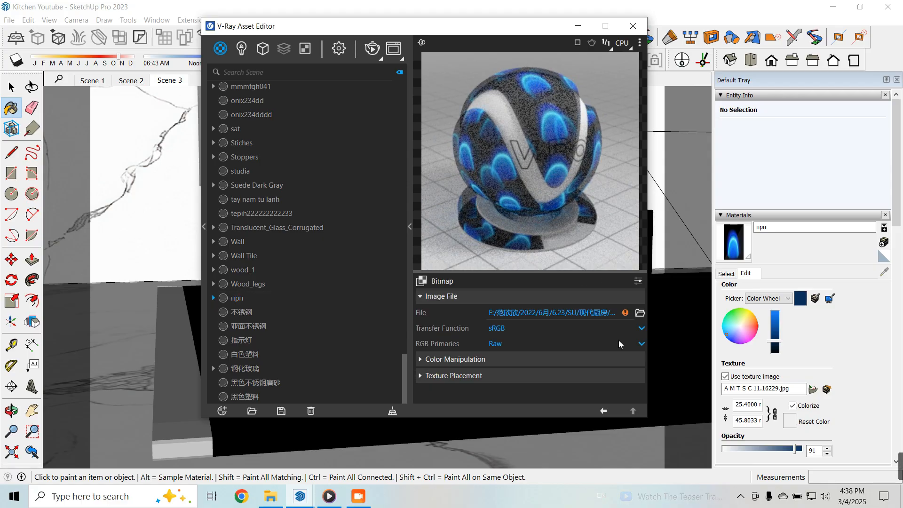
{"action": "left_click", "coordinate": [639, 313]}
{"action": "left_click", "coordinate": [517, 137]}
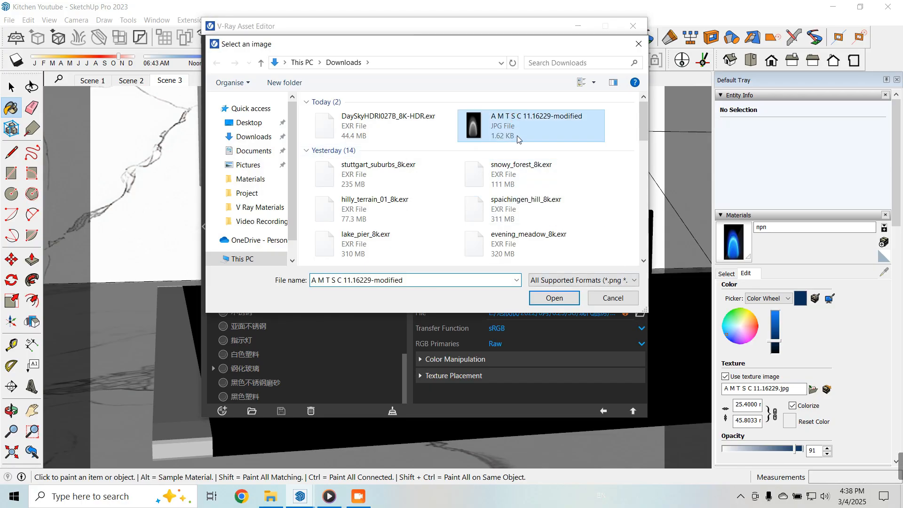
{"action": "left_click", "coordinate": [566, 299]}
{"action": "left_click", "coordinate": [604, 411]}
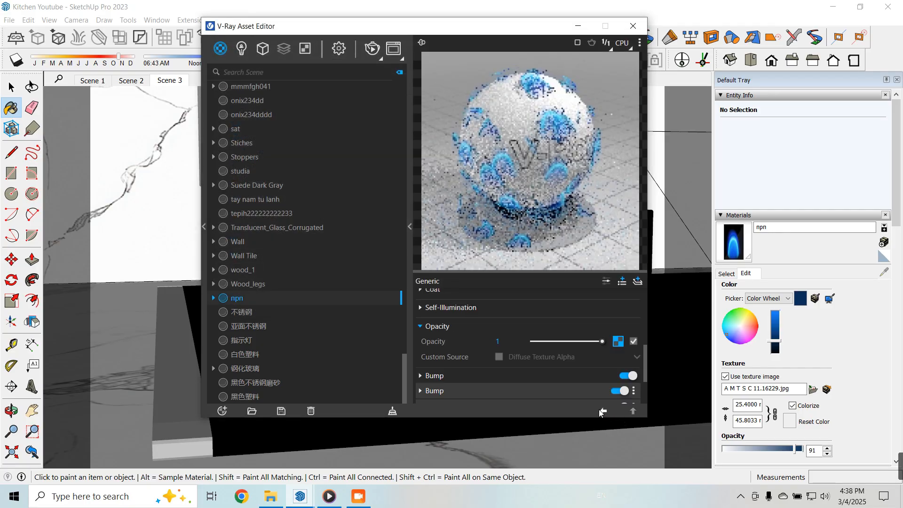
Step: Set the npn Emissive intensity to 5, start a test render, and place the render and asset windows side by side
{"action": "scroll", "coordinate": [506, 345], "scroll_direction": "up", "scroll_amount": 10}
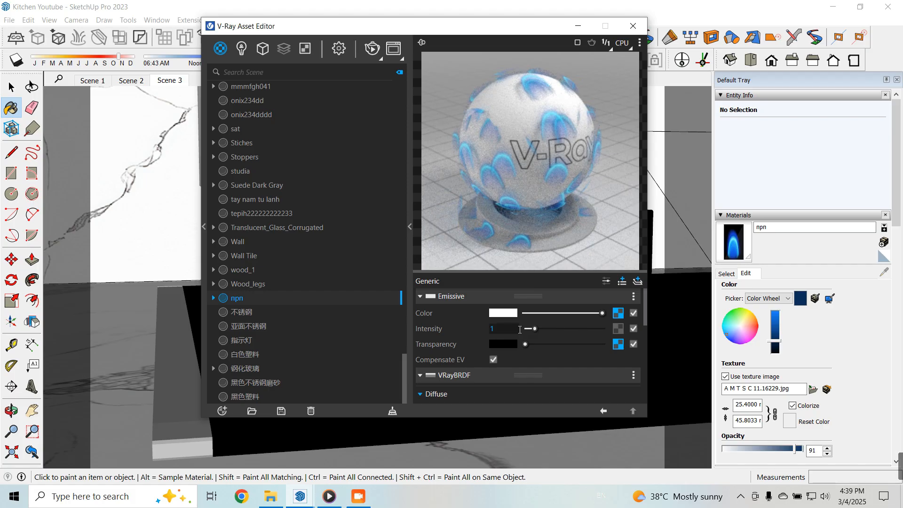
{"action": "key", "text": "Return"}
{"action": "left_click", "coordinate": [373, 49]}
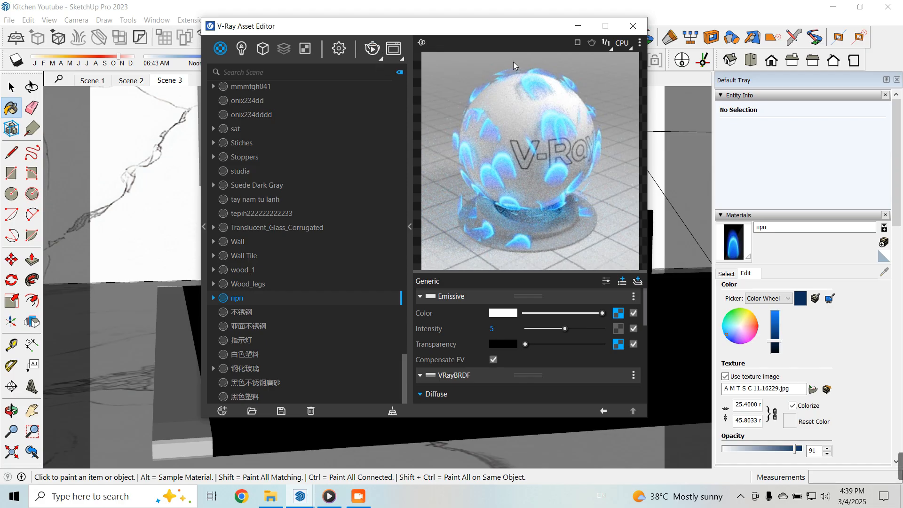
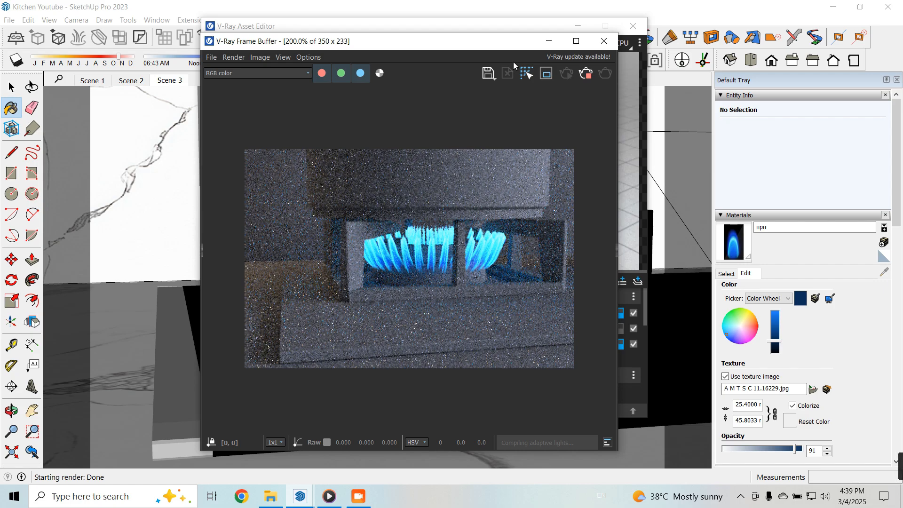
{"action": "left_click_drag", "start_coordinate": [499, 46], "coordinate": [350, 45]}
{"action": "left_click_drag", "start_coordinate": [536, 35], "coordinate": [740, 37]}
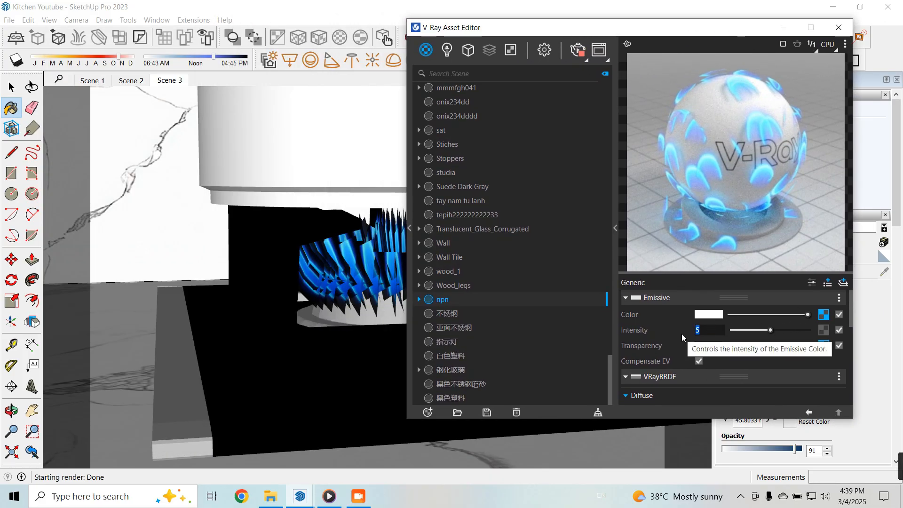
Step: Try an Emissive intensity of 20 on the npn material and check the flames in the test render
{"action": "type", "text": "20"}
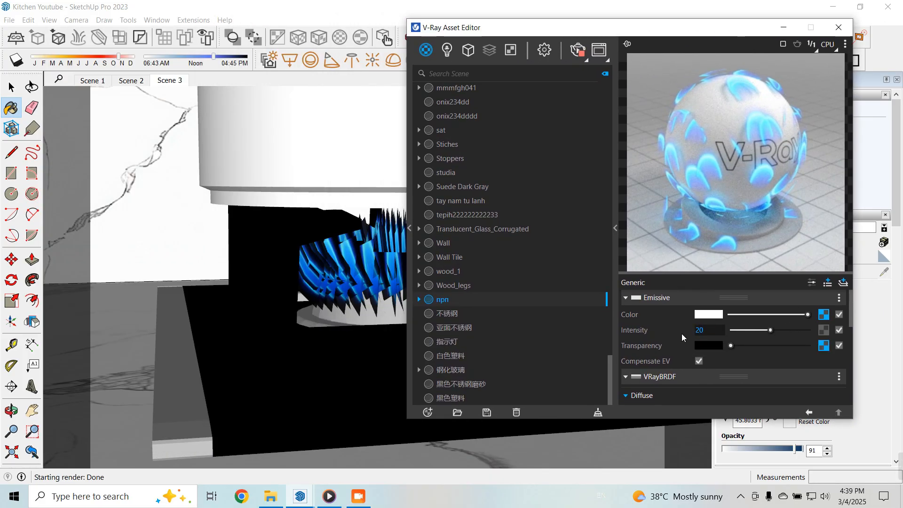
{"action": "key", "text": "Return"}
{"action": "left_click_drag", "start_coordinate": [649, 27], "coordinate": [691, 83]}
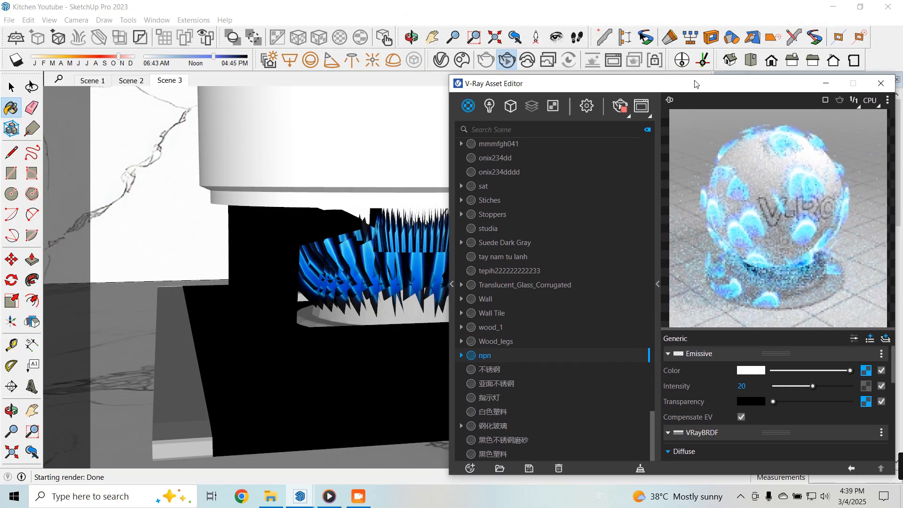
{"action": "left_click", "coordinate": [614, 61]}
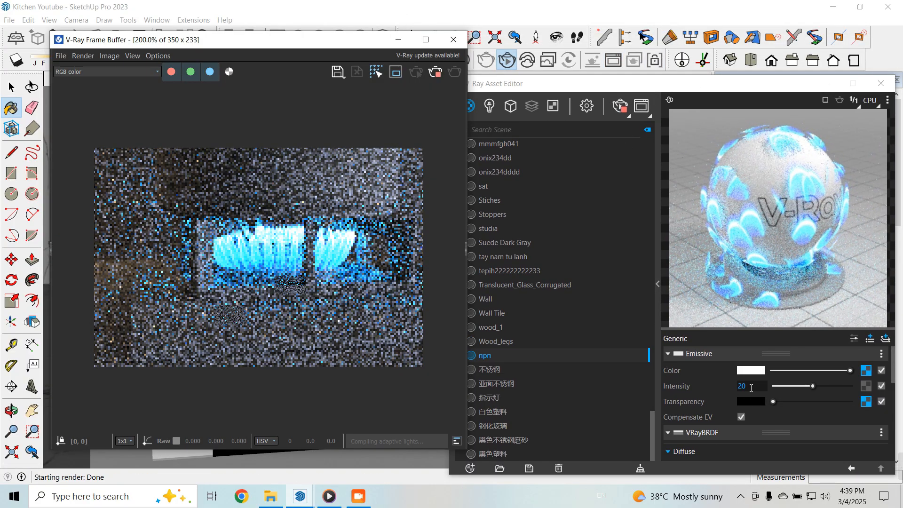
Step: Set the npn Emissive intensity to 3, check the flames in the test render, and close both V-Ray windows
{"action": "left_click", "coordinate": [735, 386]}
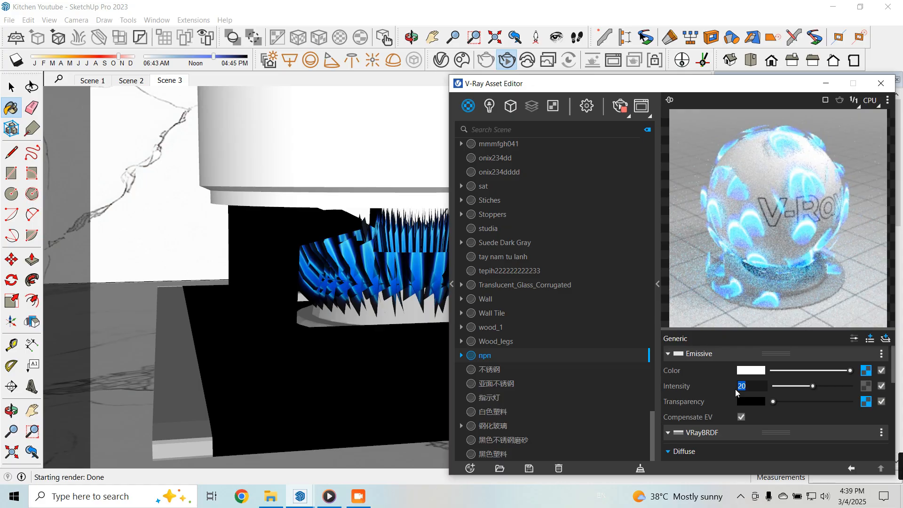
{"action": "type", "text": "3"}
{"action": "key", "text": "Return"}
{"action": "left_click", "coordinate": [620, 64]}
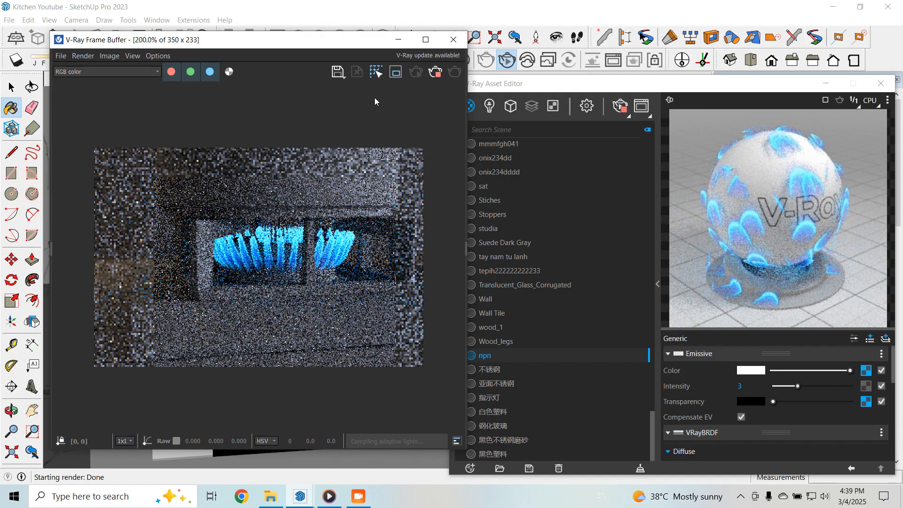
{"action": "left_click", "coordinate": [453, 40]}
{"action": "left_click", "coordinate": [881, 84]}
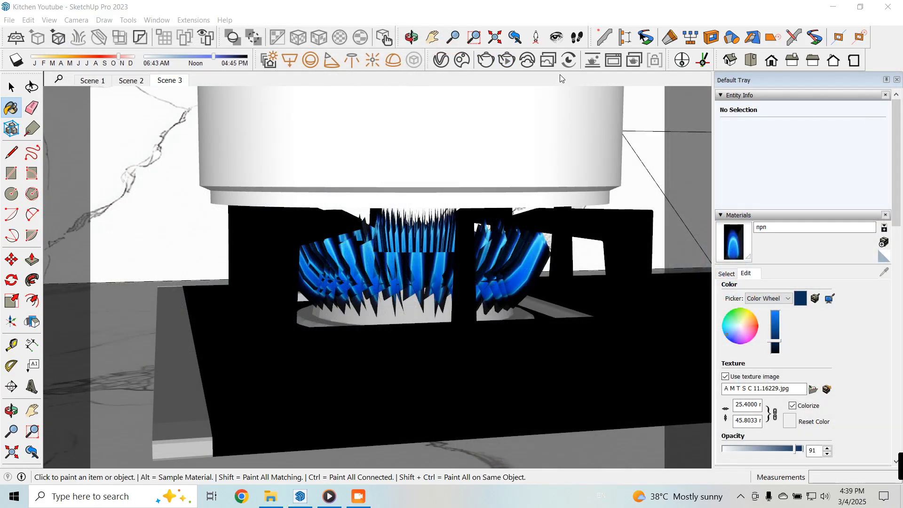
Step: Restore the Scene 3 kitchen view and reopen the V-Ray Asset Editor beside the refrigerator
{"action": "key", "text": "space"}
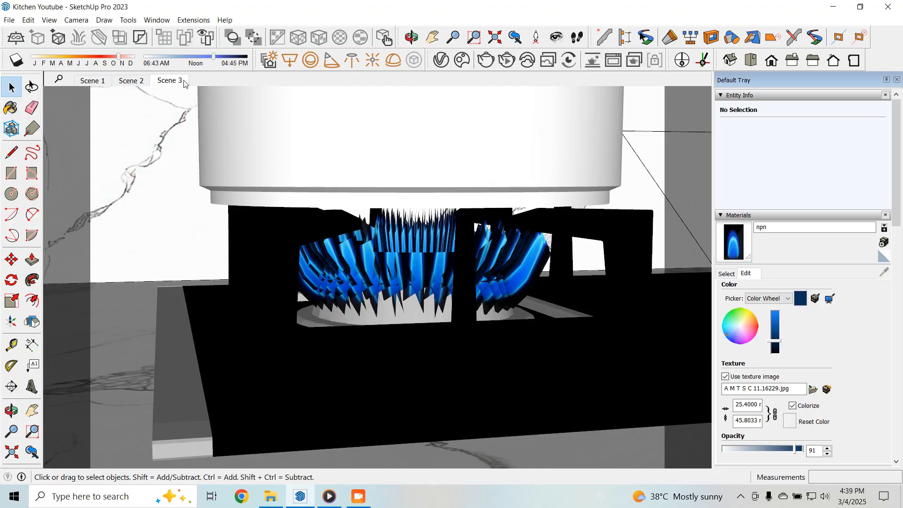
{"action": "left_click", "coordinate": [171, 81]}
{"action": "left_click", "coordinate": [441, 59]}
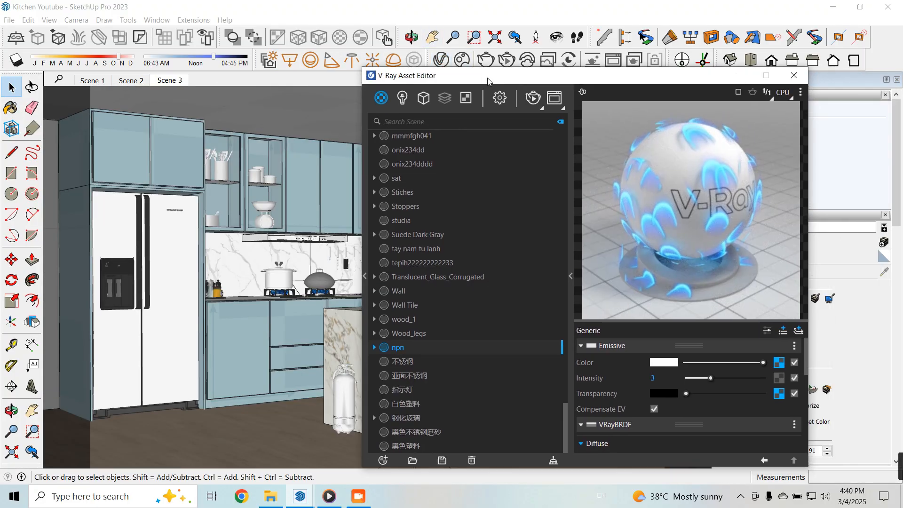
{"action": "left_click_drag", "start_coordinate": [488, 81], "coordinate": [450, 78]}
Step: Examine the scene's material list, previewing 0133_Gray, wijnklimaatkast bedieningspaneel and wijnklimaatkast zwart glas rand to identify host materials
{"action": "scroll", "coordinate": [444, 260], "scroll_direction": "up", "scroll_amount": 20}
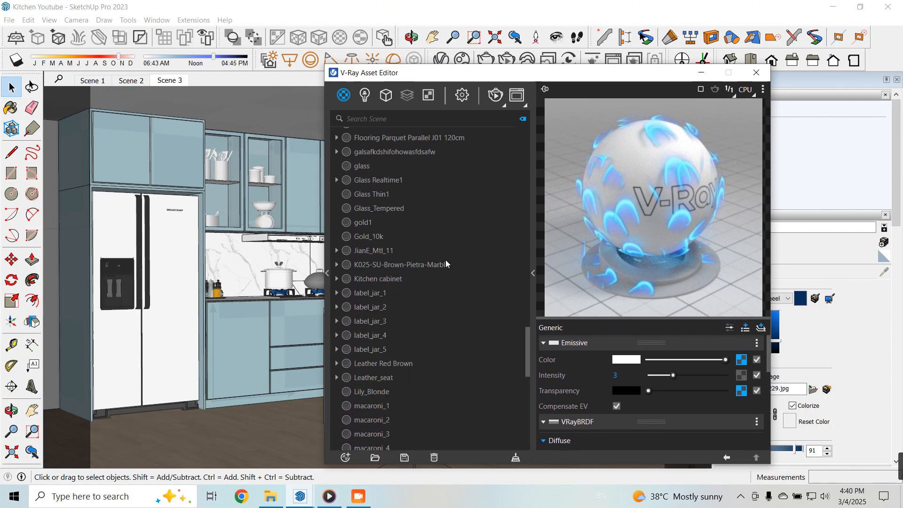
{"action": "scroll", "coordinate": [442, 263], "scroll_direction": "down", "scroll_amount": 10}
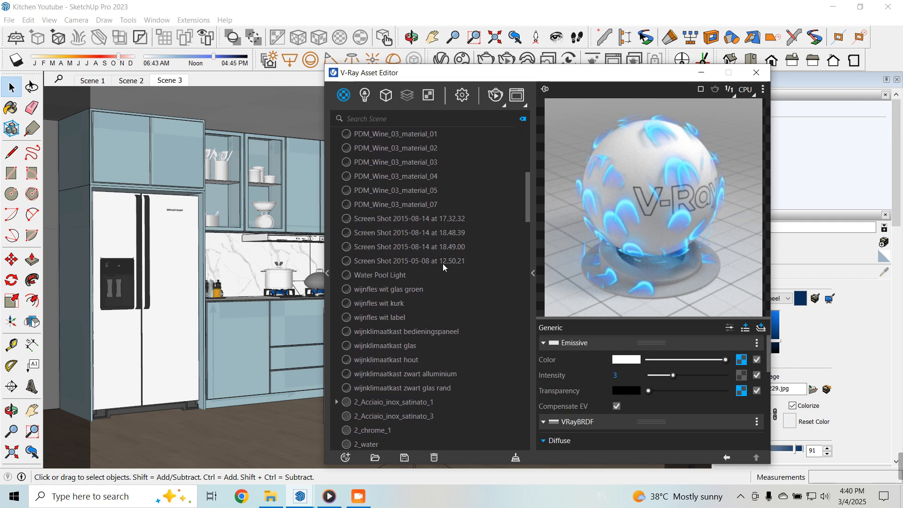
{"action": "left_click", "coordinate": [411, 249]}
{"action": "scroll", "coordinate": [410, 271], "scroll_direction": "up", "scroll_amount": 4}
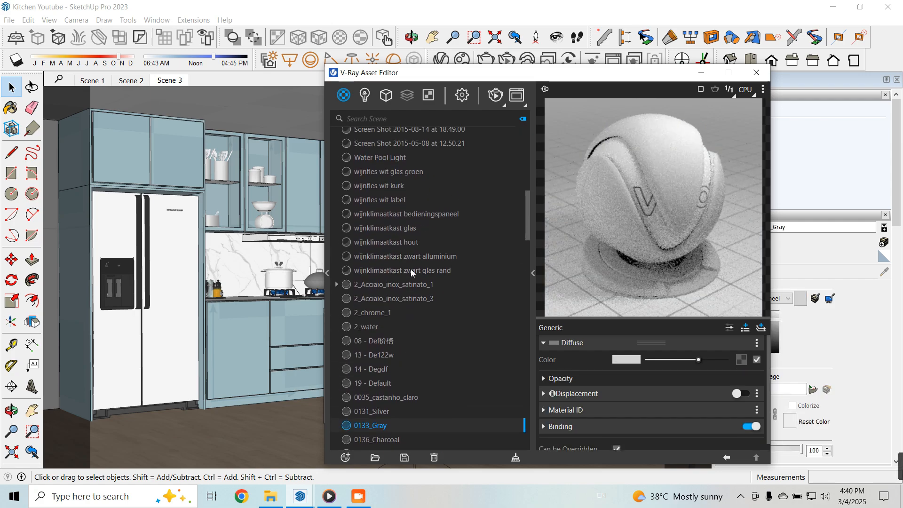
{"action": "left_click_drag", "start_coordinate": [656, 79], "coordinate": [658, 67]}
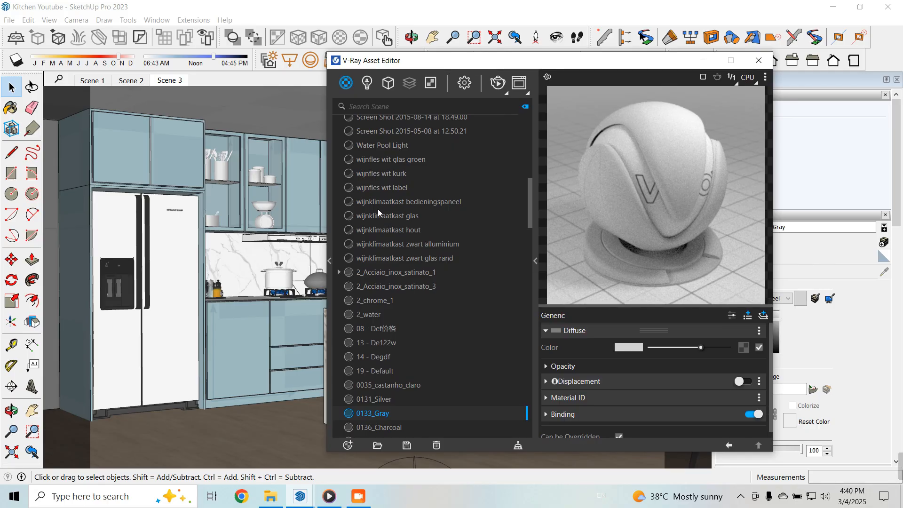
{"action": "left_click", "coordinate": [388, 202]}
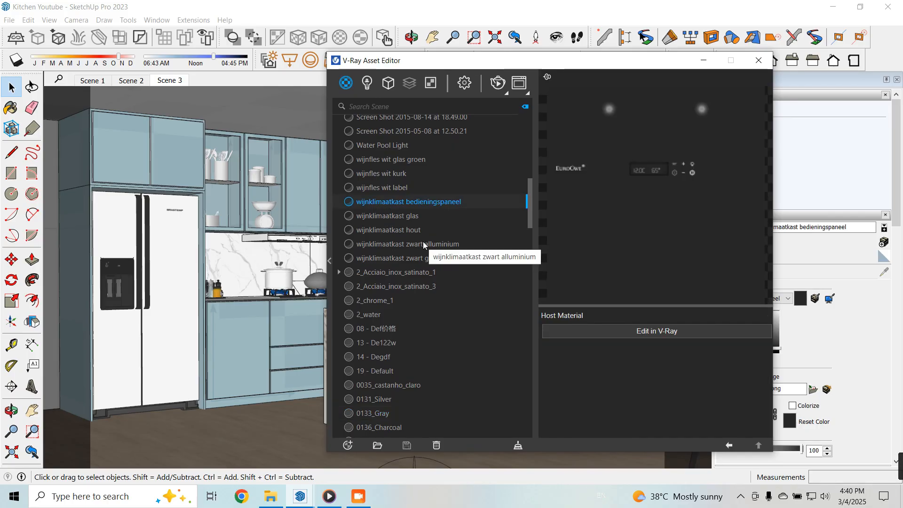
{"action": "scroll", "coordinate": [436, 302], "scroll_direction": "up", "scroll_amount": 3}
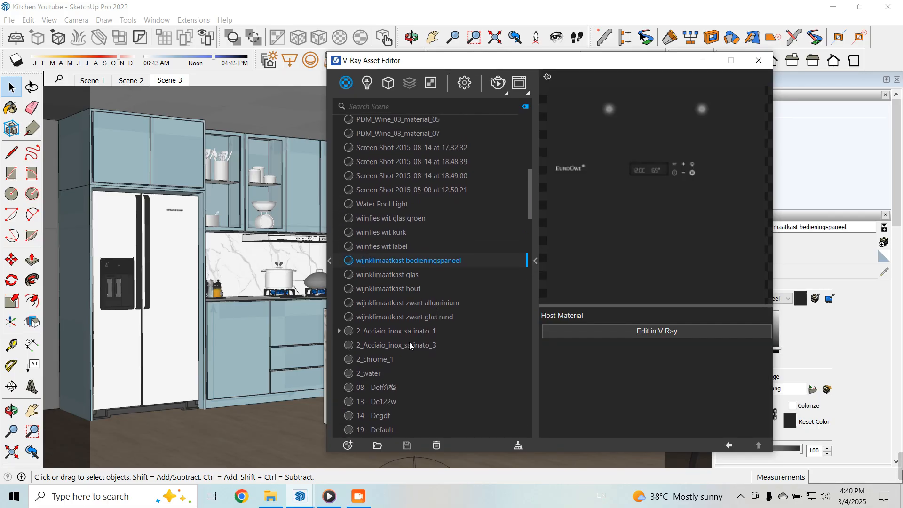
{"action": "left_click", "coordinate": [400, 321]}
{"action": "scroll", "coordinate": [430, 335], "scroll_direction": "up", "scroll_amount": 15}
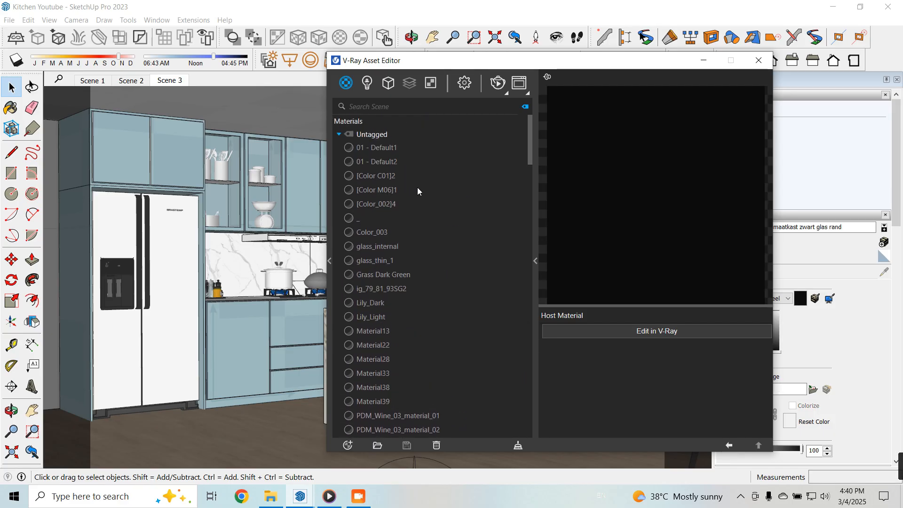
Step: Convert the untagged 01 - Default1 host material to a V-Ray material
{"action": "left_click", "coordinate": [397, 151]}
{"action": "right_click", "coordinate": [398, 151]}
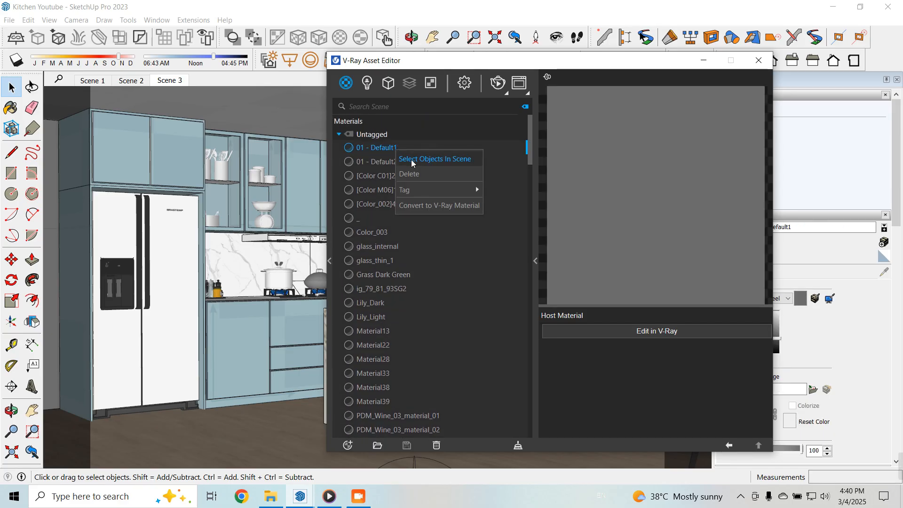
{"action": "left_click", "coordinate": [444, 210]}
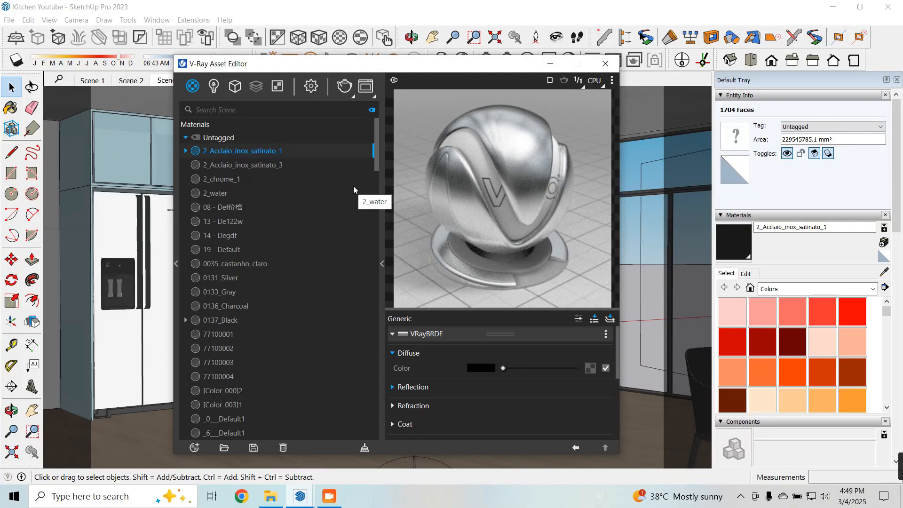
Step: Look through the scene's material list for remaining unconverted materials and close the V-Ray Asset Editor
{"action": "scroll", "coordinate": [353, 193], "scroll_direction": "down", "scroll_amount": 10}
{"action": "scroll", "coordinate": [349, 203], "scroll_direction": "down", "scroll_amount": 15}
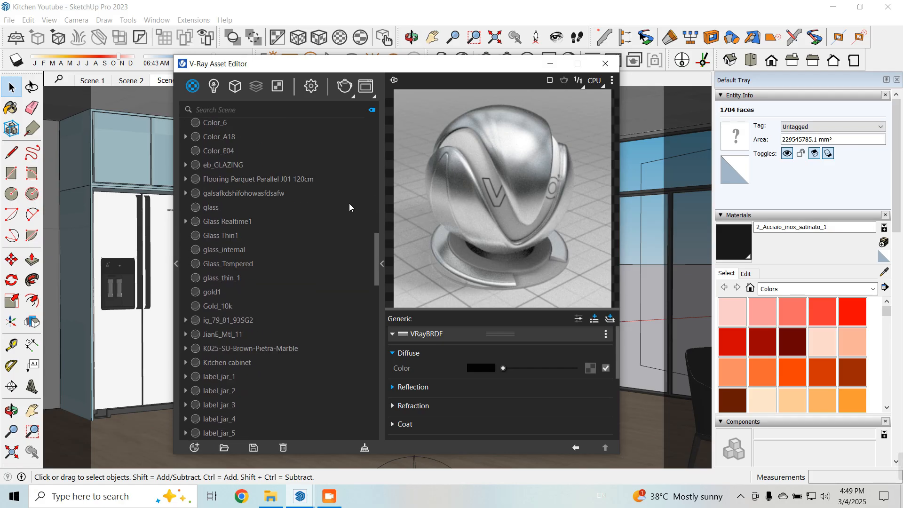
{"action": "scroll", "coordinate": [299, 279], "scroll_direction": "up", "scroll_amount": 20}
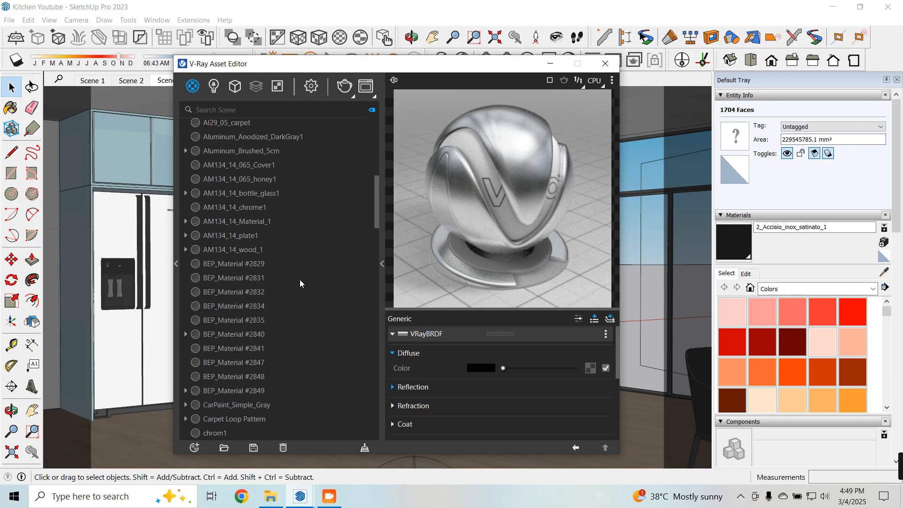
{"action": "left_click", "coordinate": [557, 68]}
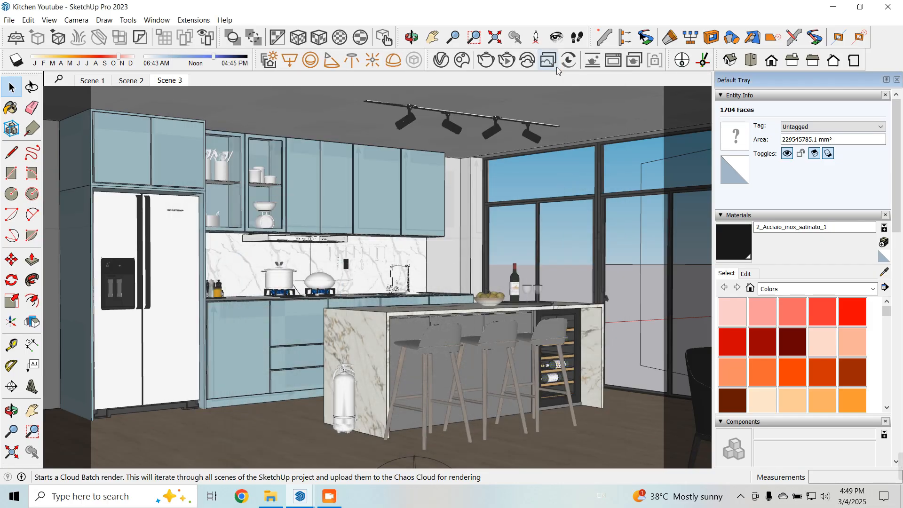
Step: Hide the ceiling group above the kitchen
{"action": "right_click", "coordinate": [299, 113]}
{"action": "left_click", "coordinate": [329, 142]}
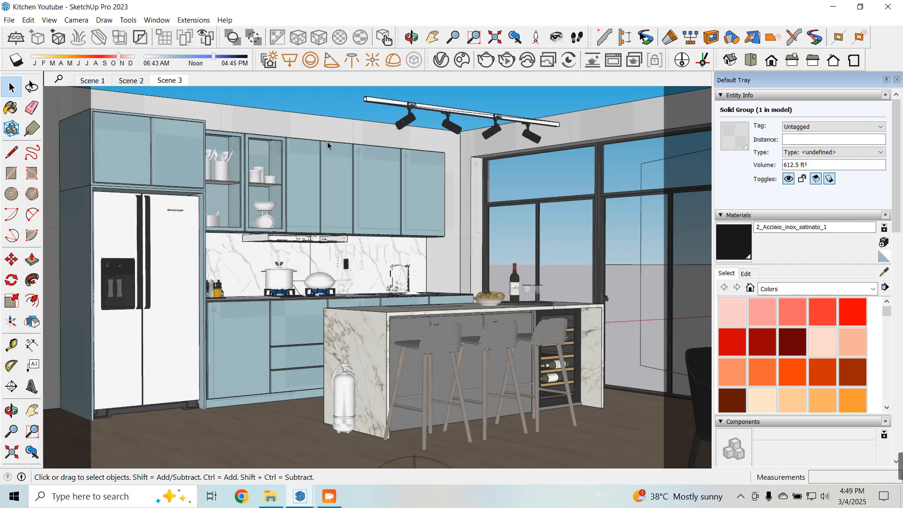
Step: Sample the wood material on the leg of the bar stool nearest the gas cylinder
{"action": "scroll", "coordinate": [372, 204], "scroll_direction": "down", "scroll_amount": 2}
{"action": "middle_click_drag", "start_coordinate": [372, 204], "coordinate": [392, 308]}
{"action": "scroll", "coordinate": [427, 233], "scroll_direction": "up", "scroll_amount": 5}
{"action": "scroll", "coordinate": [426, 232], "scroll_direction": "down", "scroll_amount": 3}
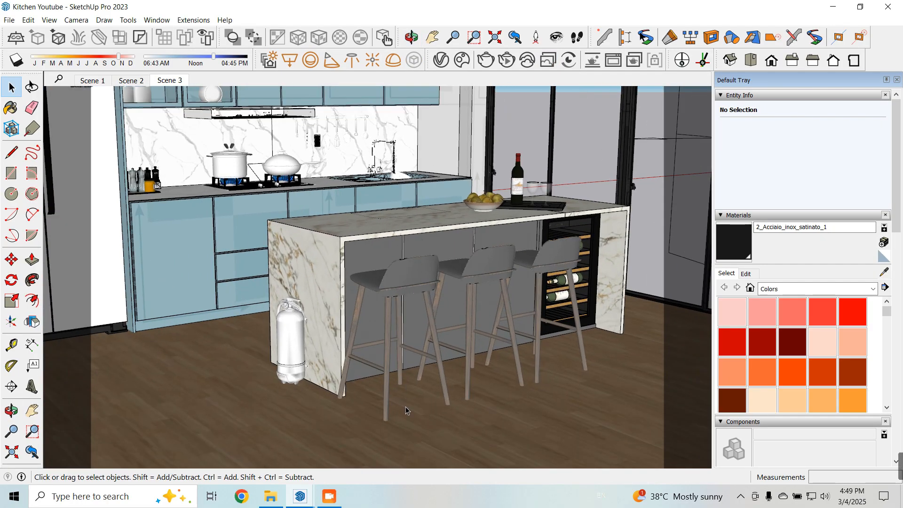
{"action": "scroll", "coordinate": [405, 407], "scroll_direction": "up", "scroll_amount": 5}
{"action": "left_click", "coordinate": [884, 271]}
{"action": "left_click", "coordinate": [407, 182]}
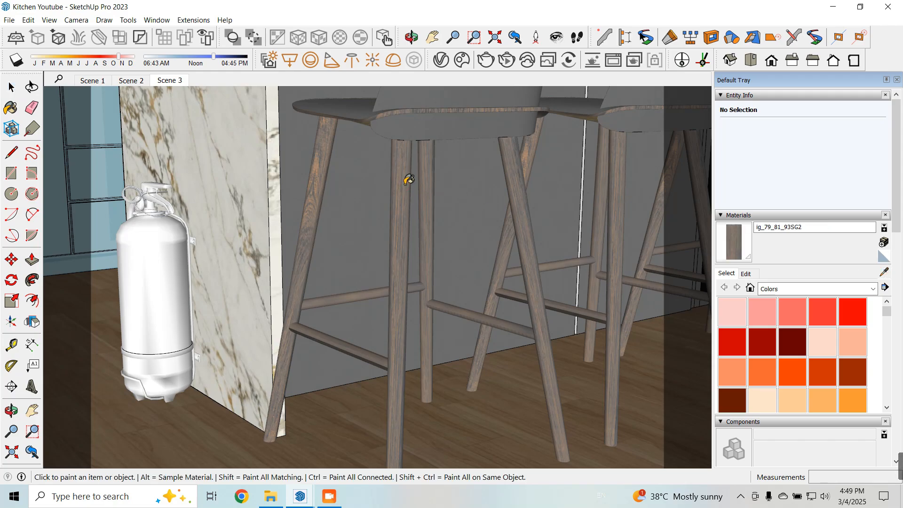
Step: Inspect the diffuse bitmap of ig_79_81_93SG2 in the V-Ray Asset Editor, and restore the Scene 3 view
{"action": "left_click", "coordinate": [439, 59]}
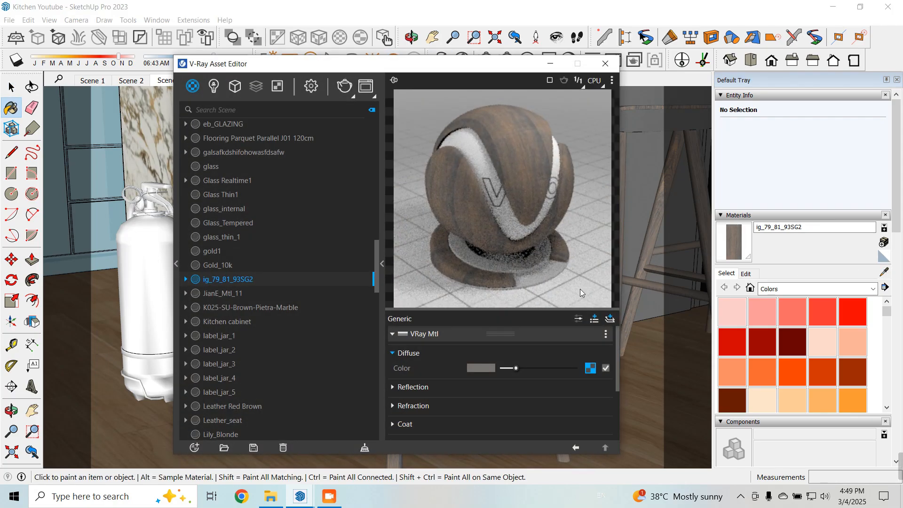
{"action": "left_click", "coordinate": [590, 368]}
{"action": "left_click", "coordinate": [612, 351]}
{"action": "left_click", "coordinate": [583, 336]}
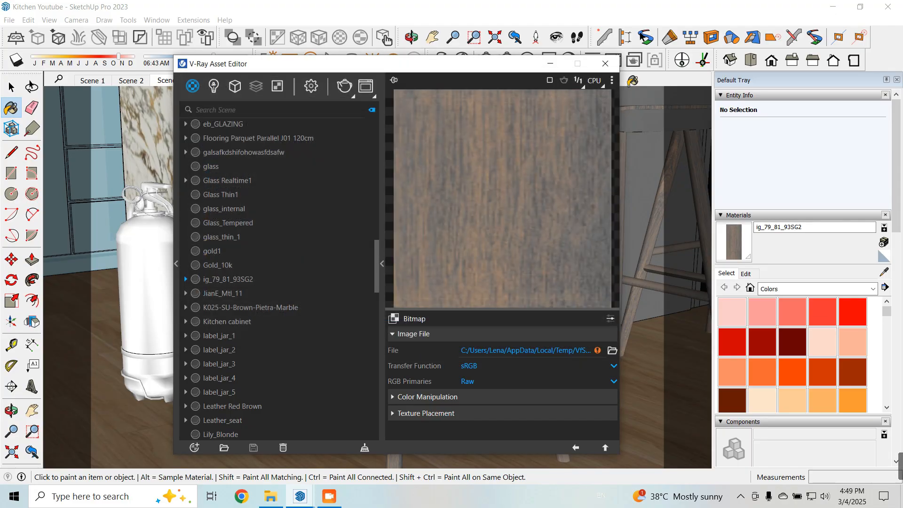
{"action": "left_click", "coordinate": [605, 64]}
{"action": "left_click", "coordinate": [179, 82]}
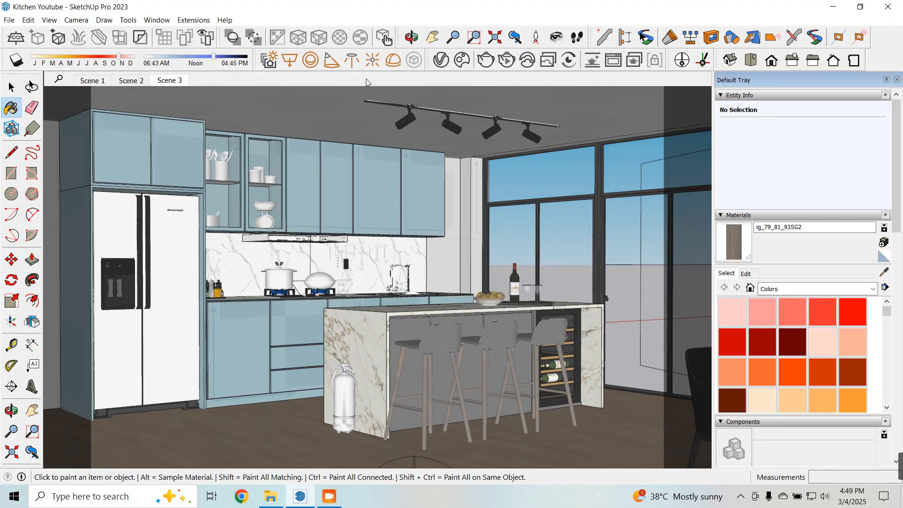
Step: Check the wood bitmap's file path and the glass_internal material in the V-Ray Asset Editor, and close it
{"action": "left_click", "coordinate": [440, 59]}
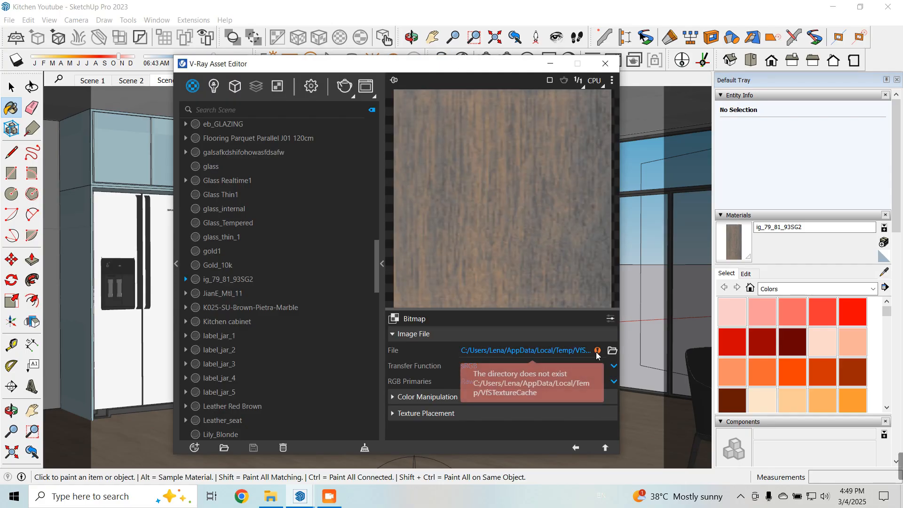
{"action": "left_click", "coordinate": [306, 211]}
{"action": "scroll", "coordinate": [306, 216], "scroll_direction": "down", "scroll_amount": 6}
{"action": "scroll", "coordinate": [307, 216], "scroll_direction": "up", "scroll_amount": 14}
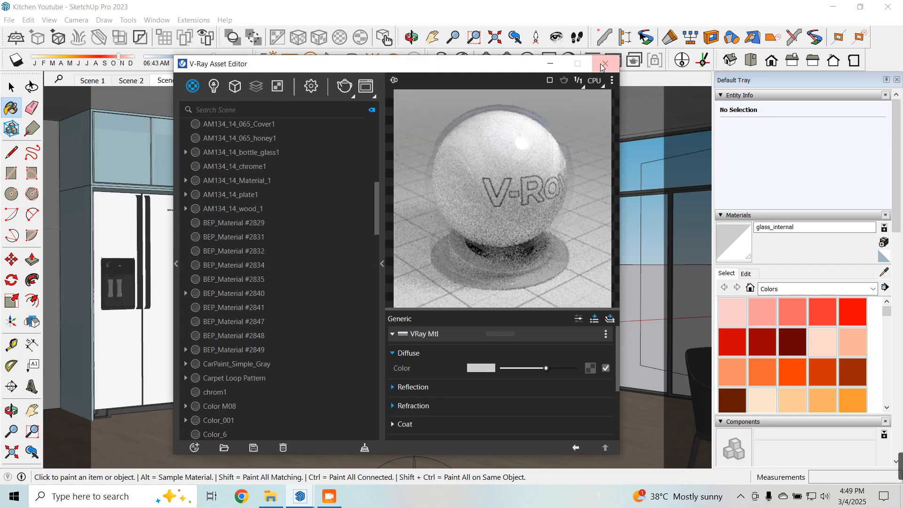
{"action": "left_click", "coordinate": [601, 67]}
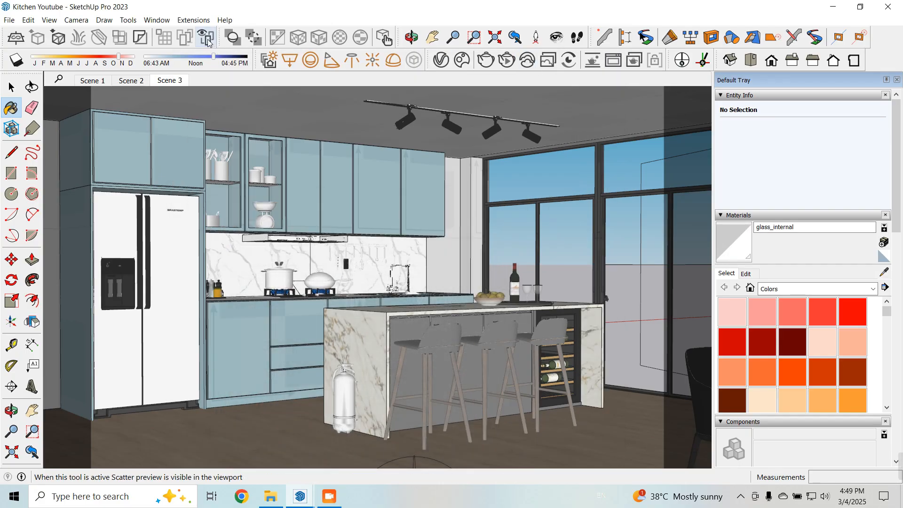
Step: Open the V-Ray File Path Editor and review the asset paths grouped by directory for missing files
{"action": "left_click", "coordinate": [159, 23]}
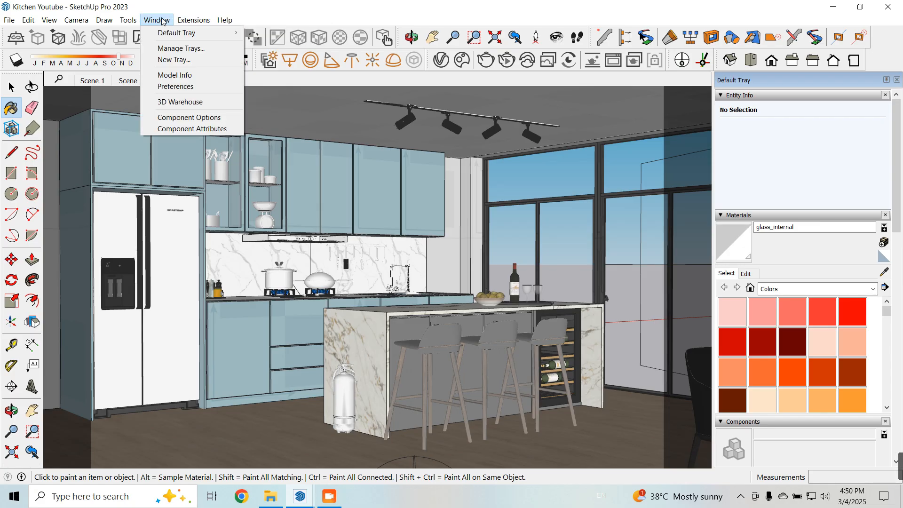
{"action": "left_click", "coordinate": [162, 21]}
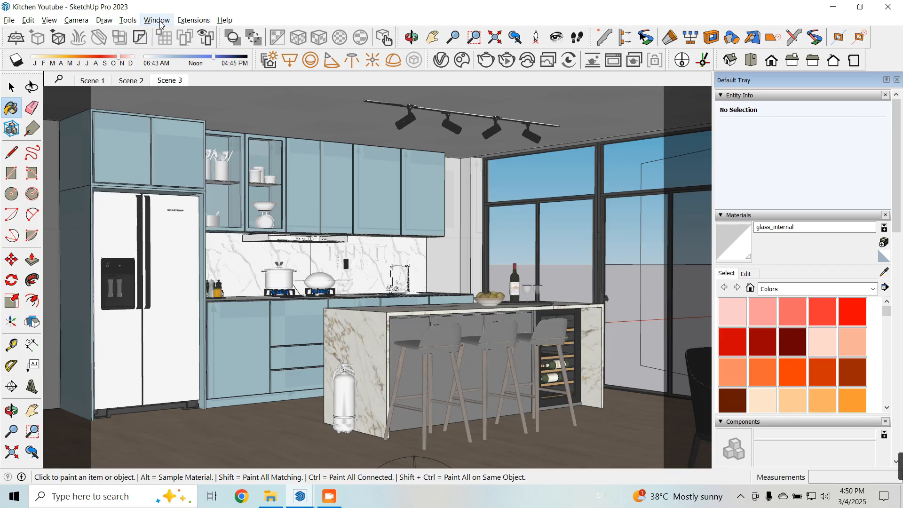
{"action": "left_click", "coordinate": [193, 20]}
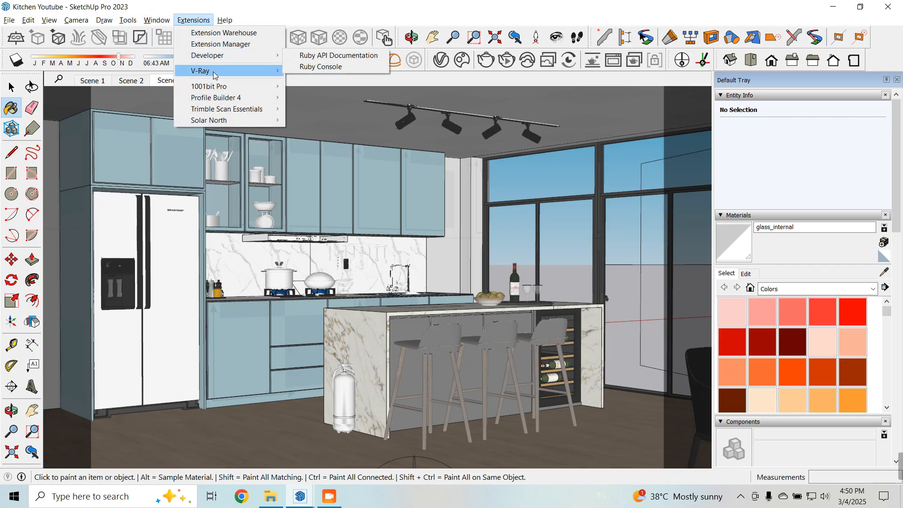
{"action": "mouse_move", "coordinate": [225, 70]}
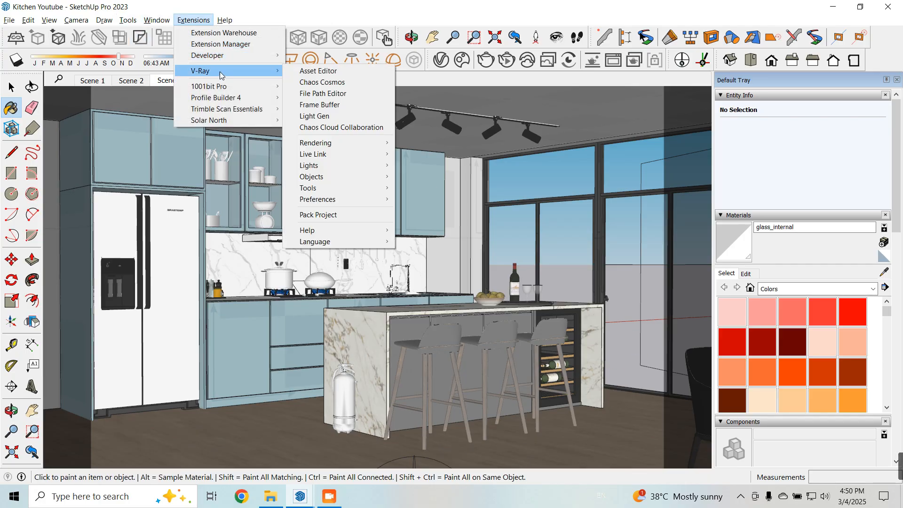
{"action": "left_click", "coordinate": [324, 93]}
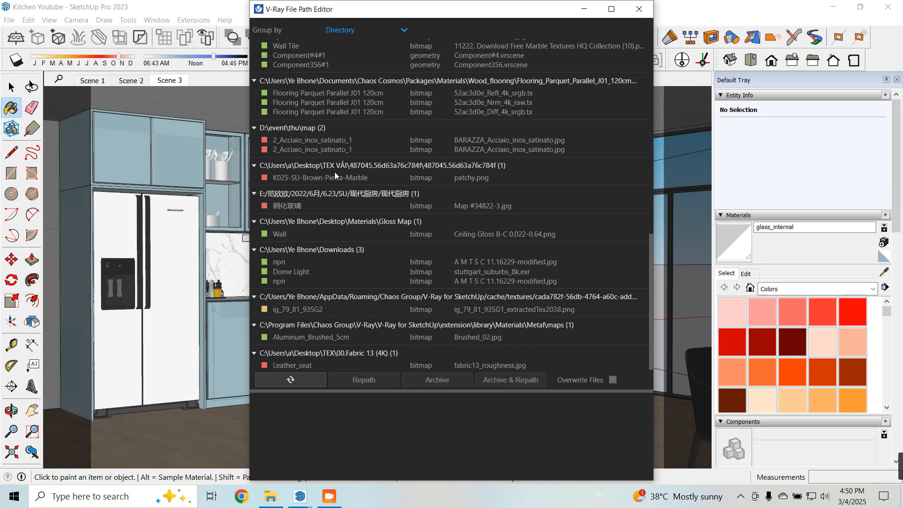
{"action": "scroll", "coordinate": [316, 149], "scroll_direction": "up", "scroll_amount": 10}
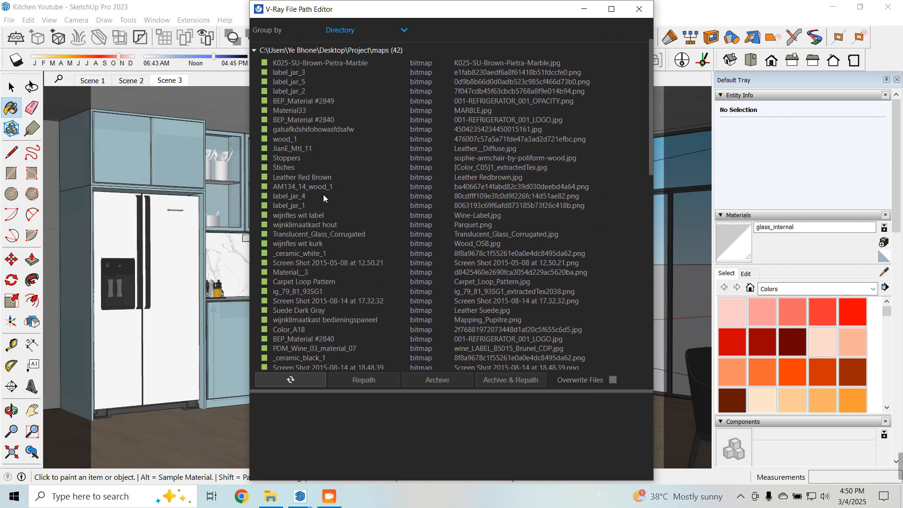
{"action": "scroll", "coordinate": [380, 195], "scroll_direction": "down", "scroll_amount": 10}
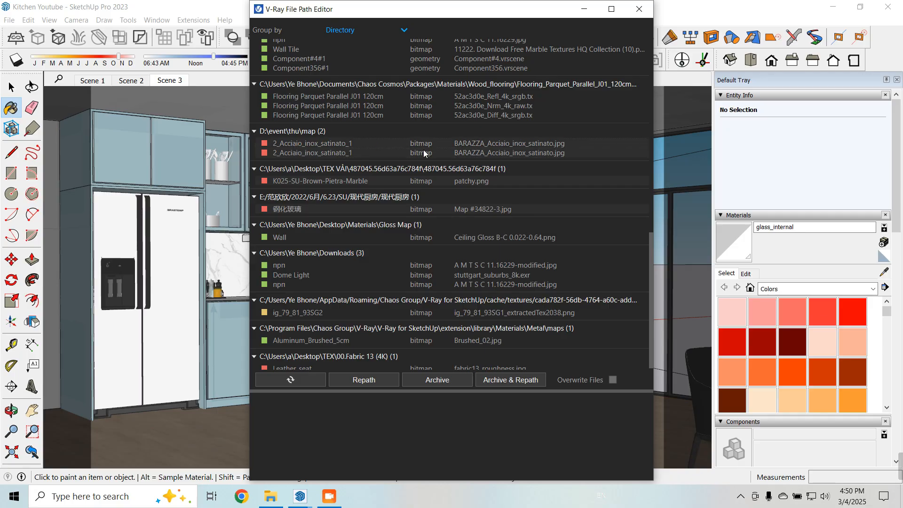
{"action": "scroll", "coordinate": [322, 265], "scroll_direction": "down", "scroll_amount": 1}
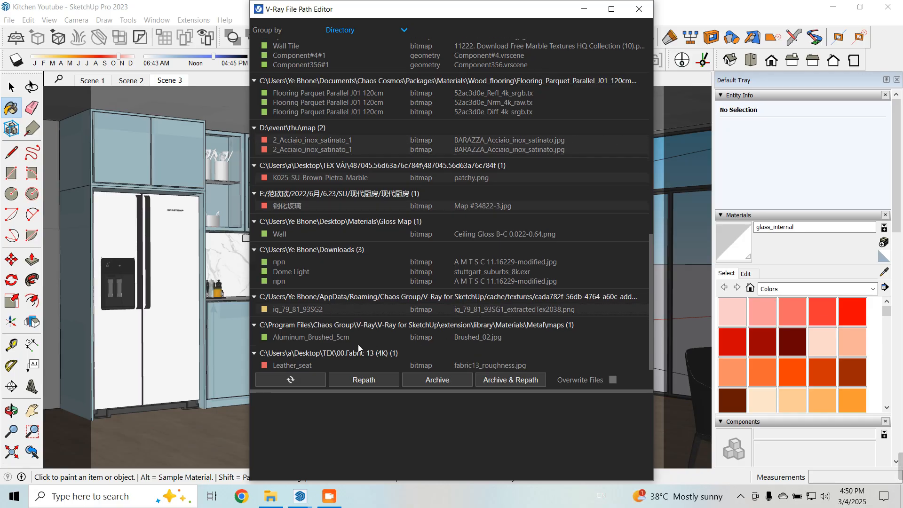
Step: Archive and repath the selected missing assets into the Project folder on the Desktop
{"action": "left_click", "coordinate": [516, 381]}
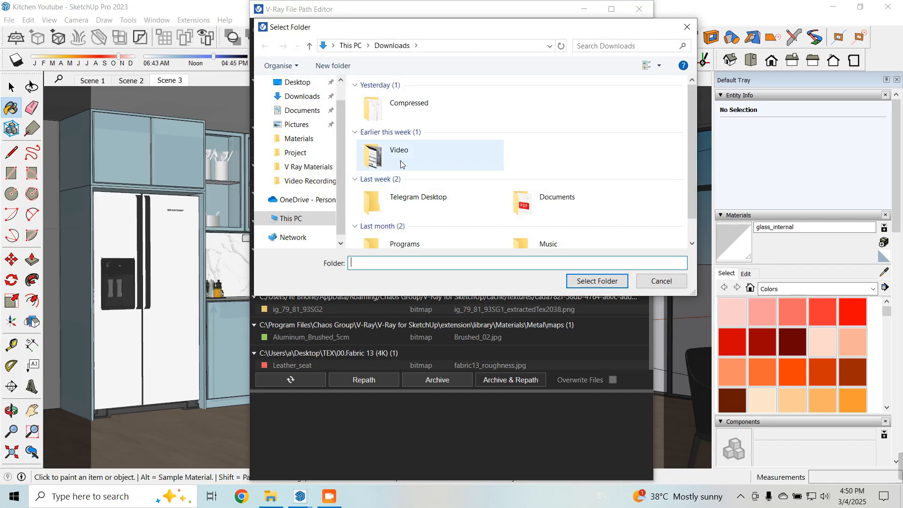
{"action": "scroll", "coordinate": [437, 191], "scroll_direction": "down", "scroll_amount": 1}
{"action": "scroll", "coordinate": [437, 190], "scroll_direction": "up", "scroll_amount": 1}
{"action": "scroll", "coordinate": [282, 105], "scroll_direction": "up", "scroll_amount": 1}
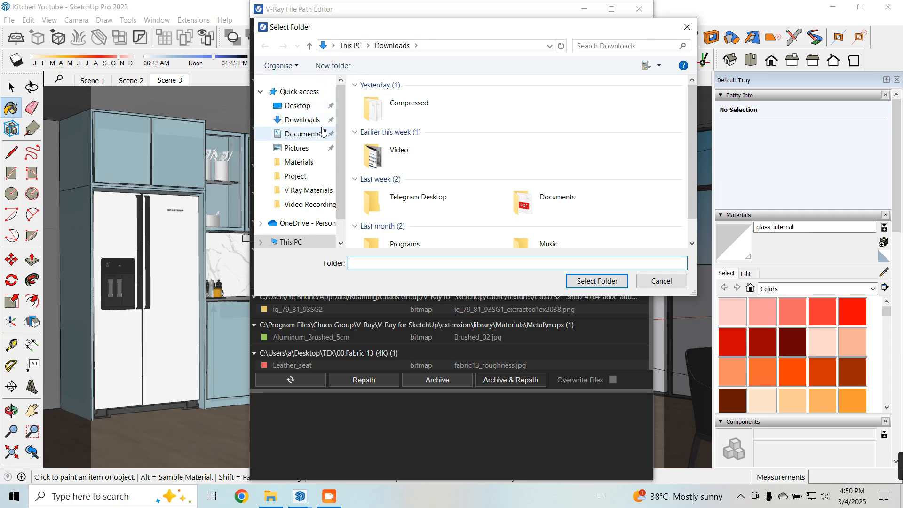
{"action": "left_click", "coordinate": [301, 107]}
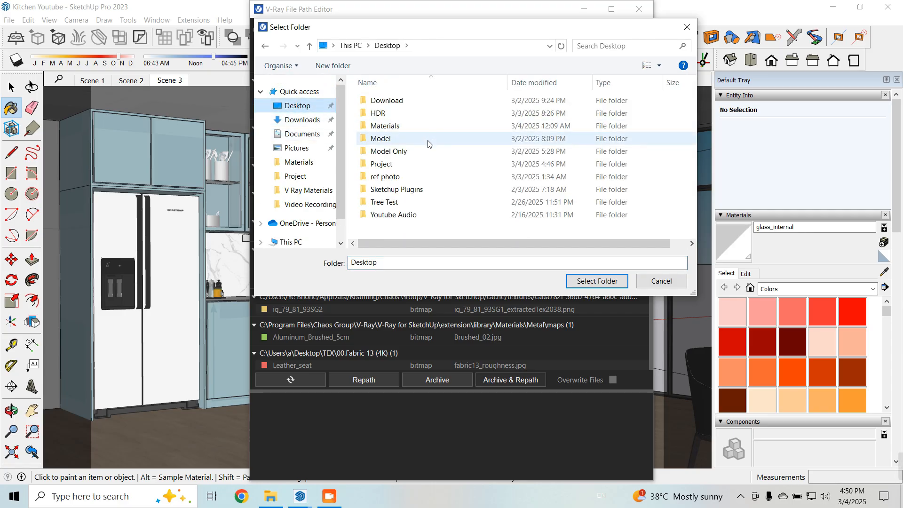
{"action": "double_click", "coordinate": [382, 164]}
{"action": "left_click", "coordinate": [603, 280]}
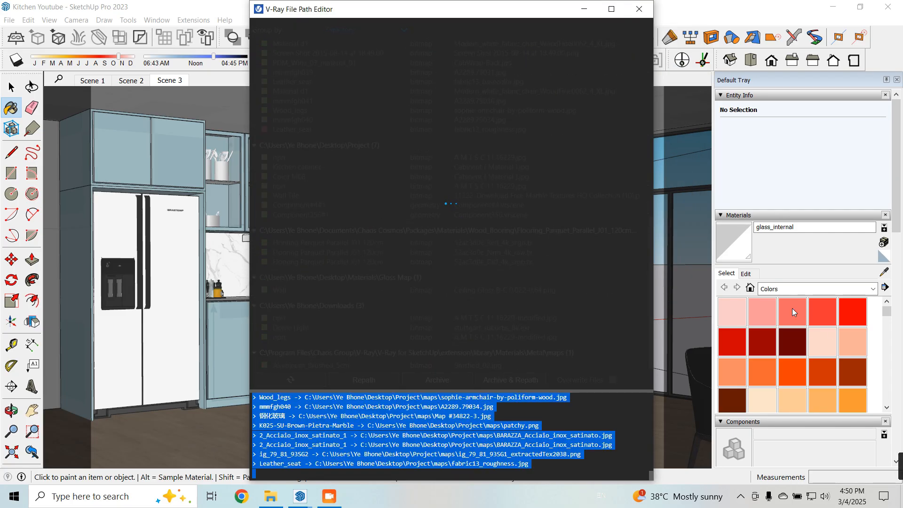
Step: Minimize the V-Ray File Path Editor and reopen the V-Ray Asset Editor
{"action": "left_click", "coordinate": [584, 9]}
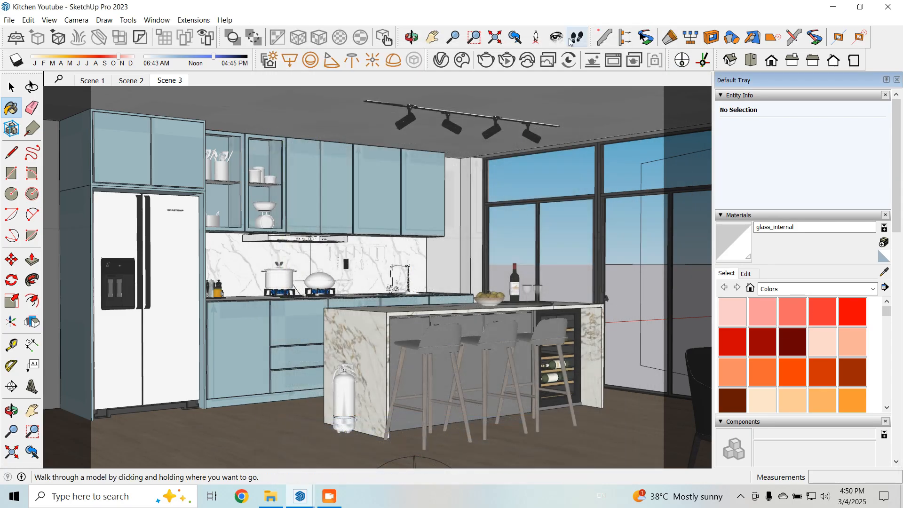
{"action": "left_click", "coordinate": [440, 59]}
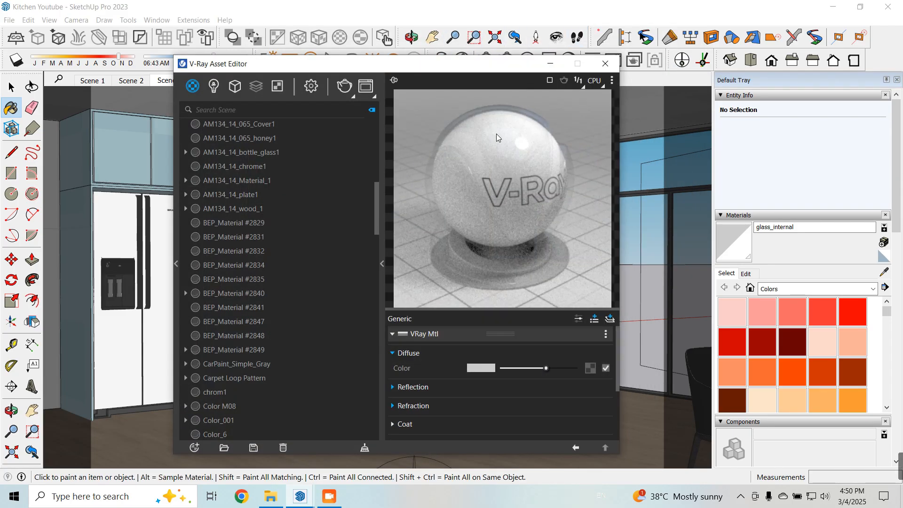
Step: Sample the light wood material from a bar stool leg and open it in the V-Ray Asset Editor
{"action": "left_click", "coordinate": [549, 63]}
{"action": "scroll", "coordinate": [444, 391], "scroll_direction": "up", "scroll_amount": 5}
{"action": "scroll", "coordinate": [444, 392], "scroll_direction": "up", "scroll_amount": 3}
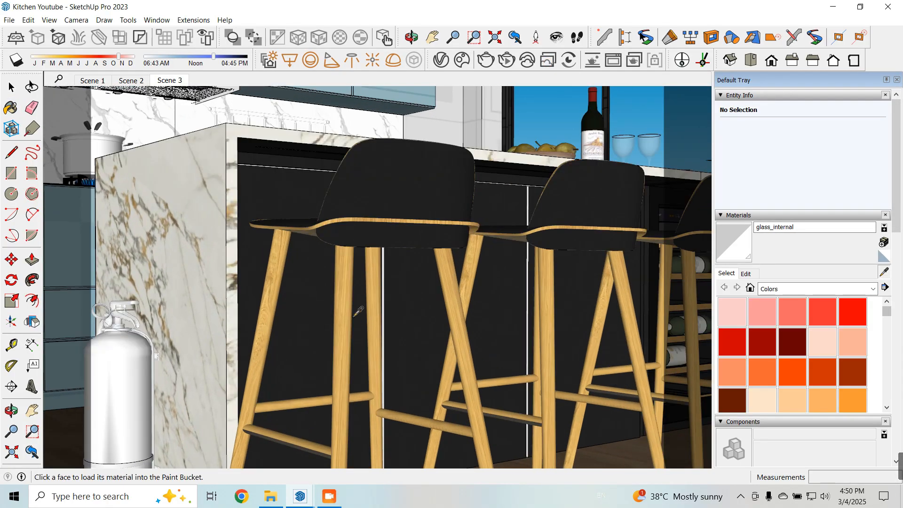
{"action": "left_click", "coordinate": [348, 301], "text": "alt"}
{"action": "left_click", "coordinate": [441, 60]}
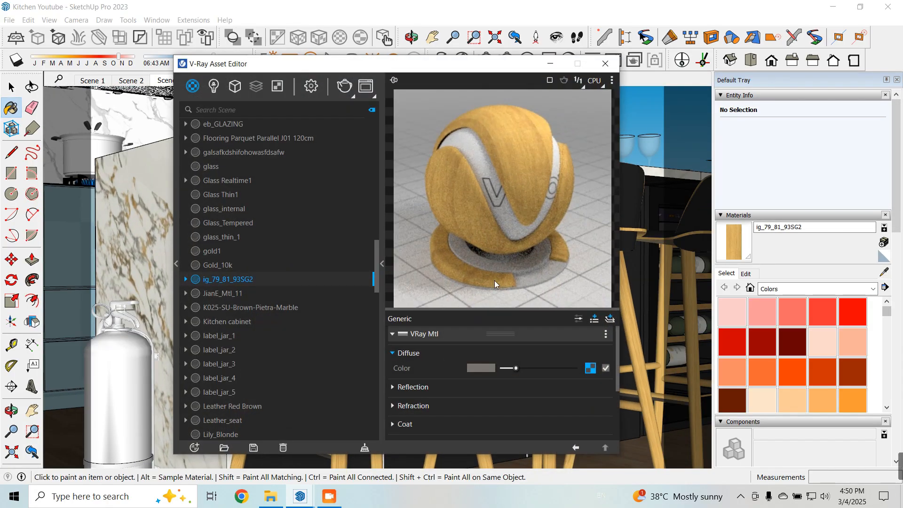
{"action": "left_click_drag", "start_coordinate": [478, 72], "coordinate": [446, 56]}
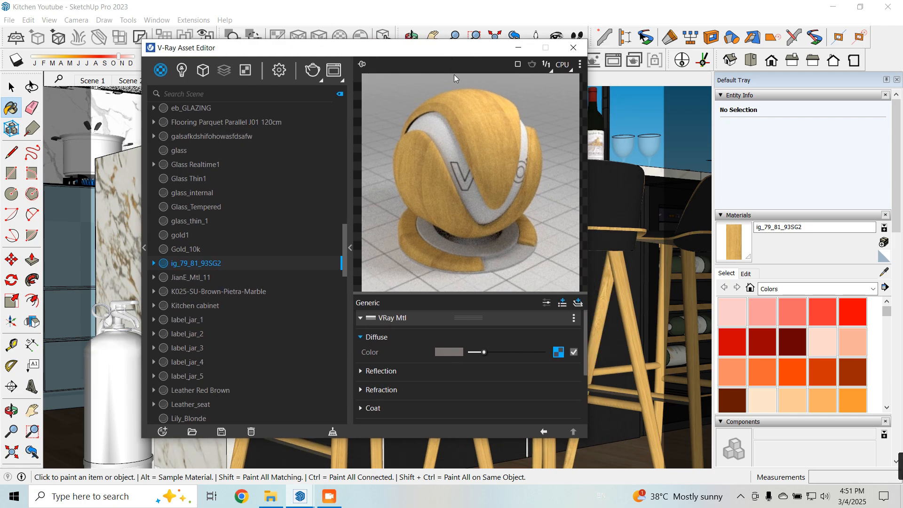
Step: Replace the stool wood material's diffuse bitmap with the wood_ottoman image from the Project folder and return to the material settings
{"action": "left_click", "coordinate": [558, 352]}
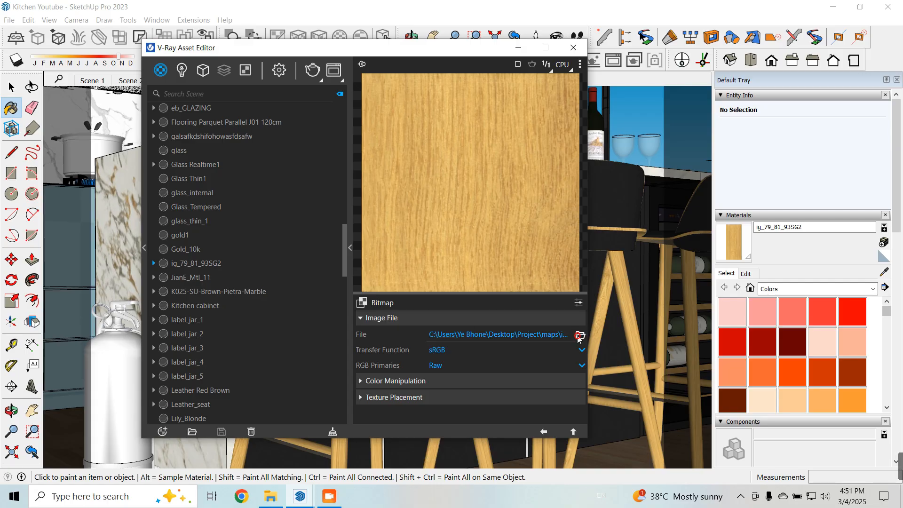
{"action": "left_click", "coordinate": [580, 335]}
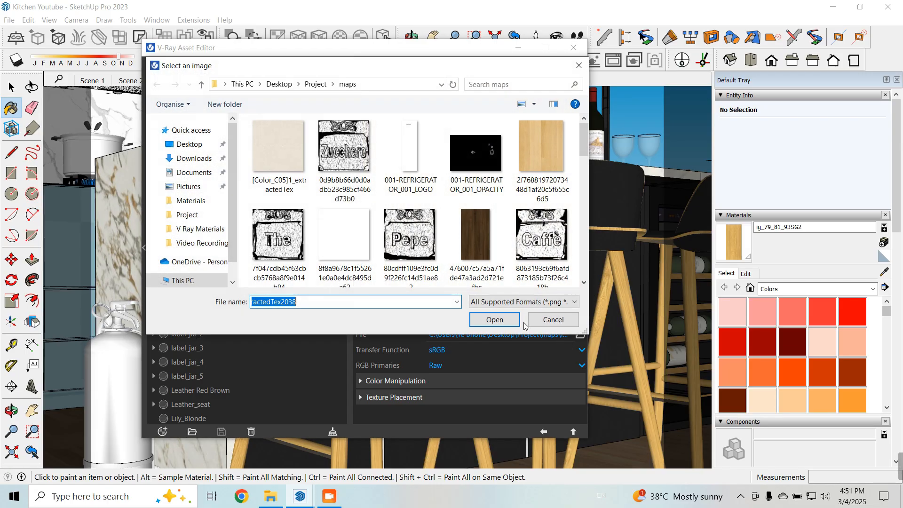
{"action": "left_click", "coordinate": [315, 84]}
{"action": "scroll", "coordinate": [439, 239], "scroll_direction": "down", "scroll_amount": 3}
{"action": "left_click", "coordinate": [406, 248]}
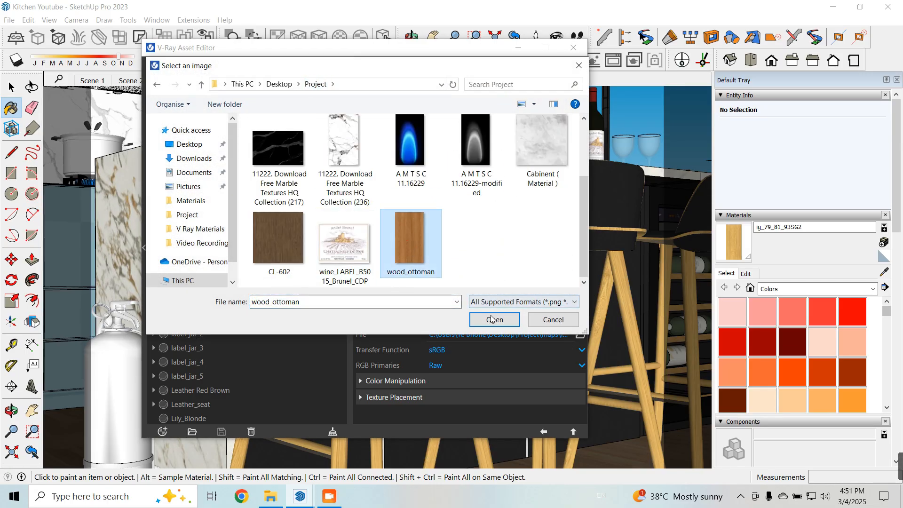
{"action": "left_click", "coordinate": [494, 319]}
{"action": "left_click", "coordinate": [544, 431]}
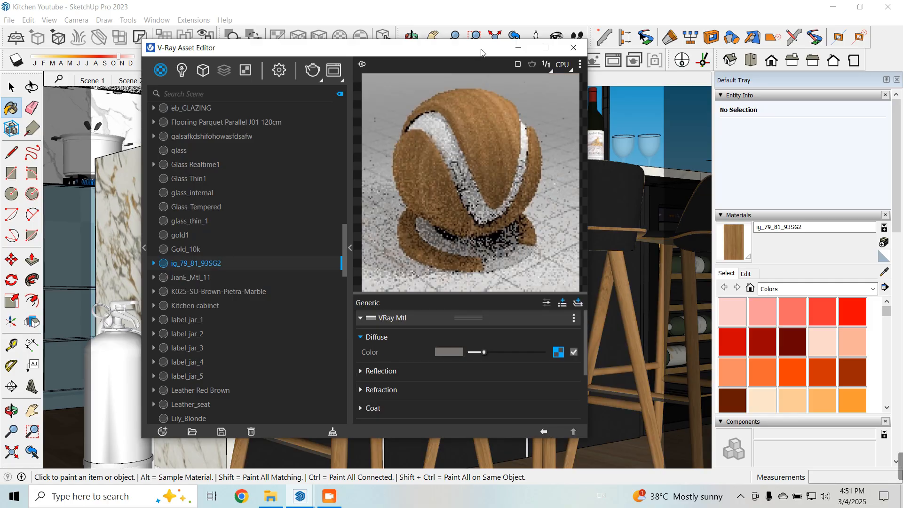
Step: Set the stool wood's reflection color to white and its reflection glossiness to 0.75
{"action": "scroll", "coordinate": [480, 345], "scroll_direction": "down", "scroll_amount": 2}
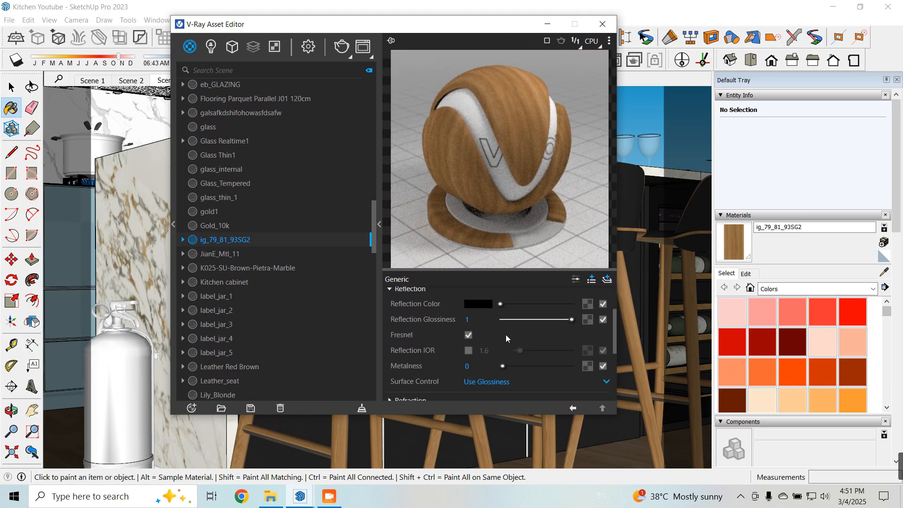
{"action": "left_click", "coordinate": [466, 320]}
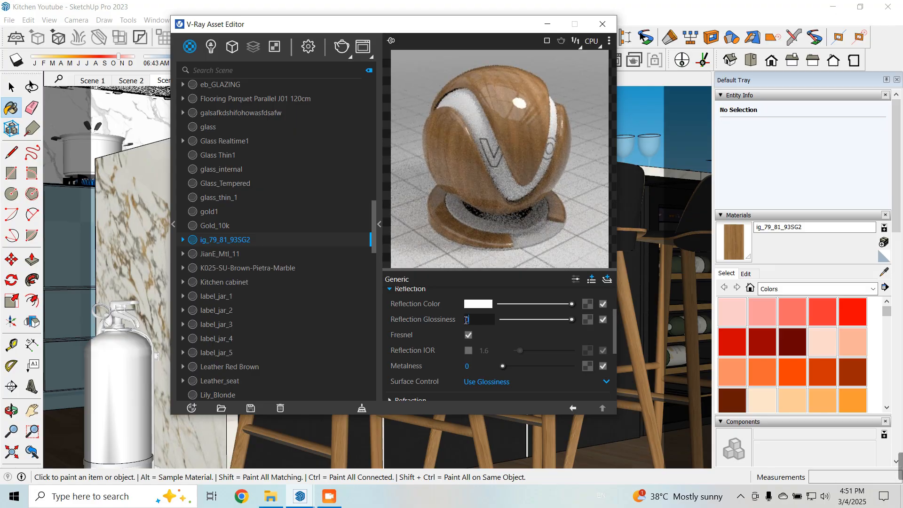
{"action": "key", "text": "Return"}
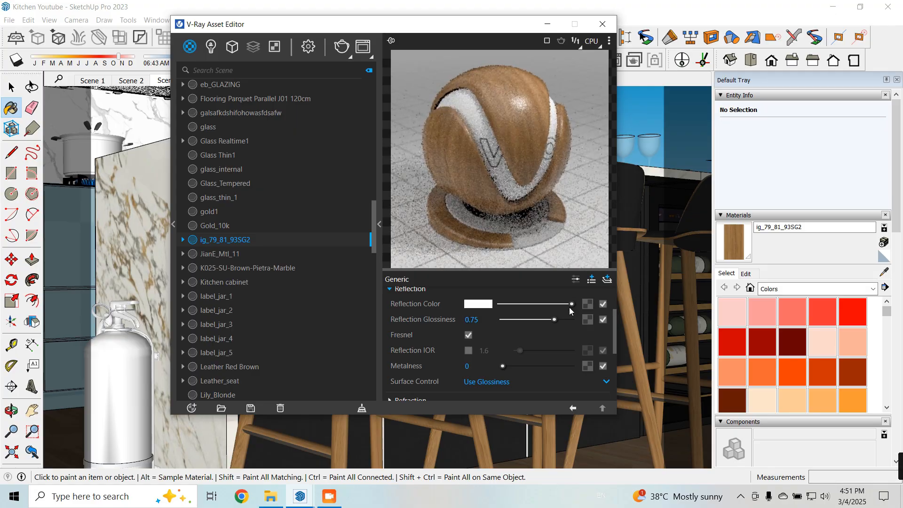
Step: Show the stool wood's advanced settings, change its reflection BRDF to Blinn, and minimize the V-Ray Asset Editor
{"action": "left_click", "coordinate": [576, 280]}
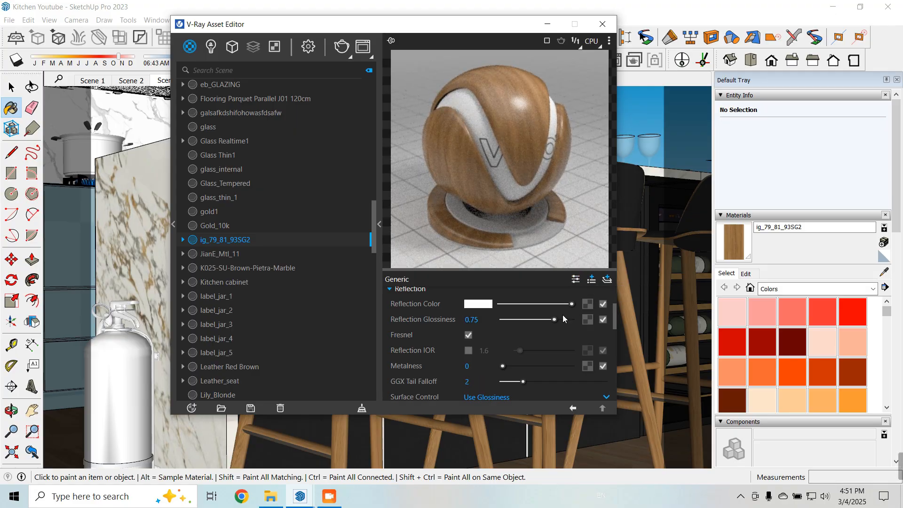
{"action": "scroll", "coordinate": [481, 362], "scroll_direction": "down", "scroll_amount": 2}
{"action": "left_click", "coordinate": [499, 363]}
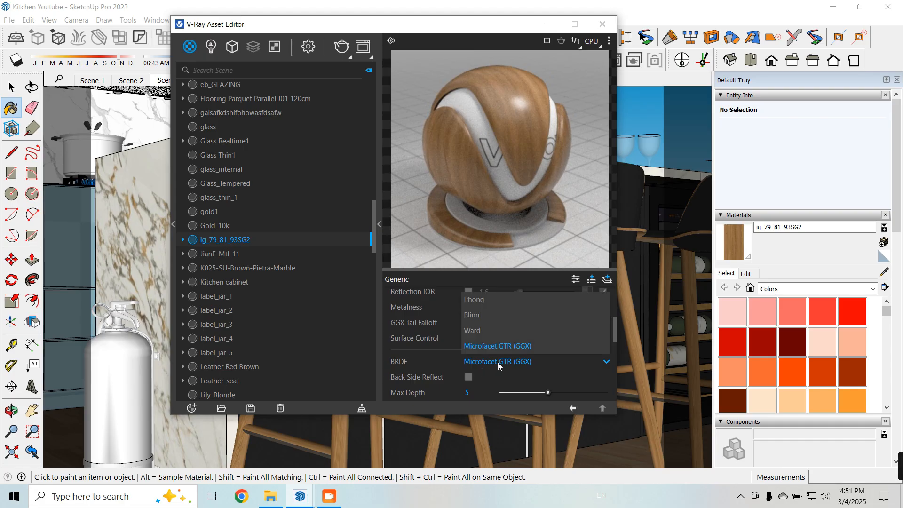
{"action": "left_click", "coordinate": [482, 319]}
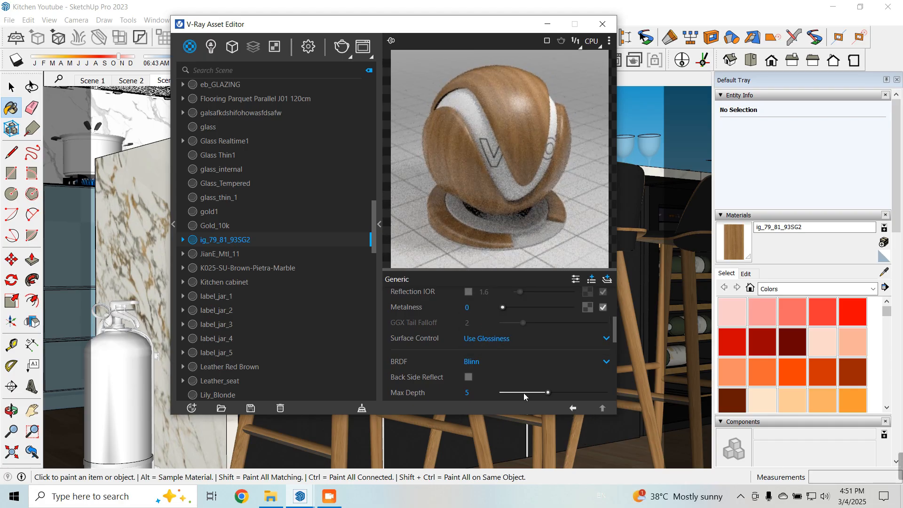
{"action": "left_click", "coordinate": [485, 363]}
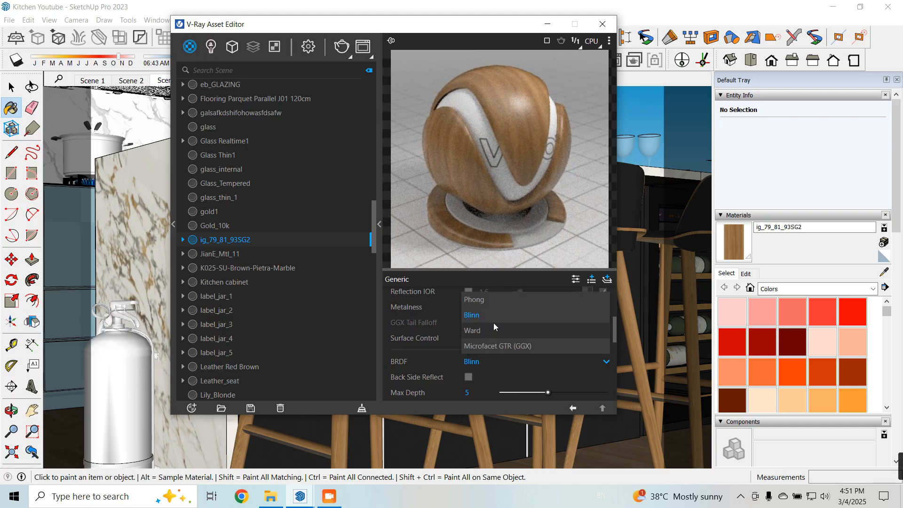
{"action": "left_click", "coordinate": [573, 408]}
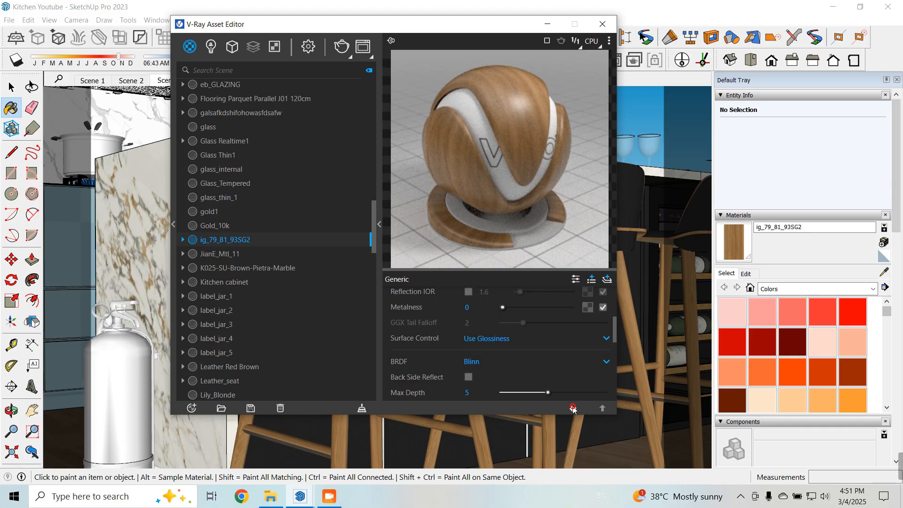
{"action": "left_click", "coordinate": [547, 24]}
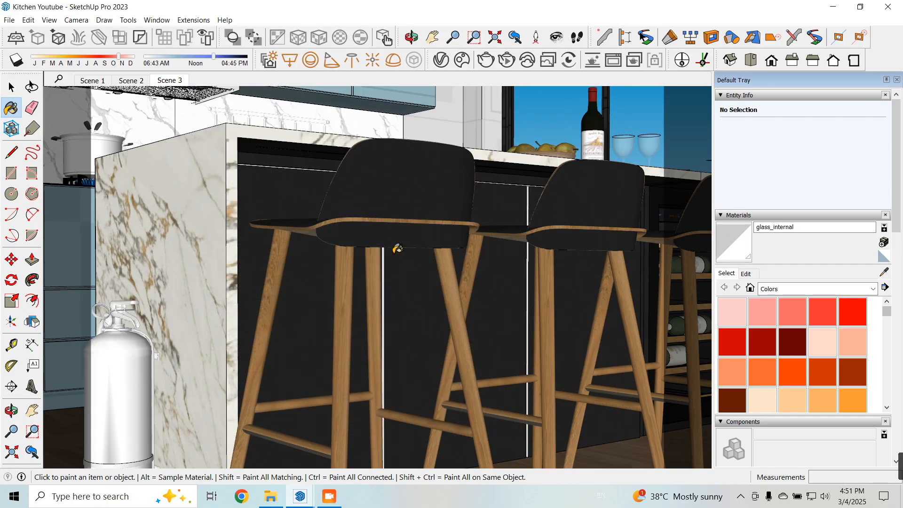
Step: Enter the island group, select the front bar stool component and apply V-Ray tri-planar projection to its textures
{"action": "key", "text": "space"}
{"action": "left_click", "coordinate": [347, 299]}
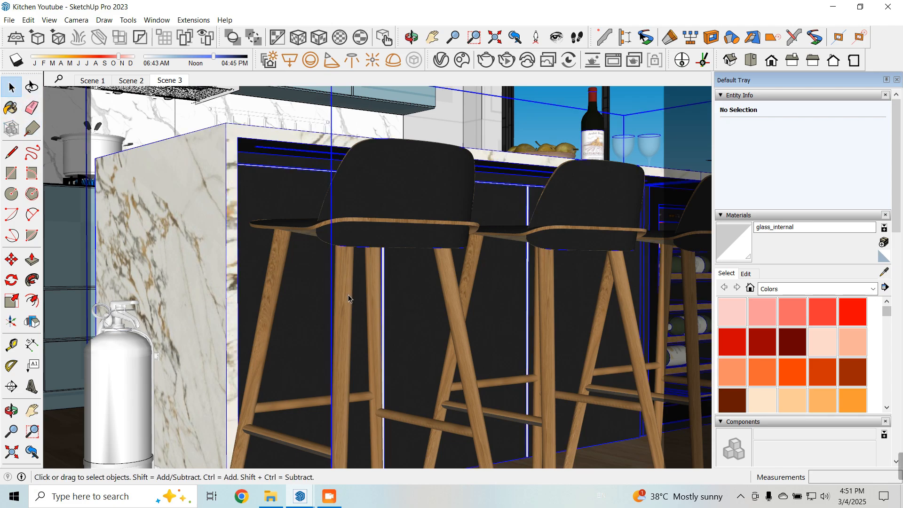
{"action": "double_click", "coordinate": [348, 290]}
{"action": "left_click", "coordinate": [343, 289]}
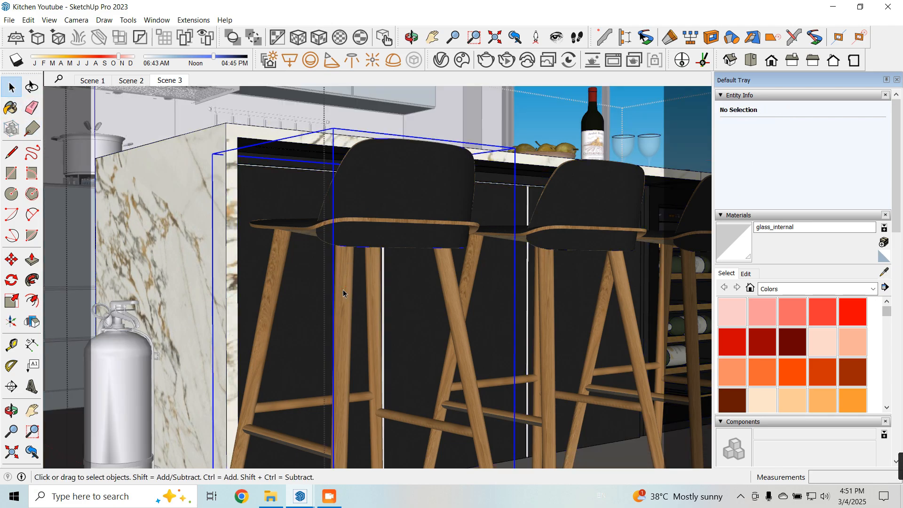
{"action": "left_click", "coordinate": [325, 37]}
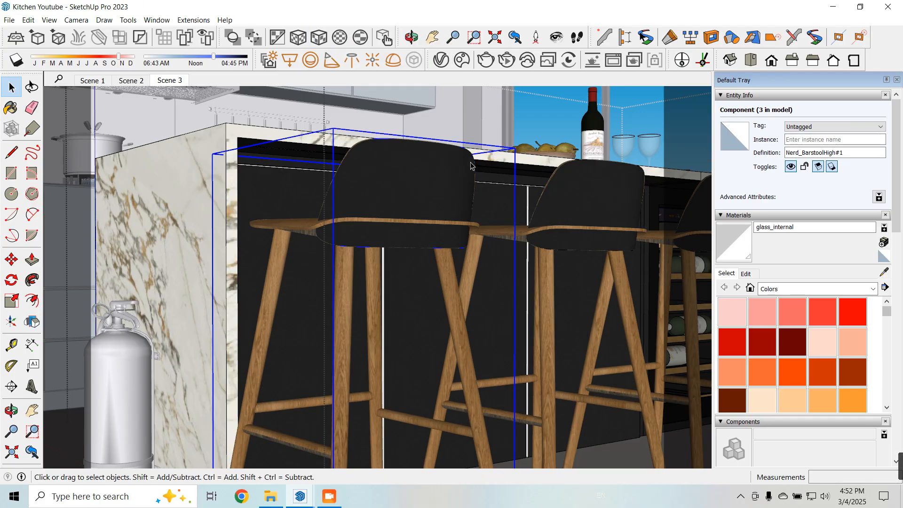
{"action": "scroll", "coordinate": [461, 376], "scroll_direction": "down", "scroll_amount": 7}
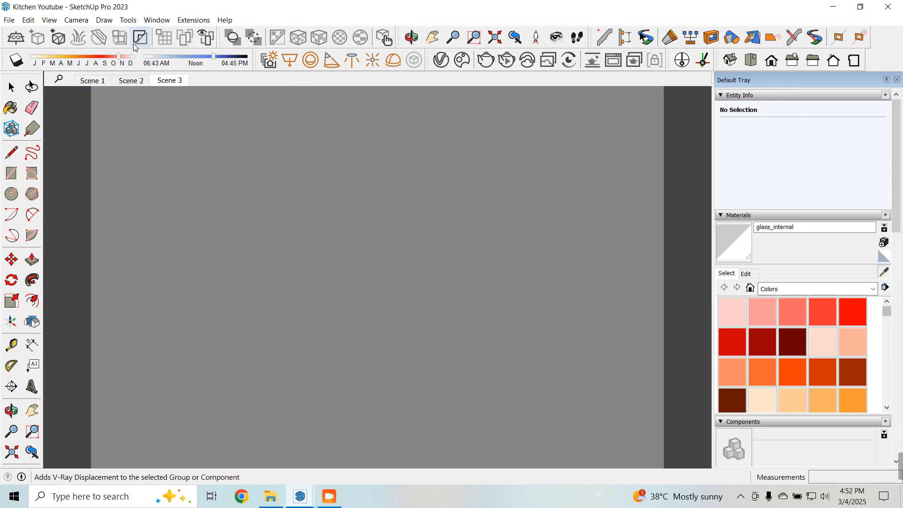
Step: From Scene 3, sample the island's marble and replace its diffuse bitmap with the black marble image 0f9e6f5a524249fa6977325c785f2b23 from the Project folder
{"action": "left_click", "coordinate": [170, 80]}
{"action": "left_click", "coordinate": [365, 358]}
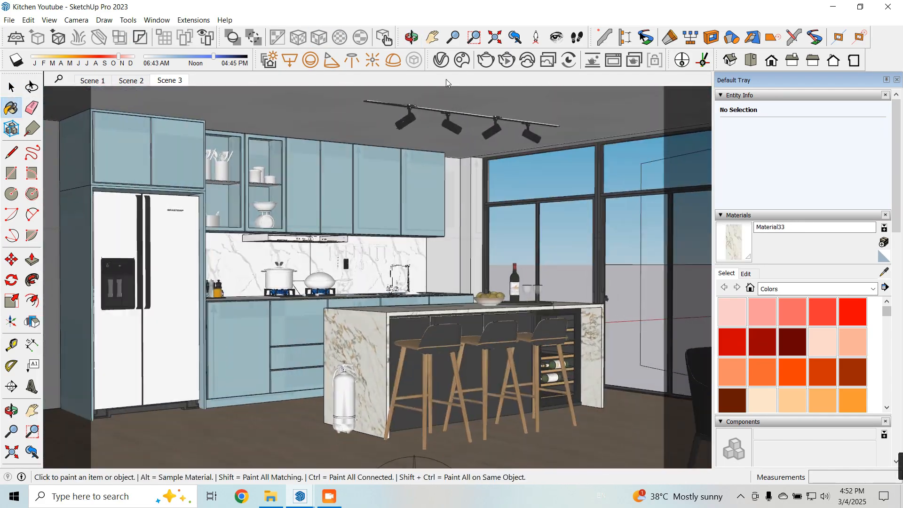
{"action": "left_click", "coordinate": [441, 61]}
{"action": "left_click", "coordinate": [588, 329]}
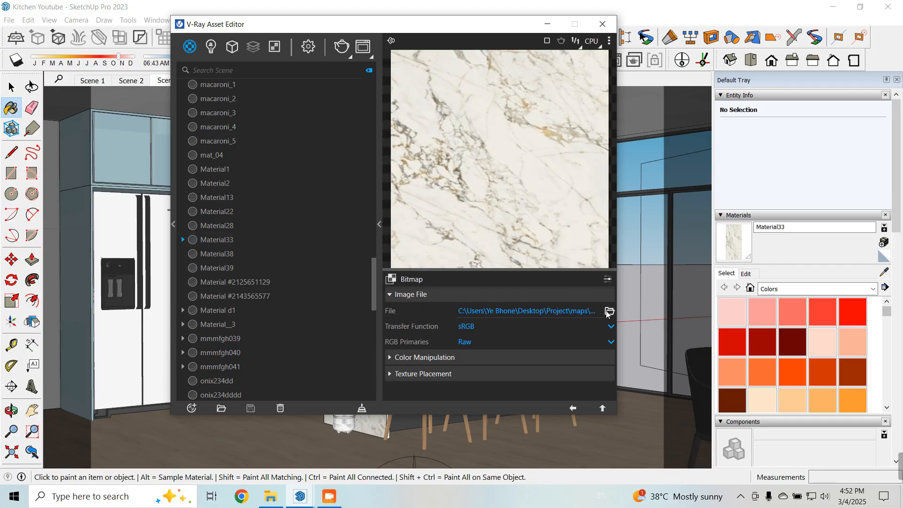
{"action": "left_click", "coordinate": [610, 312]}
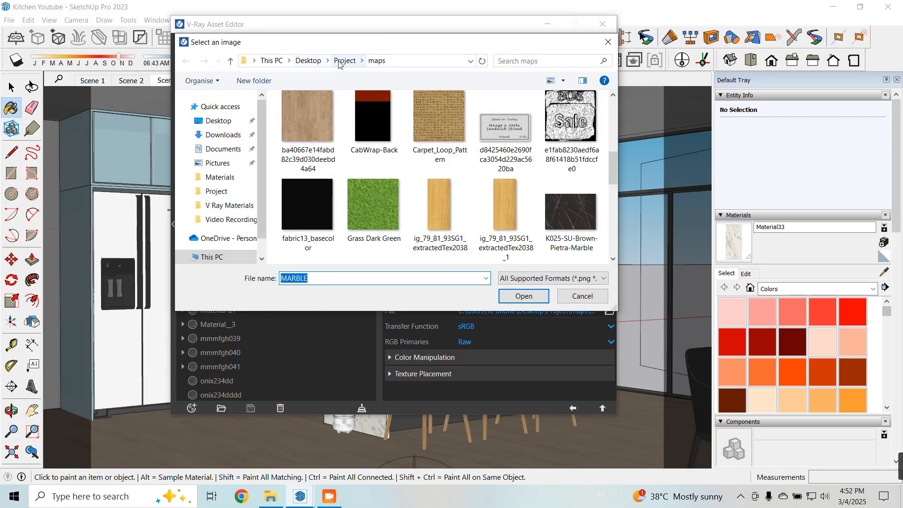
{"action": "left_click", "coordinate": [339, 61]}
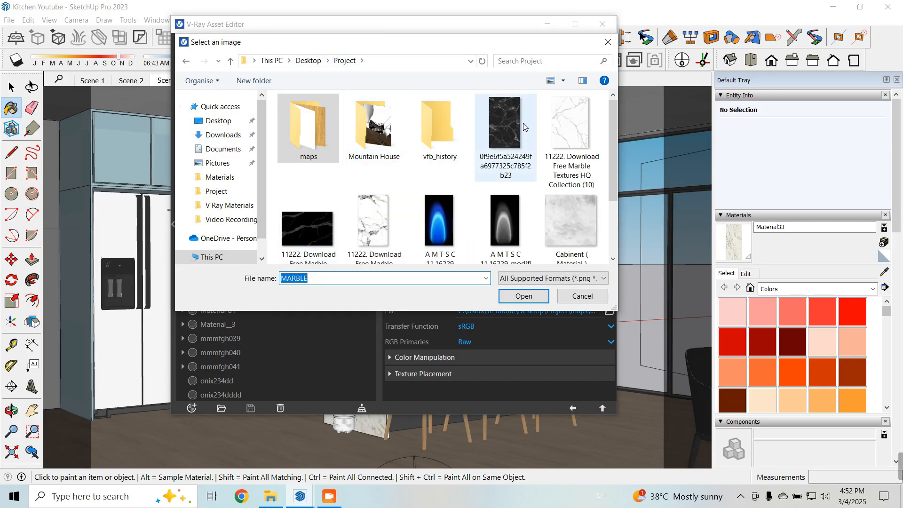
{"action": "left_click", "coordinate": [525, 126]}
{"action": "left_click", "coordinate": [524, 296]}
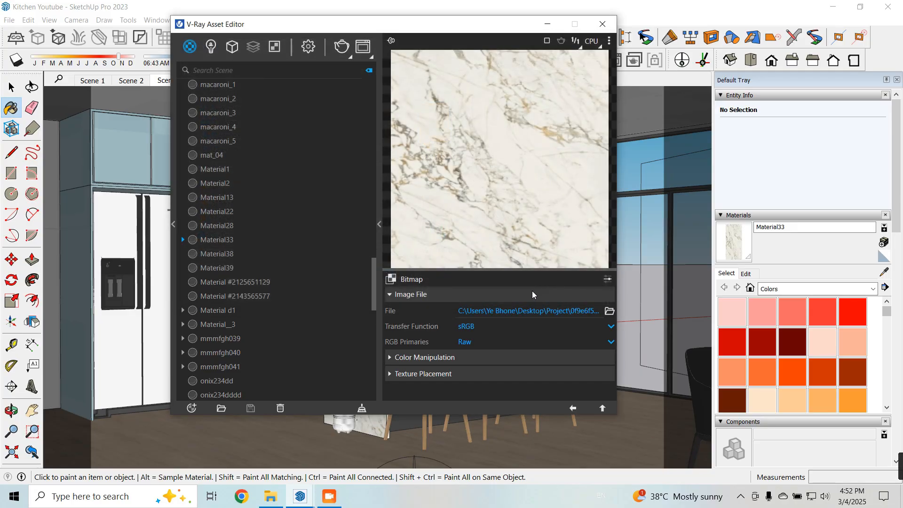
{"action": "left_click", "coordinate": [573, 408]}
Step: Set the island marble's reflection color to white and its reflection glossiness to 0.95
{"action": "left_click", "coordinate": [433, 347]}
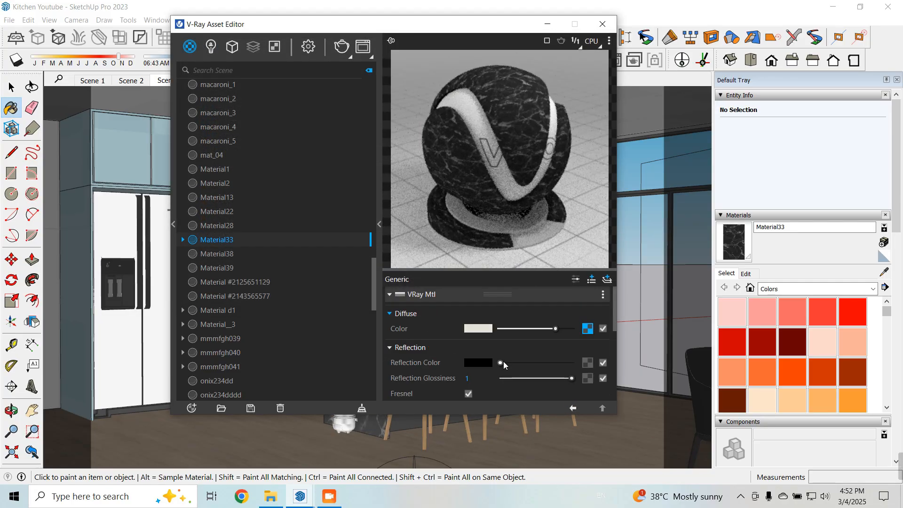
{"action": "left_click", "coordinate": [486, 378]}
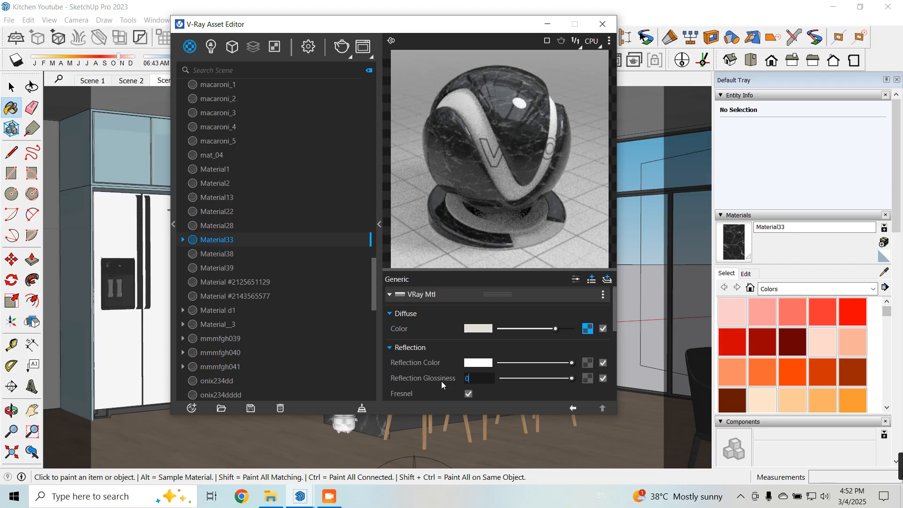
{"action": "type", "text": "0.95"}
{"action": "key", "text": "Return"}
Step: Switch the material preview to the Floor scene to check the black marble, and close the V-Ray Asset Editor
{"action": "left_click", "coordinate": [609, 41]}
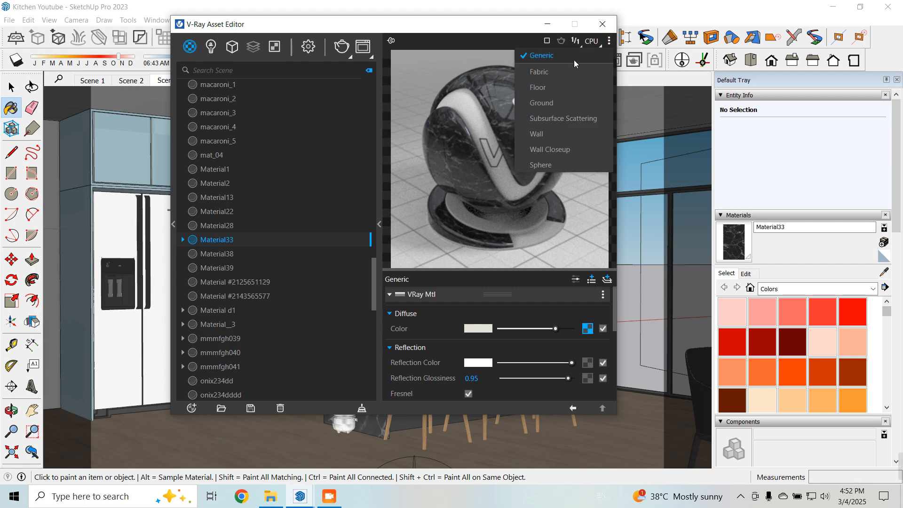
{"action": "left_click", "coordinate": [551, 85]}
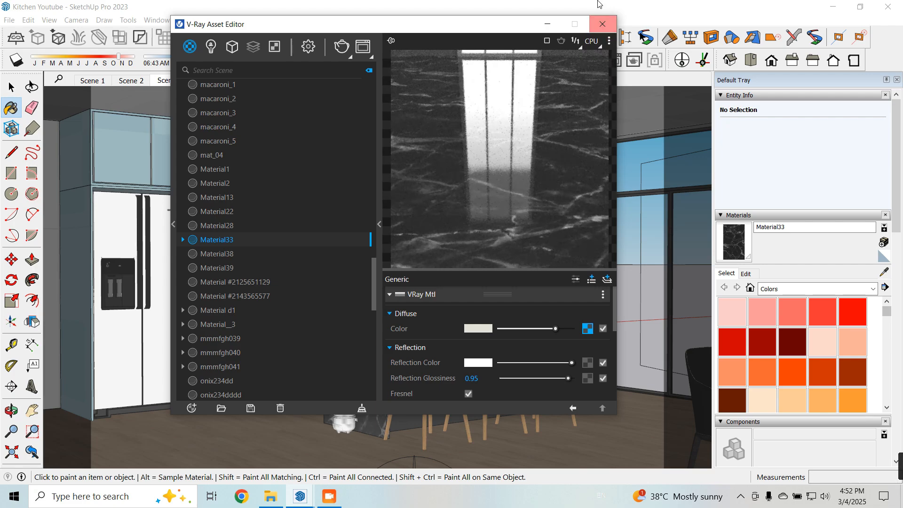
{"action": "left_click", "coordinate": [602, 24]}
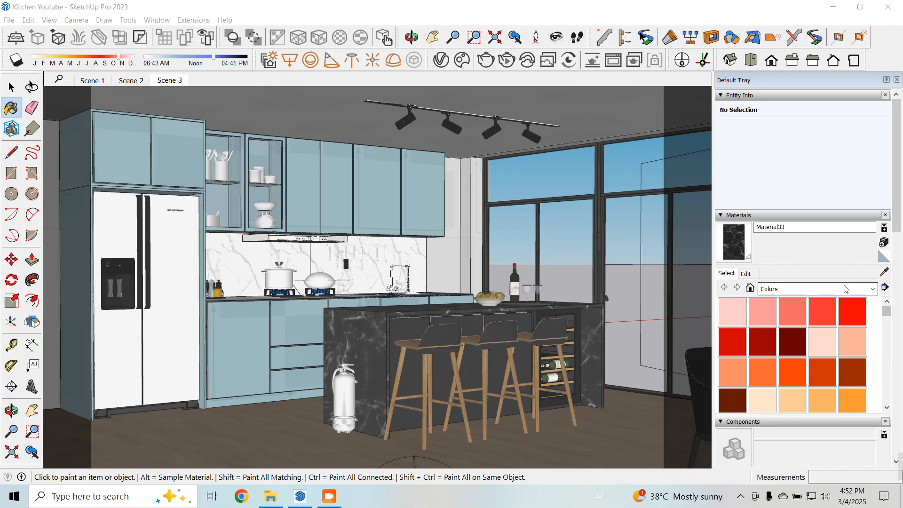
Step: Sample the backsplash's Wall Tile material and replace its diffuse bitmap with "11222. Download Free Marble Textures HQ Collection (236)"
{"action": "left_click", "coordinate": [883, 273]}
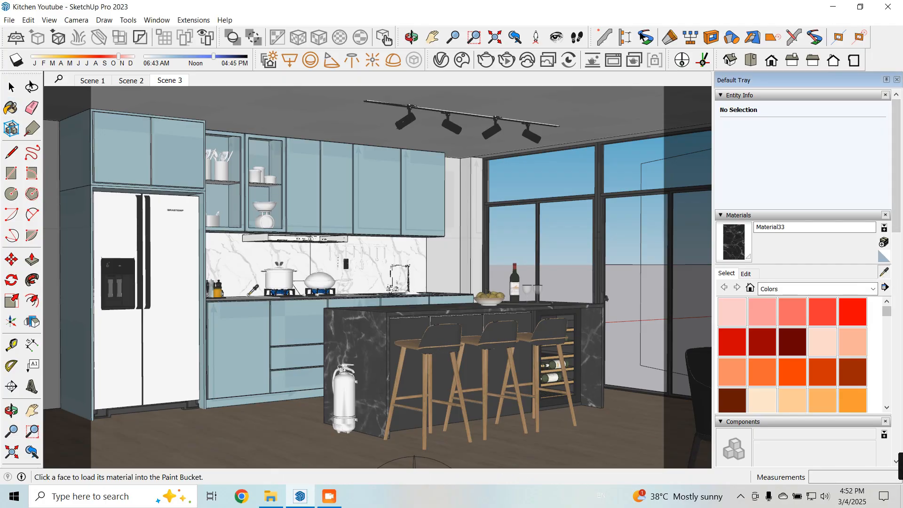
{"action": "scroll", "coordinate": [255, 284], "scroll_direction": "up", "scroll_amount": 3}
{"action": "left_click", "coordinate": [240, 237]}
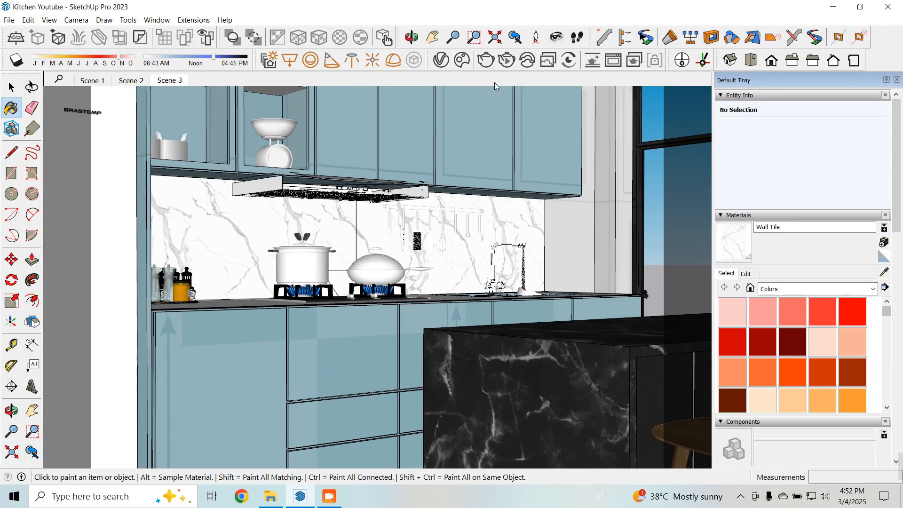
{"action": "left_click", "coordinate": [440, 60]}
{"action": "left_click", "coordinate": [588, 329]}
{"action": "left_click", "coordinate": [609, 312]}
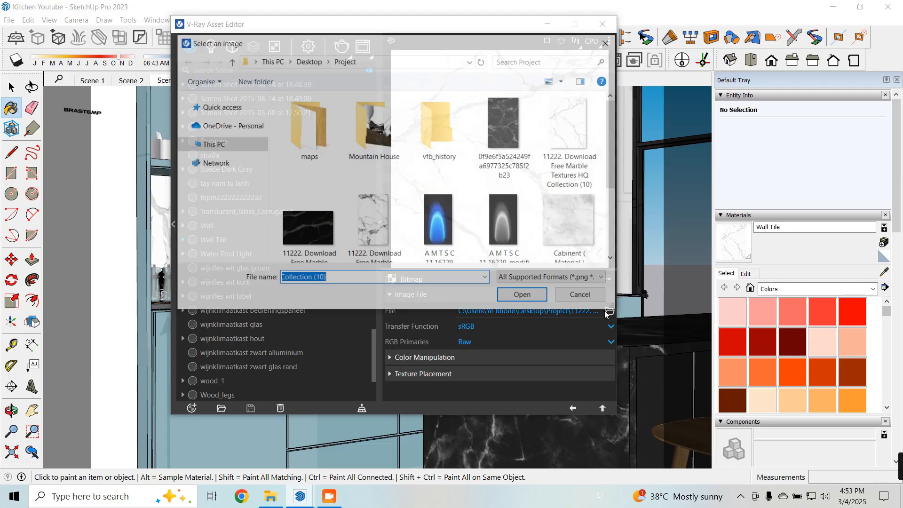
{"action": "left_click", "coordinate": [394, 241]}
{"action": "left_click", "coordinate": [523, 295]}
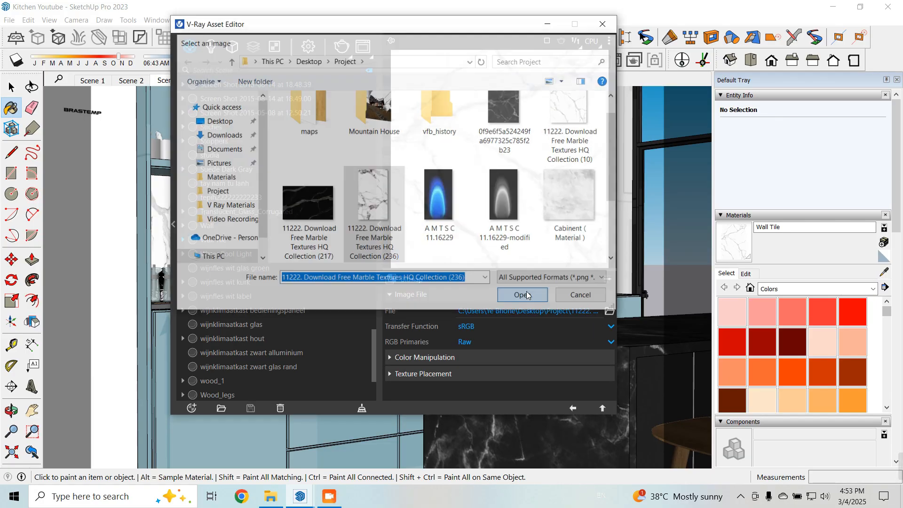
Step: Set the Wall Tile material's reflection IOR to 1.6 and close the V-Ray Asset Editor
{"action": "left_click", "coordinate": [573, 407]}
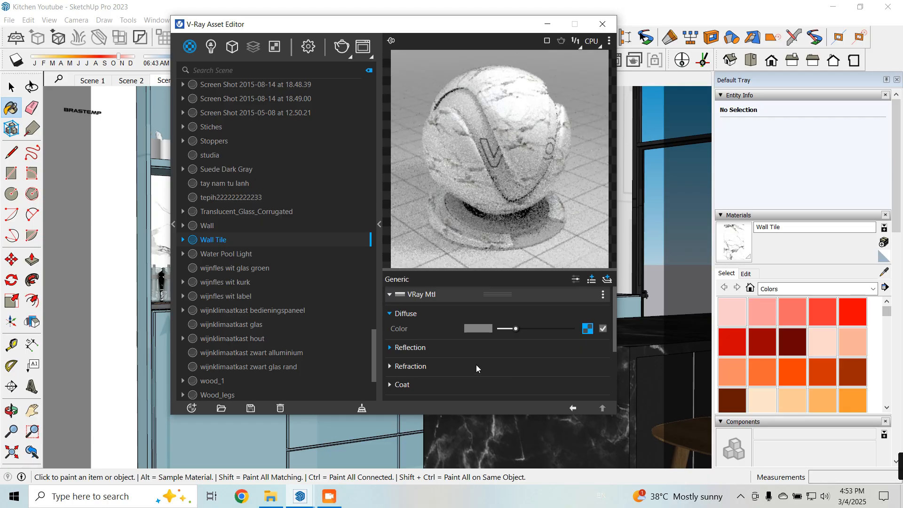
{"action": "left_click", "coordinate": [442, 349]}
{"action": "scroll", "coordinate": [471, 353], "scroll_direction": "down", "scroll_amount": 1}
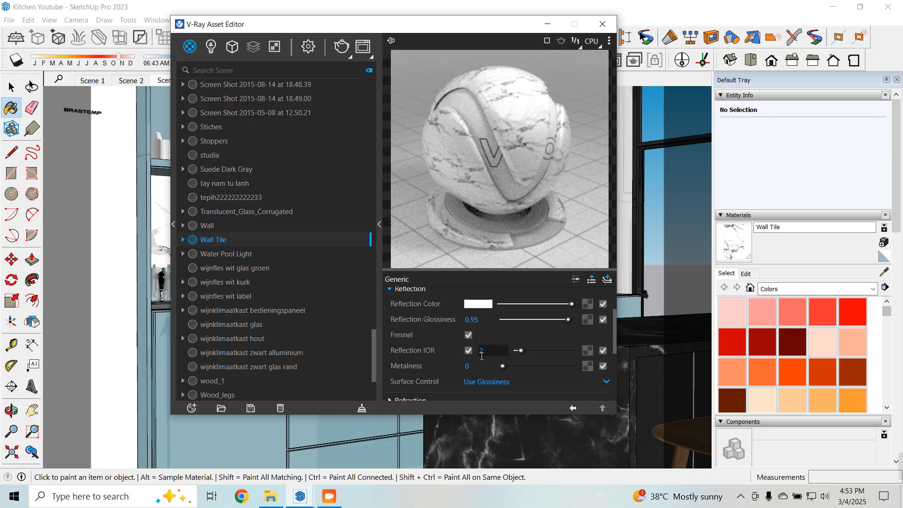
{"action": "scroll", "coordinate": [469, 370], "scroll_direction": "down", "scroll_amount": 1}
{"action": "scroll", "coordinate": [484, 333], "scroll_direction": "up", "scroll_amount": 1}
{"action": "left_click_drag", "start_coordinate": [494, 351], "coordinate": [449, 350]}
{"action": "type", "text": "1.6"}
{"action": "key", "text": "Return"}
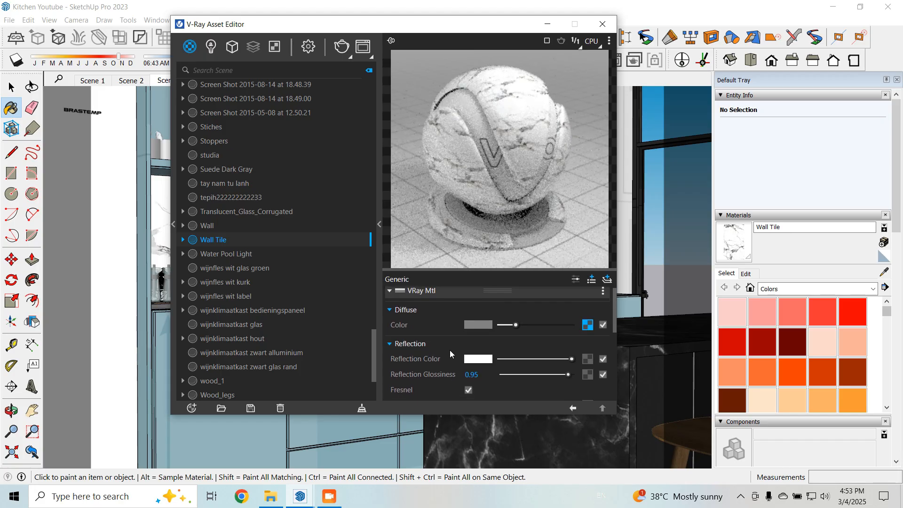
{"action": "left_click", "coordinate": [471, 366]}
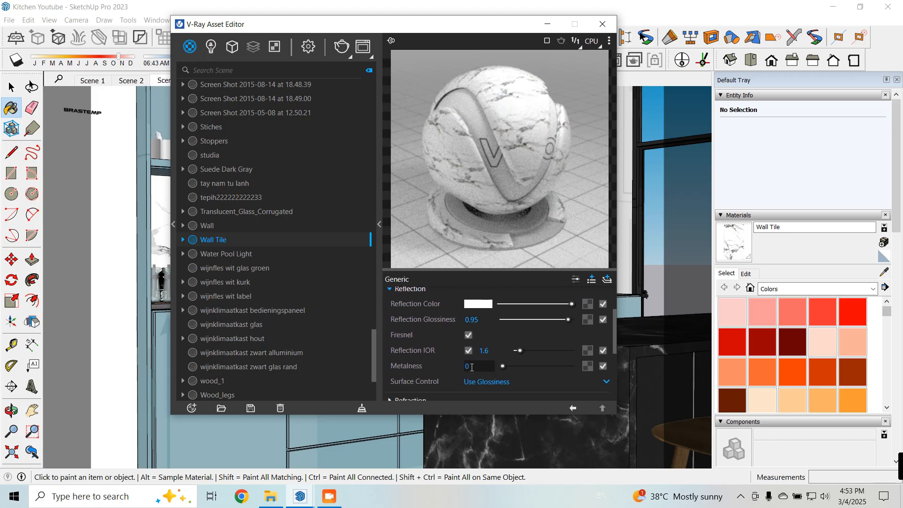
{"action": "scroll", "coordinate": [460, 356], "scroll_direction": "up", "scroll_amount": 2}
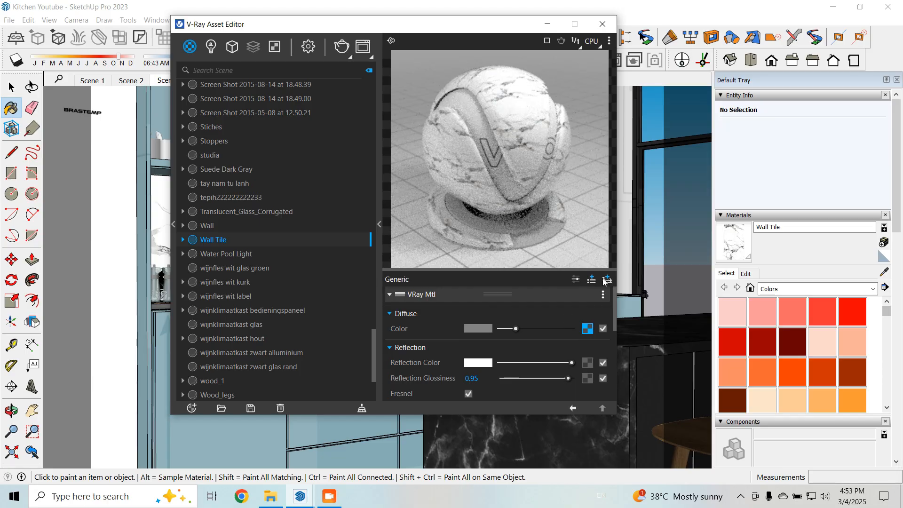
{"action": "left_click", "coordinate": [602, 24]}
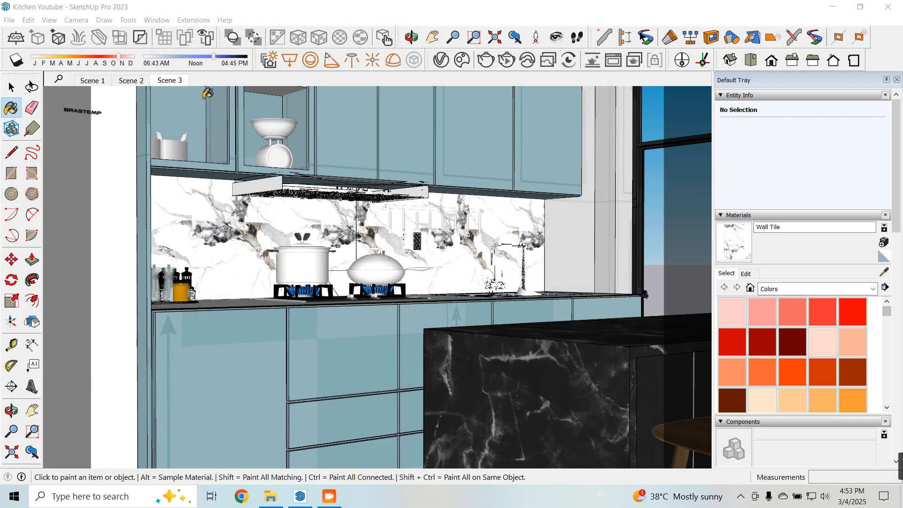
{"action": "left_click", "coordinate": [162, 80]}
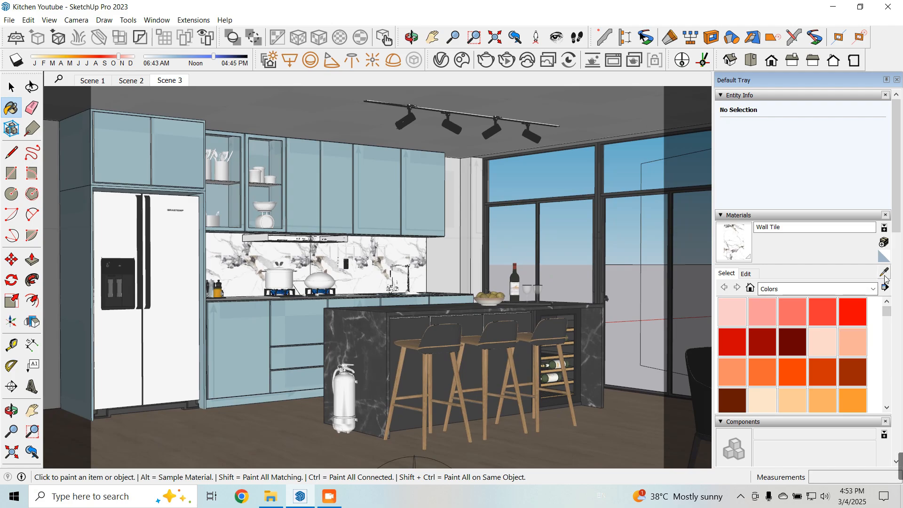
{"action": "left_click", "coordinate": [884, 273]}
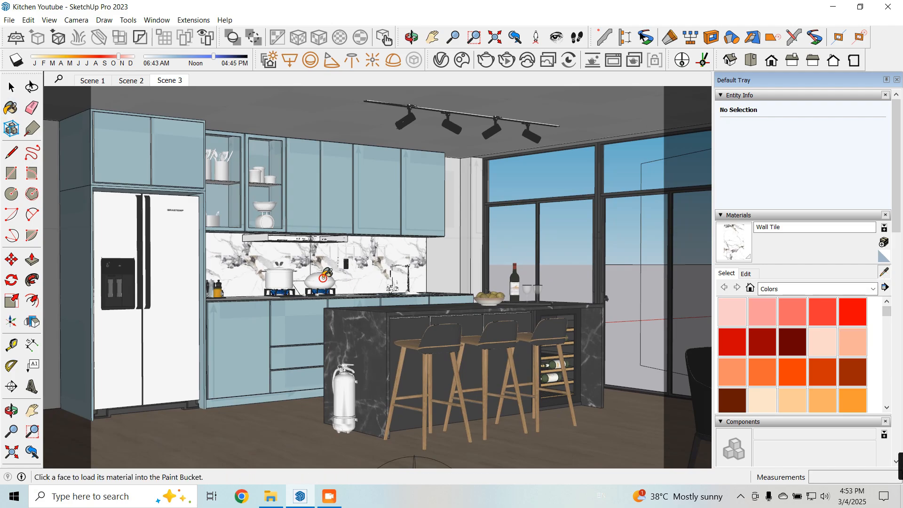
{"action": "left_click", "coordinate": [322, 277]}
{"action": "scroll", "coordinate": [324, 273], "scroll_direction": "up", "scroll_amount": 5}
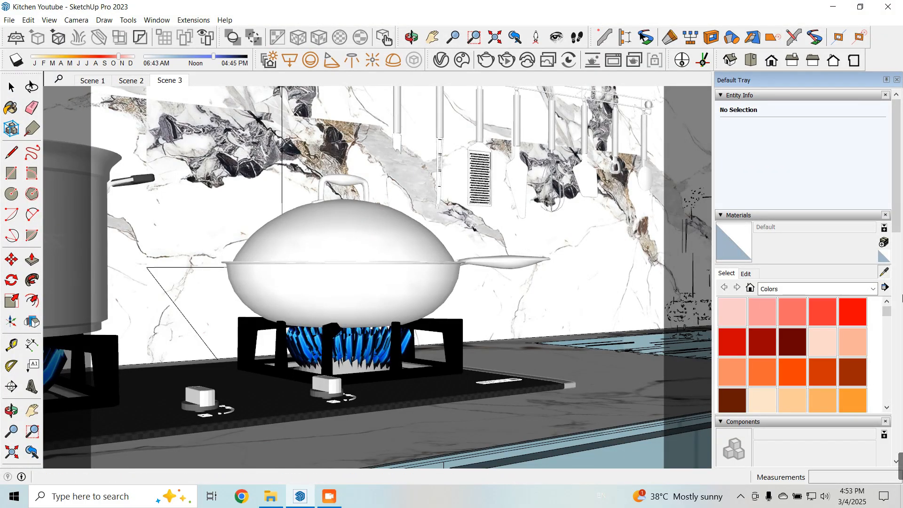
{"action": "left_click", "coordinate": [244, 280]}
{"action": "left_click", "coordinate": [441, 60]}
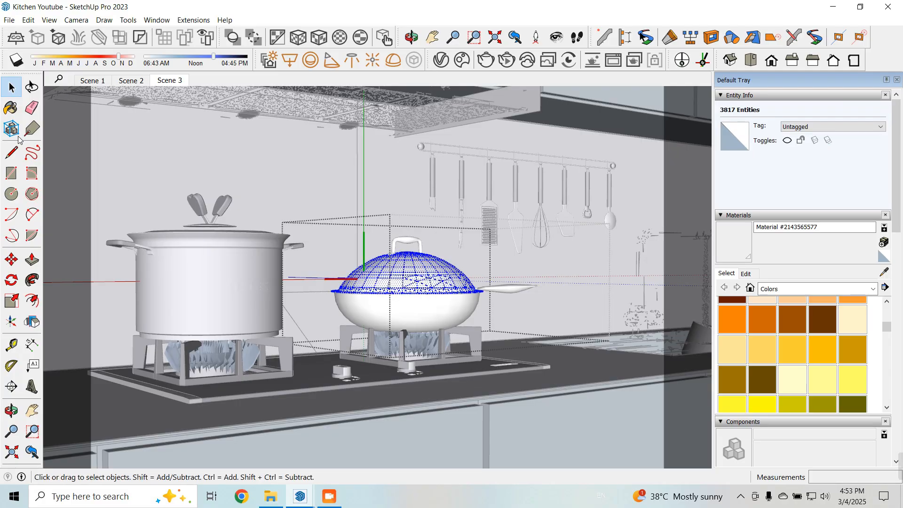
{"action": "left_click", "coordinate": [10, 108]}
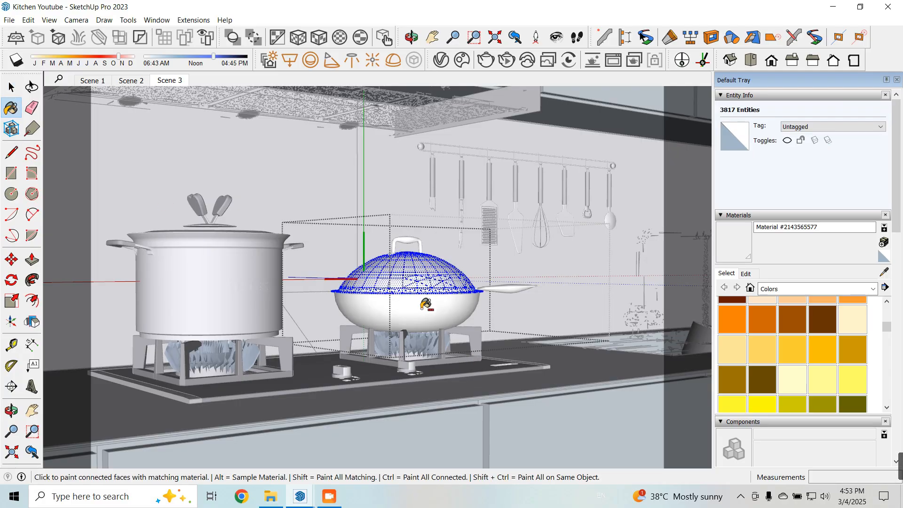
{"action": "key", "text": "space"}
{"action": "left_click", "coordinate": [547, 265]}
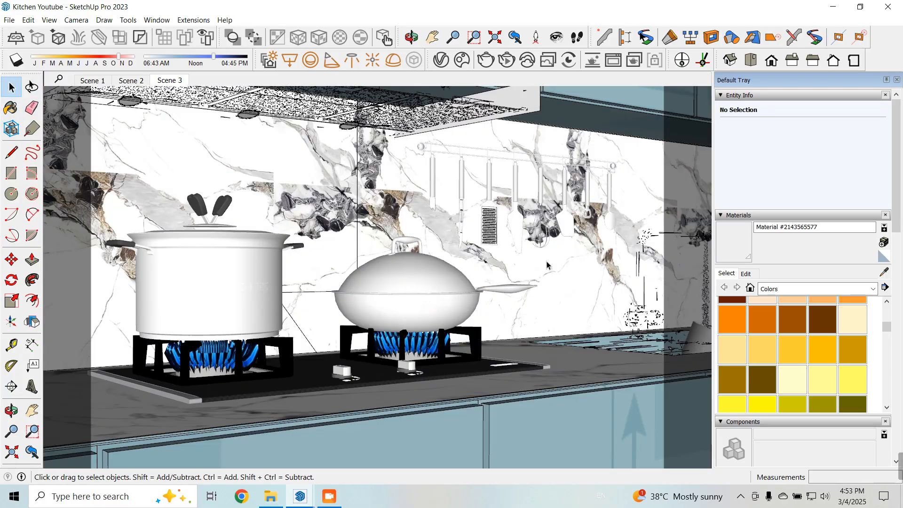
Step: Sample the black metal material on the stove's burner and examine its reflection settings in the V-Ray Asset Editor
{"action": "left_click", "coordinate": [884, 272]}
{"action": "left_click", "coordinate": [189, 351]}
{"action": "left_click", "coordinate": [441, 60]}
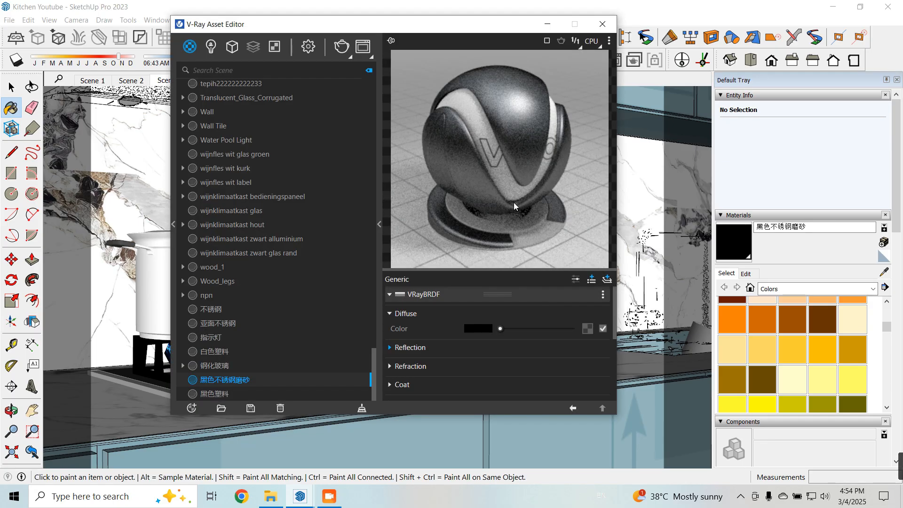
{"action": "left_click", "coordinate": [419, 348]}
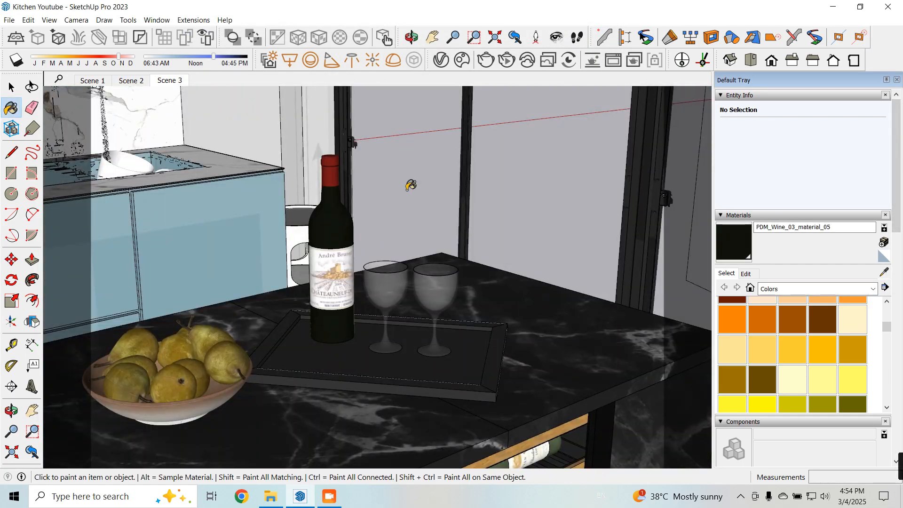
Step: Set the reflection and refraction colors of the wine bottle glass, PDM_Wine_03_material_05, to full white
{"action": "left_click", "coordinate": [441, 60]}
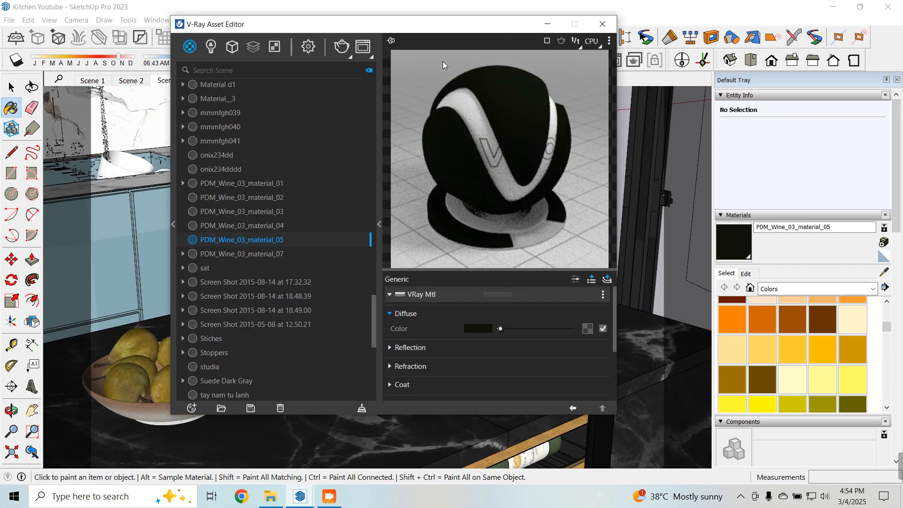
{"action": "left_click", "coordinate": [474, 352]}
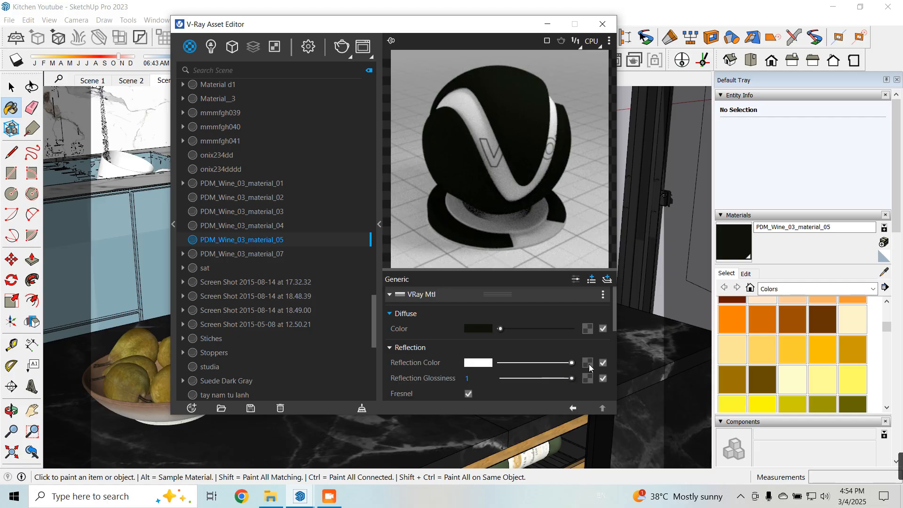
{"action": "left_click", "coordinate": [412, 348]}
{"action": "left_click", "coordinate": [412, 366]}
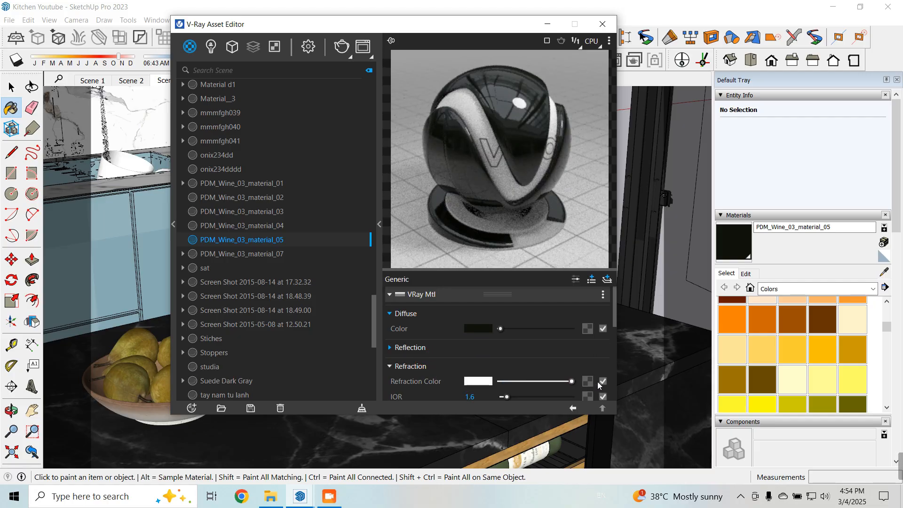
{"action": "left_click_drag", "start_coordinate": [597, 382], "coordinate": [597, 382]}
{"action": "scroll", "coordinate": [423, 363], "scroll_direction": "down", "scroll_amount": 1}
{"action": "scroll", "coordinate": [442, 355], "scroll_direction": "up", "scroll_amount": 1}
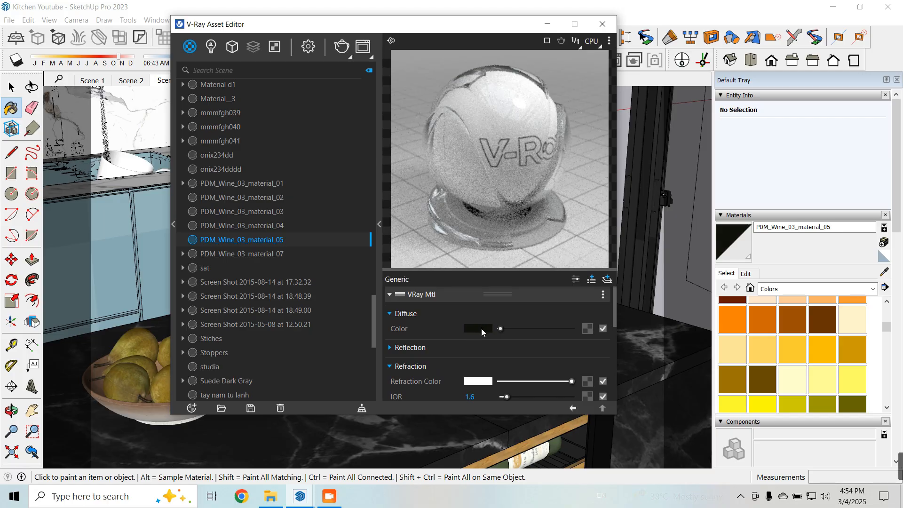
Step: Paste the dark diffuse color into the bottle glass's fog color, set the fog depth to 15 cm, and close the editor
{"action": "scroll", "coordinate": [482, 348], "scroll_direction": "down", "scroll_amount": 3}
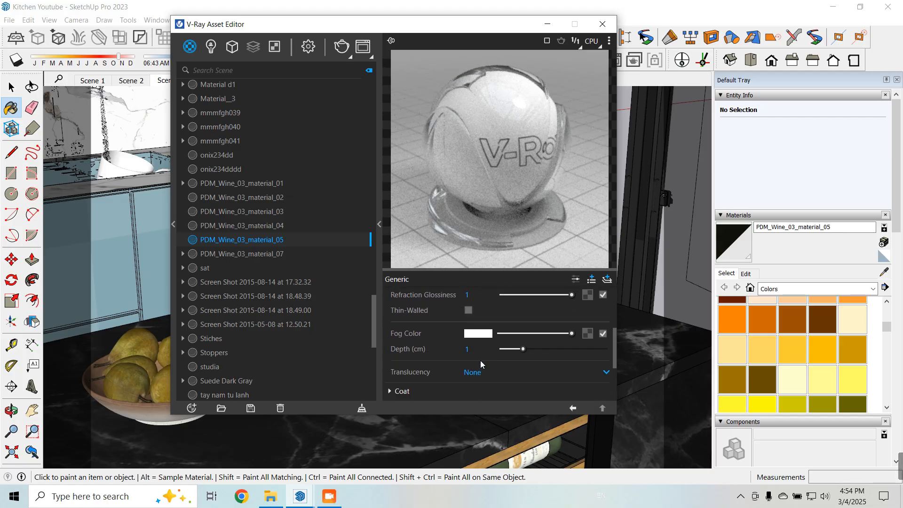
{"action": "right_click", "coordinate": [484, 334]}
{"action": "left_click", "coordinate": [495, 375]}
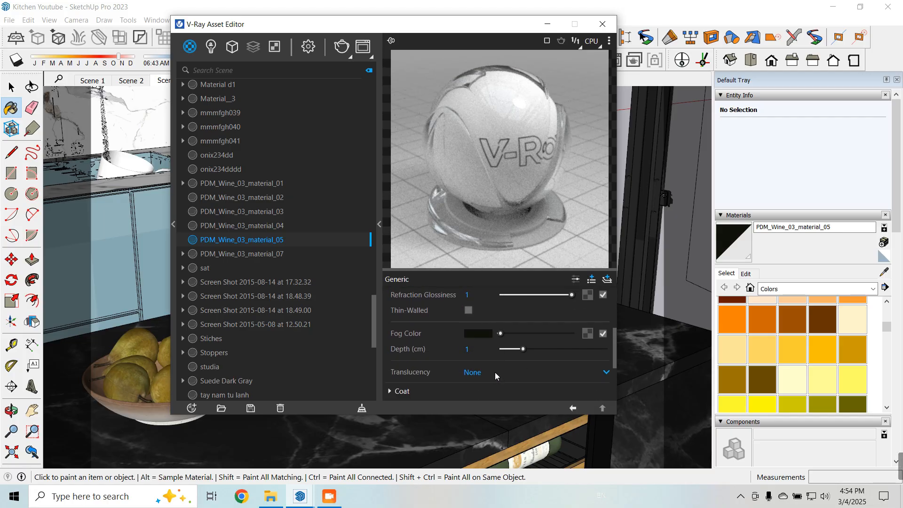
{"action": "double_click", "coordinate": [484, 349]}
{"action": "type", "text": "20"}
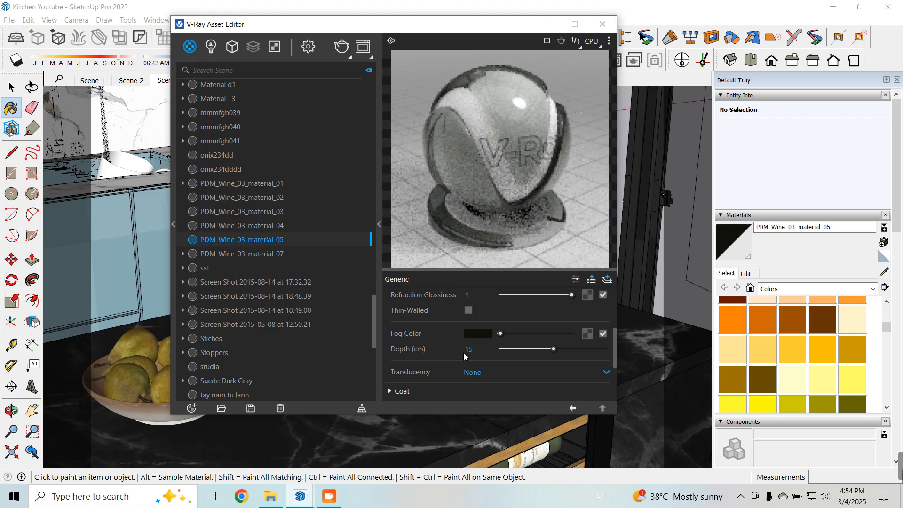
{"action": "left_click", "coordinate": [602, 23]}
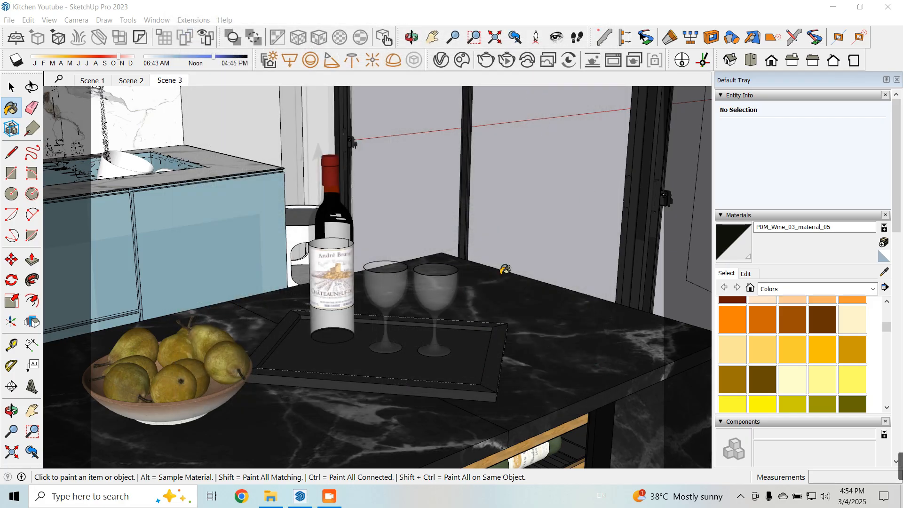
Step: Sample the wine bottle's label material and check it in the V-Ray Asset Editor
{"action": "scroll", "coordinate": [326, 217], "scroll_direction": "up", "scroll_amount": 3}
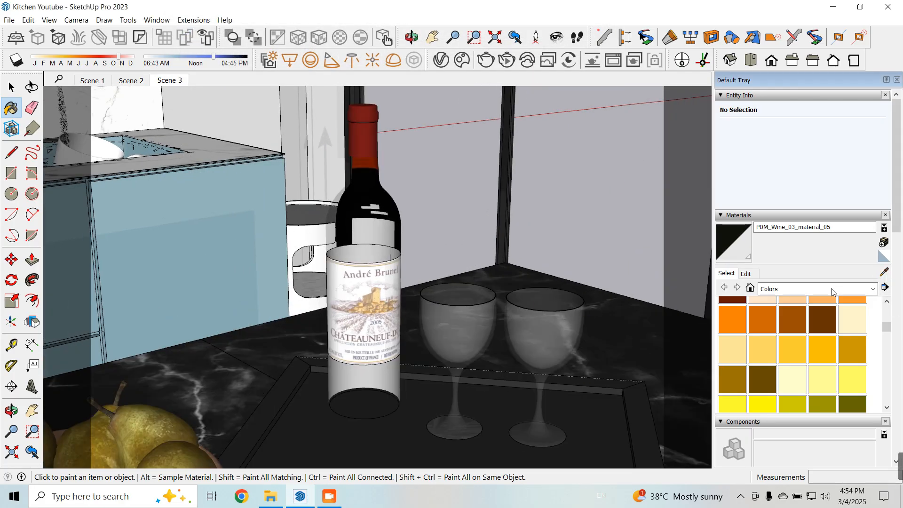
{"action": "left_click", "coordinate": [373, 294], "text": "alt"}
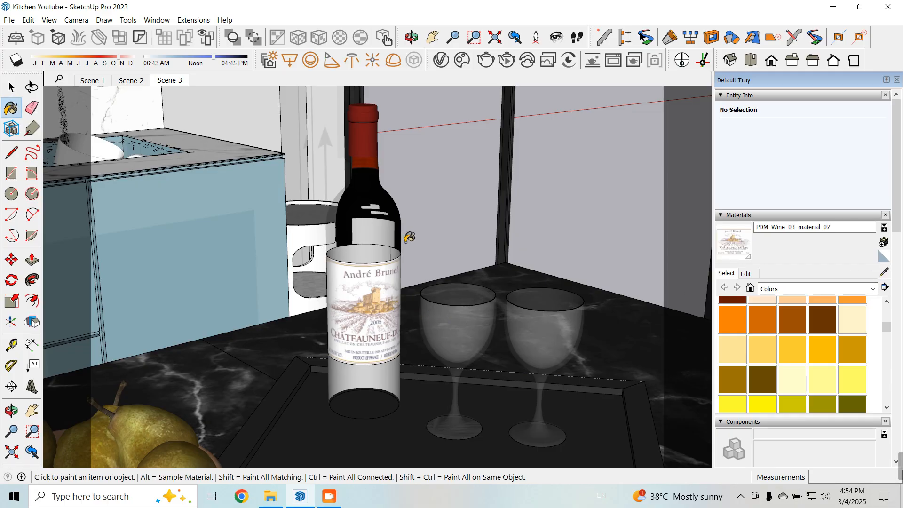
{"action": "left_click", "coordinate": [445, 60]}
{"action": "left_click", "coordinate": [602, 23]}
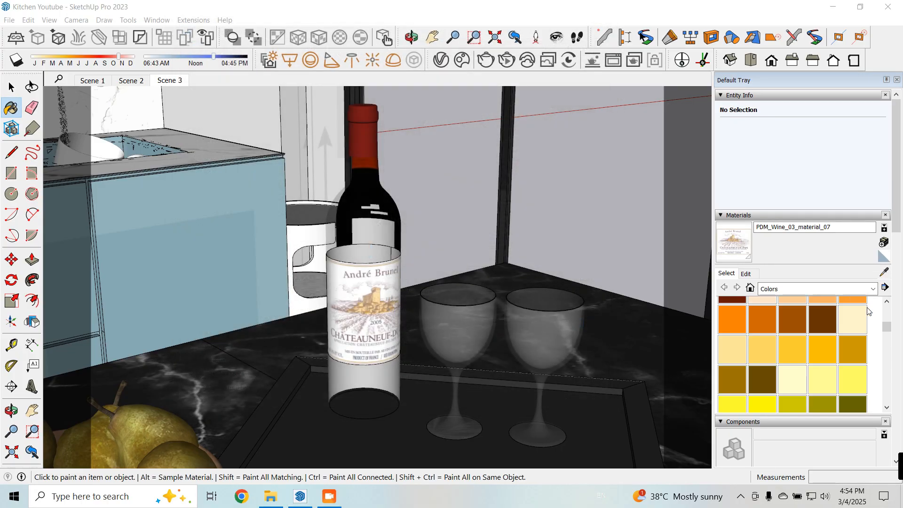
Step: Sample the bottle's red cap material, PDM_Wine_03_material_03, and set its reflection color to full white
{"action": "left_click", "coordinate": [883, 273]}
{"action": "left_click", "coordinate": [374, 140]}
{"action": "left_click", "coordinate": [441, 60]}
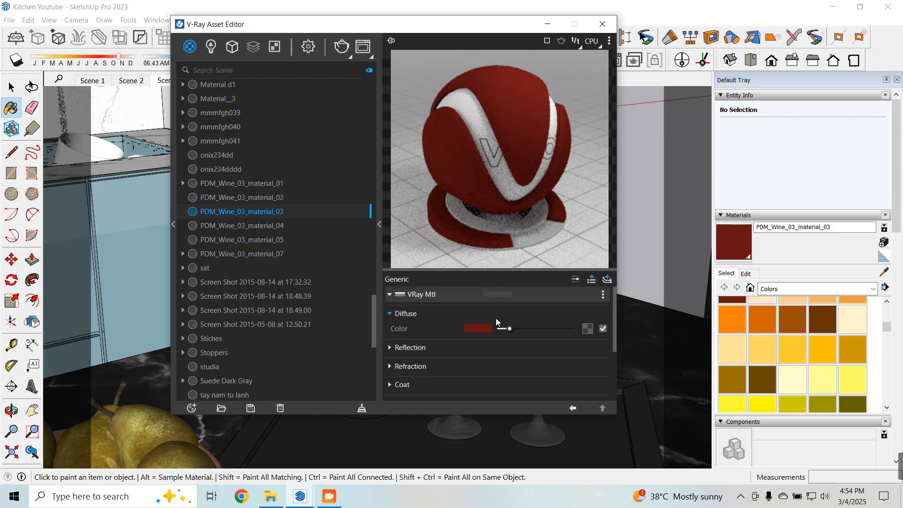
{"action": "left_click", "coordinate": [439, 347]}
{"action": "left_click_drag", "start_coordinate": [498, 362], "coordinate": [574, 362]}
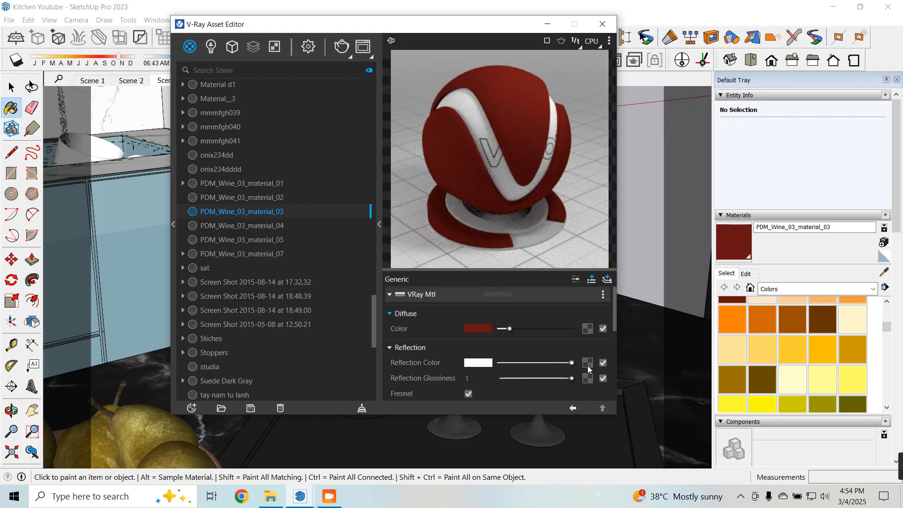
{"action": "left_click", "coordinate": [406, 348]}
{"action": "left_click", "coordinate": [407, 348]}
Step: Set the red cap material's metalness to 1 and reflection glossiness to 0.75, then close the V-Ray Asset Editor
{"action": "scroll", "coordinate": [474, 367], "scroll_direction": "down", "scroll_amount": 2}
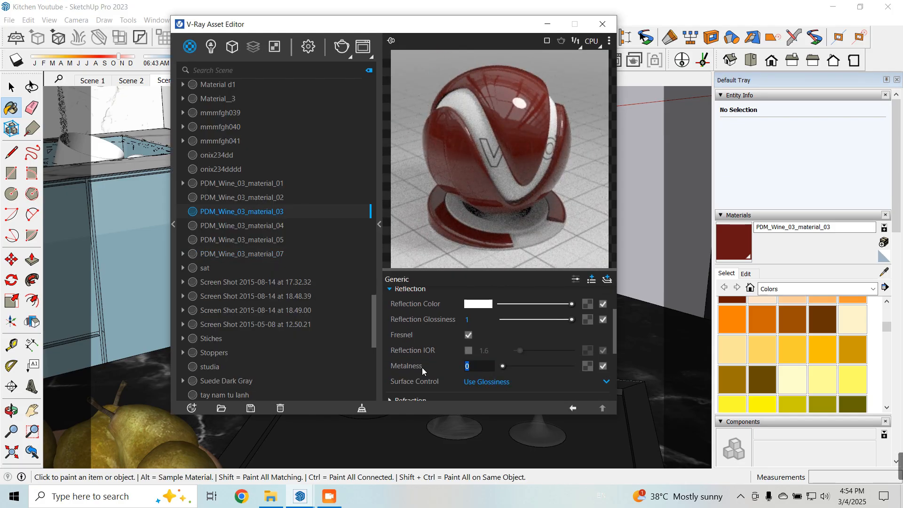
{"action": "type", "text": "1"}
{"action": "key", "text": "Return"}
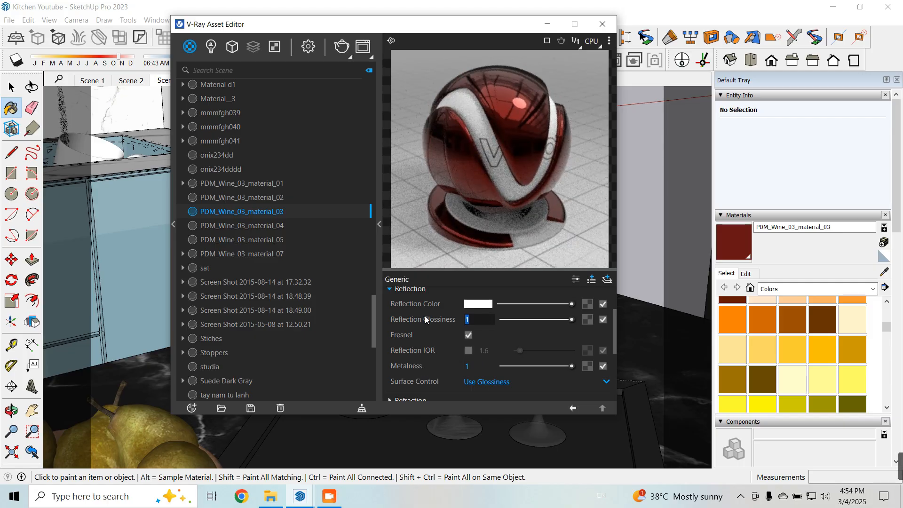
{"action": "type", "text": "0.75"}
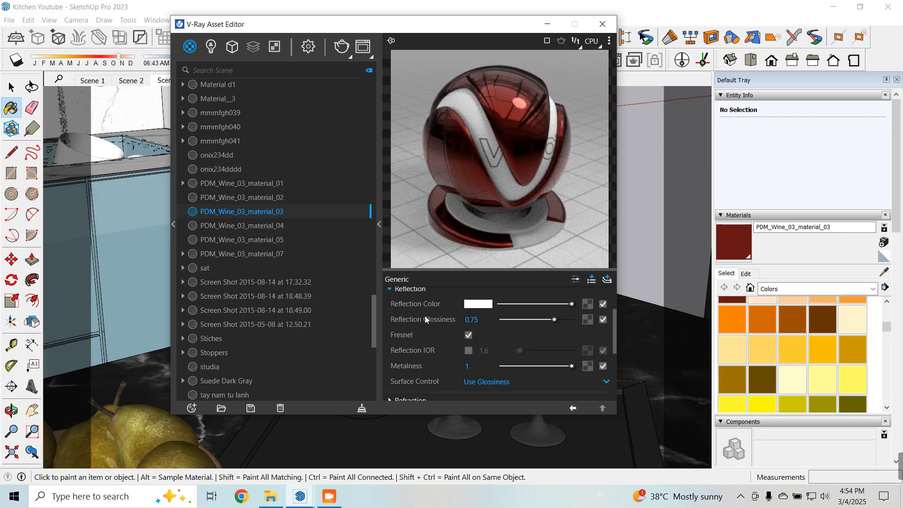
{"action": "scroll", "coordinate": [439, 350], "scroll_direction": "up", "scroll_amount": 2}
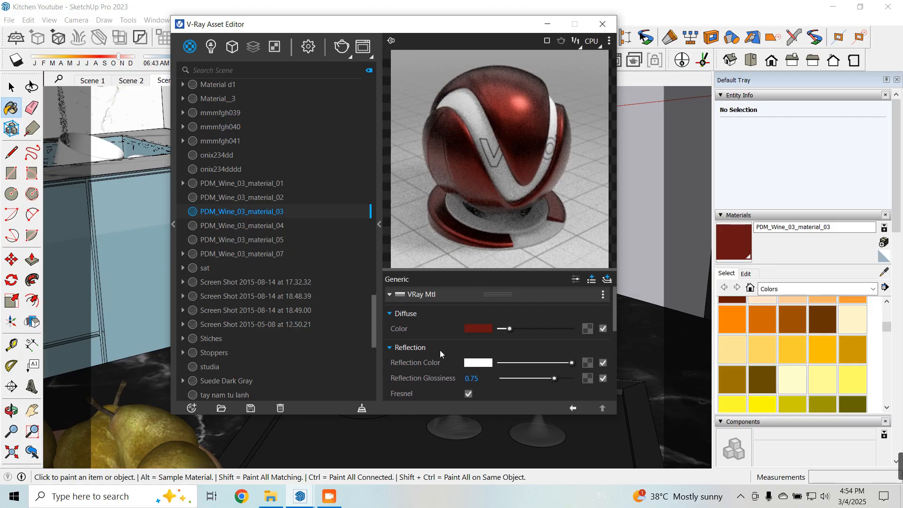
{"action": "scroll", "coordinate": [445, 348], "scroll_direction": "down", "scroll_amount": 2}
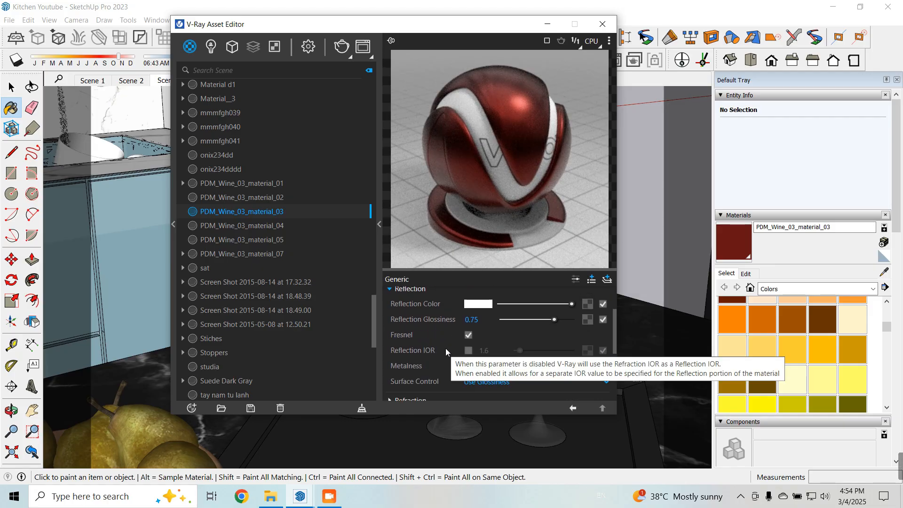
{"action": "scroll", "coordinate": [445, 347], "scroll_direction": "up", "scroll_amount": 2}
{"action": "left_click", "coordinate": [572, 409]}
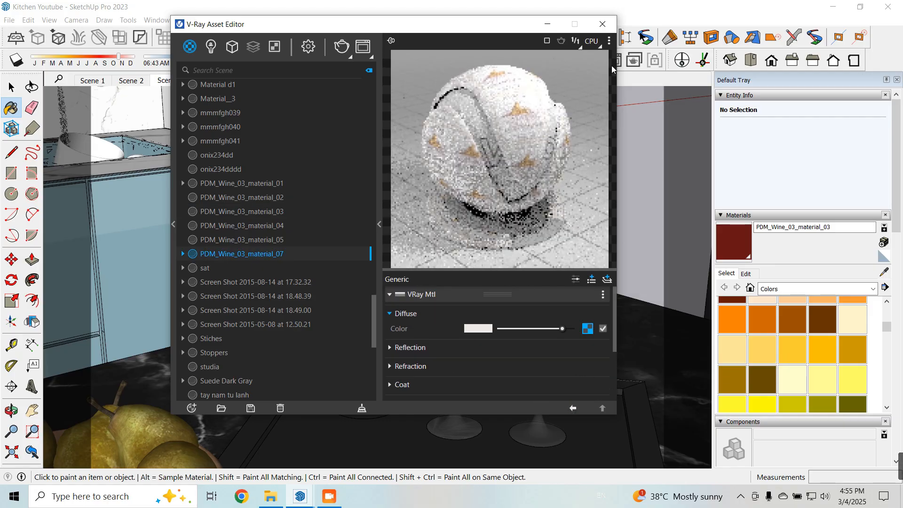
{"action": "left_click", "coordinate": [602, 24]}
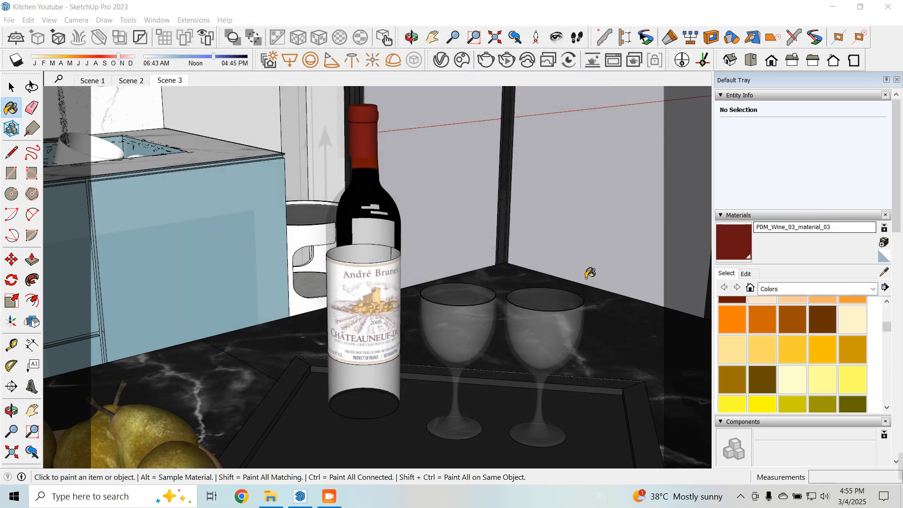
Step: Sample the wine glass material glass_thin_1, open it for editing, set its reflection roughness to 1, and switch surface control to Use Glossiness
{"action": "left_click", "coordinate": [883, 273]}
{"action": "left_click", "coordinate": [475, 322]}
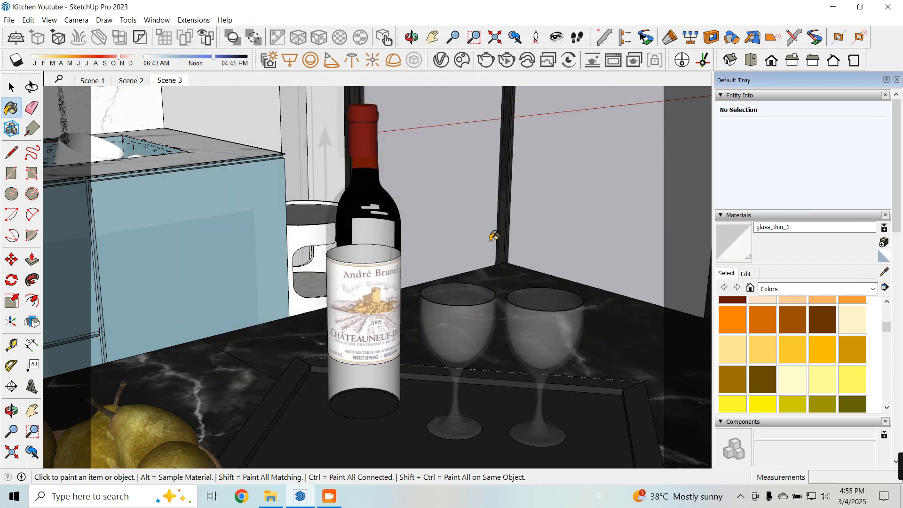
{"action": "left_click", "coordinate": [441, 60]}
{"action": "left_click", "coordinate": [411, 347]}
{"action": "scroll", "coordinate": [450, 351], "scroll_direction": "down", "scroll_amount": 2}
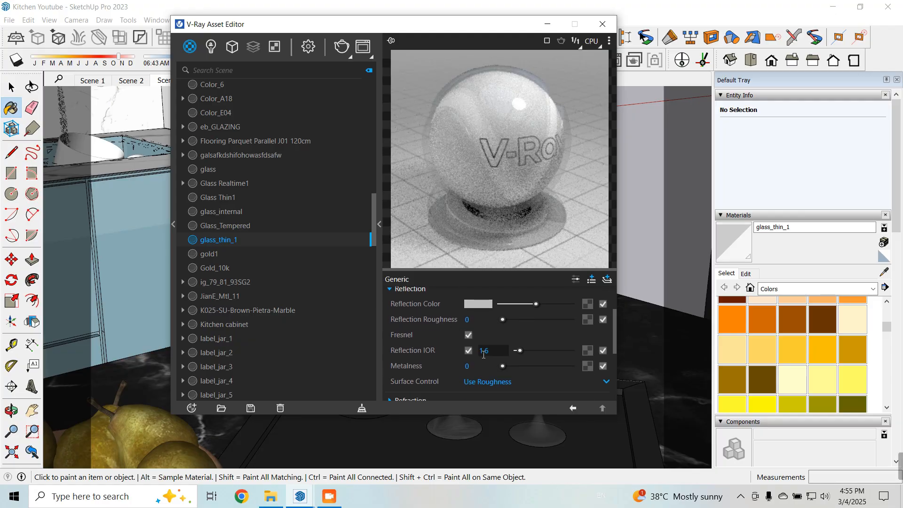
{"action": "left_click_drag", "start_coordinate": [505, 322], "coordinate": [571, 320]}
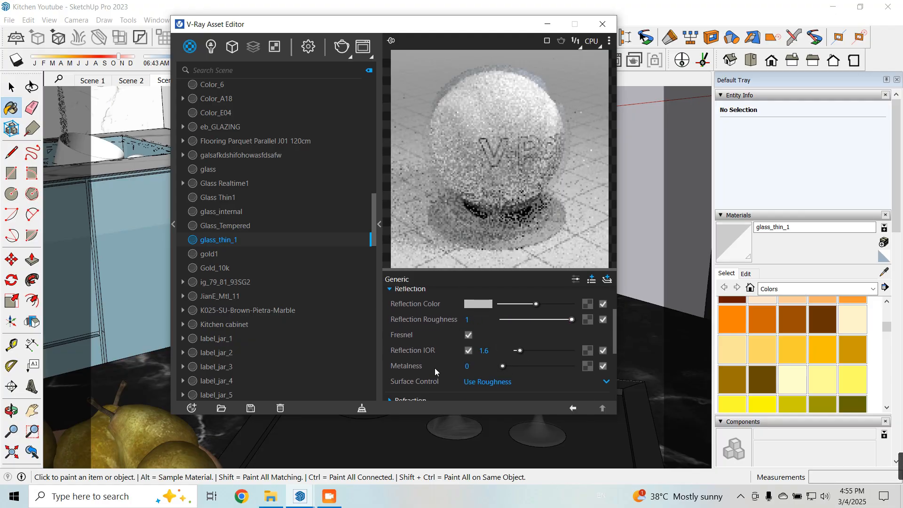
{"action": "left_click", "coordinate": [497, 379]}
{"action": "left_click", "coordinate": [493, 372]}
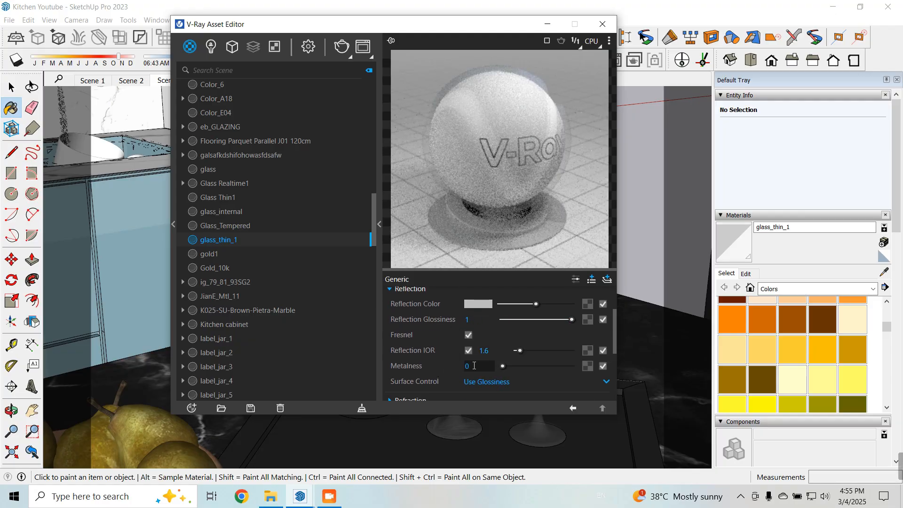
Step: Set the refraction IOR of the glass_thin_1 material to 1.3
{"action": "scroll", "coordinate": [418, 352], "scroll_direction": "down", "scroll_amount": 2}
{"action": "left_click", "coordinate": [418, 348]}
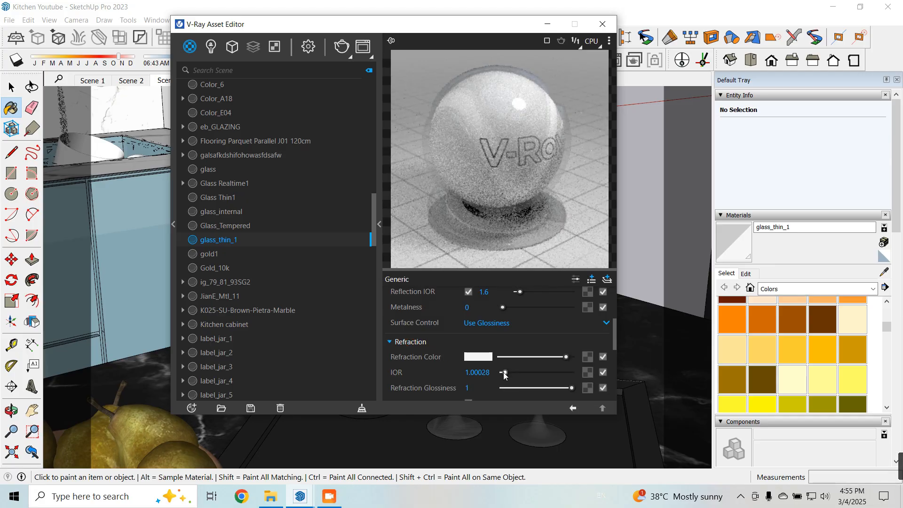
{"action": "type", "text": "1."}
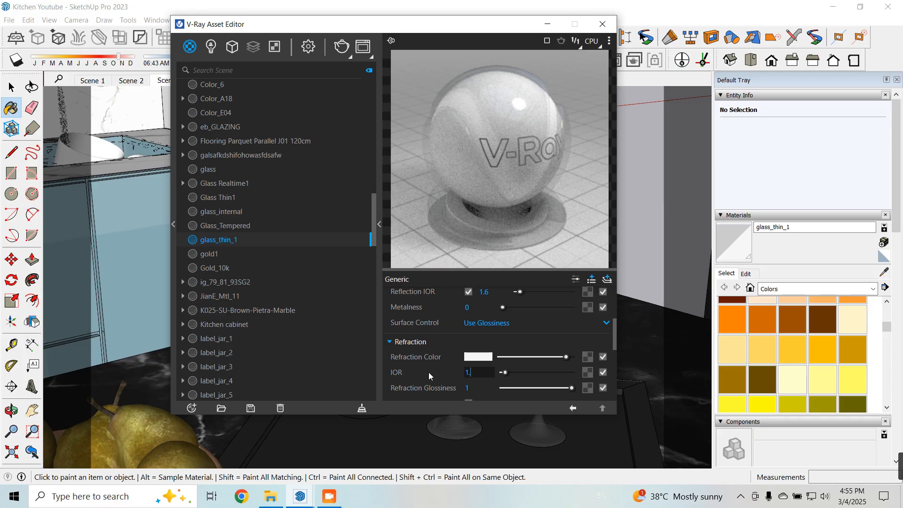
{"action": "type", "text": "5"}
{"action": "key", "text": "Return"}
Step: Set the reflection IOR of glass_thin_1 to 2.5, review its refraction and reflection settings, and close the V-Ray Asset Editor
{"action": "scroll", "coordinate": [475, 364], "scroll_direction": "up", "scroll_amount": 1}
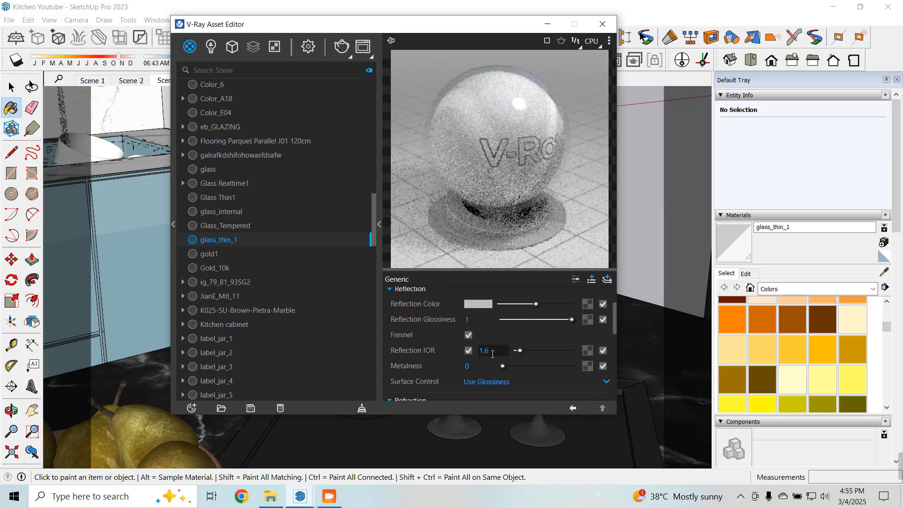
{"action": "type", "text": "2.5"}
{"action": "key", "text": "Return"}
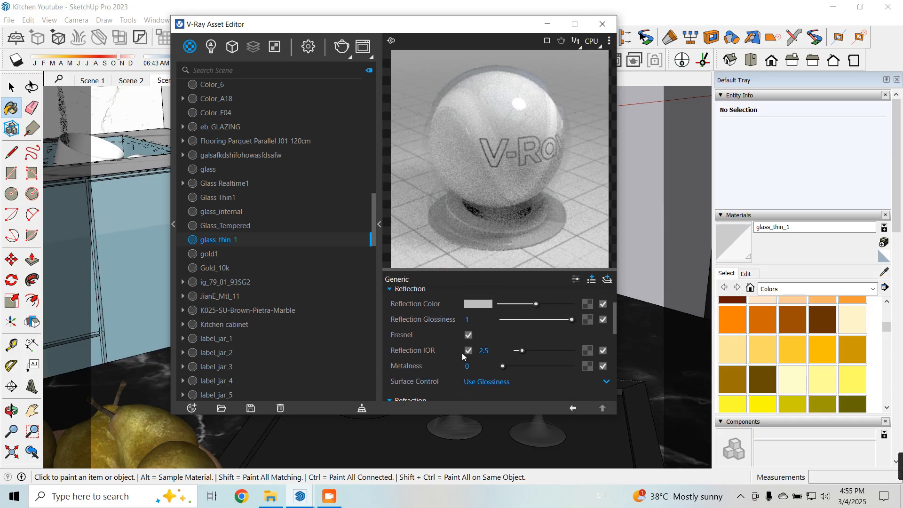
{"action": "scroll", "coordinate": [458, 354], "scroll_direction": "down", "scroll_amount": 3}
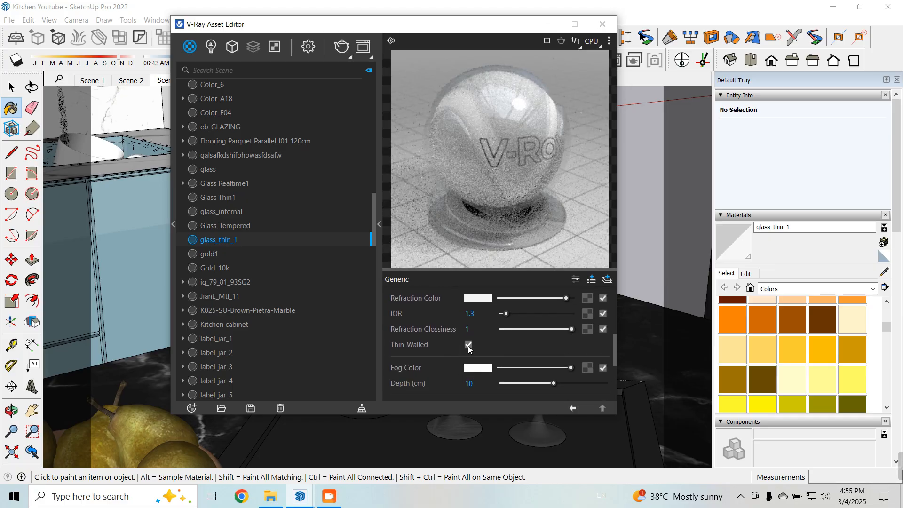
{"action": "scroll", "coordinate": [447, 354], "scroll_direction": "up", "scroll_amount": 3}
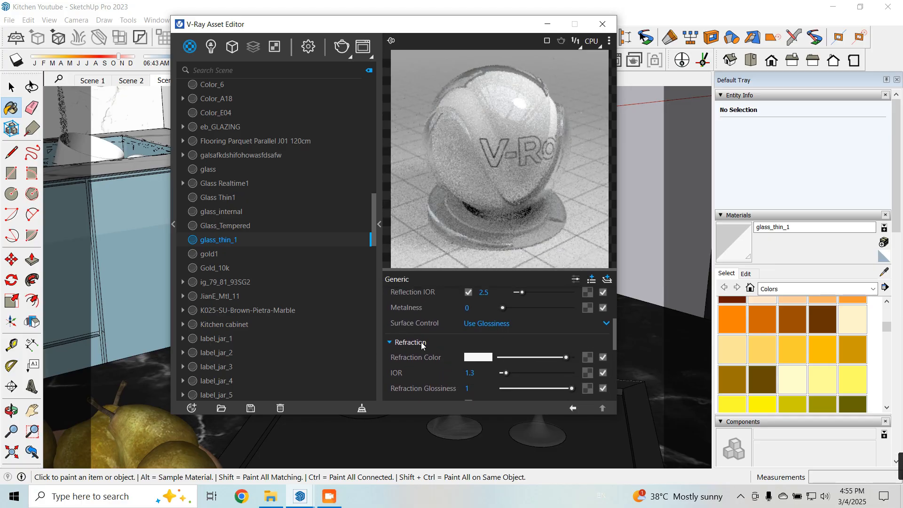
{"action": "scroll", "coordinate": [421, 343], "scroll_direction": "up", "scroll_amount": 4}
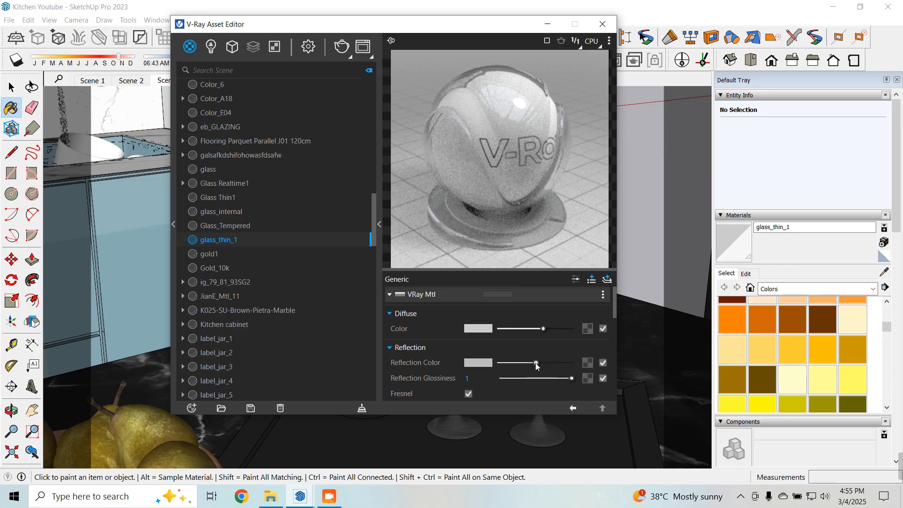
{"action": "left_click", "coordinate": [602, 24]}
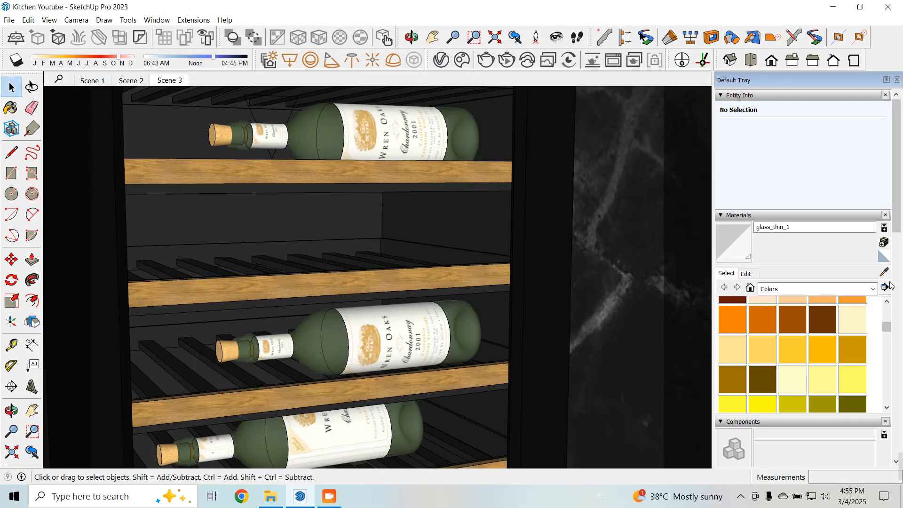
Step: Sample the green glass of the racked bottle, wijnfles wit glas groen, and set its reflection color to full white
{"action": "key", "text": "b"}
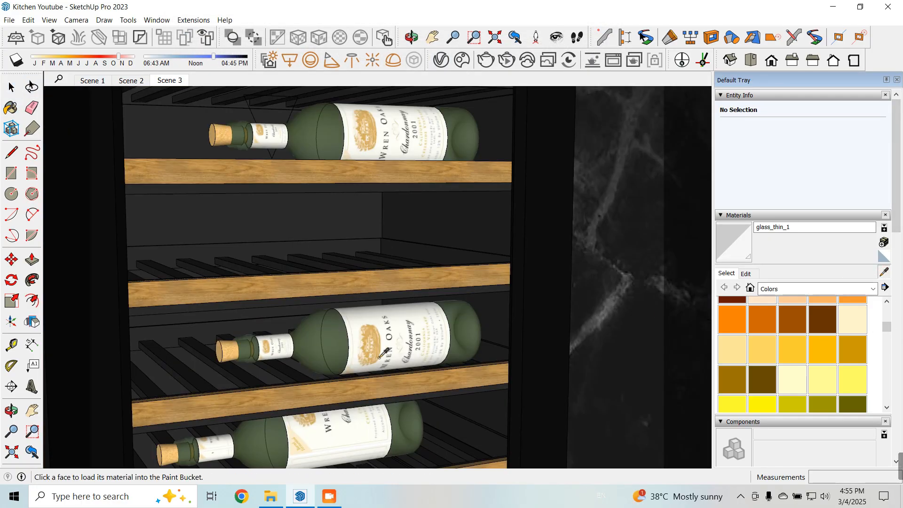
{"action": "left_click", "coordinate": [329, 331], "text": "alt"}
{"action": "left_click", "coordinate": [442, 60]}
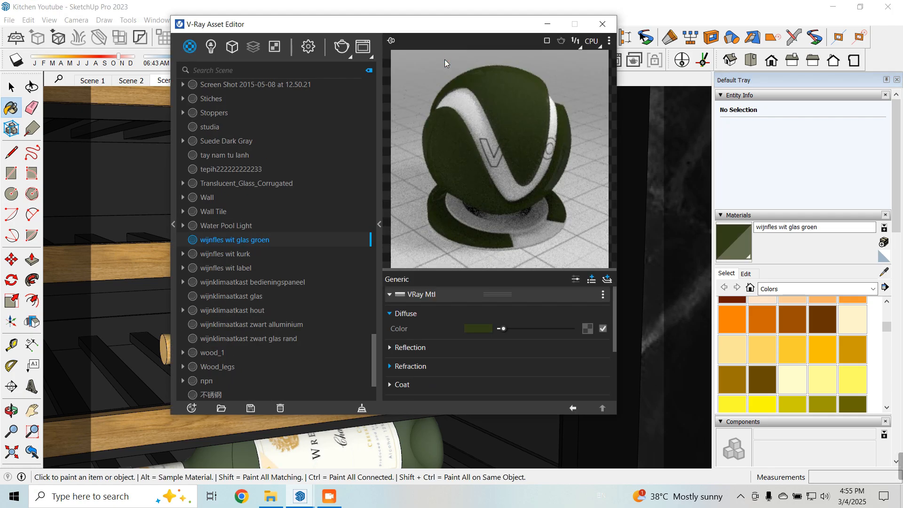
{"action": "left_click", "coordinate": [458, 350]}
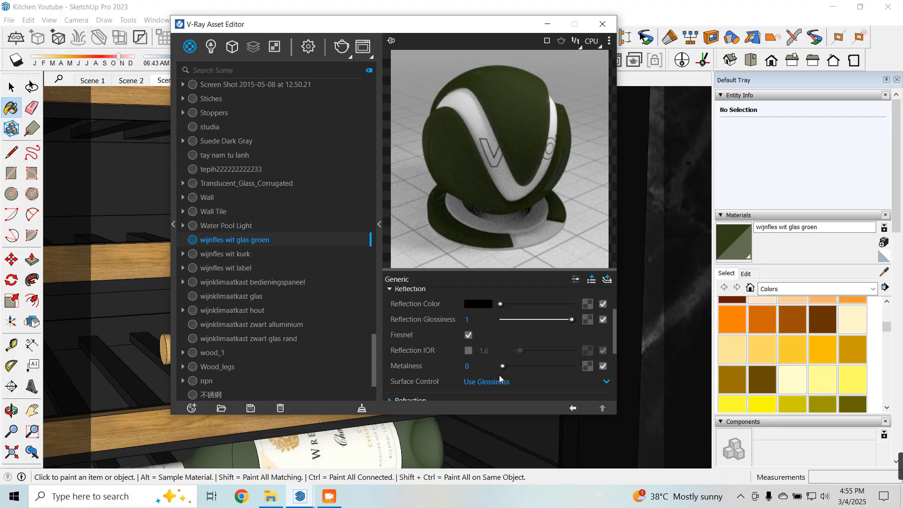
{"action": "left_click_drag", "start_coordinate": [500, 305], "coordinate": [572, 304]}
Step: Copy the green diffuse color, set the refraction color to full white, and paste the green into the fog color
{"action": "scroll", "coordinate": [475, 329], "scroll_direction": "up", "scroll_amount": 3}
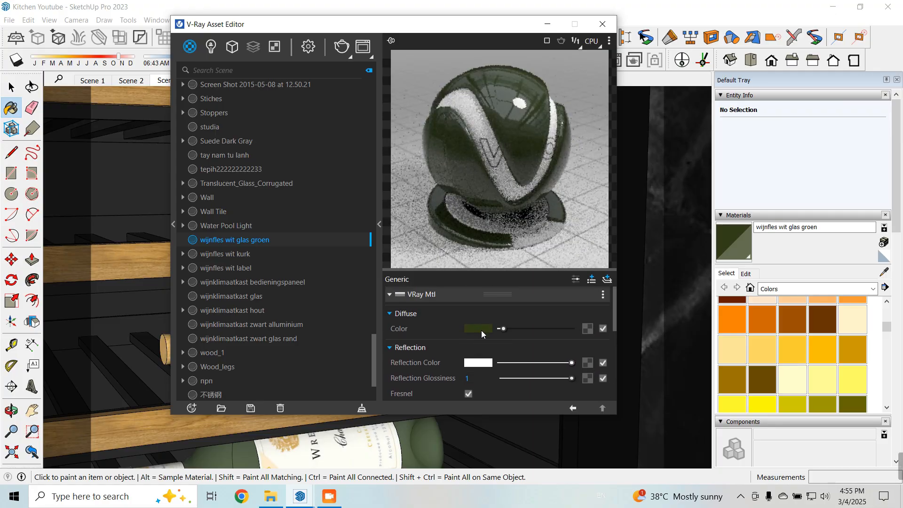
{"action": "scroll", "coordinate": [459, 354], "scroll_direction": "down", "scroll_amount": 3}
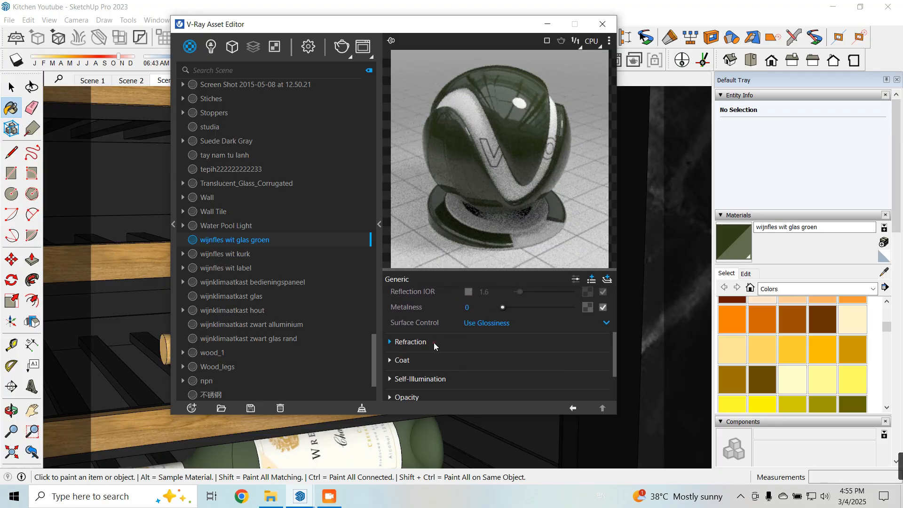
{"action": "left_click", "coordinate": [434, 342]}
{"action": "scroll", "coordinate": [517, 362], "scroll_direction": "down", "scroll_amount": 2}
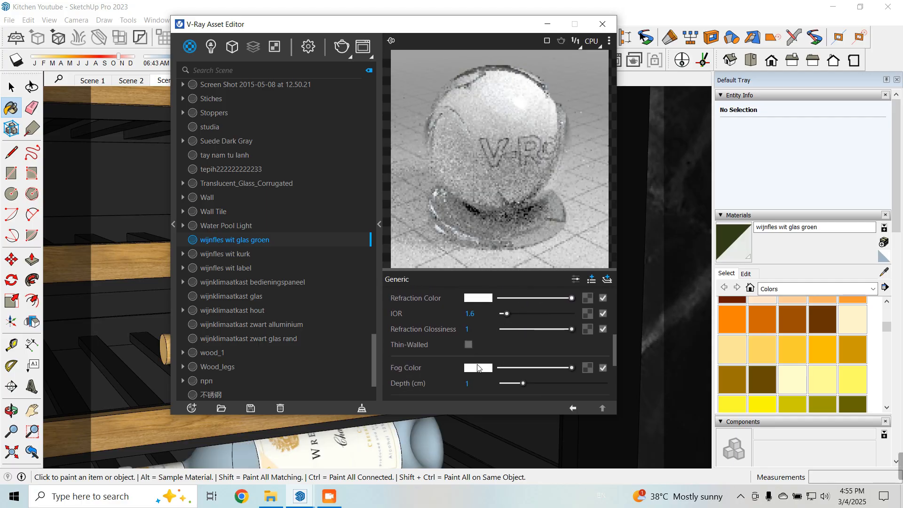
{"action": "right_click", "coordinate": [478, 367]}
{"action": "left_click", "coordinate": [488, 359]}
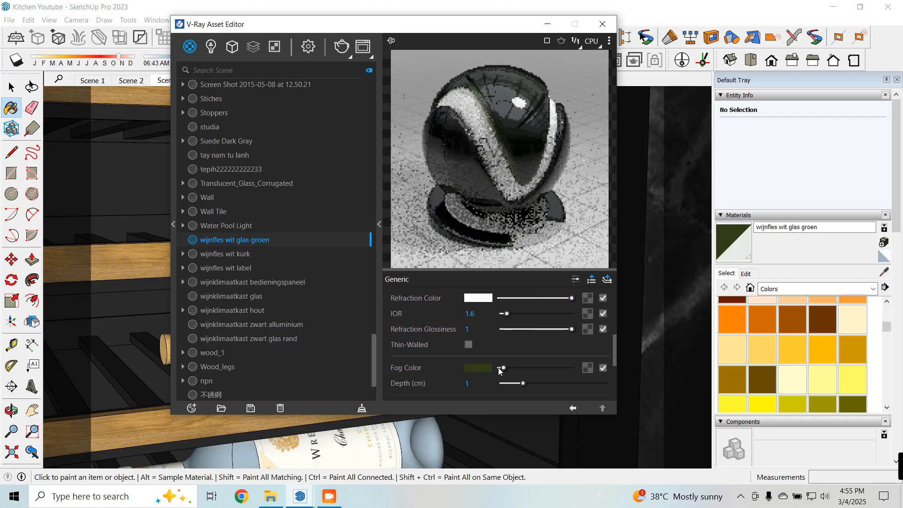
Step: Set the green bottle glass's fog depth to 20 cm and close the V-Ray Asset Editor
{"action": "left_click", "coordinate": [468, 383]}
{"action": "type", "text": "20"}
{"action": "key", "text": "Return"}
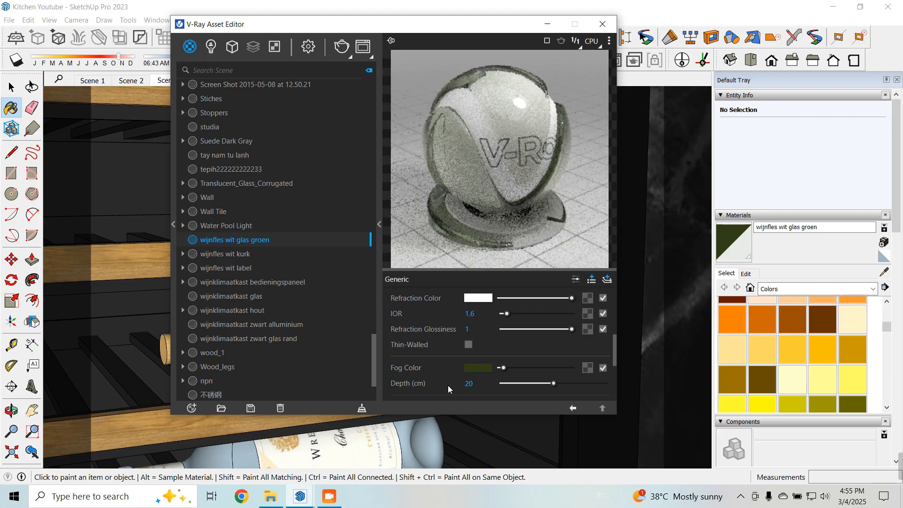
{"action": "left_click", "coordinate": [602, 24]}
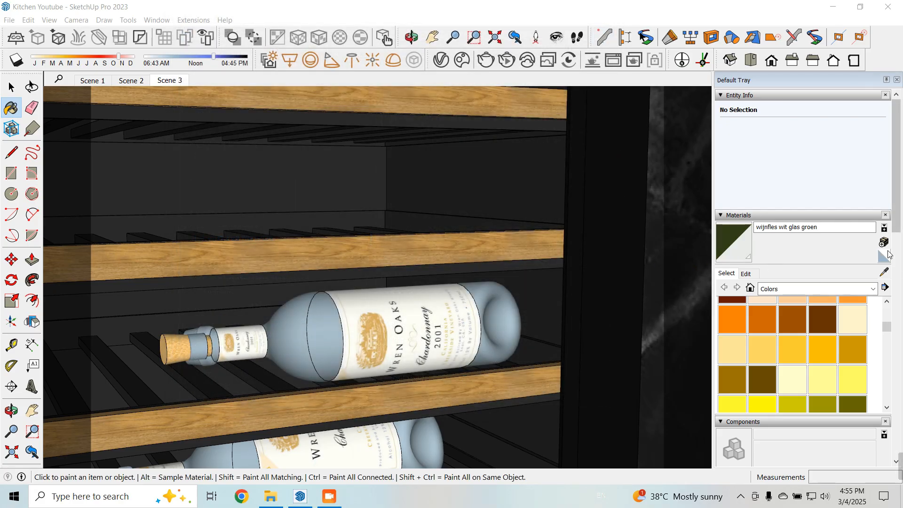
Step: Sample the bottle's cork material, wijnfles wit kurk, open it in the V-Ray Asset Editor, and copy its diffuse texture map
{"action": "left_click", "coordinate": [883, 273]}
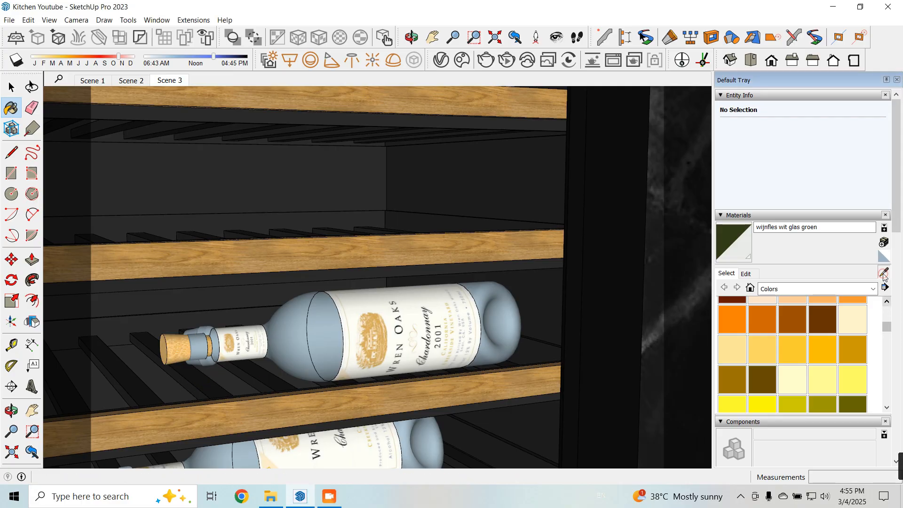
{"action": "left_click", "coordinate": [173, 341]}
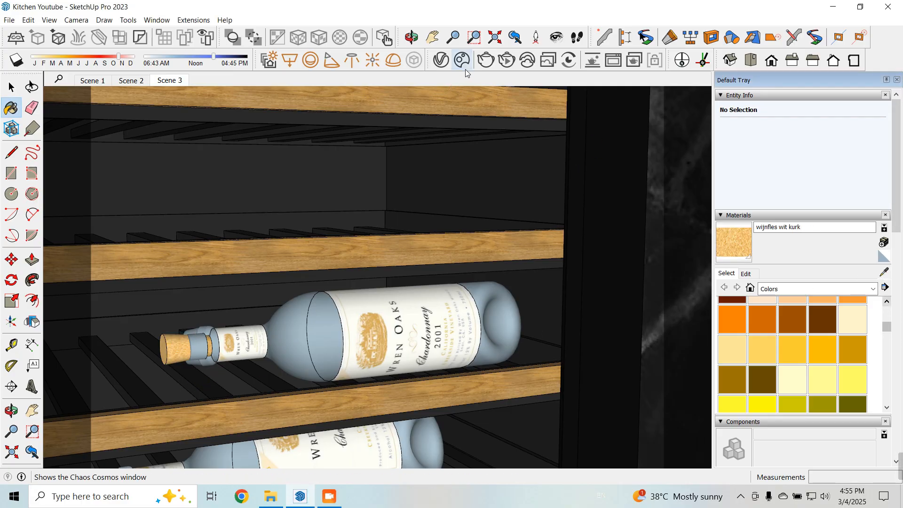
{"action": "left_click", "coordinate": [440, 60]}
{"action": "left_click", "coordinate": [587, 329]}
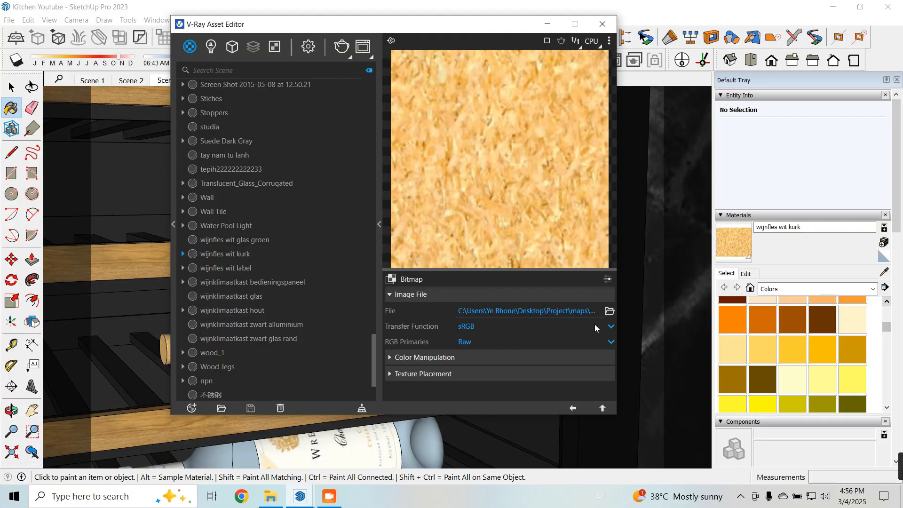
{"action": "left_click", "coordinate": [574, 407]}
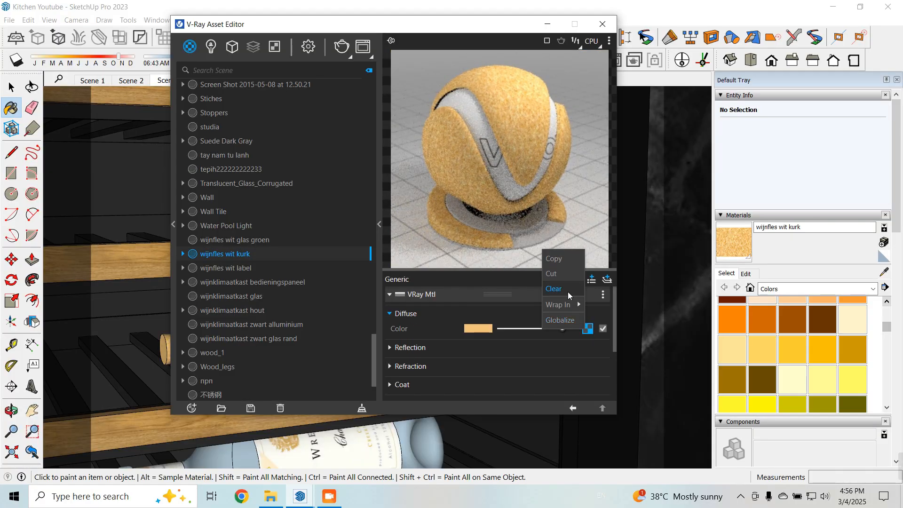
Step: Paste the copied cork texture into the material's bump map slot
{"action": "scroll", "coordinate": [411, 388], "scroll_direction": "down", "scroll_amount": 3}
{"action": "left_click", "coordinate": [418, 357]}
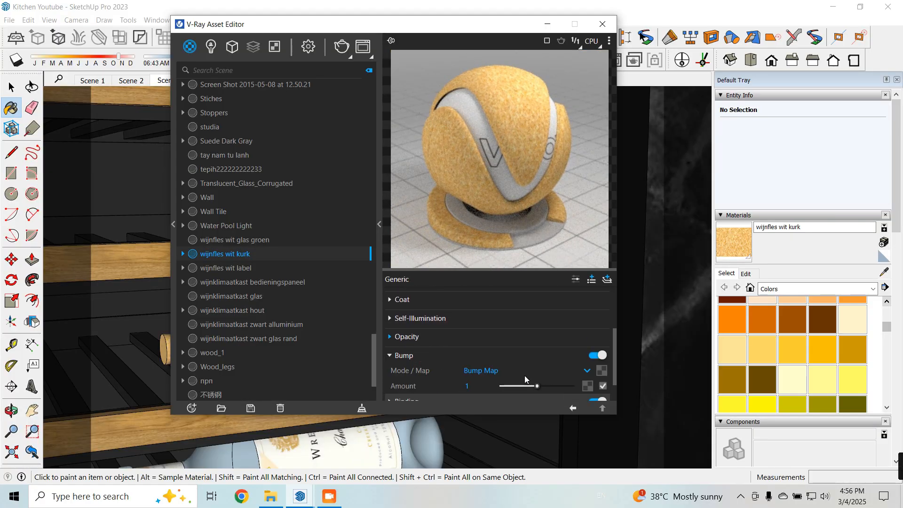
{"action": "right_click", "coordinate": [601, 373]}
{"action": "left_click", "coordinate": [564, 376]}
Step: Check the cork material in the Floor and Sphere preview scenes, and return the preview to Generic
{"action": "left_click", "coordinate": [608, 42]}
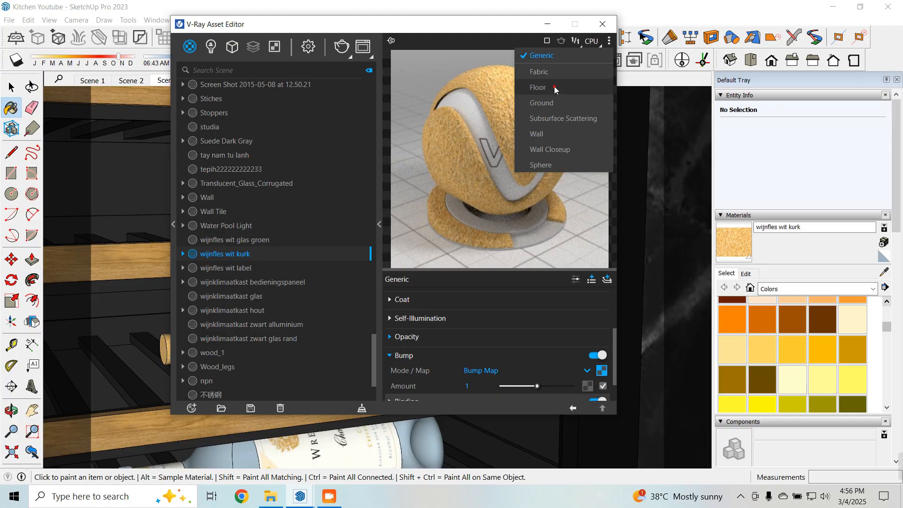
{"action": "left_click", "coordinate": [555, 87]}
{"action": "left_click", "coordinate": [609, 41]}
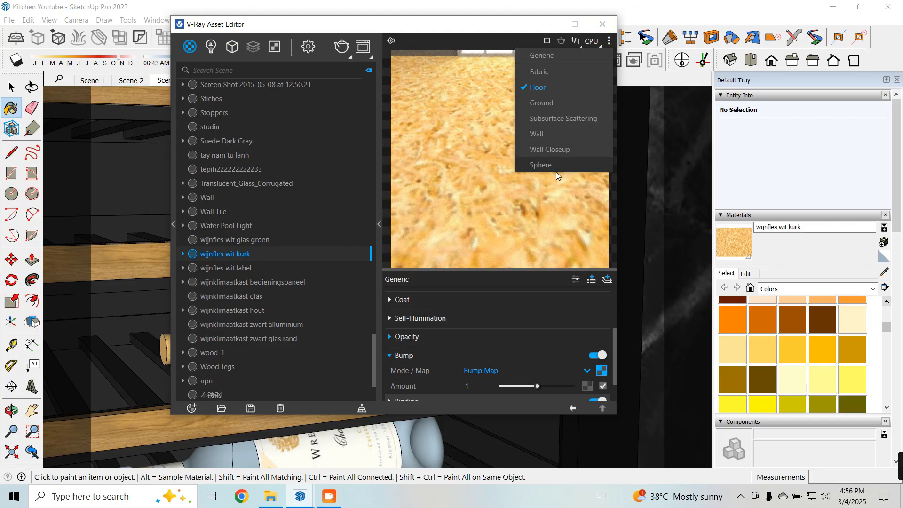
{"action": "left_click", "coordinate": [554, 166]}
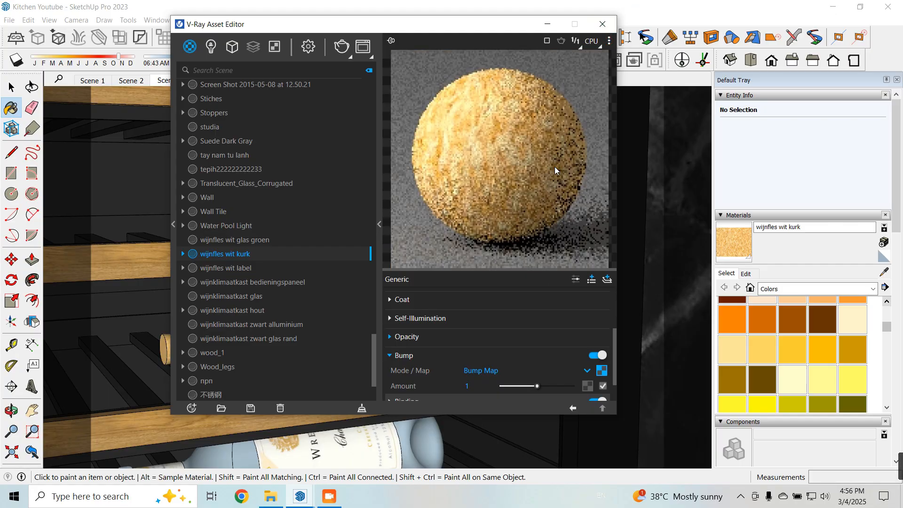
{"action": "left_click", "coordinate": [609, 41]}
{"action": "left_click", "coordinate": [571, 59]}
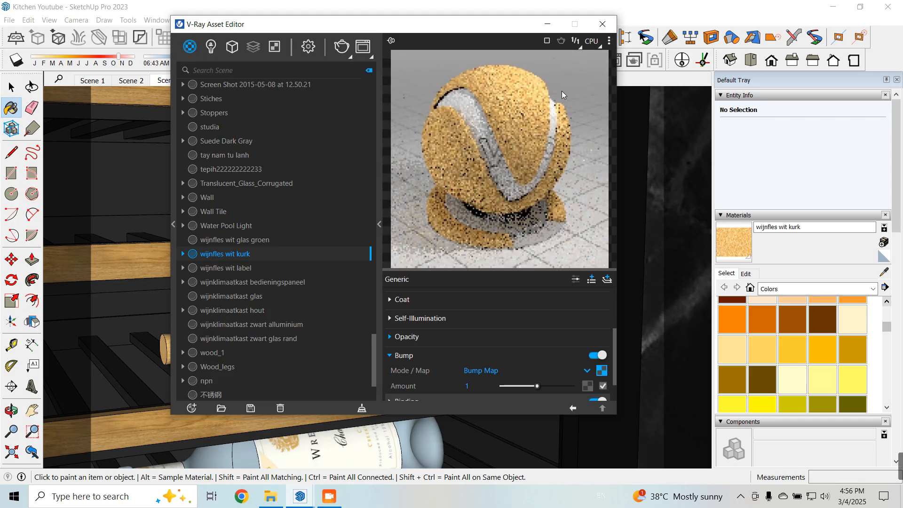
Step: Set the cork material's bump amount to 0.5
{"action": "left_click", "coordinate": [467, 385]}
{"action": "type", "text": "0.5"}
{"action": "key", "text": "Return"}
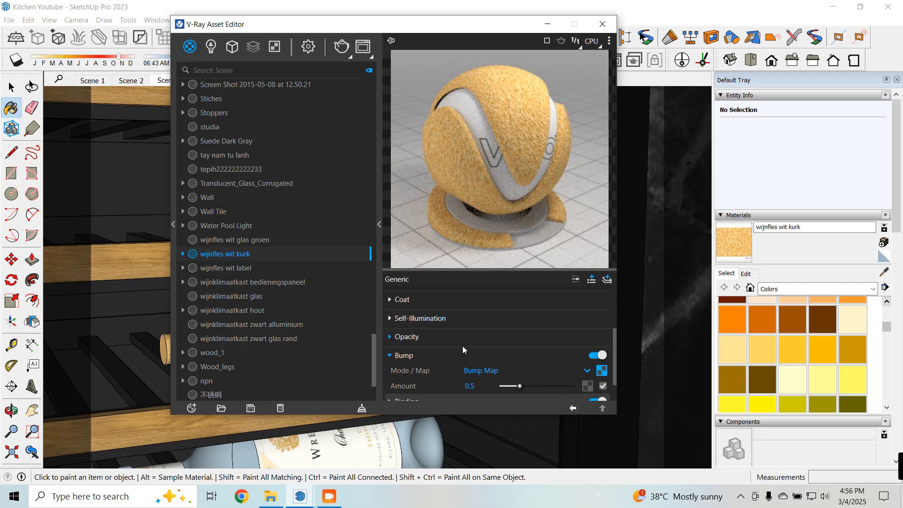
Step: Set the cork material's reflection glossiness to 0.75 and its reflection color to full white
{"action": "scroll", "coordinate": [452, 343], "scroll_direction": "up", "scroll_amount": 3}
{"action": "left_click", "coordinate": [445, 348]}
{"action": "scroll", "coordinate": [491, 361], "scroll_direction": "down", "scroll_amount": 2}
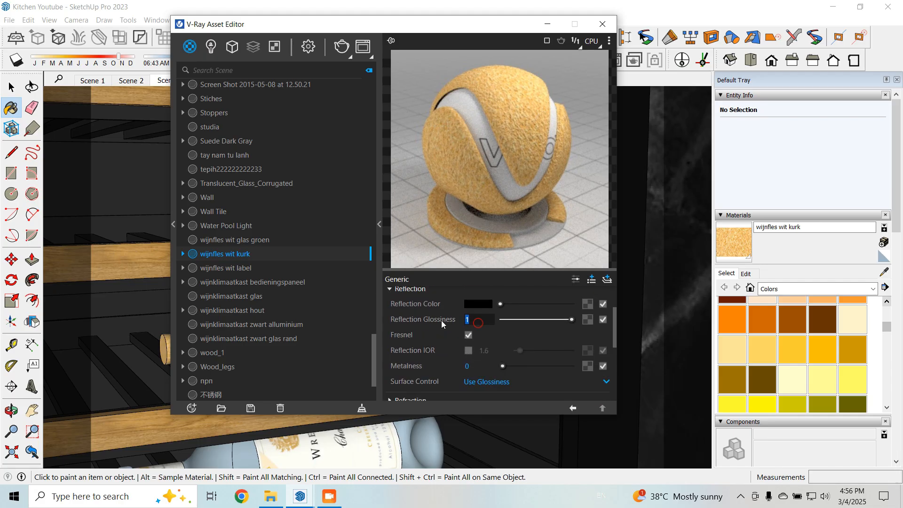
{"action": "type", "text": "0.75"}
{"action": "key", "text": "Return"}
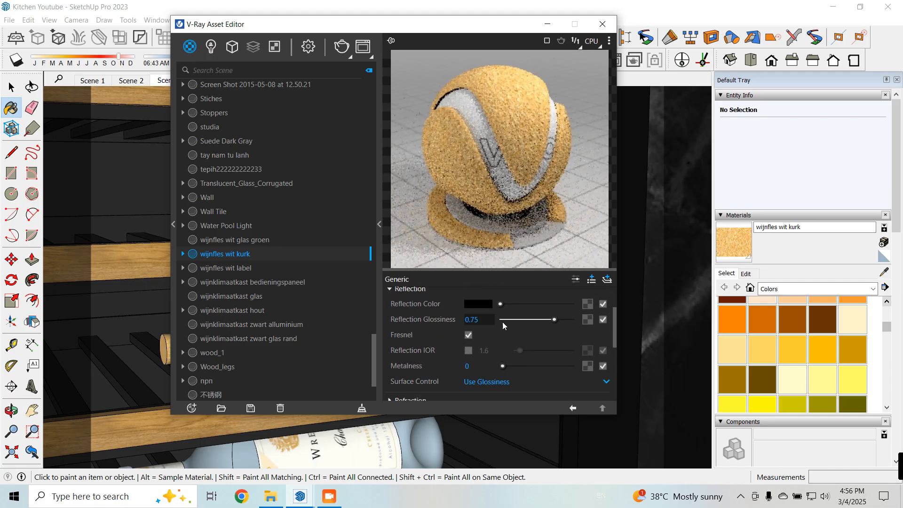
{"action": "left_click_drag", "start_coordinate": [500, 304], "coordinate": [571, 303]}
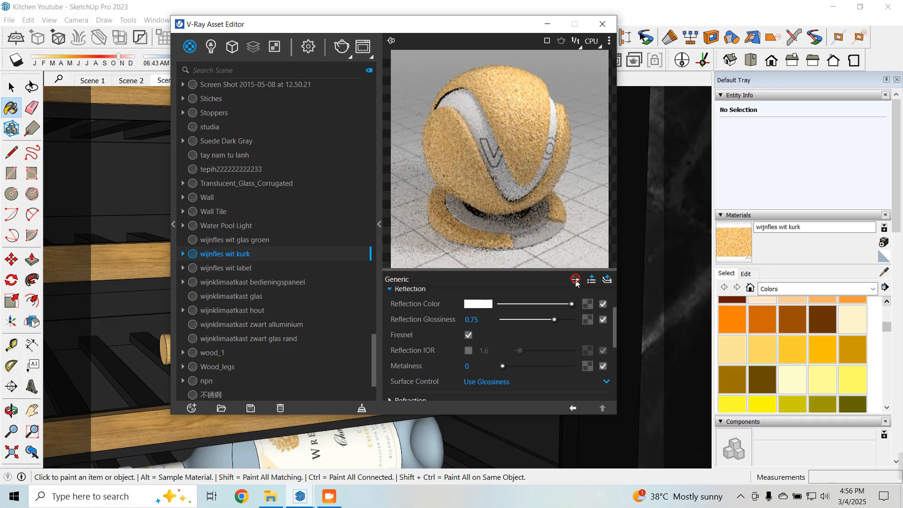
Step: Set the cork material's reflection BRDF to Ward and close the material editor
{"action": "scroll", "coordinate": [510, 328], "scroll_direction": "down", "scroll_amount": 3}
{"action": "left_click", "coordinate": [484, 303]}
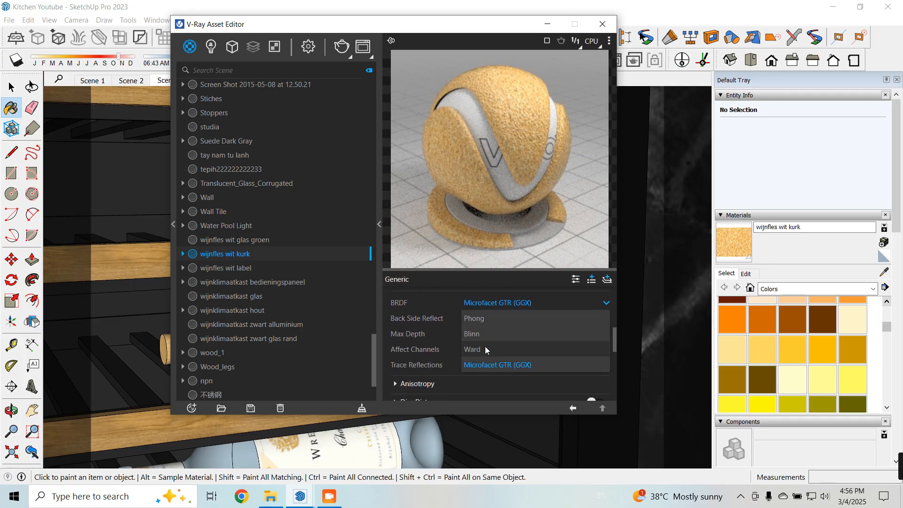
{"action": "left_click", "coordinate": [486, 349]}
{"action": "left_click", "coordinate": [572, 408]}
{"action": "left_click", "coordinate": [601, 24]}
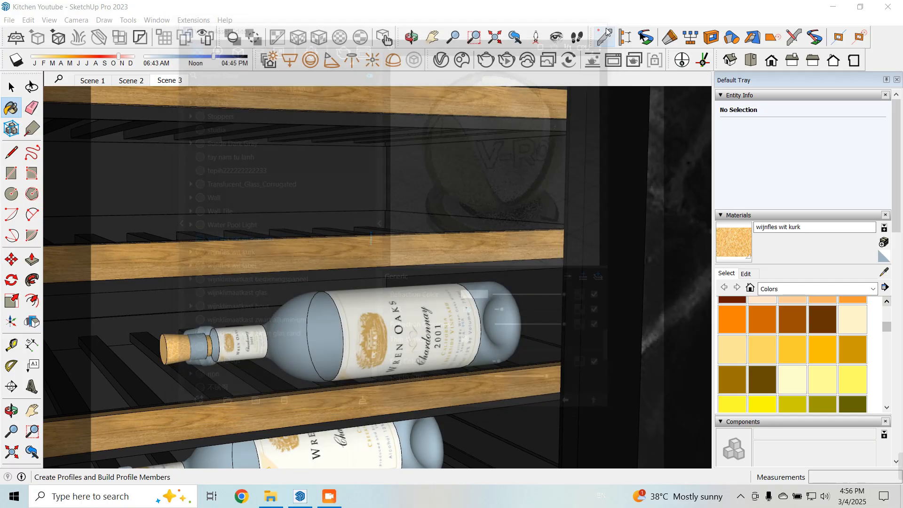
Step: Sample the kitchen floor's parquet material and open it for V-Ray editing
{"action": "scroll", "coordinate": [261, 277], "scroll_direction": "down", "scroll_amount": 3}
{"action": "scroll", "coordinate": [249, 404], "scroll_direction": "up", "scroll_amount": 4}
{"action": "scroll", "coordinate": [423, 392], "scroll_direction": "down", "scroll_amount": 3}
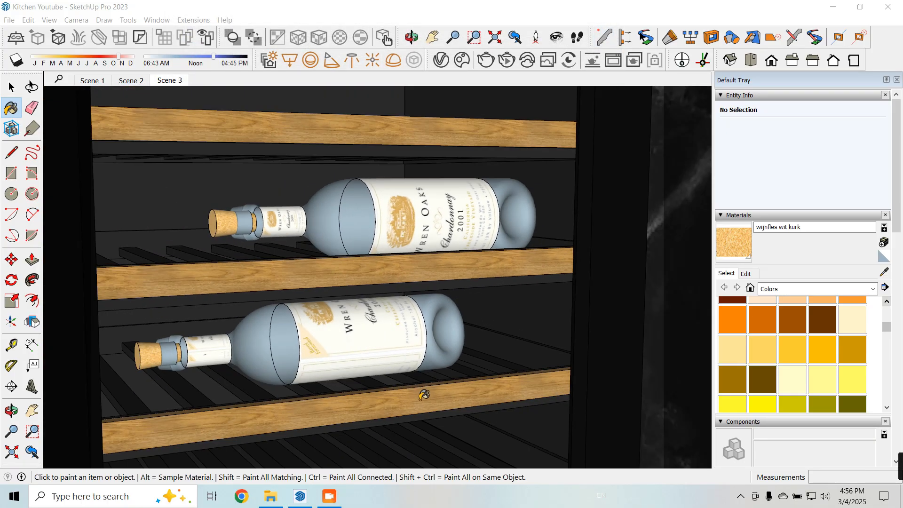
{"action": "scroll", "coordinate": [424, 394], "scroll_direction": "down", "scroll_amount": 4}
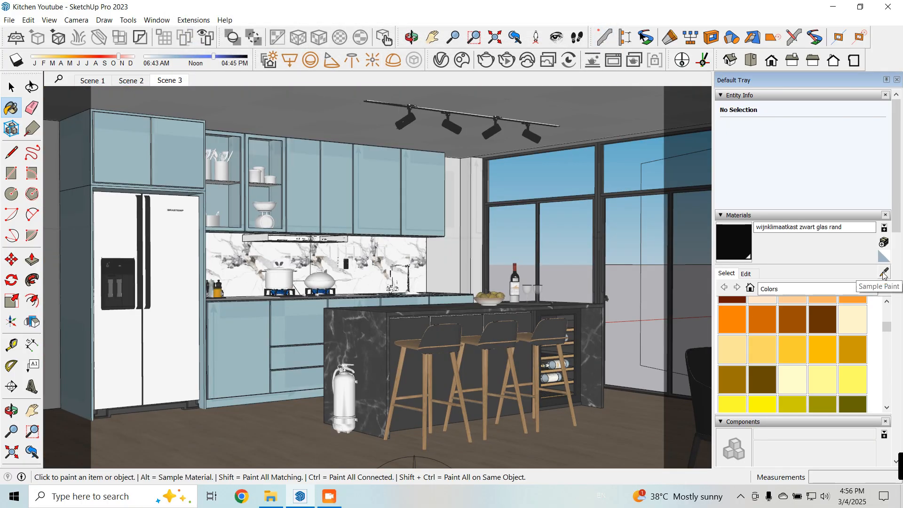
{"action": "left_click", "coordinate": [884, 271]}
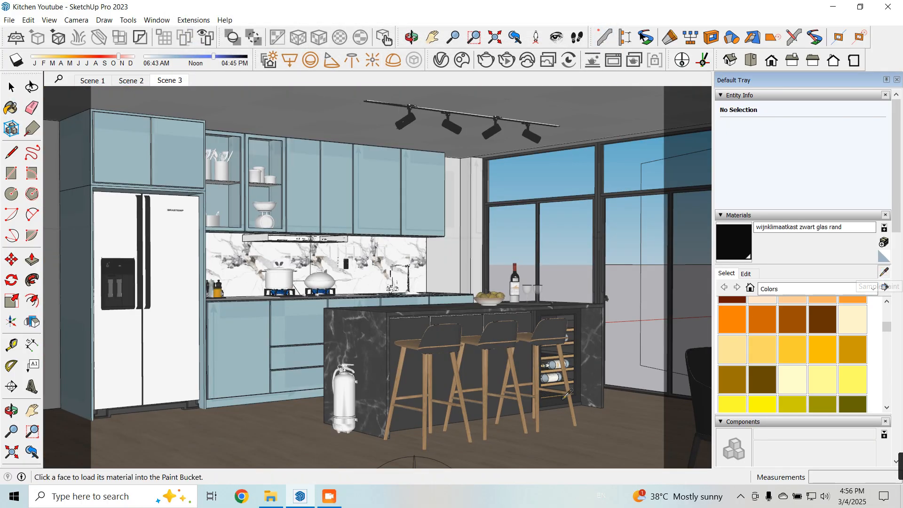
{"action": "left_click", "coordinate": [309, 436]}
{"action": "left_click", "coordinate": [440, 60]}
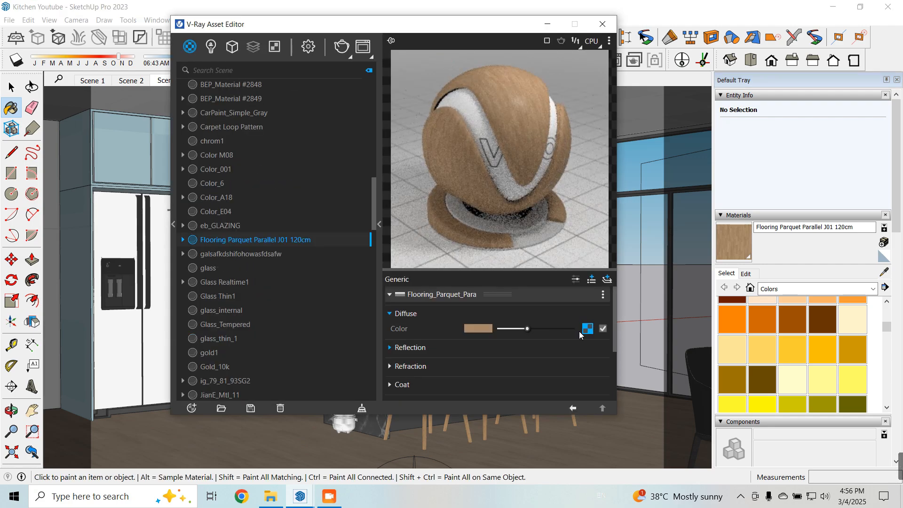
Step: Clear the texture from the parquet material's reflection color and switch the preview scene to Floor
{"action": "left_click", "coordinate": [409, 347]}
{"action": "scroll", "coordinate": [444, 354], "scroll_direction": "down", "scroll_amount": 2}
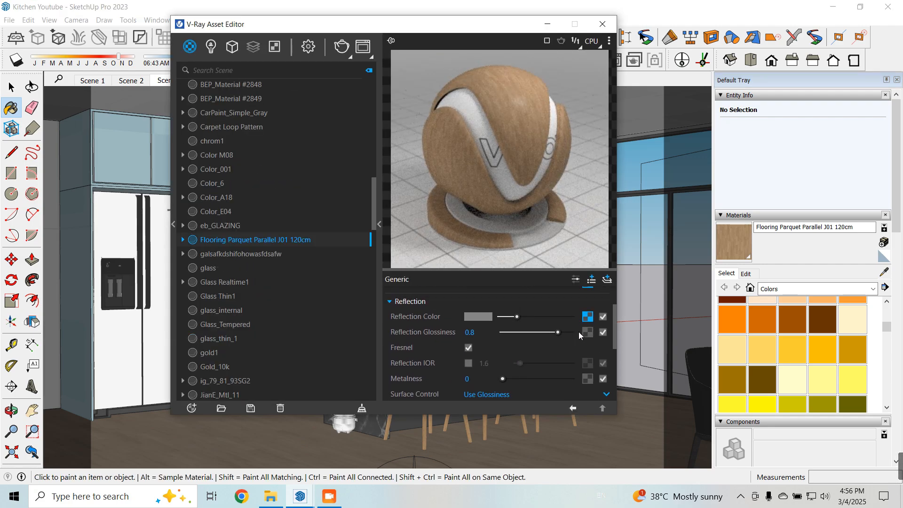
{"action": "scroll", "coordinate": [579, 331], "scroll_direction": "up", "scroll_amount": 2}
{"action": "left_click", "coordinate": [587, 362]}
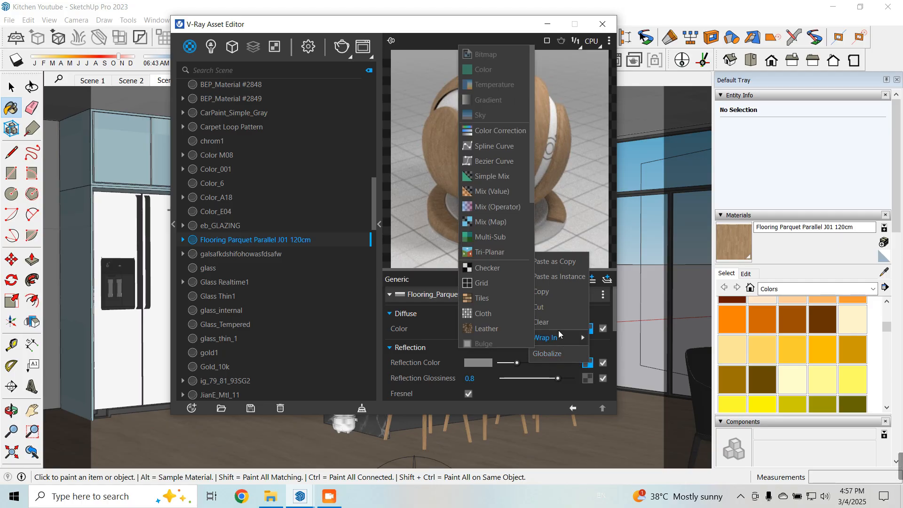
{"action": "key", "text": "Escape"}
{"action": "left_click", "coordinate": [608, 41]}
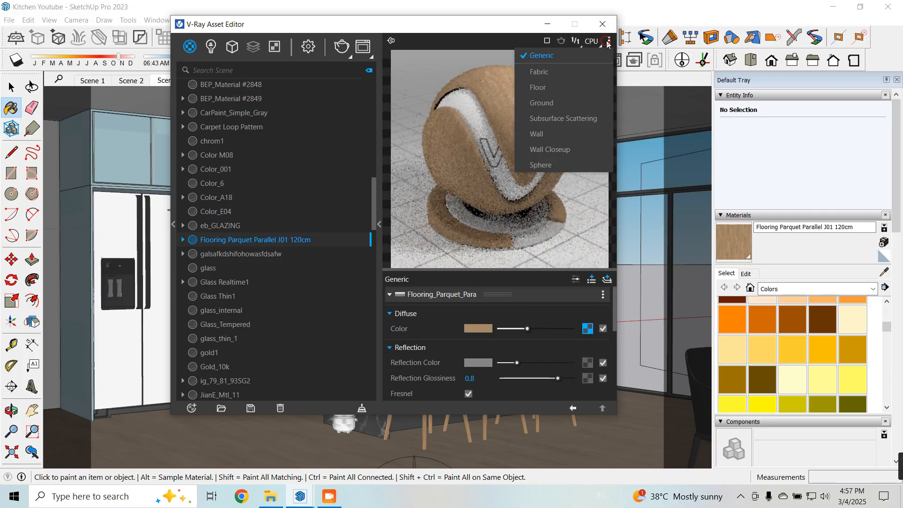
{"action": "left_click", "coordinate": [534, 71]}
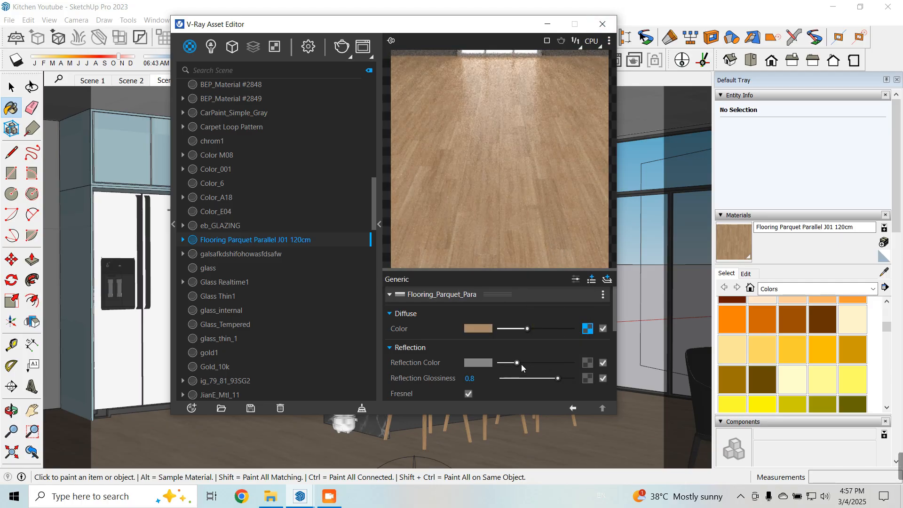
Step: Raise the parquet material's reflection color to full white and set its reflection glossiness to 0.75
{"action": "left_click_drag", "start_coordinate": [483, 379], "coordinate": [430, 382]}
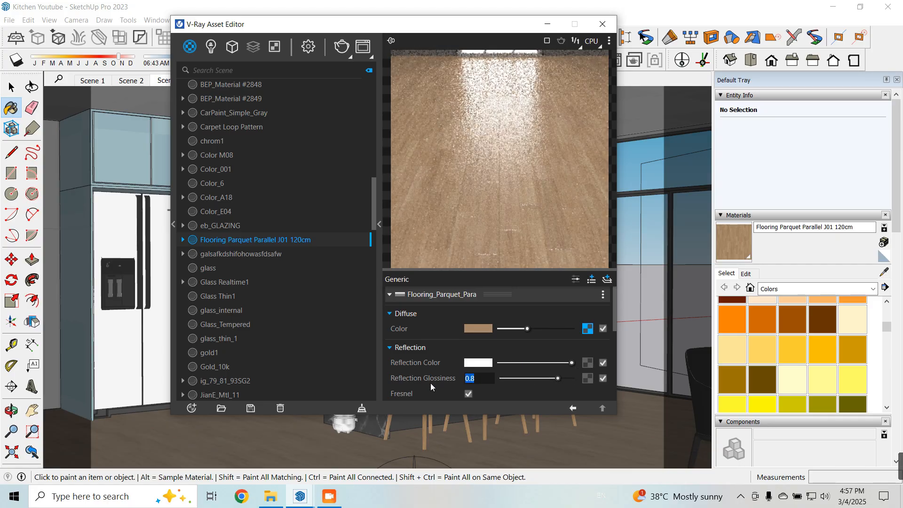
{"action": "type", "text": "0.75"}
{"action": "key", "text": "Return"}
Step: Set the parquet material's reflection BRDF to Blinn and close the material editor
{"action": "scroll", "coordinate": [438, 382], "scroll_direction": "down", "scroll_amount": 3}
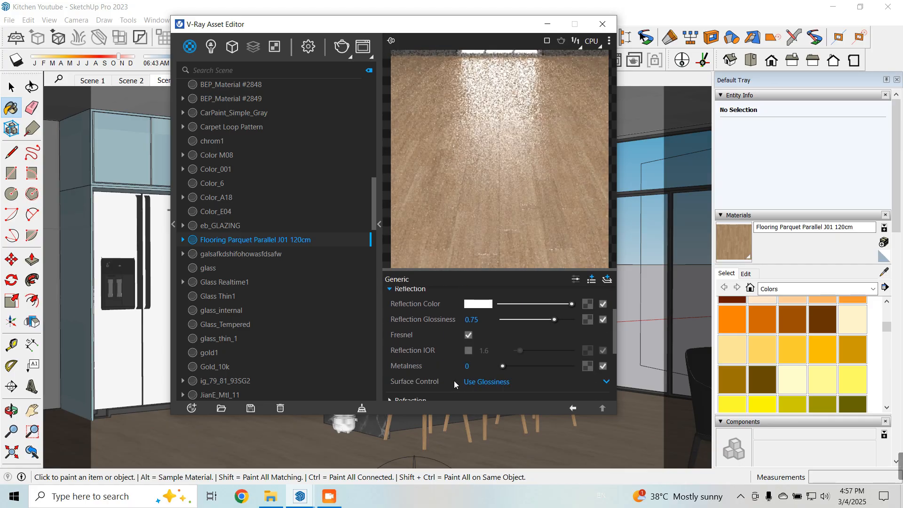
{"action": "scroll", "coordinate": [475, 363], "scroll_direction": "down", "scroll_amount": 1}
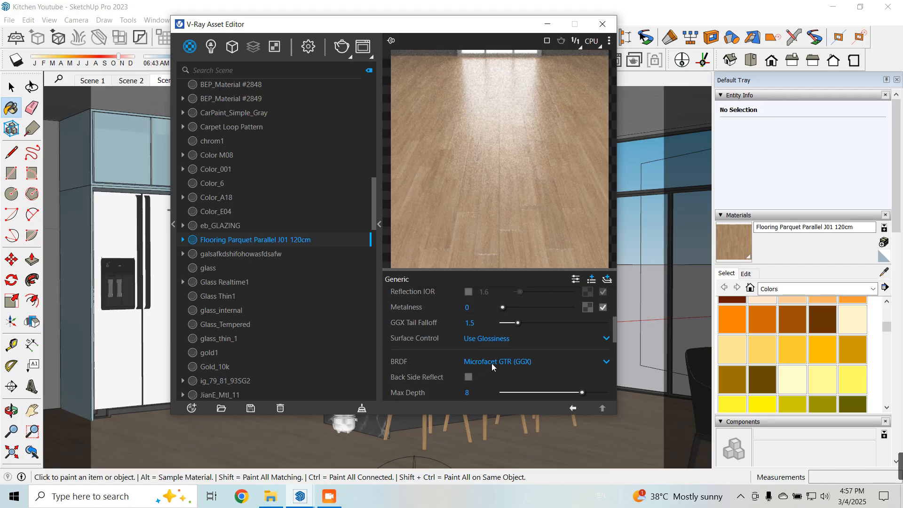
{"action": "left_click", "coordinate": [486, 362]}
{"action": "left_click", "coordinate": [489, 324]}
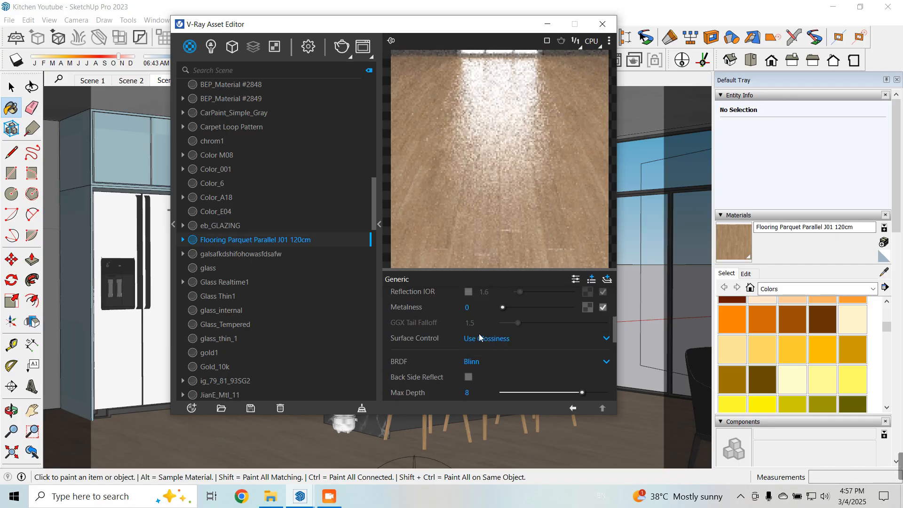
{"action": "scroll", "coordinate": [487, 365], "scroll_direction": "up", "scroll_amount": 5}
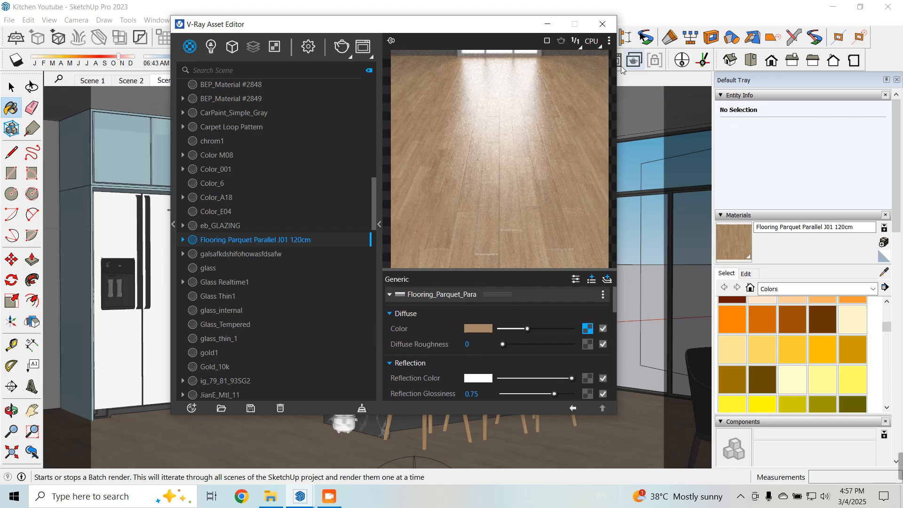
{"action": "left_click", "coordinate": [602, 25]}
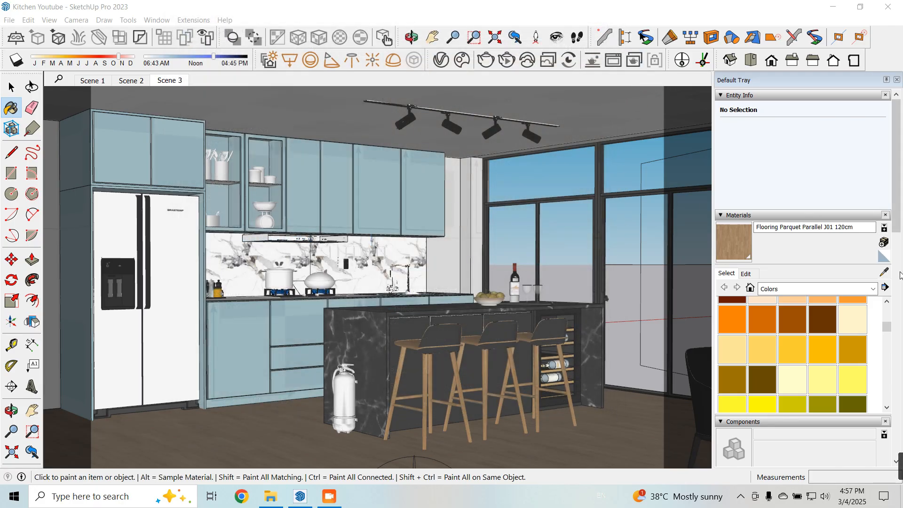
Step: Sample the ceiling's Wall material and open its V-Ray reflection settings
{"action": "left_click", "coordinate": [884, 273]}
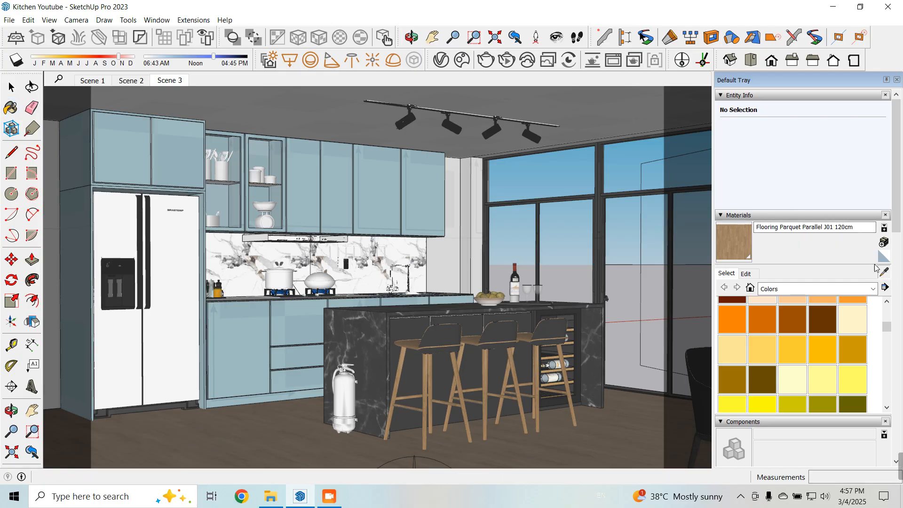
{"action": "left_click", "coordinate": [569, 104]}
{"action": "left_click", "coordinate": [441, 60]}
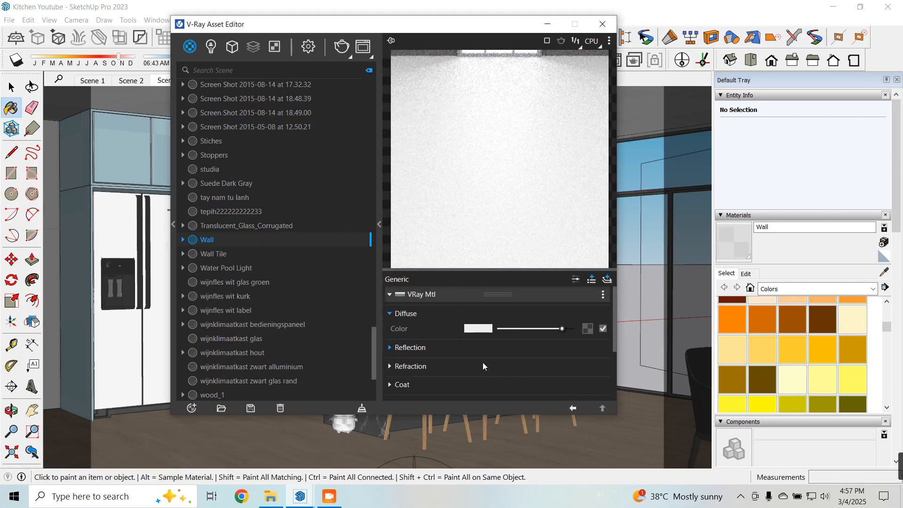
{"action": "left_click", "coordinate": [434, 347]}
{"action": "scroll", "coordinate": [473, 350], "scroll_direction": "down", "scroll_amount": 2}
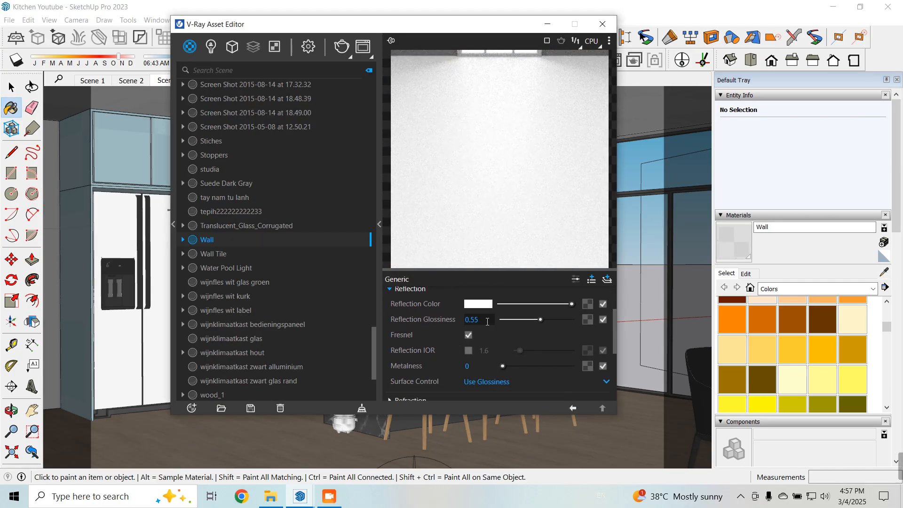
{"action": "left_click_drag", "start_coordinate": [487, 321], "coordinate": [466, 321]}
{"action": "left_click", "coordinate": [516, 341]}
{"action": "scroll", "coordinate": [516, 343], "scroll_direction": "down", "scroll_amount": 2}
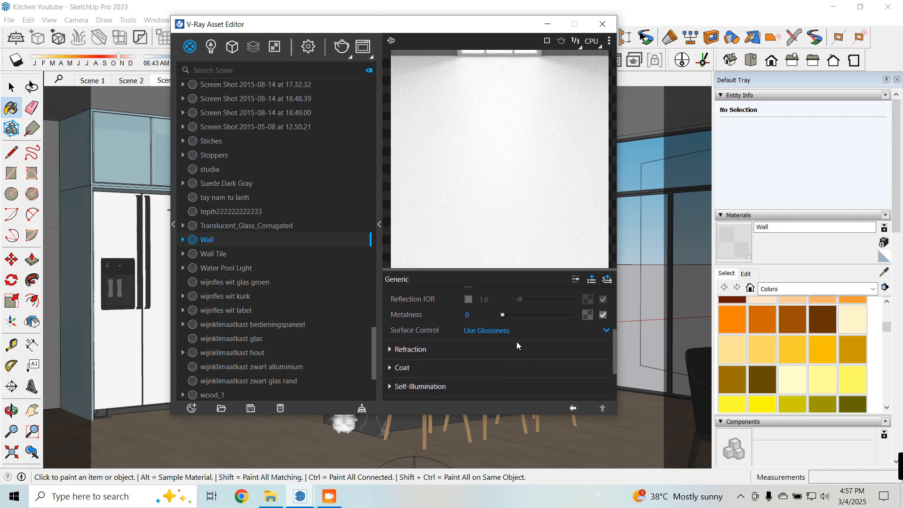
Step: Show the Wall material's advanced options, set its reflection BRDF to Blinn and close the material editor
{"action": "left_click", "coordinate": [575, 280]}
{"action": "scroll", "coordinate": [470, 343], "scroll_direction": "down", "scroll_amount": 2}
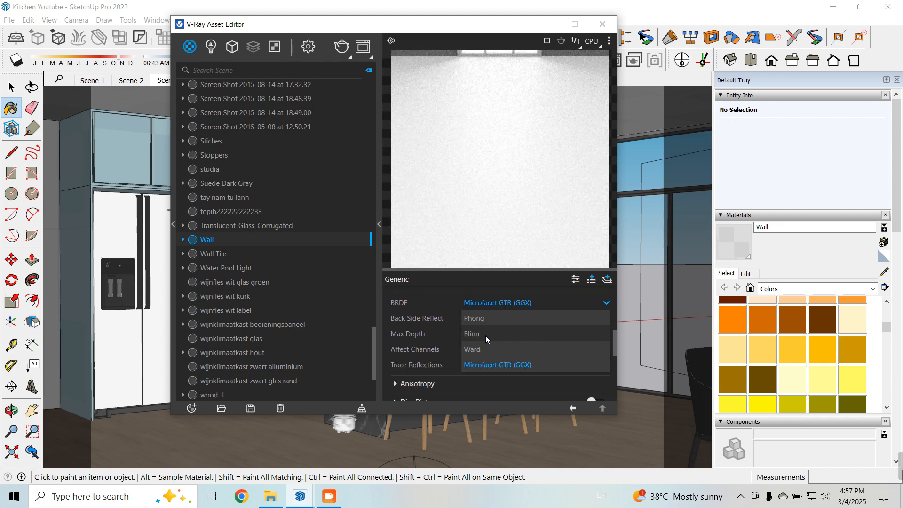
{"action": "scroll", "coordinate": [486, 335], "scroll_direction": "up", "scroll_amount": 3}
{"action": "left_click", "coordinate": [603, 24]}
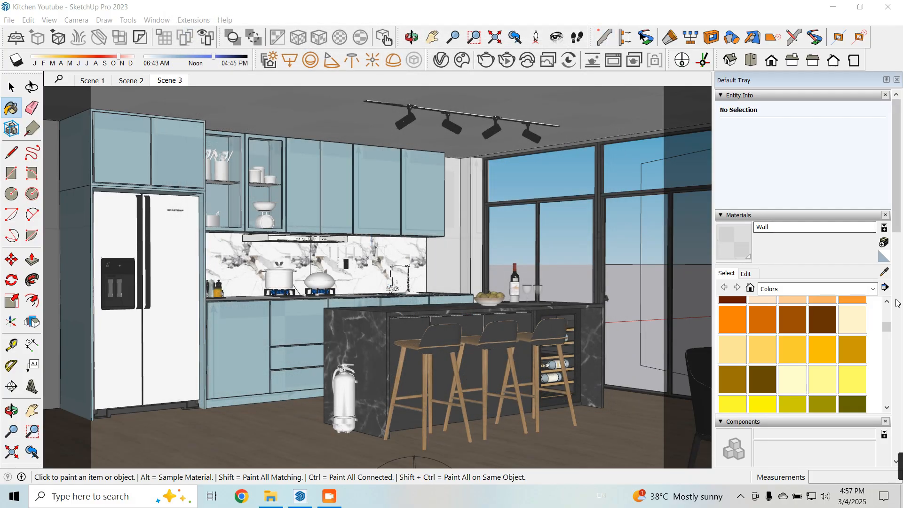
Step: Reopen the Wall material's V-Ray reflection settings and choose its BRDF type again
{"action": "left_click", "coordinate": [883, 272]}
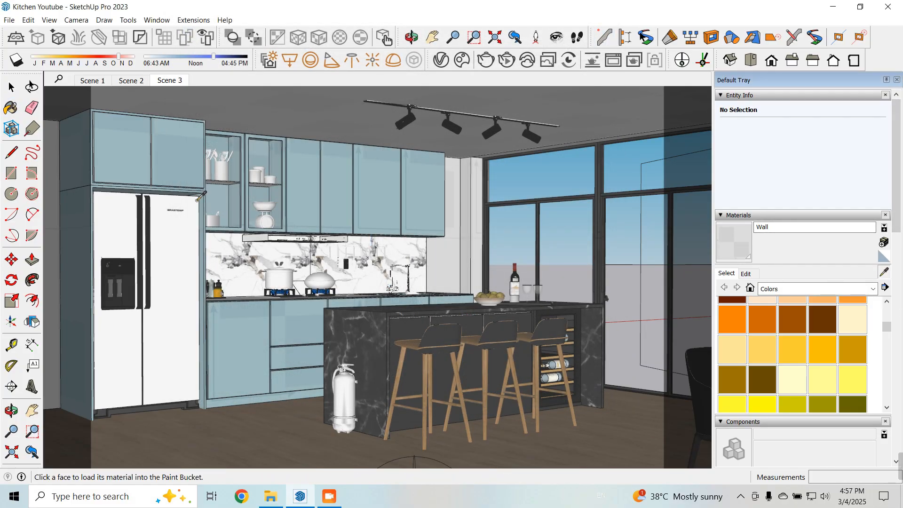
{"action": "left_click", "coordinate": [441, 60]}
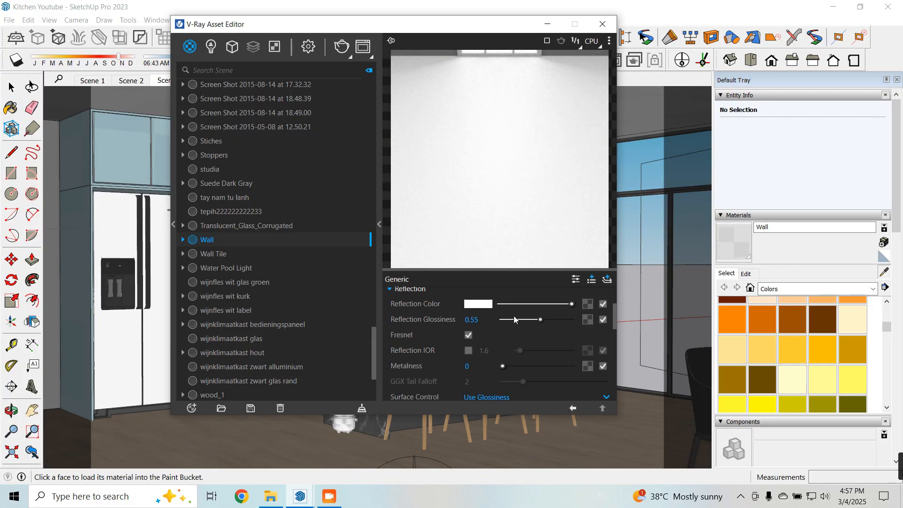
{"action": "left_click", "coordinate": [481, 364]}
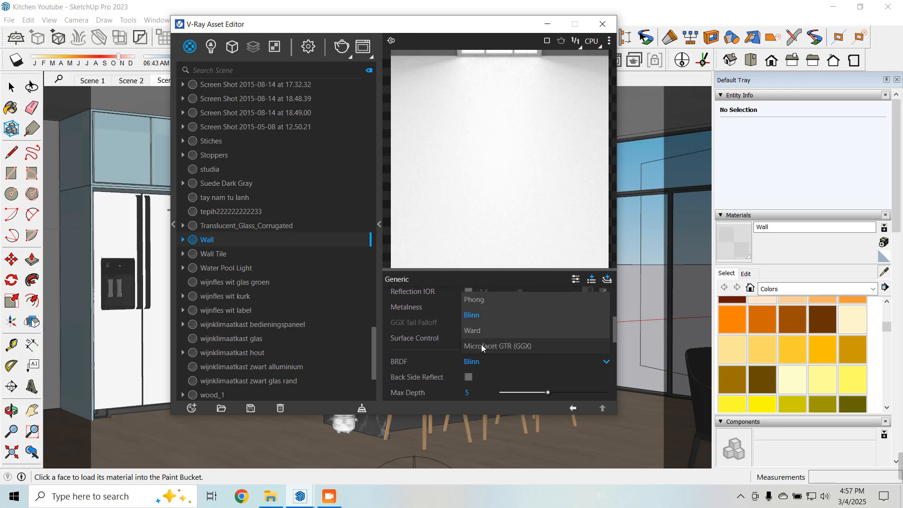
{"action": "left_click", "coordinate": [492, 329]}
{"action": "left_click", "coordinate": [602, 24]}
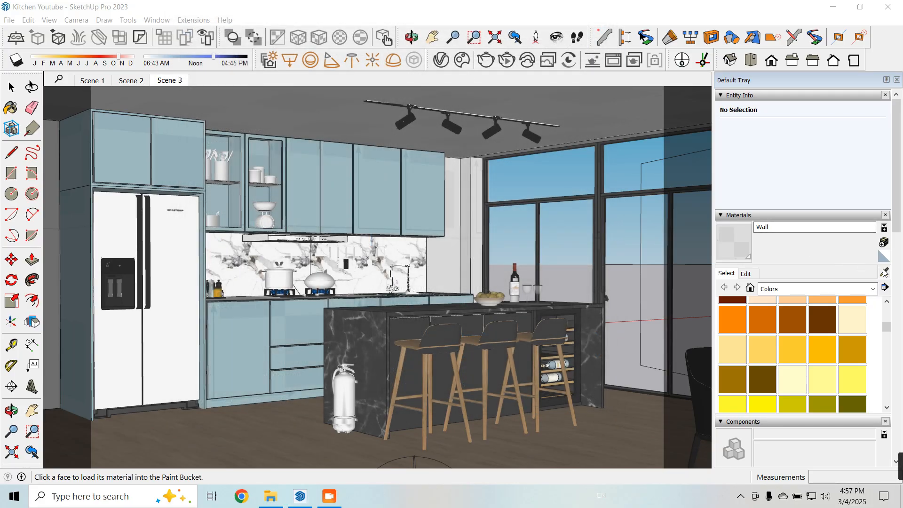
Step: Sample the blue upper cabinet's material and open its V-Ray reflection settings
{"action": "left_click", "coordinate": [384, 211]}
{"action": "left_click", "coordinate": [439, 59]}
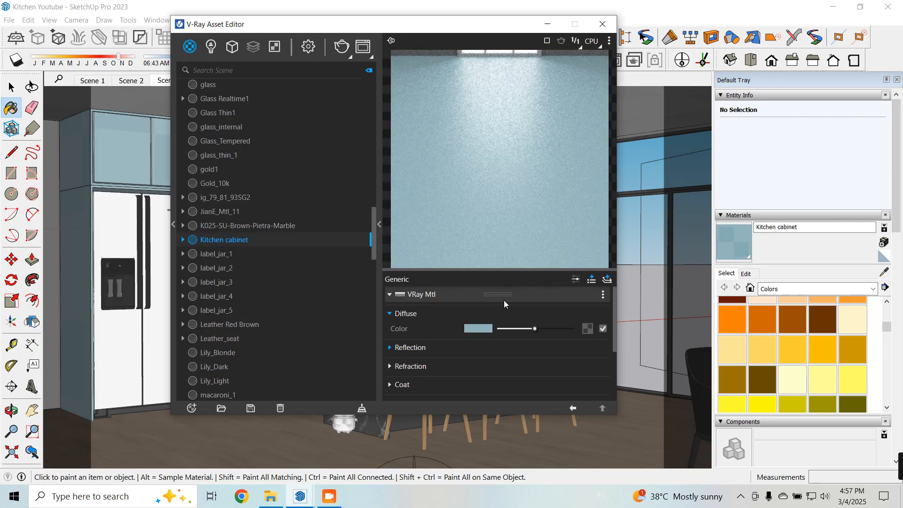
{"action": "left_click", "coordinate": [474, 347]}
{"action": "scroll", "coordinate": [475, 349], "scroll_direction": "down", "scroll_amount": 3}
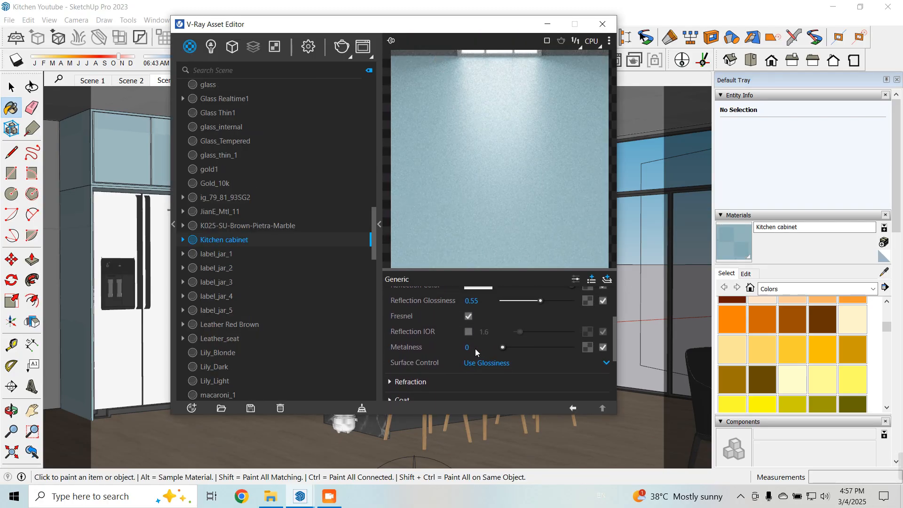
{"action": "scroll", "coordinate": [475, 348], "scroll_direction": "up", "scroll_amount": 1}
Step: Show the Kitchen cabinet material's advanced options and set its reflection BRDF to Blinn
{"action": "left_click", "coordinate": [575, 279]}
{"action": "scroll", "coordinate": [482, 358], "scroll_direction": "down", "scroll_amount": 2}
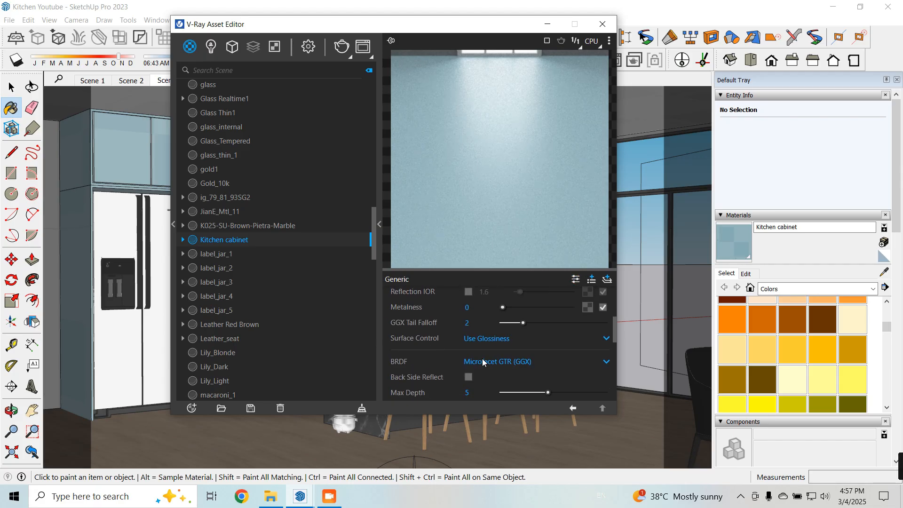
{"action": "left_click", "coordinate": [486, 361]}
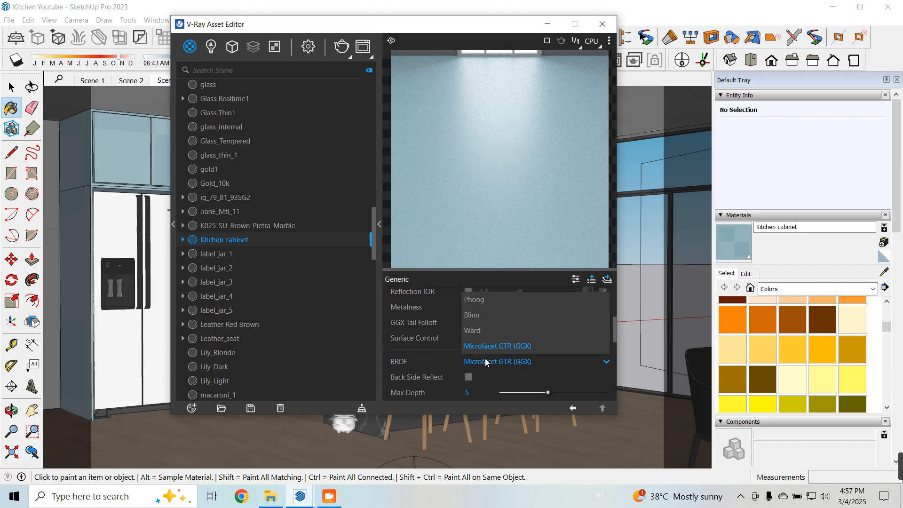
{"action": "left_click", "coordinate": [478, 318]}
Step: Open the Kitchen cabinet material's diffuse color for editing with the value range set to 0 to 255
{"action": "scroll", "coordinate": [433, 365], "scroll_direction": "up", "scroll_amount": 5}
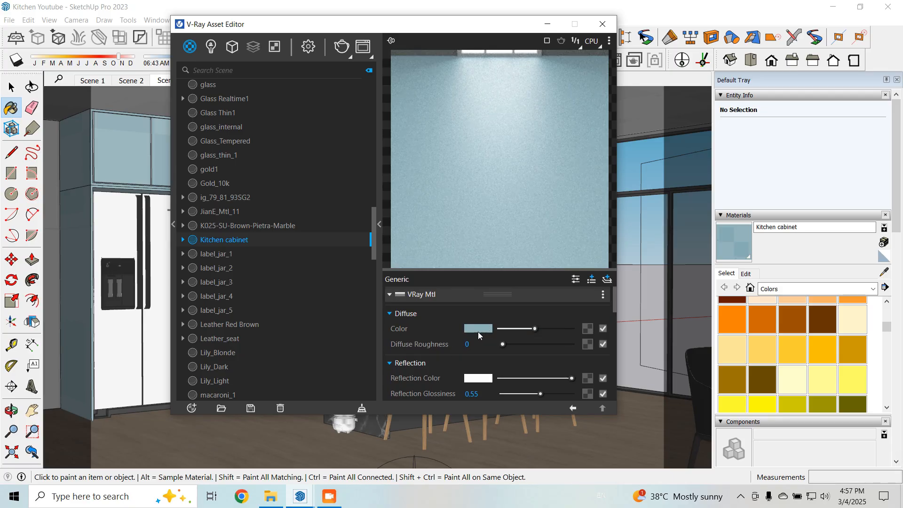
{"action": "left_click", "coordinate": [483, 330]}
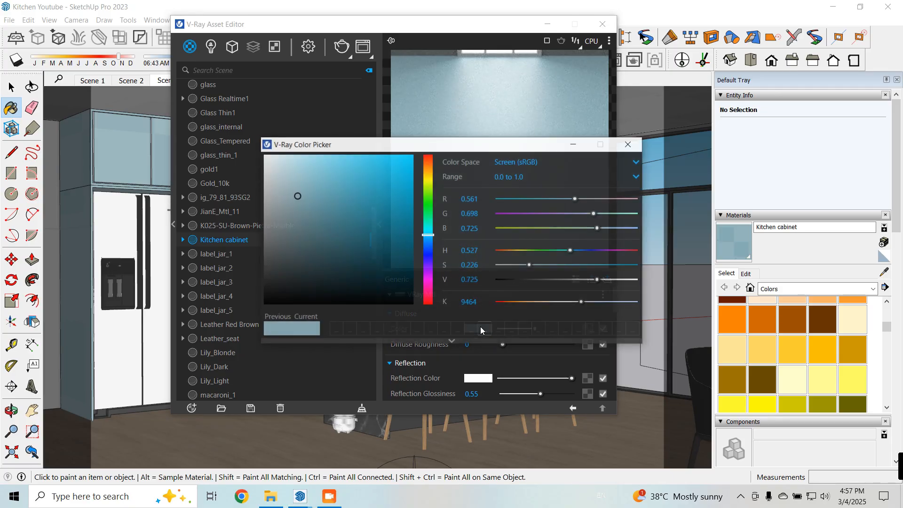
{"action": "left_click", "coordinate": [510, 177]}
{"action": "left_click", "coordinate": [509, 208]}
Step: Set the Kitchen cabinet material's diffuse color to RGB 34, 36, 80 and close the color picker and asset editor
{"action": "left_click_drag", "start_coordinate": [479, 200], "coordinate": [408, 199]}
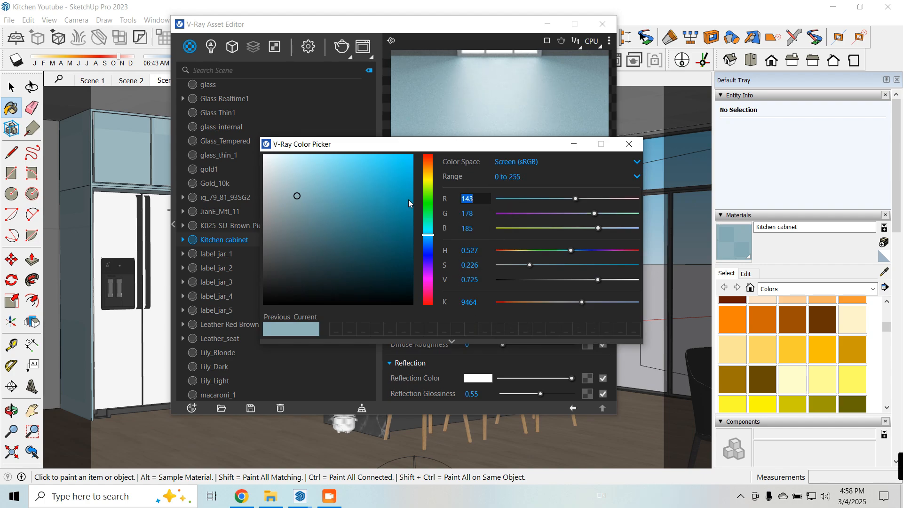
{"action": "type", "text": "34"}
{"action": "key", "text": "Tab"}
{"action": "type", "text": "3"}
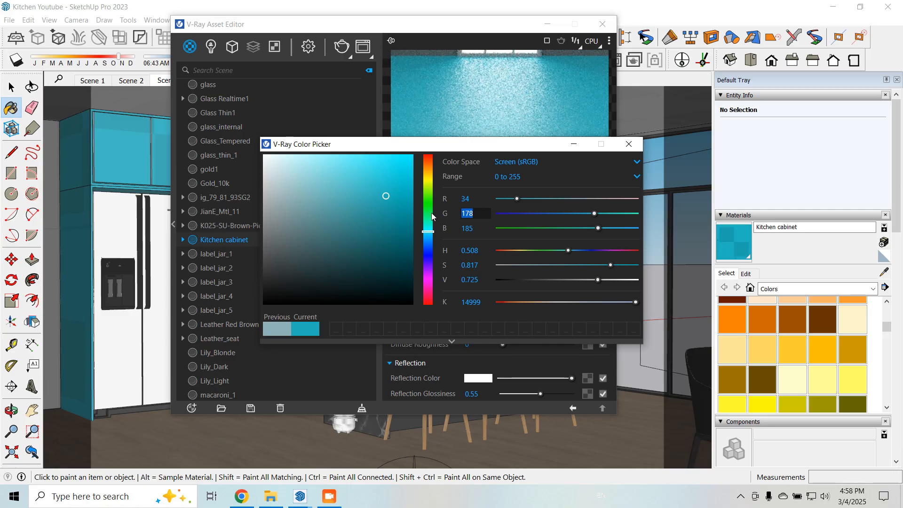
{"action": "type", "text": "6"}
{"action": "key", "text": "Tab"}
{"action": "type", "text": "8"}
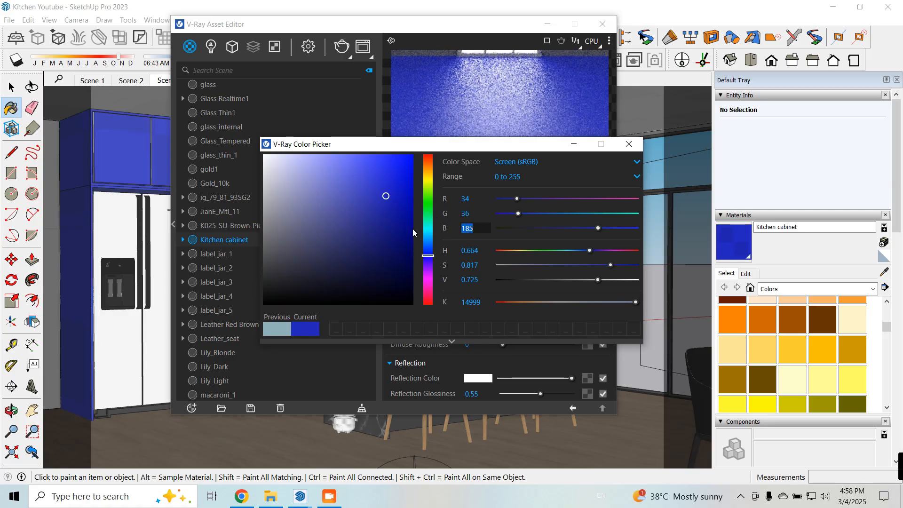
{"action": "type", "text": "0"}
{"action": "key", "text": "Return"}
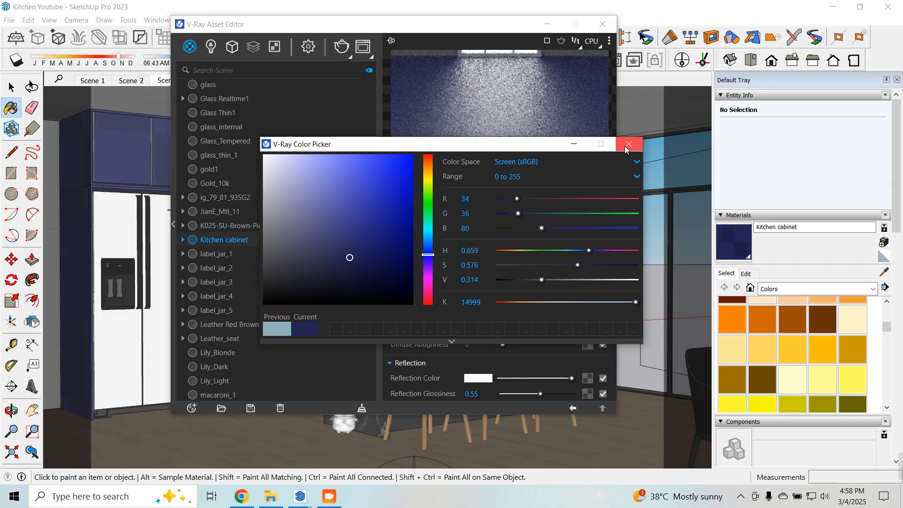
{"action": "left_click", "coordinate": [628, 143]}
{"action": "left_click", "coordinate": [602, 25]}
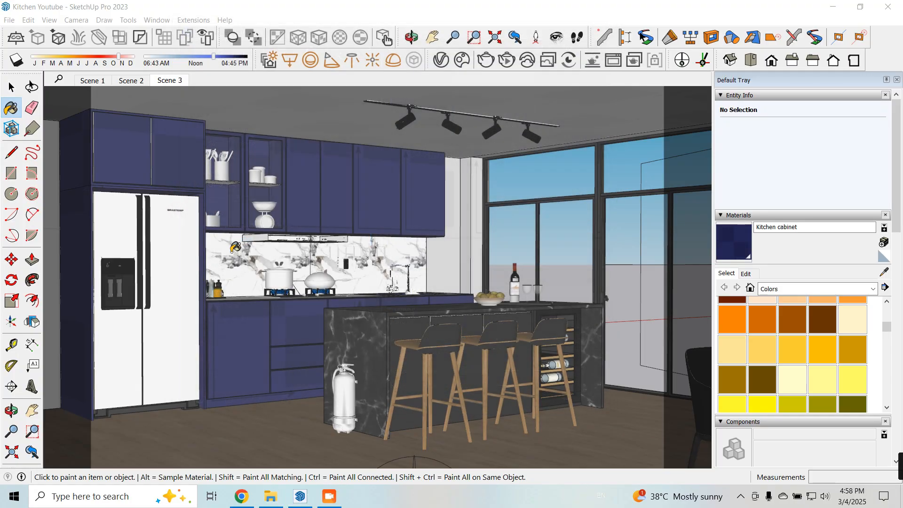
{"action": "key", "text": "space"}
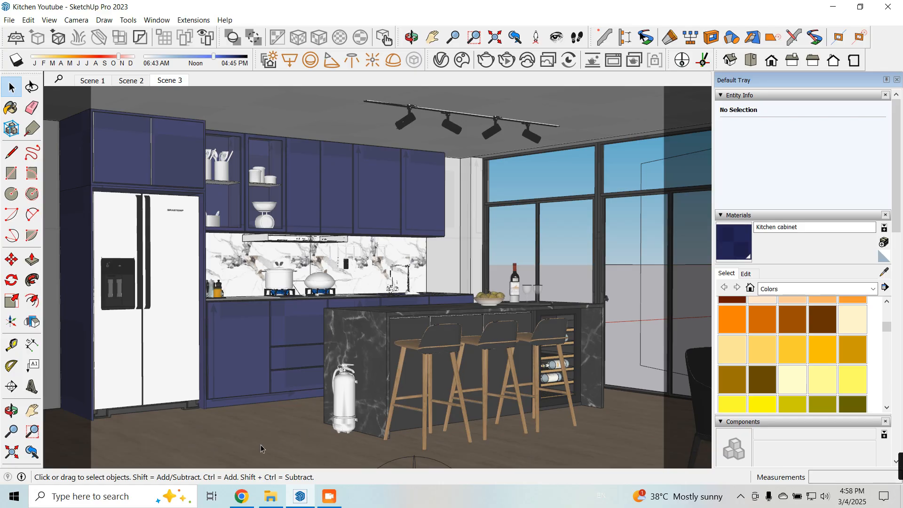
Step: Sample the bar stool's black material, expand its V-Ray reflection settings and clear the diffuse color texture
{"action": "left_click", "coordinate": [884, 272]}
{"action": "left_click", "coordinate": [404, 331]}
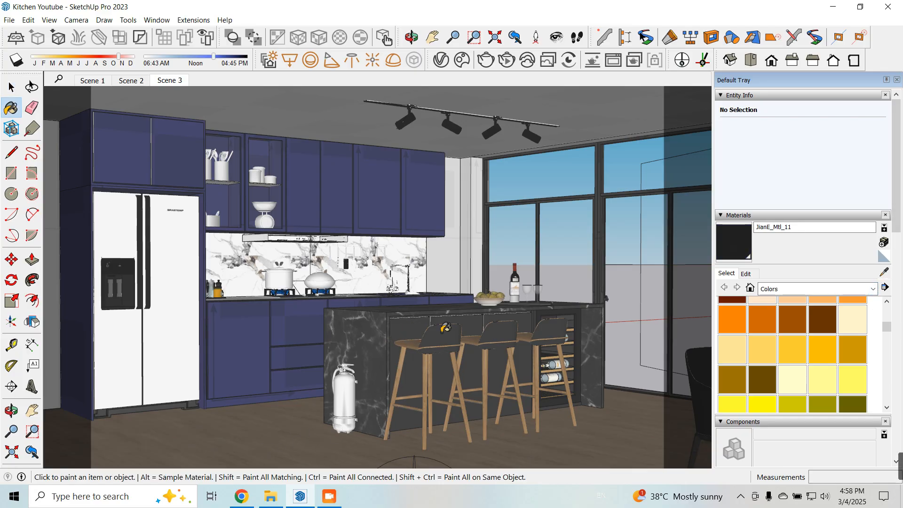
{"action": "left_click", "coordinate": [442, 61]}
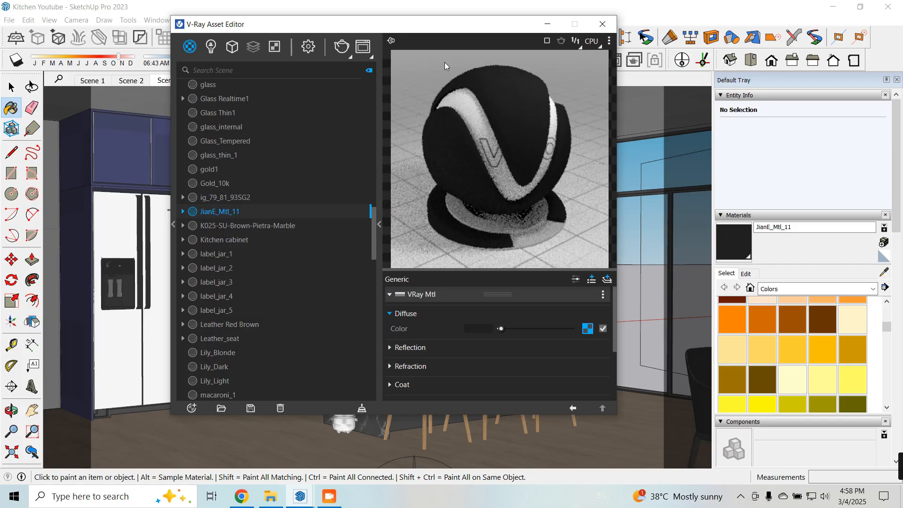
{"action": "left_click", "coordinate": [446, 347]}
{"action": "right_click", "coordinate": [587, 325]}
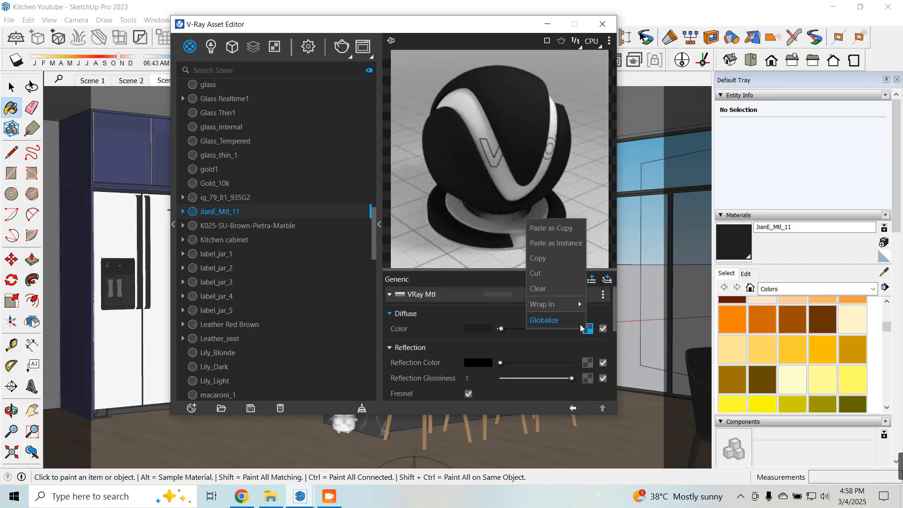
{"action": "left_click", "coordinate": [547, 290]}
Step: Give the JianE_Mtl_11 material a reflection glossiness of 0.6, a white reflection color and the Blinn BRDF
{"action": "type", "text": "0.6"}
{"action": "key", "text": "Return"}
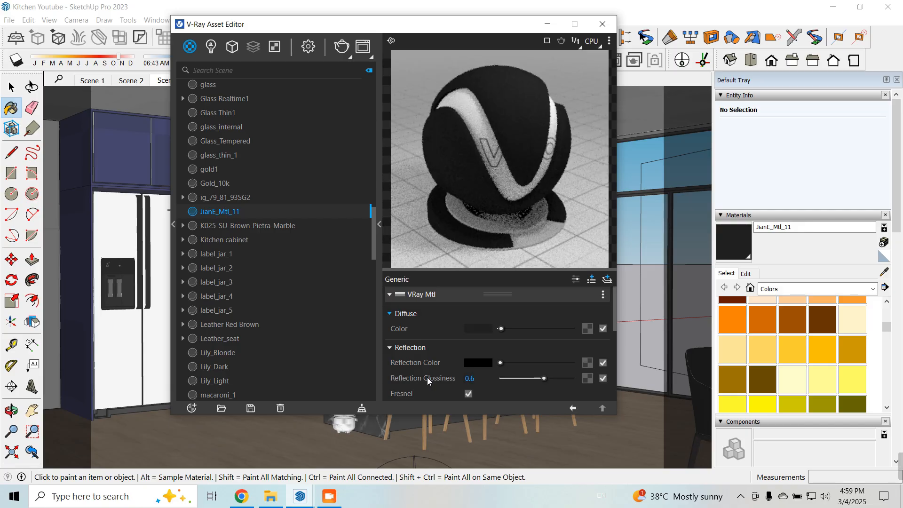
{"action": "left_click_drag", "start_coordinate": [501, 363], "coordinate": [586, 365]}
{"action": "scroll", "coordinate": [427, 362], "scroll_direction": "down", "scroll_amount": 2}
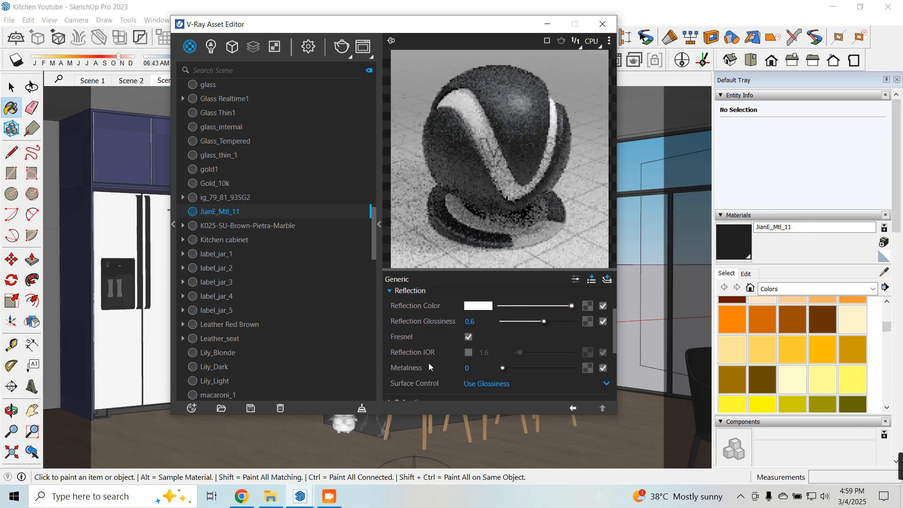
{"action": "scroll", "coordinate": [498, 370], "scroll_direction": "down", "scroll_amount": 4}
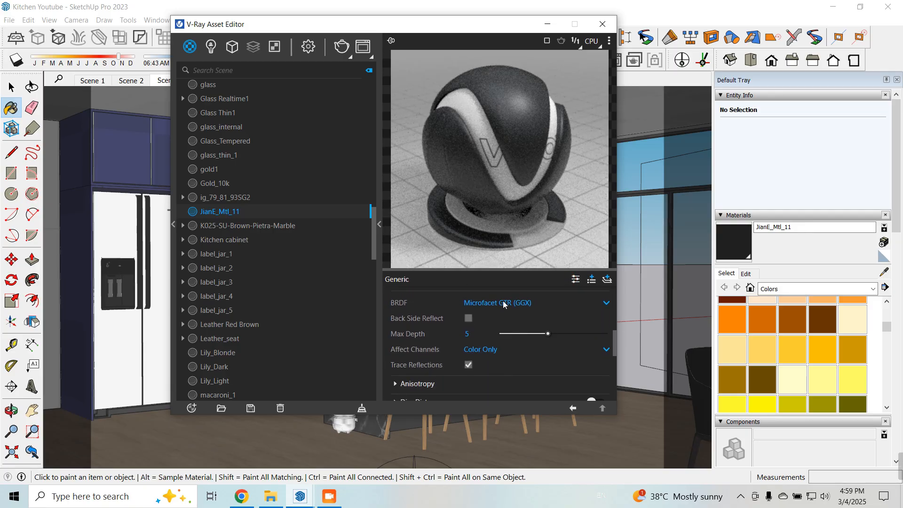
{"action": "left_click", "coordinate": [496, 302]}
{"action": "left_click", "coordinate": [491, 335]}
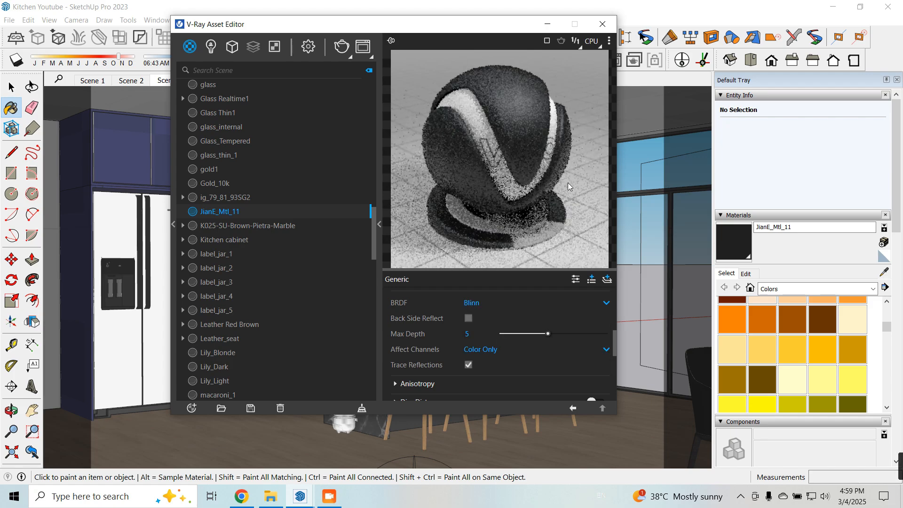
{"action": "left_click", "coordinate": [603, 24]}
Step: Sample the dark tray's material on the island countertop and inspect the texture in its second V-Ray bump layer
{"action": "left_click", "coordinate": [884, 271]}
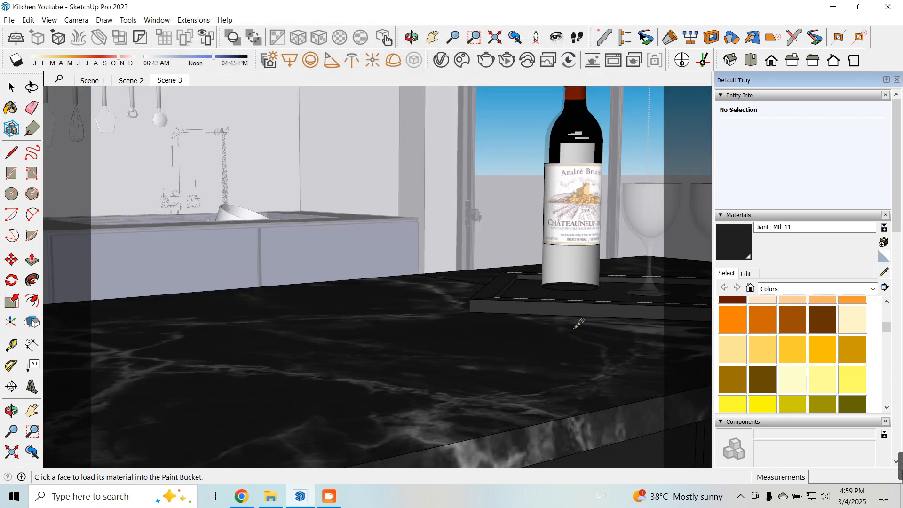
{"action": "left_click", "coordinate": [563, 306]}
{"action": "left_click", "coordinate": [440, 59]}
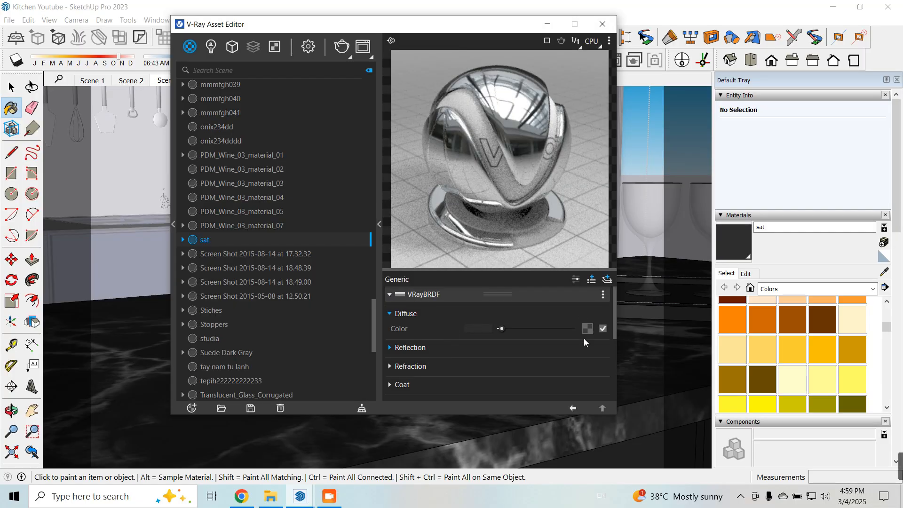
{"action": "scroll", "coordinate": [495, 382], "scroll_direction": "down", "scroll_amount": 10}
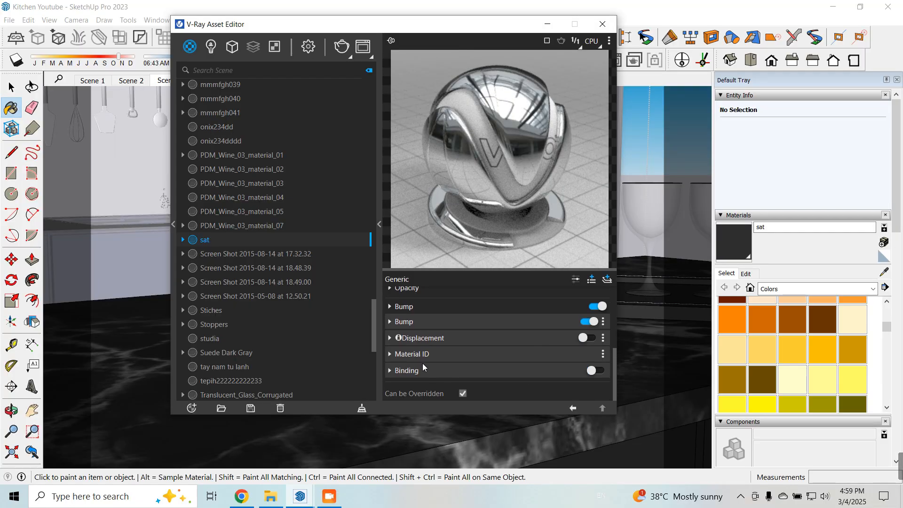
{"action": "left_click", "coordinate": [431, 324]}
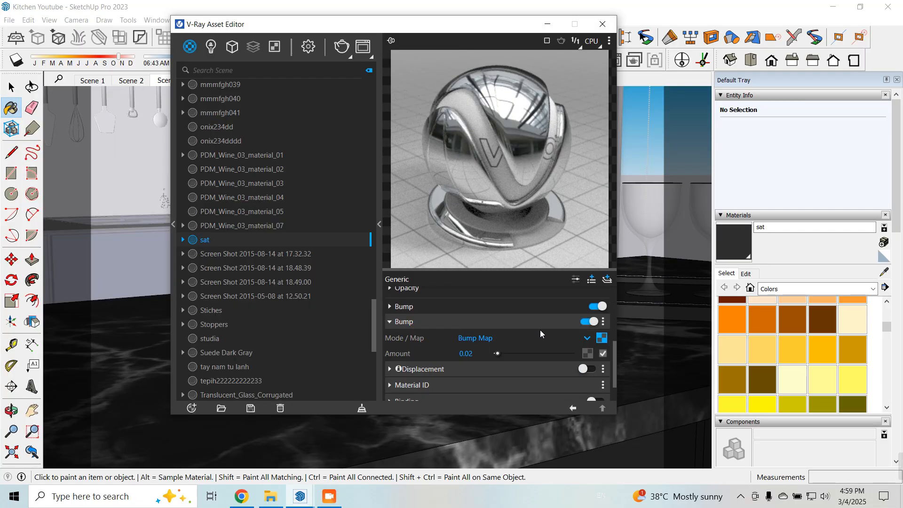
{"action": "left_click", "coordinate": [600, 337]}
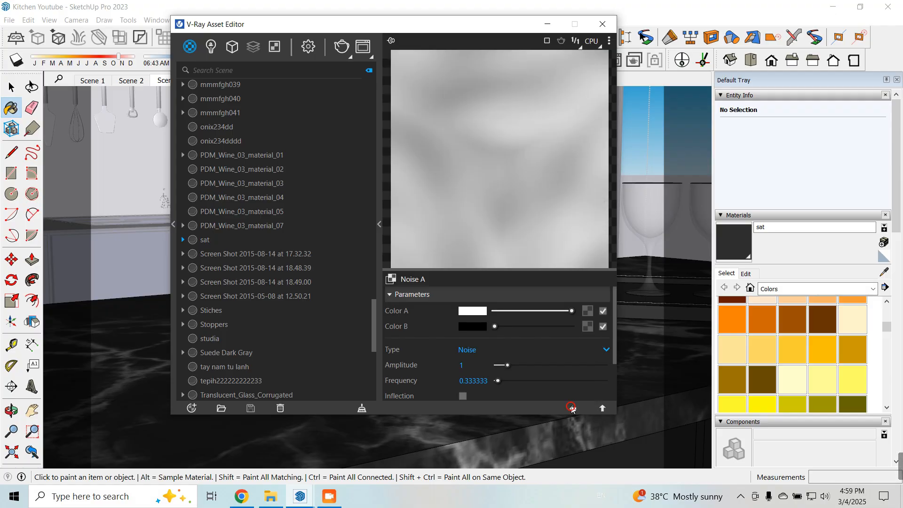
{"action": "left_click", "coordinate": [571, 408]}
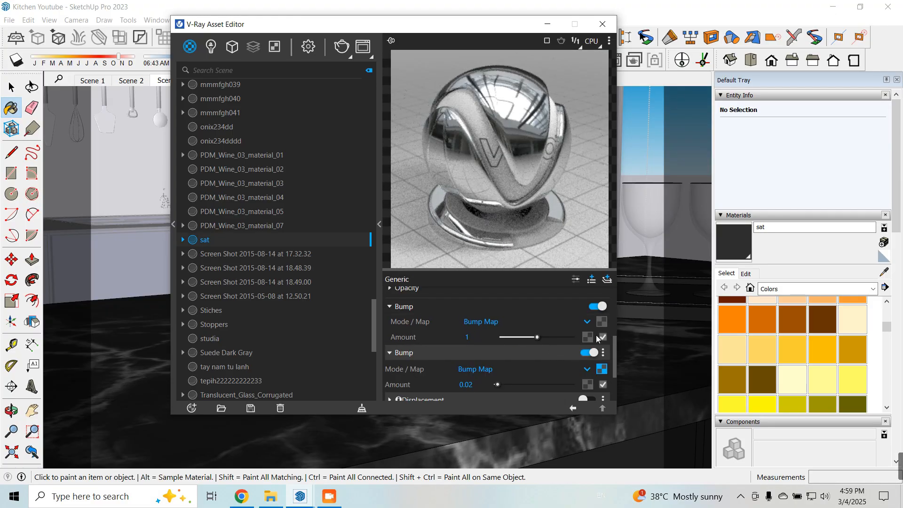
Step: Set the sat material's first bump layer to Local Space Bump and assign an Edges texture to it
{"action": "left_click", "coordinate": [554, 321]}
{"action": "left_click", "coordinate": [491, 361]}
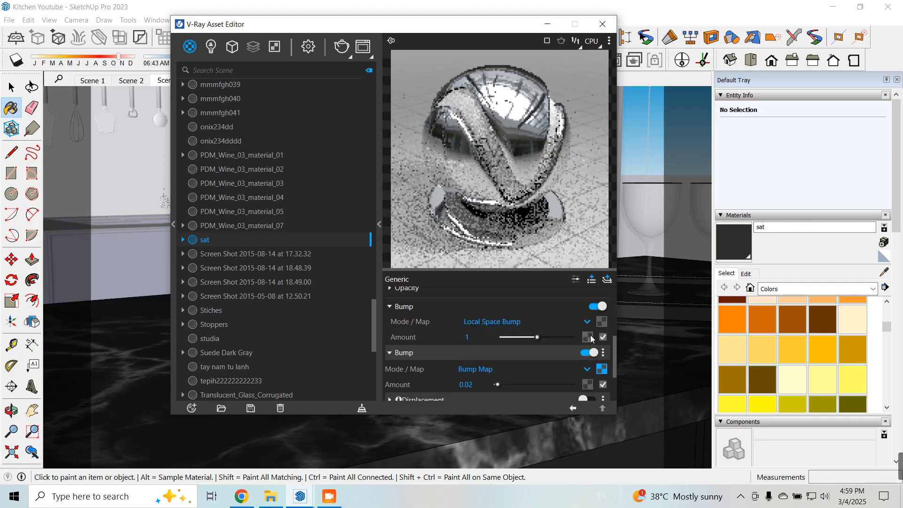
{"action": "left_click", "coordinate": [598, 321]}
{"action": "scroll", "coordinate": [563, 272], "scroll_direction": "down", "scroll_amount": 6}
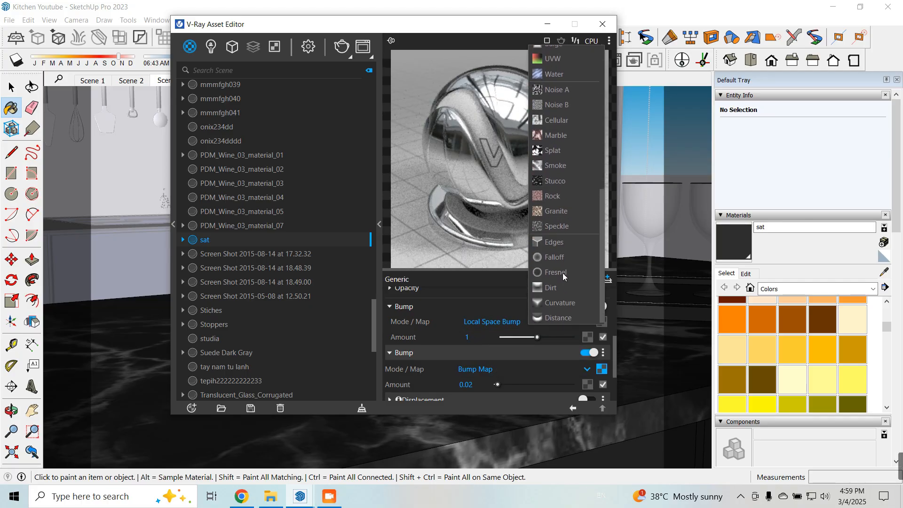
{"action": "left_click", "coordinate": [554, 240]}
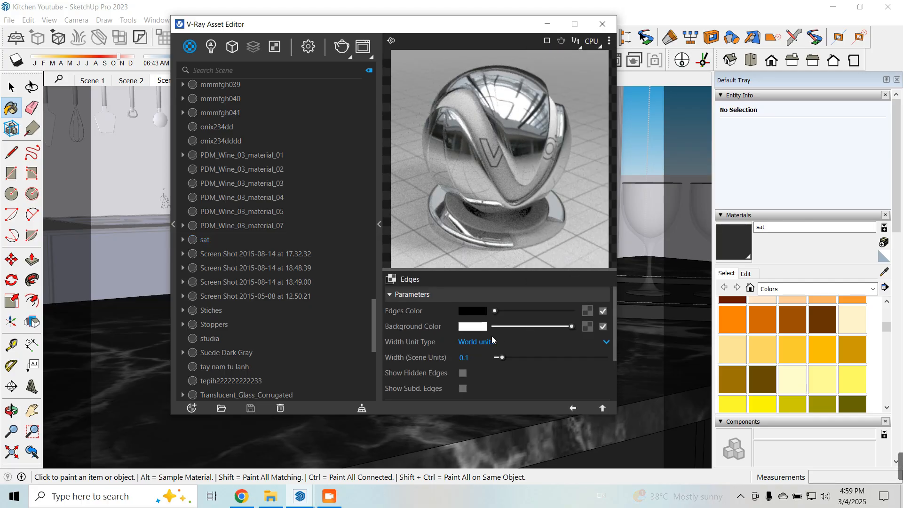
{"action": "left_click", "coordinate": [575, 408]}
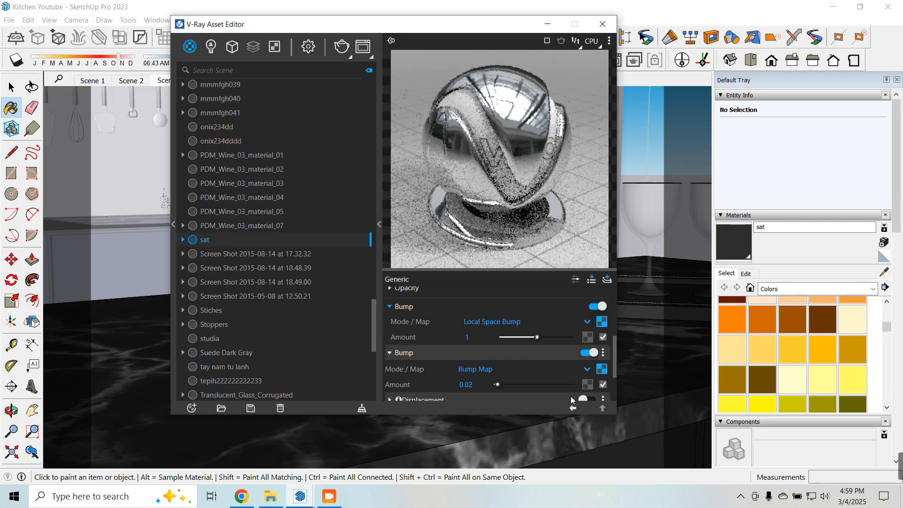
{"action": "left_click", "coordinate": [602, 24]}
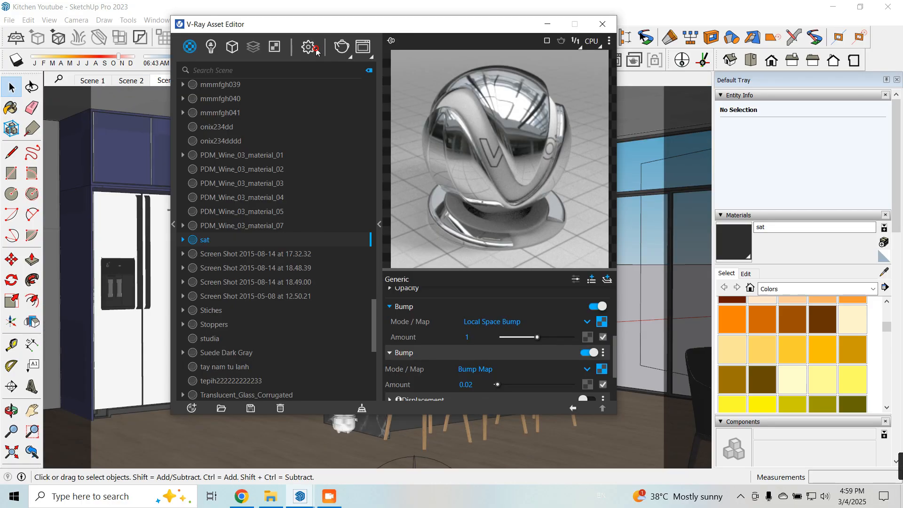
Step: Turn off Material Override in the V-Ray render settings and start a test render of Scene 3
{"action": "left_click", "coordinate": [308, 46]}
{"action": "left_click", "coordinate": [224, 190]}
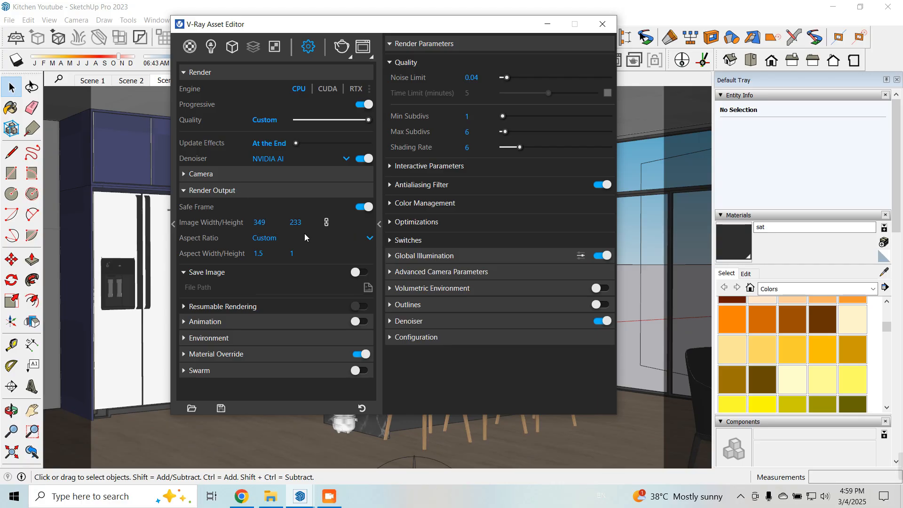
{"action": "left_click", "coordinate": [350, 58]}
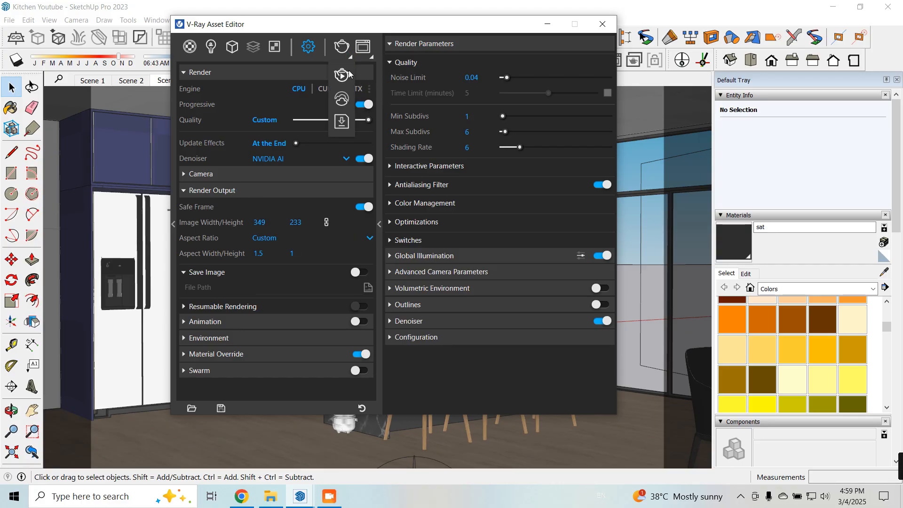
{"action": "left_click", "coordinate": [307, 45]}
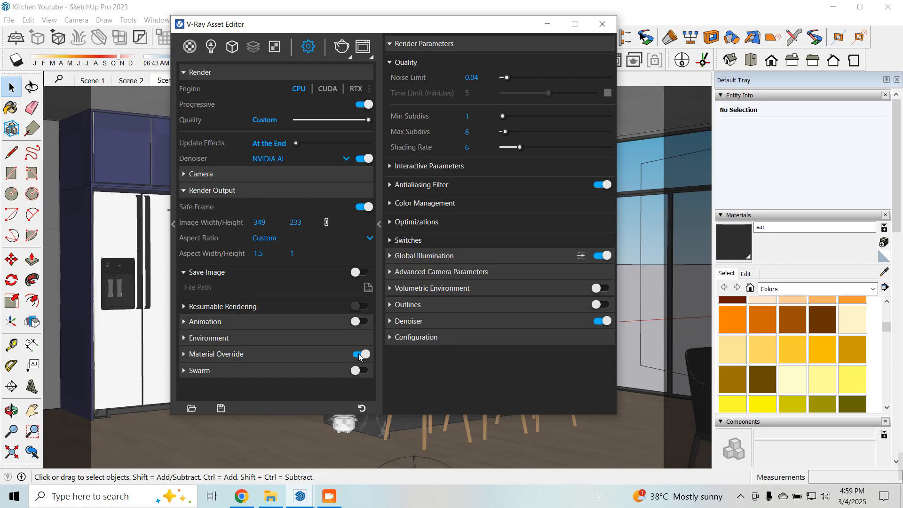
{"action": "left_click", "coordinate": [350, 58]}
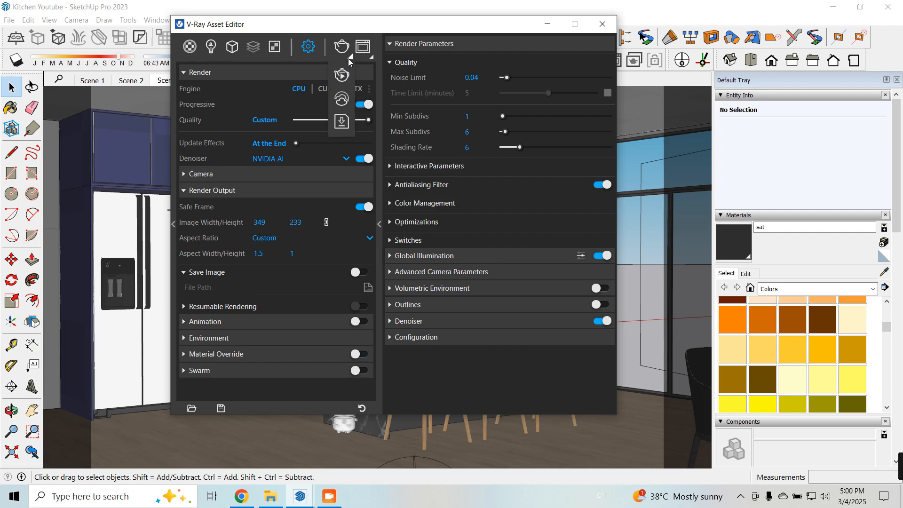
{"action": "left_click", "coordinate": [480, 79]}
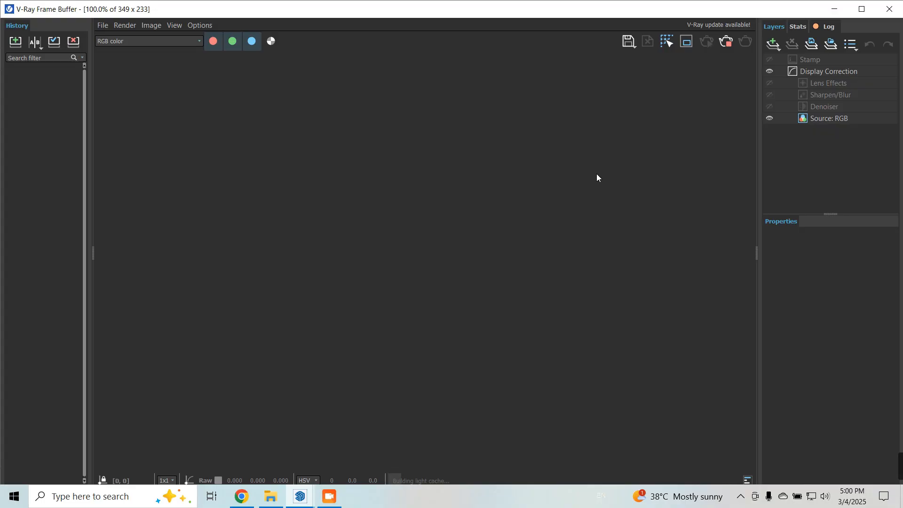
Step: View the test render at 200% zoom, stop it, and minimize the frame buffer and asset editor
{"action": "scroll", "coordinate": [407, 292], "scroll_direction": "up", "scroll_amount": 2}
{"action": "scroll", "coordinate": [472, 287], "scroll_direction": "down", "scroll_amount": 1}
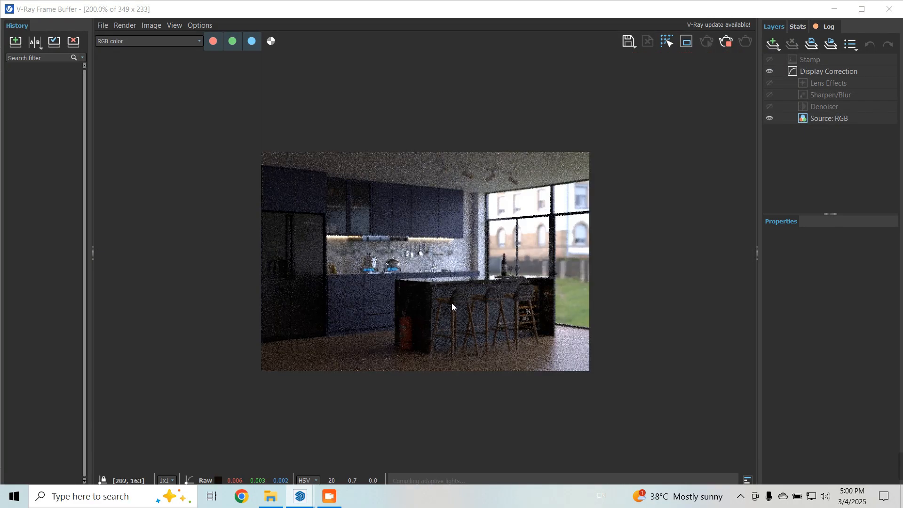
{"action": "left_click", "coordinate": [724, 42]}
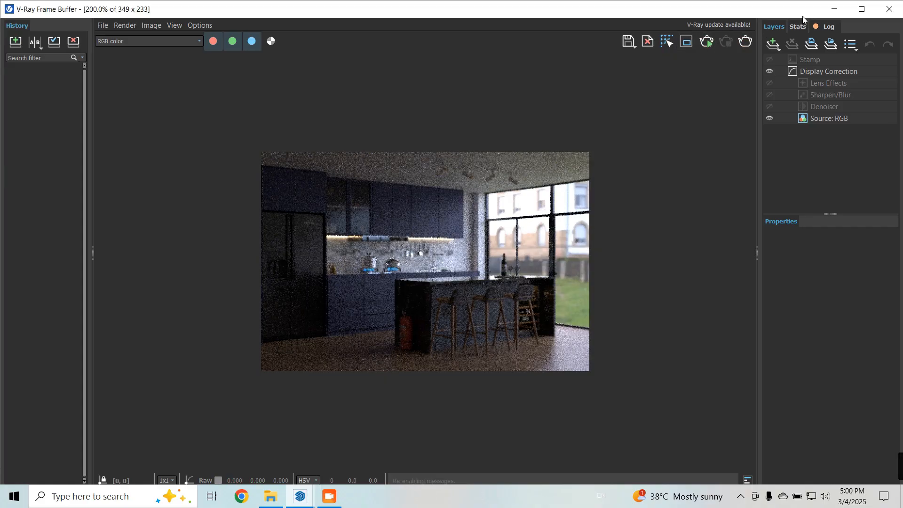
{"action": "left_click", "coordinate": [834, 9]}
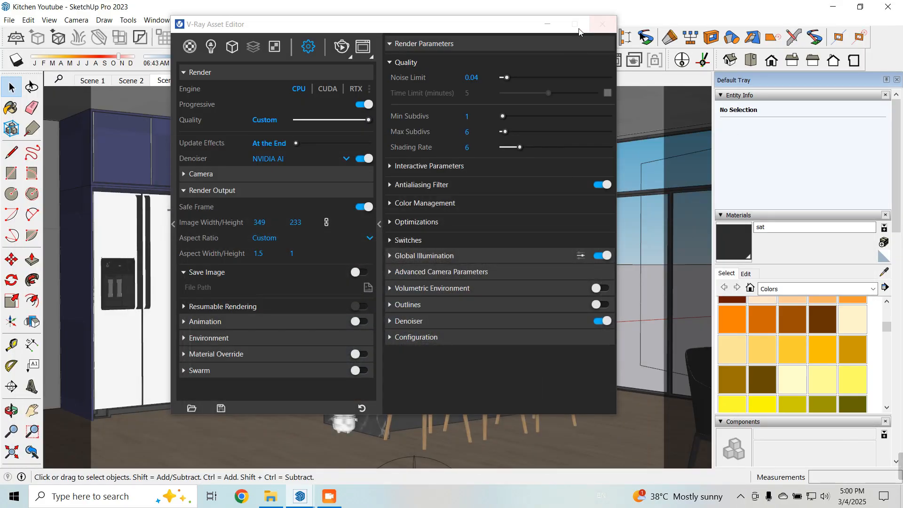
{"action": "left_click", "coordinate": [552, 24]}
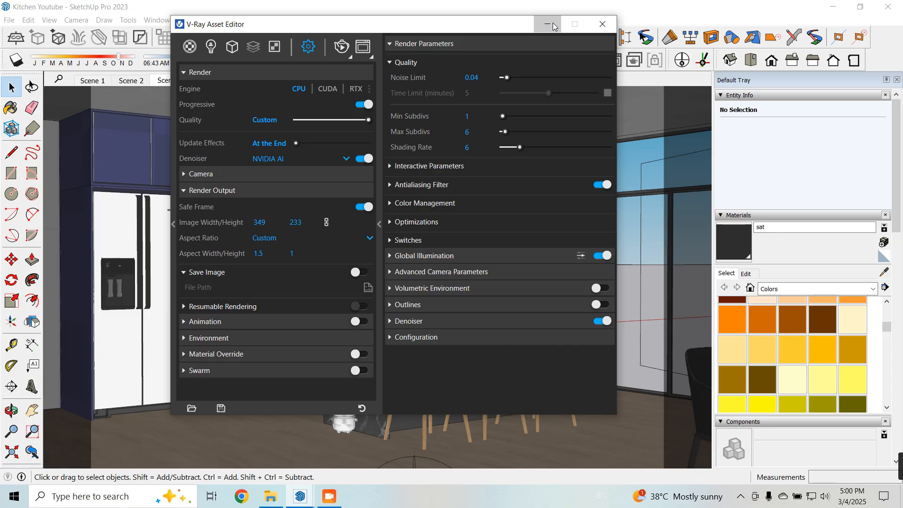
{"action": "left_click", "coordinate": [547, 24]}
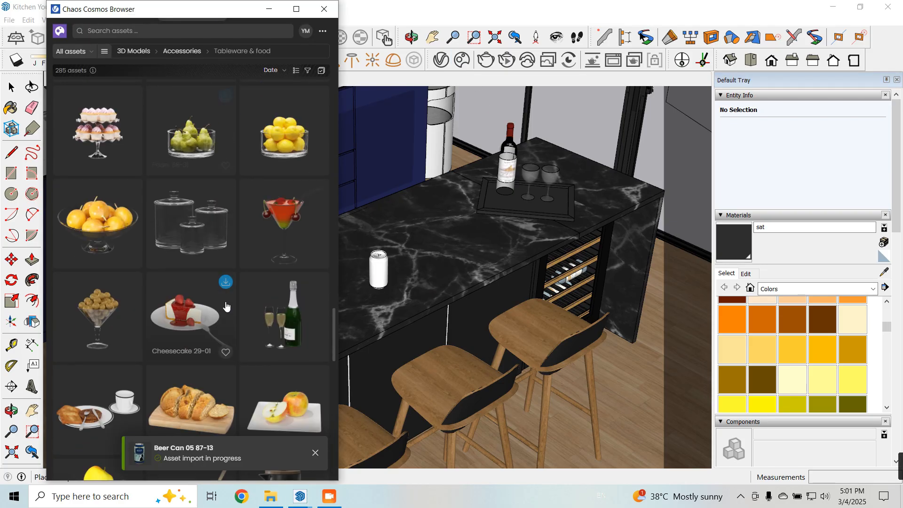
Step: Add the Glass 002 wine glass and the Walnuts 73-01 bowl from the tableware library to the island countertop
{"action": "scroll", "coordinate": [248, 291], "scroll_direction": "down", "scroll_amount": 15}
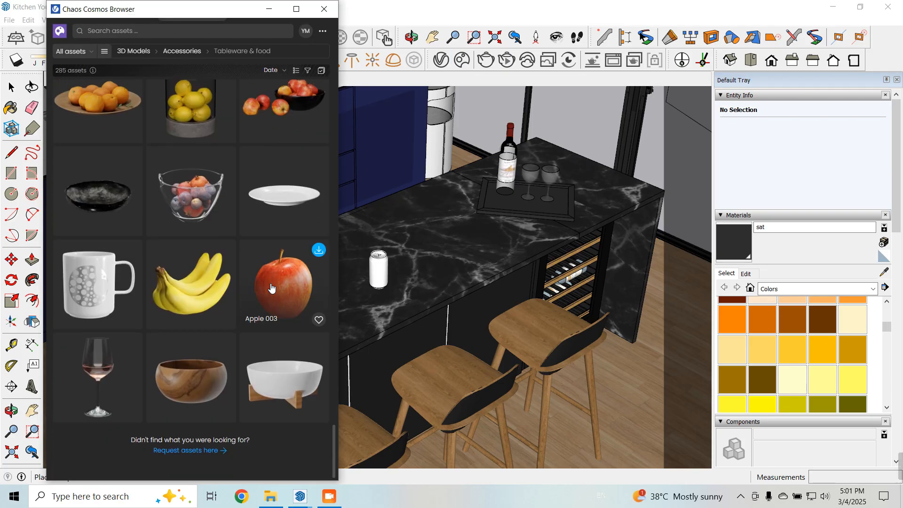
{"action": "left_click", "coordinate": [131, 342]}
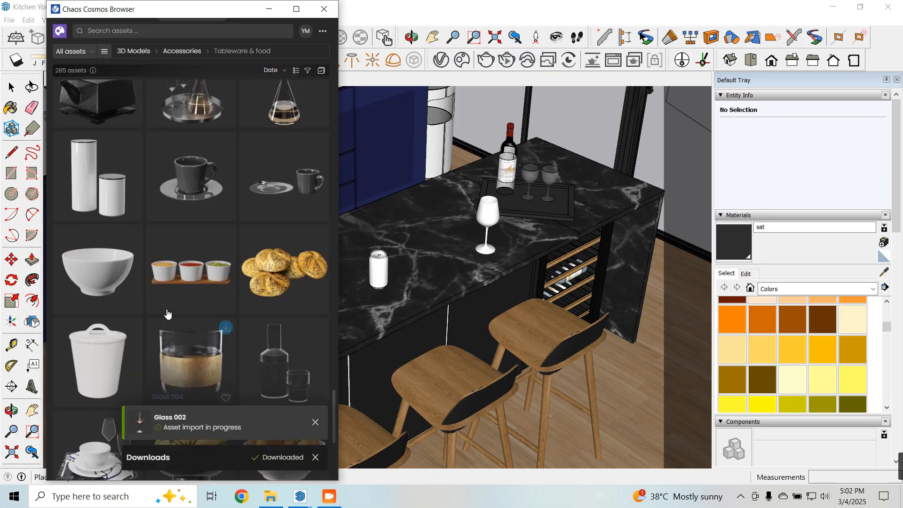
{"action": "scroll", "coordinate": [167, 313], "scroll_direction": "up", "scroll_amount": 20}
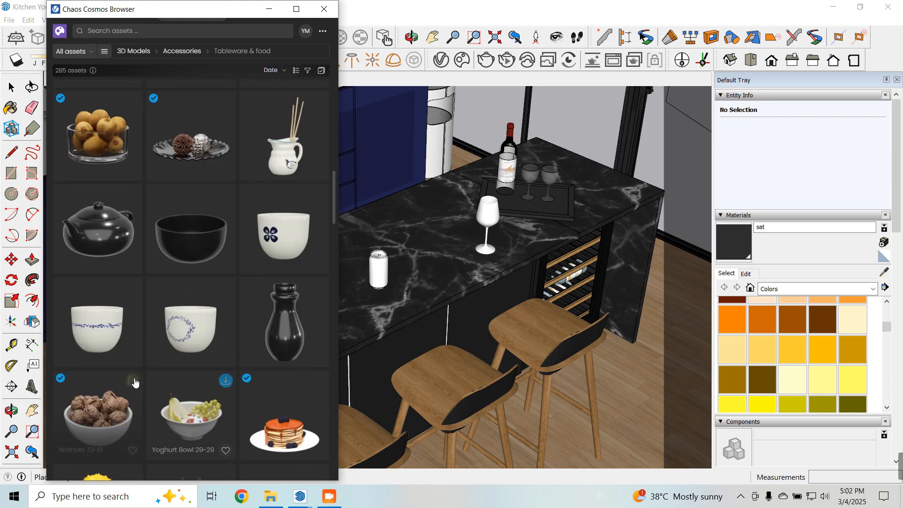
{"action": "left_click", "coordinate": [134, 382]}
{"action": "left_click", "coordinate": [289, 278]}
{"action": "left_click", "coordinate": [462, 60]}
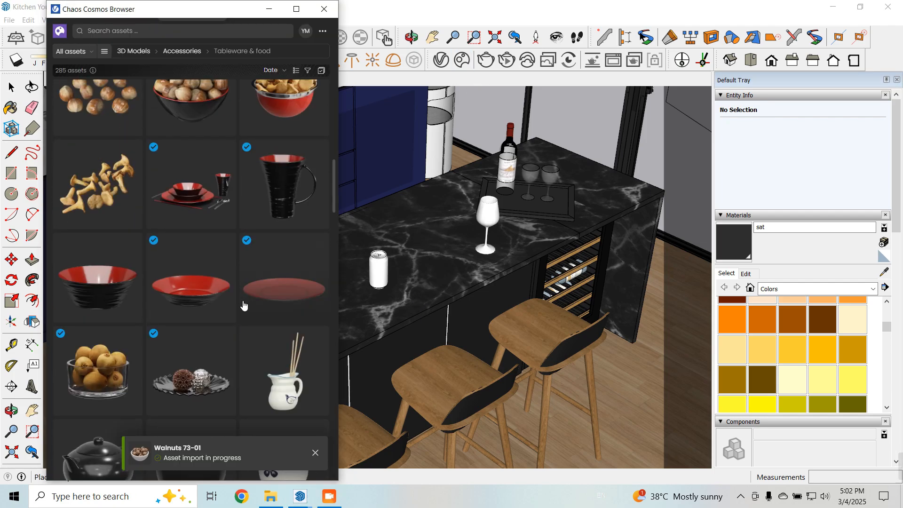
Step: Add Fruit Bowl 193 001 to the island countertop, look through more tableware models and return to the Scene 3 view
{"action": "scroll", "coordinate": [242, 306], "scroll_direction": "up", "scroll_amount": 15}
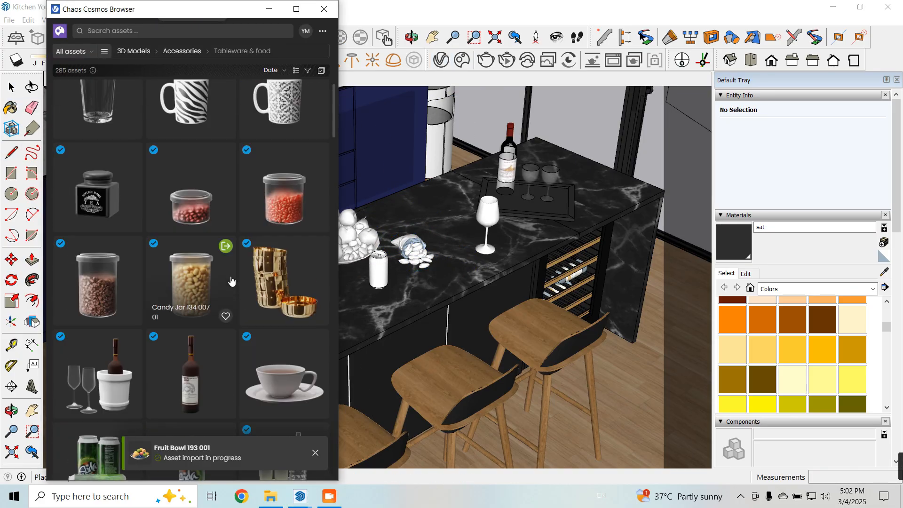
{"action": "scroll", "coordinate": [232, 278], "scroll_direction": "up", "scroll_amount": 5}
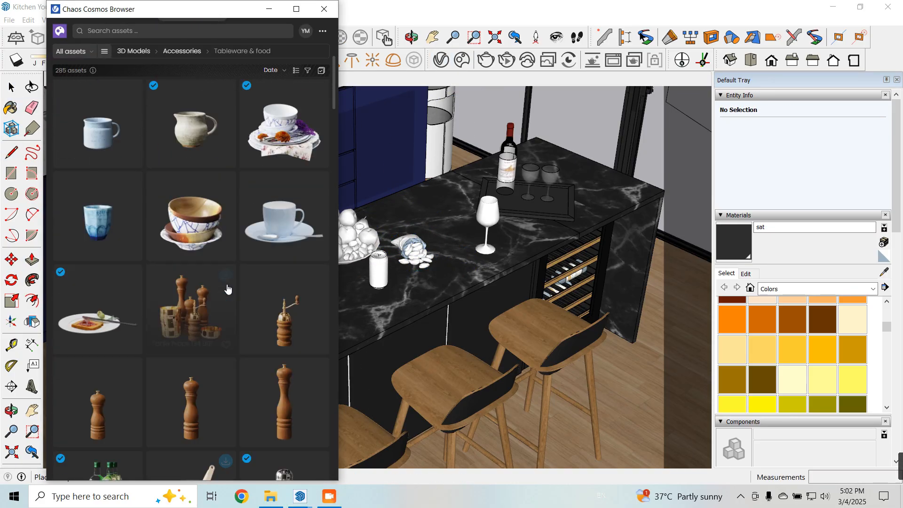
{"action": "scroll", "coordinate": [227, 288], "scroll_direction": "down", "scroll_amount": 5}
{"action": "scroll", "coordinate": [230, 258], "scroll_direction": "up", "scroll_amount": 3}
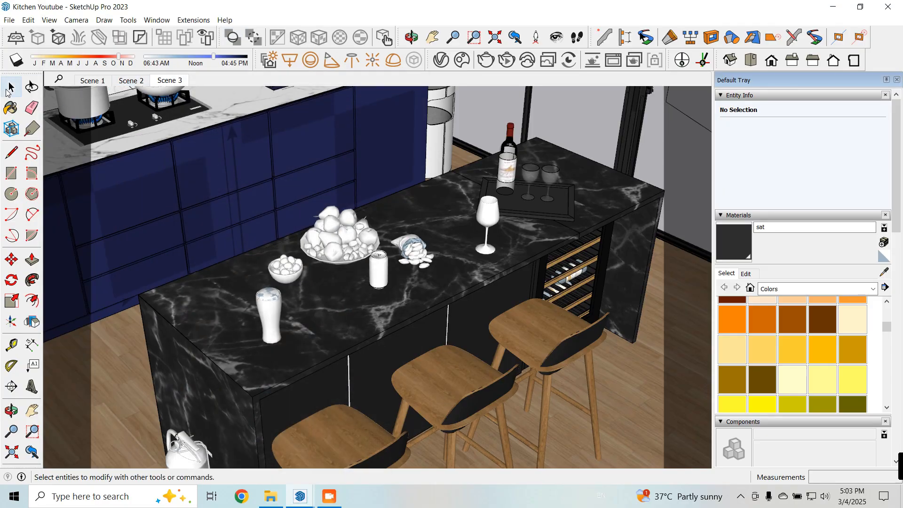
{"action": "left_click", "coordinate": [181, 82]}
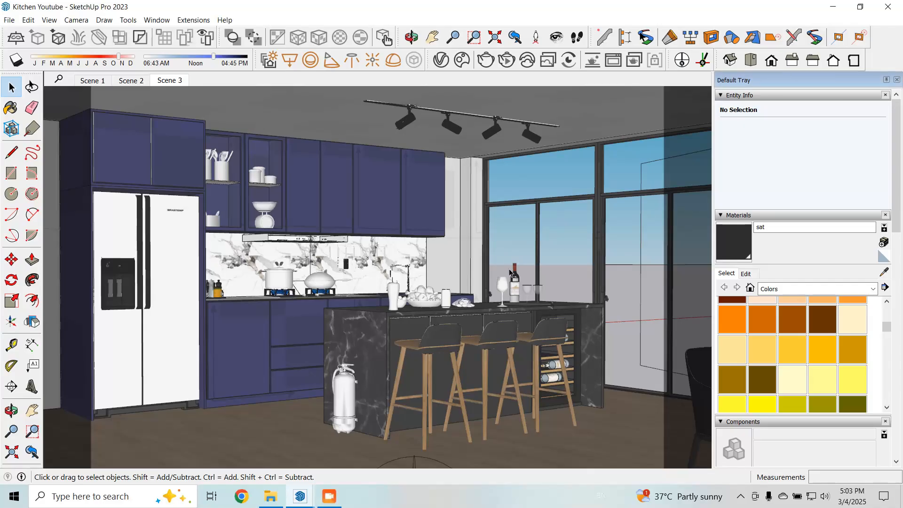
Step: Draw a ground rectangle of about 8759 x 7587 mm outside the glazed facade, starting from the building's base corner
{"action": "scroll", "coordinate": [358, 242], "scroll_direction": "down", "scroll_amount": 10}
{"action": "middle_click_drag", "start_coordinate": [287, 244], "coordinate": [336, 341]}
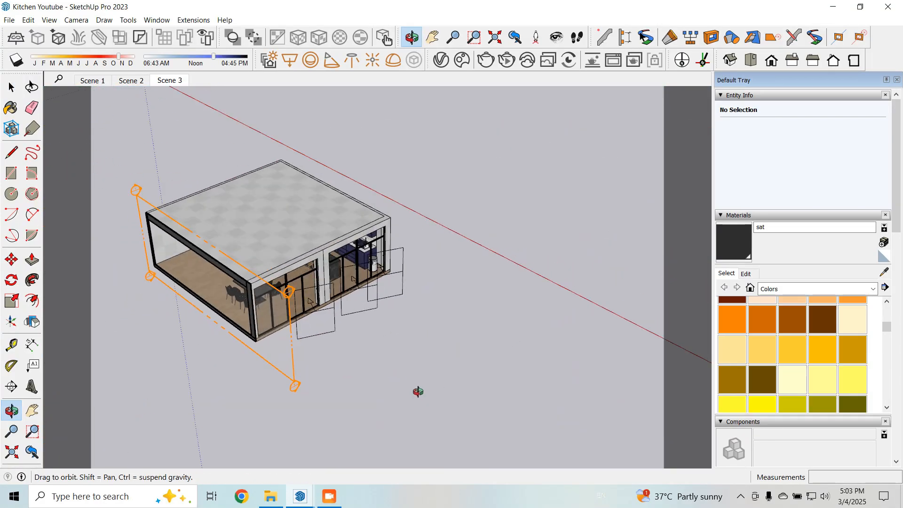
{"action": "key", "text": "a"}
{"action": "key", "text": "r"}
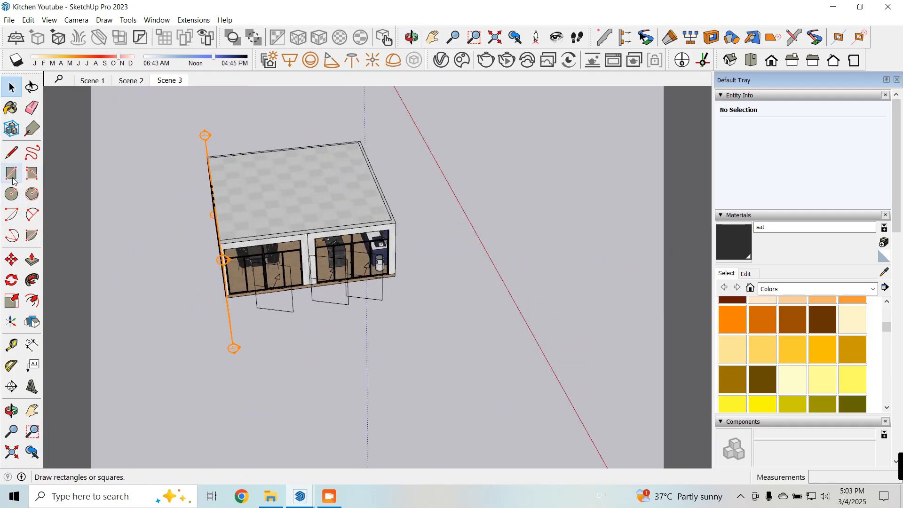
{"action": "scroll", "coordinate": [402, 271], "scroll_direction": "up", "scroll_amount": 1}
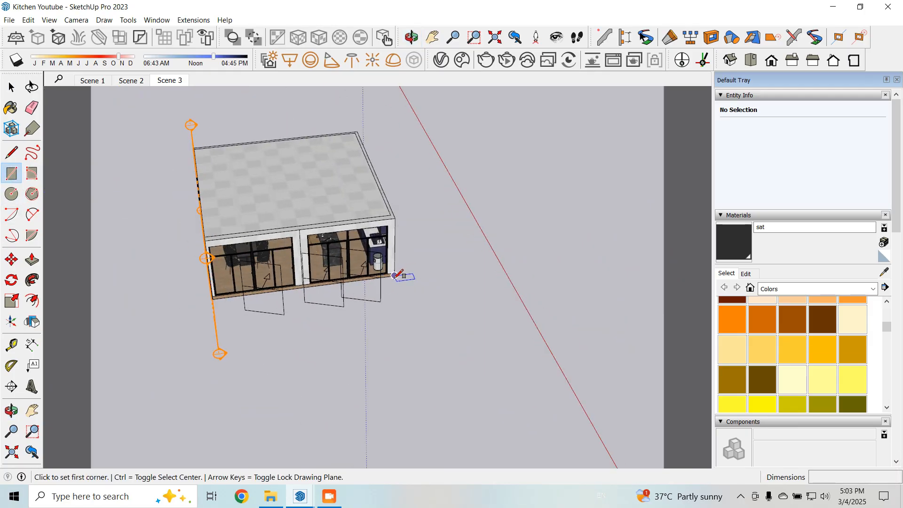
{"action": "left_click", "coordinate": [395, 275]}
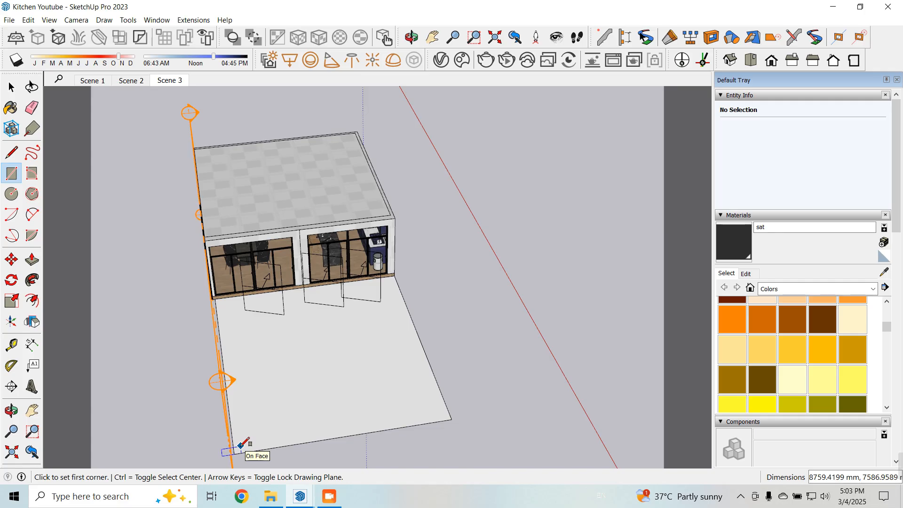
Step: Select the ground rectangle with its edges and make it a group
{"action": "left_click", "coordinate": [12, 87]}
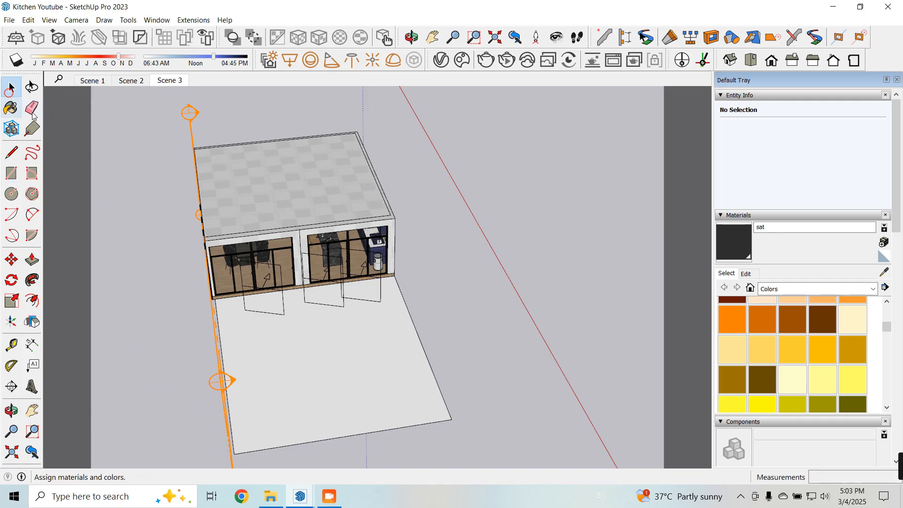
{"action": "double_click", "coordinate": [358, 369]}
{"action": "right_click", "coordinate": [358, 370]}
{"action": "left_click", "coordinate": [404, 243]}
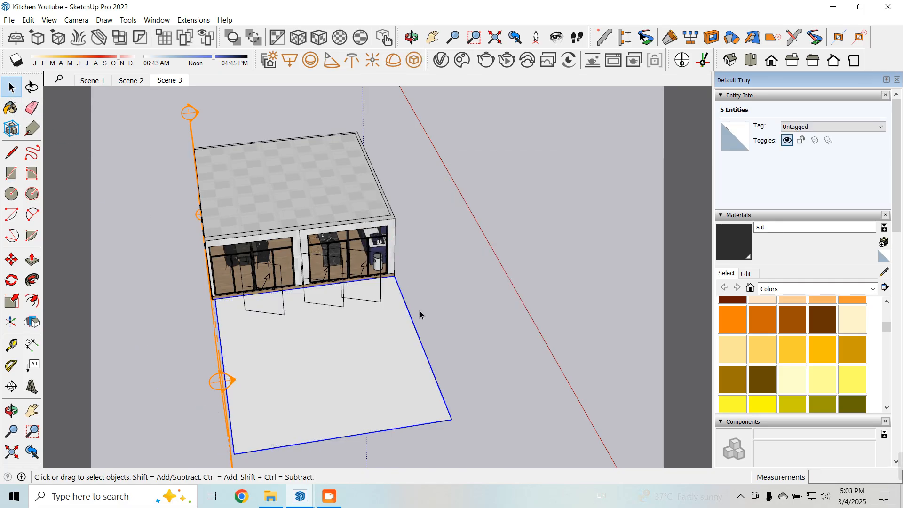
Step: Move the ground group up along the floor slab's corner edge by about 133 mm
{"action": "scroll", "coordinate": [394, 291], "scroll_direction": "up", "scroll_amount": 5}
{"action": "scroll", "coordinate": [381, 272], "scroll_direction": "up", "scroll_amount": 5}
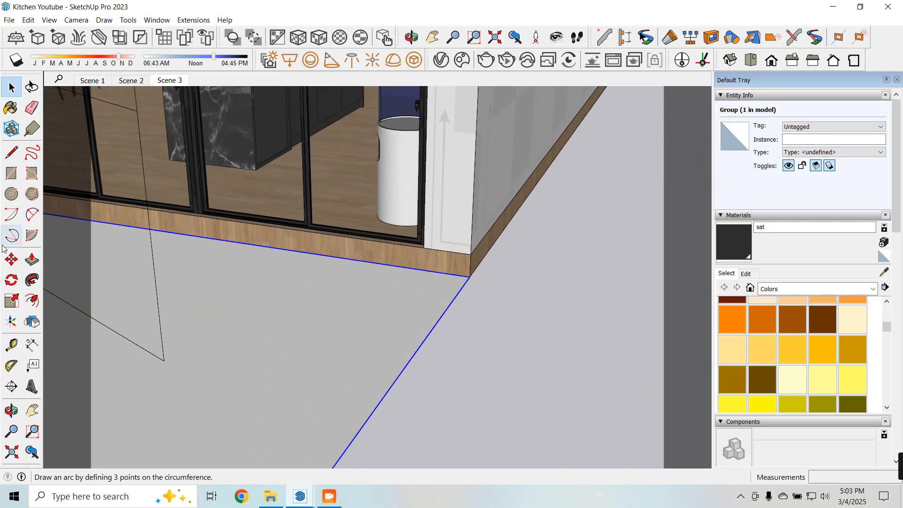
{"action": "left_click", "coordinate": [11, 259]}
{"action": "left_click", "coordinate": [469, 276]}
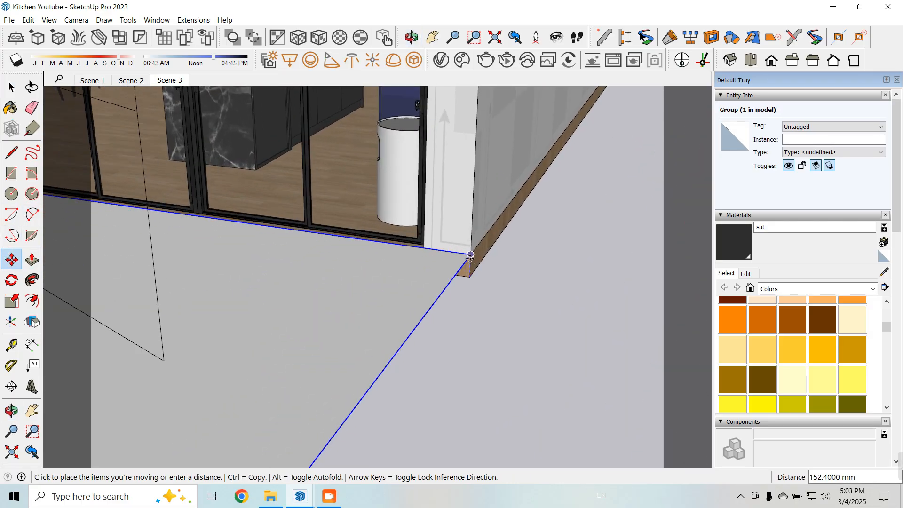
{"action": "scroll", "coordinate": [469, 259], "scroll_direction": "up", "scroll_amount": 3}
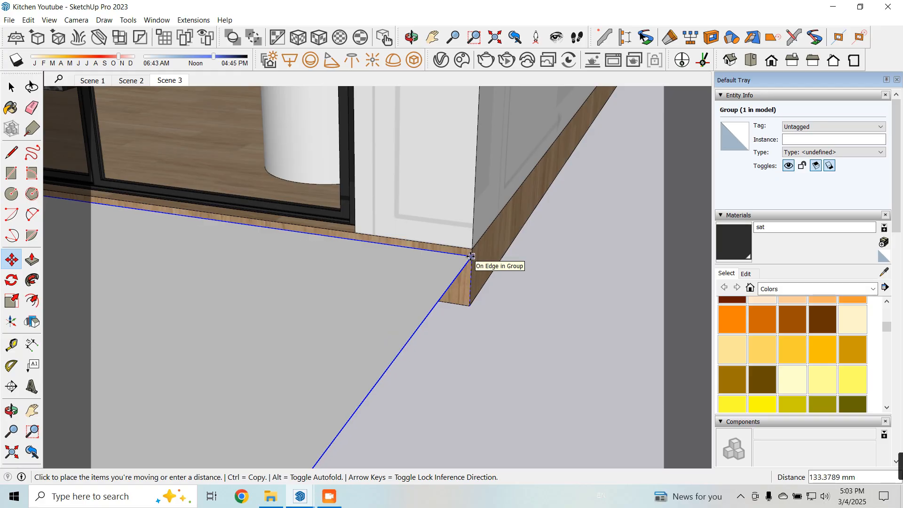
{"action": "left_click", "coordinate": [469, 259]}
{"action": "left_click", "coordinate": [11, 86]}
{"action": "scroll", "coordinate": [583, 230], "scroll_direction": "down", "scroll_amount": 6}
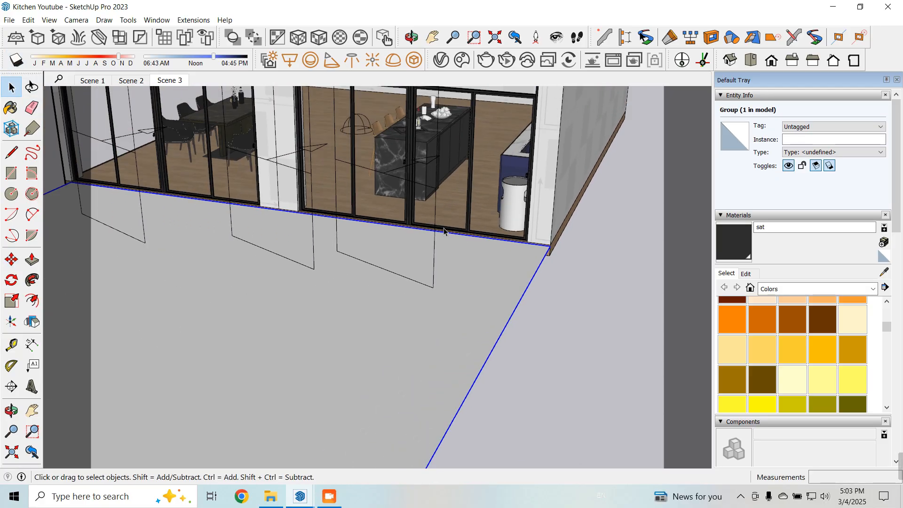
Step: Open the Chaos Cosmos Shrubs & bushes vegetation category and go to the end of its models
{"action": "middle_click_drag", "start_coordinate": [422, 280], "coordinate": [471, 301]}
{"action": "left_click", "coordinate": [461, 60]}
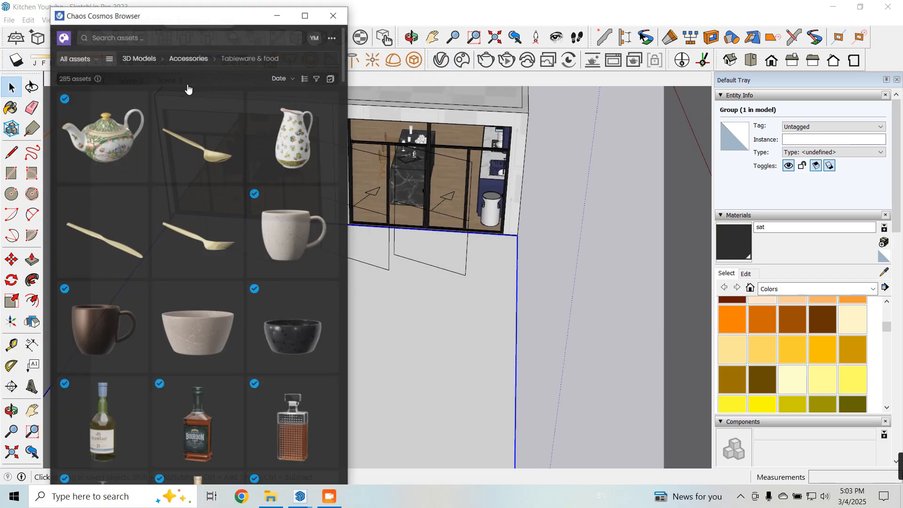
{"action": "left_click", "coordinate": [106, 51]}
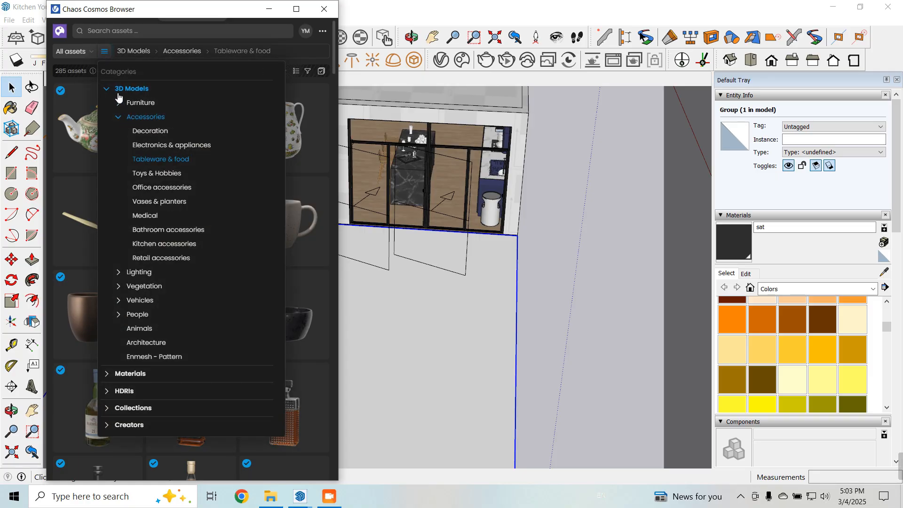
{"action": "left_click", "coordinate": [118, 118]}
{"action": "left_click", "coordinate": [118, 144]}
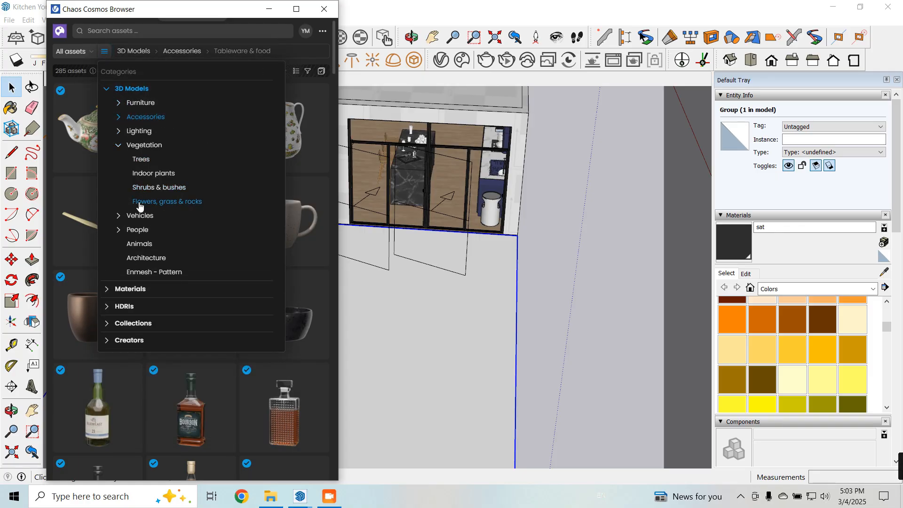
{"action": "left_click", "coordinate": [160, 184]}
{"action": "left_click_drag", "start_coordinate": [335, 71], "coordinate": [333, 453]}
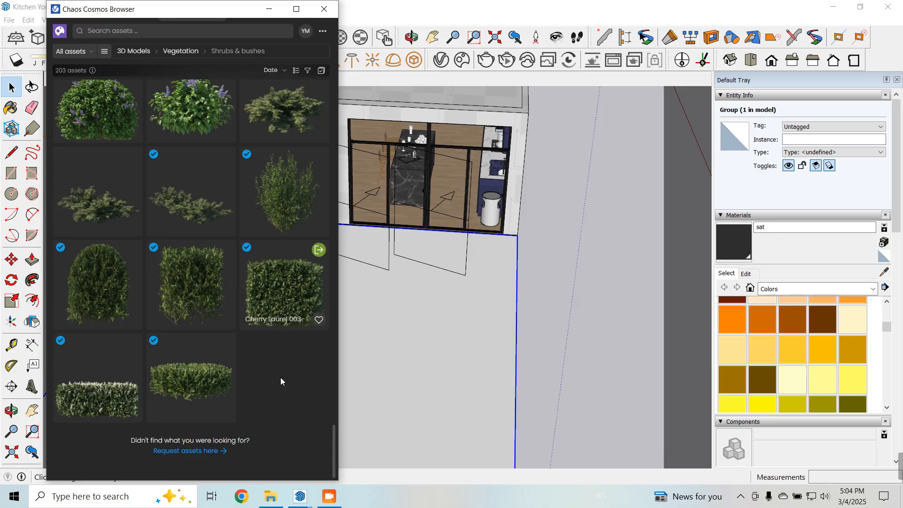
Step: Import the Cherry Laurel 003 hedge and place it on the ground panel's edge near the building corner
{"action": "left_click", "coordinate": [319, 250]}
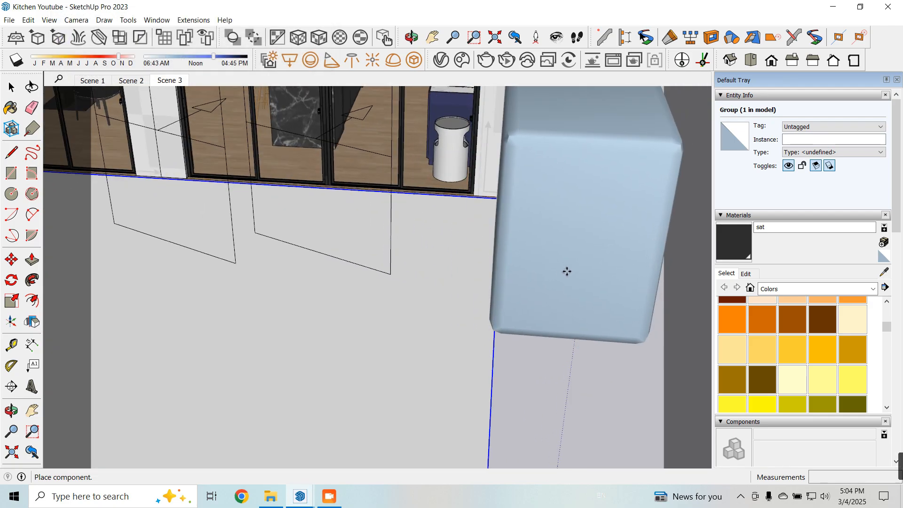
{"action": "left_click", "coordinate": [544, 280]}
{"action": "left_click", "coordinate": [13, 90]}
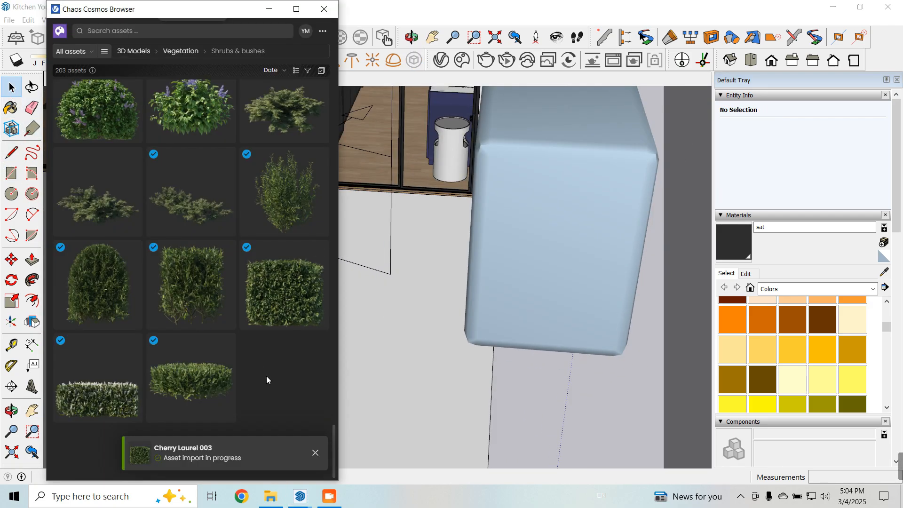
{"action": "left_click", "coordinate": [274, 14]}
Step: Move the Cherry Laurel hedge along the ground panel's edge so it stands against the building corner
{"action": "middle_click_drag", "start_coordinate": [398, 349], "coordinate": [532, 284]}
{"action": "left_click", "coordinate": [532, 284]}
{"action": "key", "text": "m"}
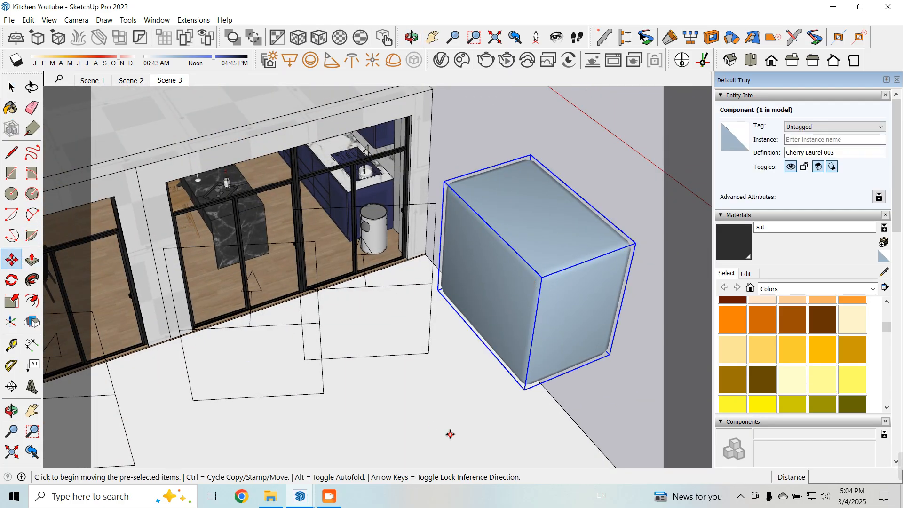
{"action": "left_click", "coordinate": [449, 431]}
{"action": "middle_click_drag", "start_coordinate": [419, 383], "coordinate": [450, 306]}
{"action": "left_click", "coordinate": [549, 303]}
{"action": "left_click", "coordinate": [513, 154]}
Step: Copy the hedge twice along the ground panel's edge, spaced about 2074 mm, to form a row of three
{"action": "key", "text": "ctrl"}
{"action": "left_click", "coordinate": [450, 307]}
{"action": "left_click", "coordinate": [516, 342]}
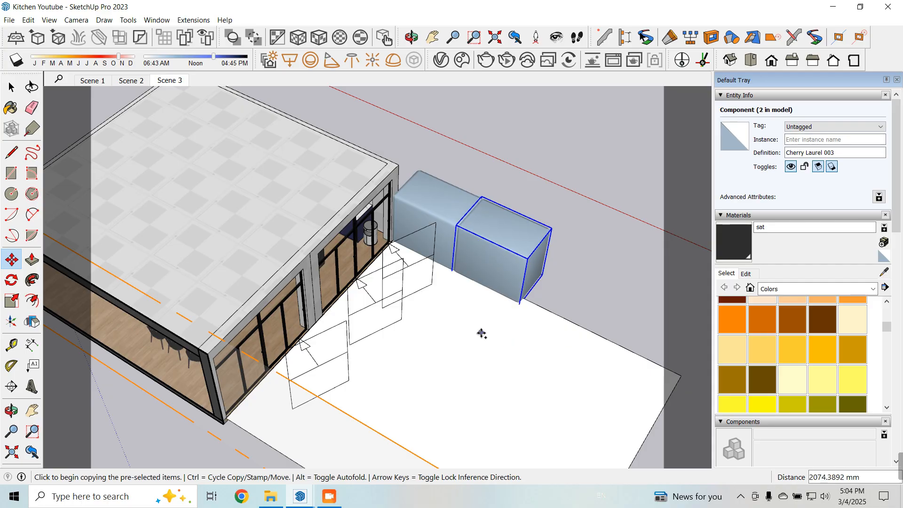
{"action": "left_click", "coordinate": [481, 333]}
{"action": "left_click", "coordinate": [550, 367]}
{"action": "left_click", "coordinate": [4, 92]}
{"action": "scroll", "coordinate": [555, 391], "scroll_direction": "down", "scroll_amount": 4}
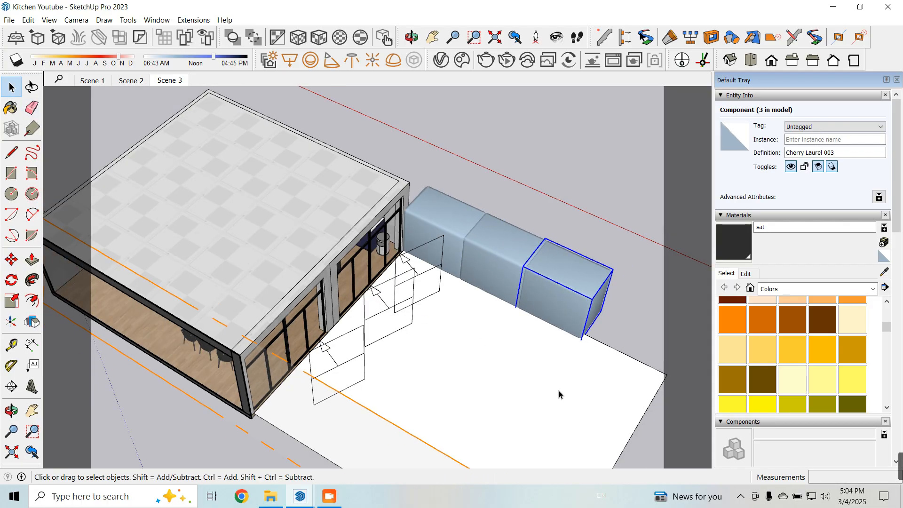
Step: Scale the ground group to 0.71 along the red axis so it ends with the hedge row
{"action": "left_click", "coordinate": [432, 343]}
{"action": "left_click", "coordinate": [15, 301]}
{"action": "left_click", "coordinate": [533, 416]}
{"action": "left_click", "coordinate": [480, 389]}
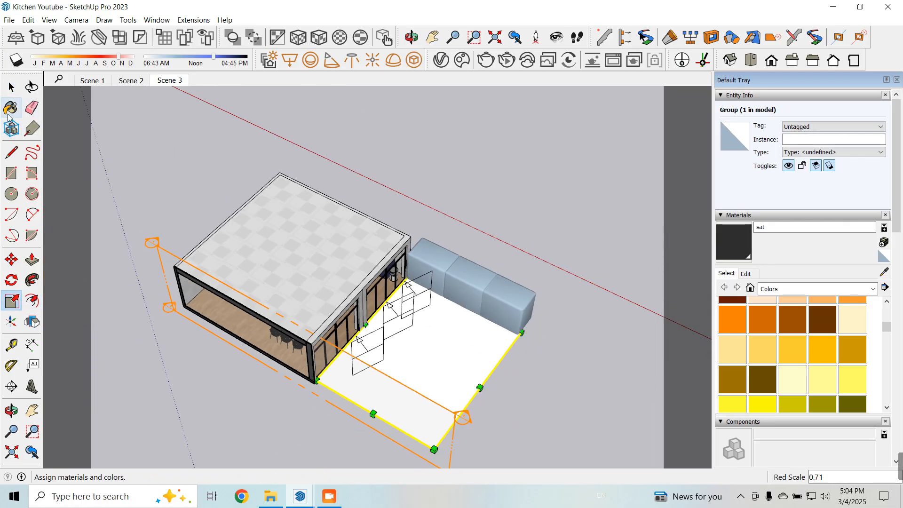
{"action": "left_click", "coordinate": [11, 89]}
{"action": "left_click", "coordinate": [562, 215]}
Step: Search Chaos Cosmos for "grass" and widen the results to the whole Vegetation category
{"action": "scroll", "coordinate": [446, 345], "scroll_direction": "up", "scroll_amount": 5}
{"action": "middle_click_drag", "start_coordinate": [439, 353], "coordinate": [360, 320]}
{"action": "left_click", "coordinate": [354, 311]}
{"action": "left_click", "coordinate": [437, 56]}
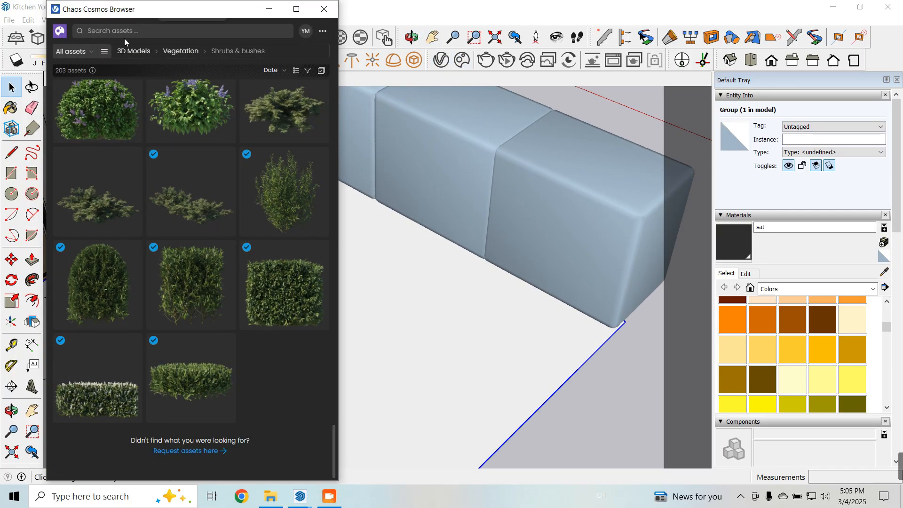
{"action": "left_click", "coordinate": [263, 31]}
{"action": "type", "text": "grass"}
{"action": "key", "text": "Return"}
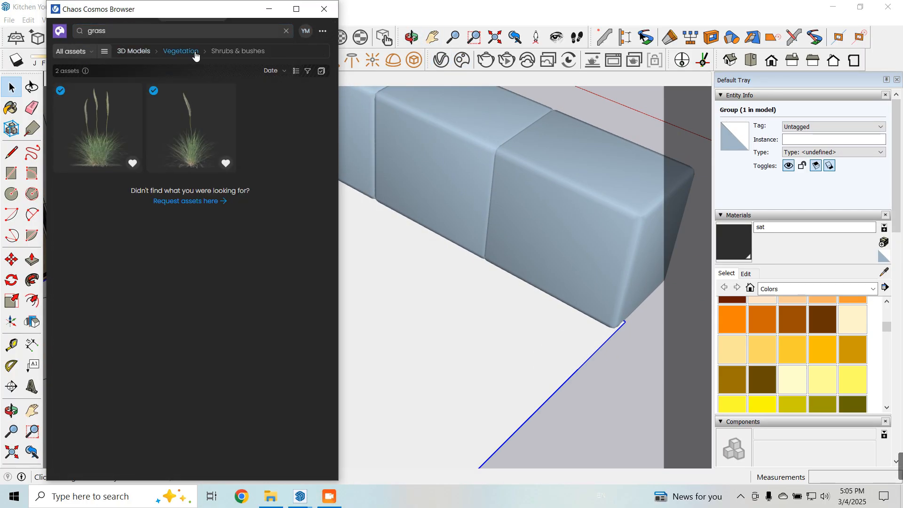
{"action": "left_click", "coordinate": [181, 52]}
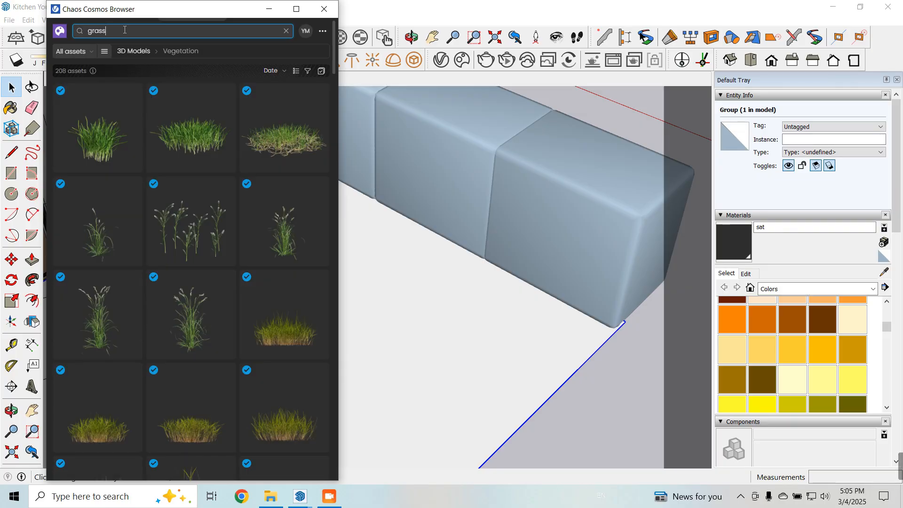
Step: Import Field Grass 008, Field Grass 006 and Field Grass 007 and place them close together on the ground panel
{"action": "left_click", "coordinate": [225, 93]}
{"action": "scroll", "coordinate": [488, 362], "scroll_direction": "up", "scroll_amount": 5}
{"action": "left_click", "coordinate": [403, 288]}
{"action": "left_click", "coordinate": [462, 60]}
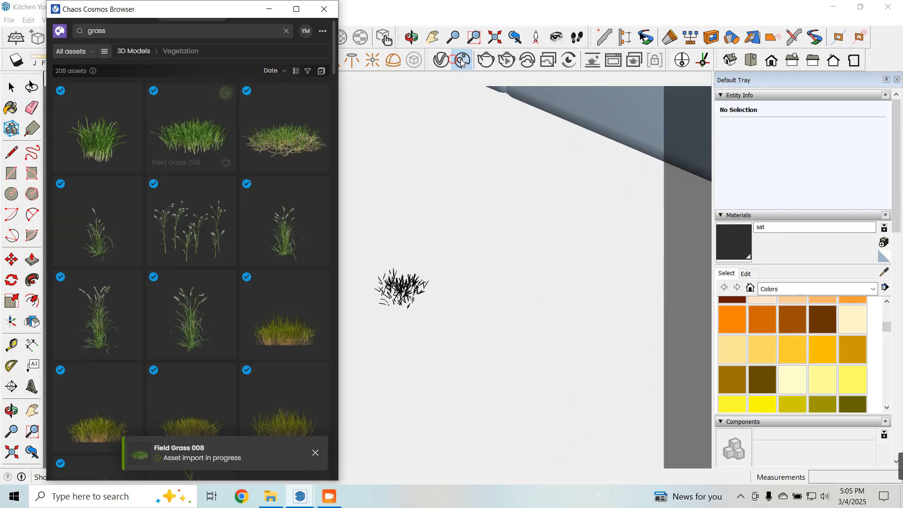
{"action": "left_click", "coordinate": [319, 93]}
{"action": "left_click", "coordinate": [443, 316]}
{"action": "left_click", "coordinate": [462, 60]}
{"action": "left_click", "coordinate": [132, 93]}
{"action": "left_click", "coordinate": [389, 314]}
{"action": "left_click", "coordinate": [461, 60]}
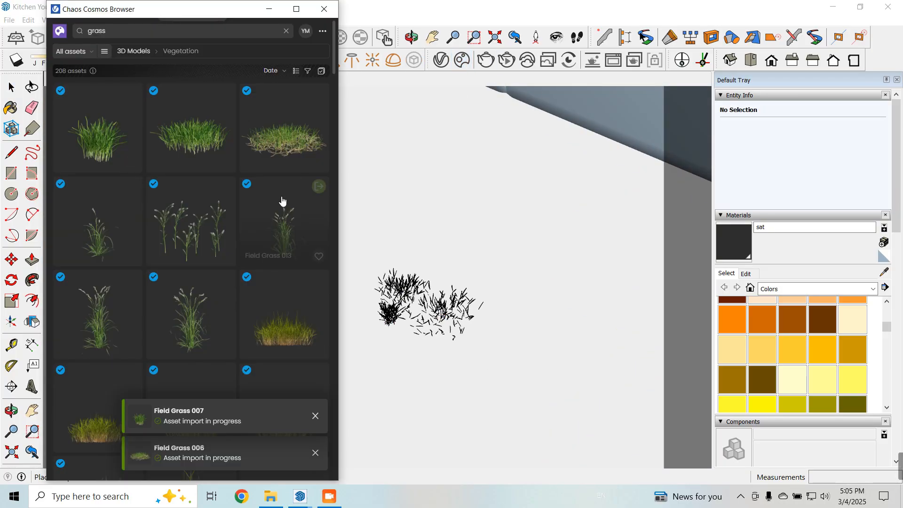
Step: Place Field Grass 013 beside the other grass clumps and look through further grass models
{"action": "left_click", "coordinate": [318, 187]}
{"action": "left_click", "coordinate": [451, 282]}
{"action": "left_click", "coordinate": [462, 60]}
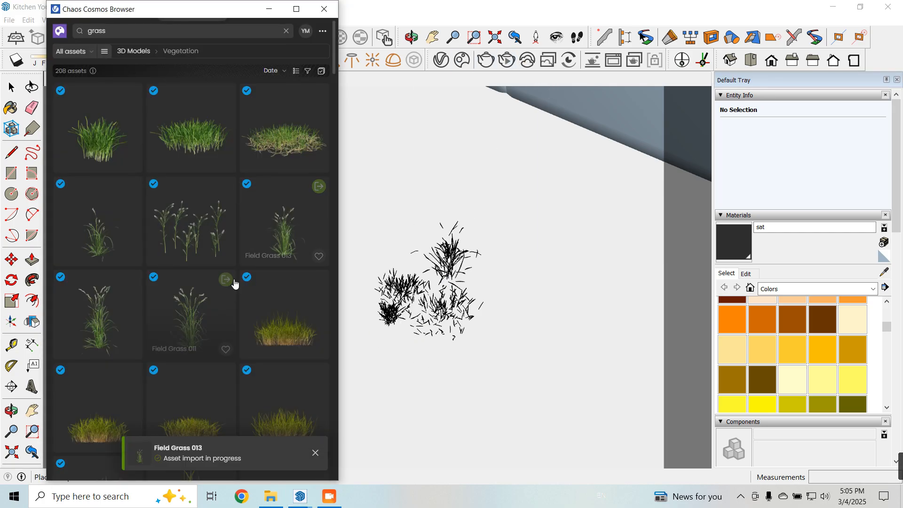
{"action": "scroll", "coordinate": [259, 266], "scroll_direction": "down", "scroll_amount": 2}
{"action": "scroll", "coordinate": [227, 269], "scroll_direction": "down", "scroll_amount": 10}
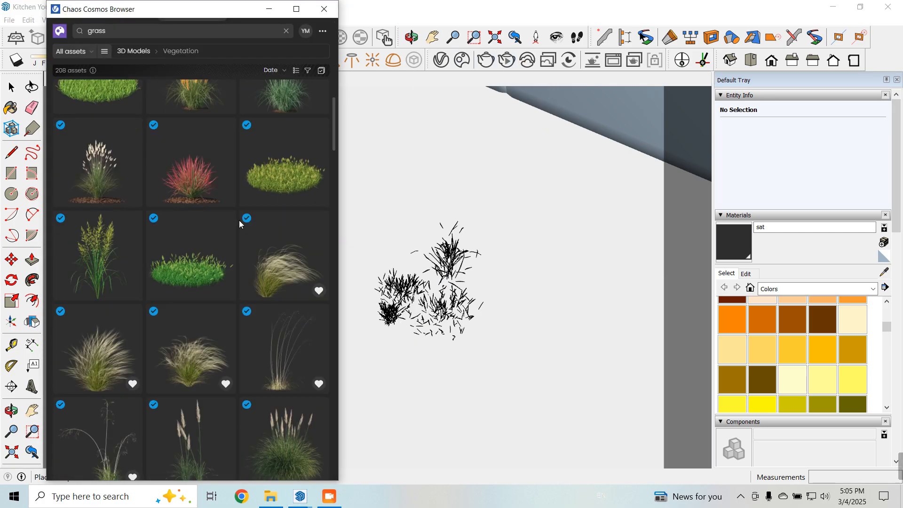
Step: Browse the Flowers, grass & rocks category of the Vegetation models in Chaos Cosmos for rocks
{"action": "left_click", "coordinate": [105, 51]}
{"action": "left_click", "coordinate": [162, 201]}
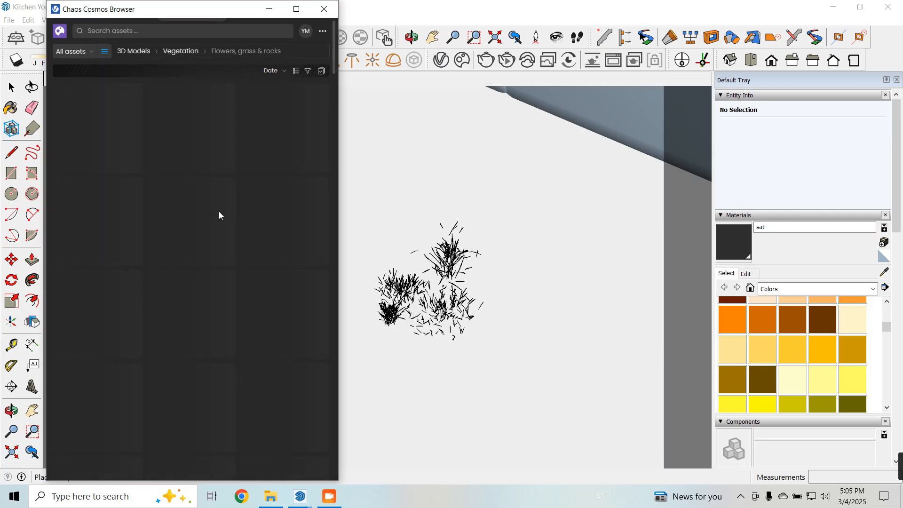
{"action": "scroll", "coordinate": [218, 210], "scroll_direction": "down", "scroll_amount": 20}
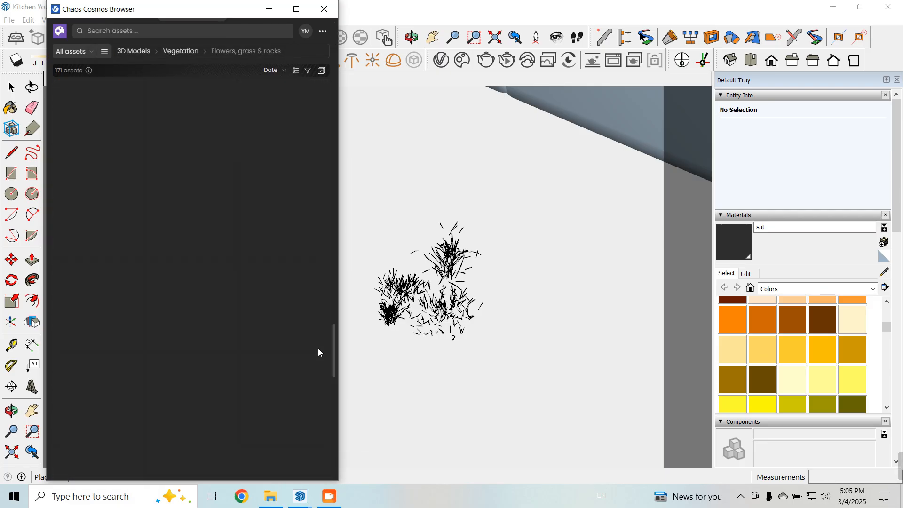
{"action": "scroll", "coordinate": [223, 348], "scroll_direction": "up", "scroll_amount": 10}
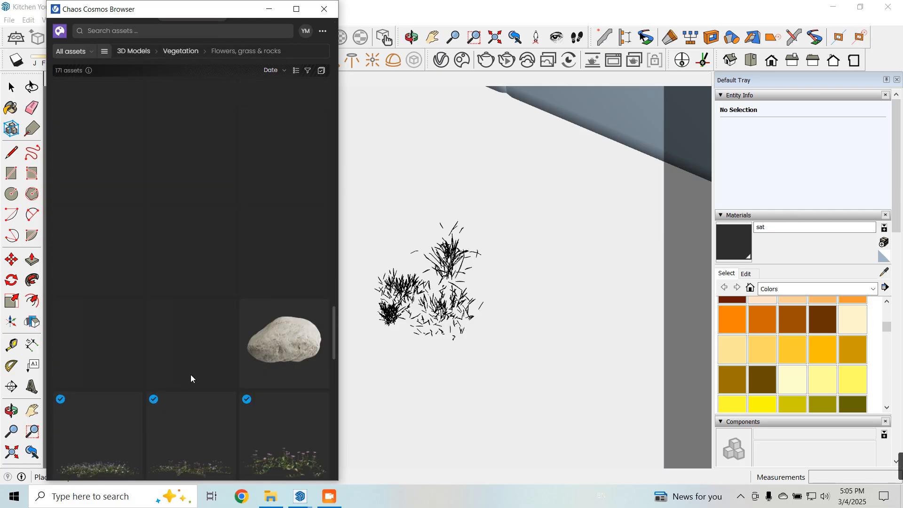
{"action": "scroll", "coordinate": [219, 351], "scroll_direction": "up", "scroll_amount": 6}
Step: Import Rock Jagged 003 beside the grass clumps and scale it uniformly to 0.55
{"action": "left_click", "coordinate": [225, 171]}
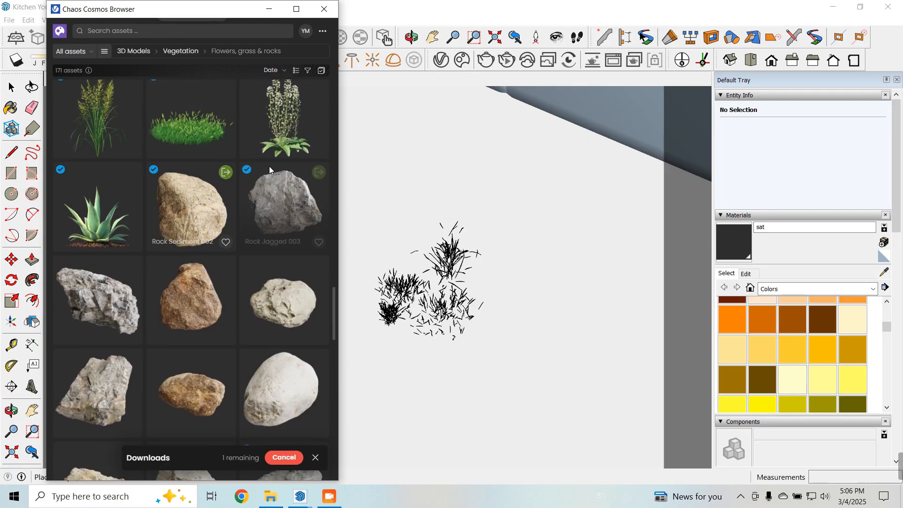
{"action": "left_click", "coordinate": [226, 171]}
{"action": "left_click", "coordinate": [341, 337]}
{"action": "left_click", "coordinate": [341, 322]}
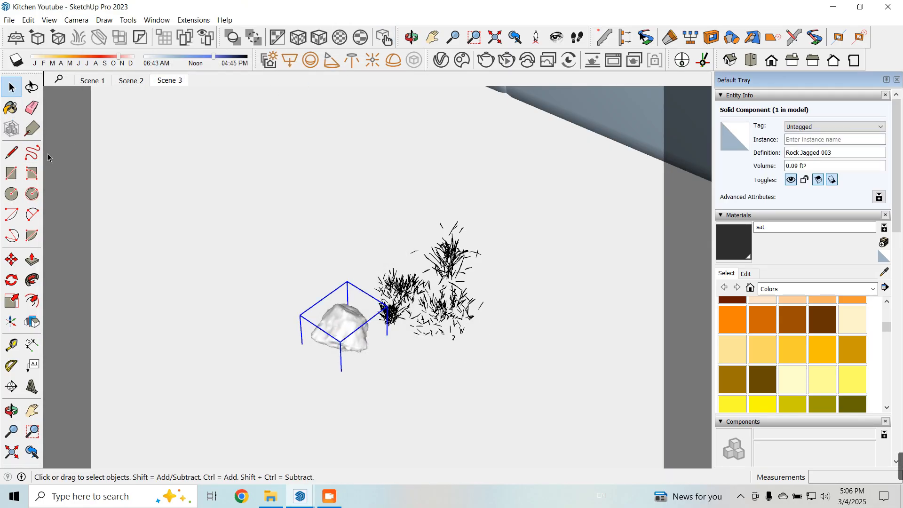
{"action": "key", "text": "s"}
{"action": "left_click_drag", "start_coordinate": [387, 307], "coordinate": [349, 325]}
Step: Download Rock Riverstone 003 from Chaos Cosmos and place it on the ground in front of the grass clumps
{"action": "left_click", "coordinate": [461, 60]}
{"action": "scroll", "coordinate": [282, 244], "scroll_direction": "down", "scroll_amount": 5}
{"action": "left_click", "coordinate": [309, 257]}
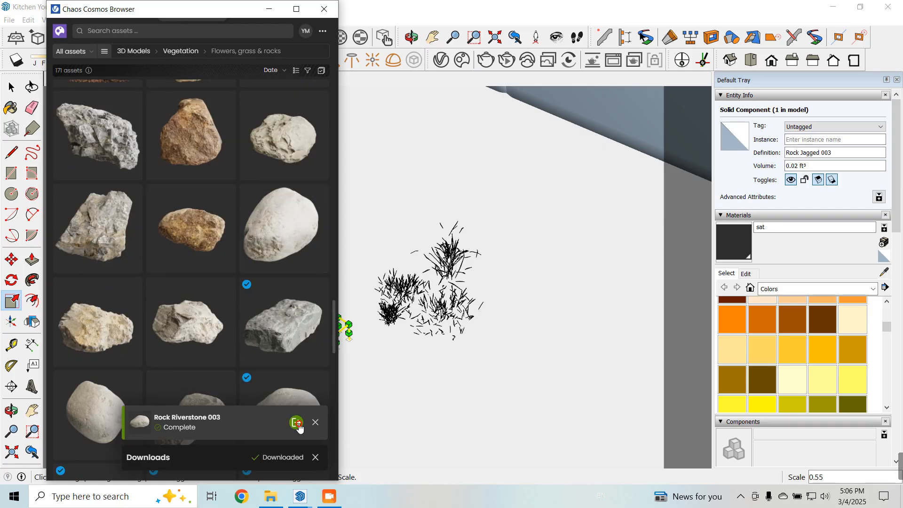
{"action": "left_click", "coordinate": [299, 425]}
{"action": "left_click", "coordinate": [404, 369]}
{"action": "left_click", "coordinate": [11, 87]}
{"action": "left_click", "coordinate": [296, 9]}
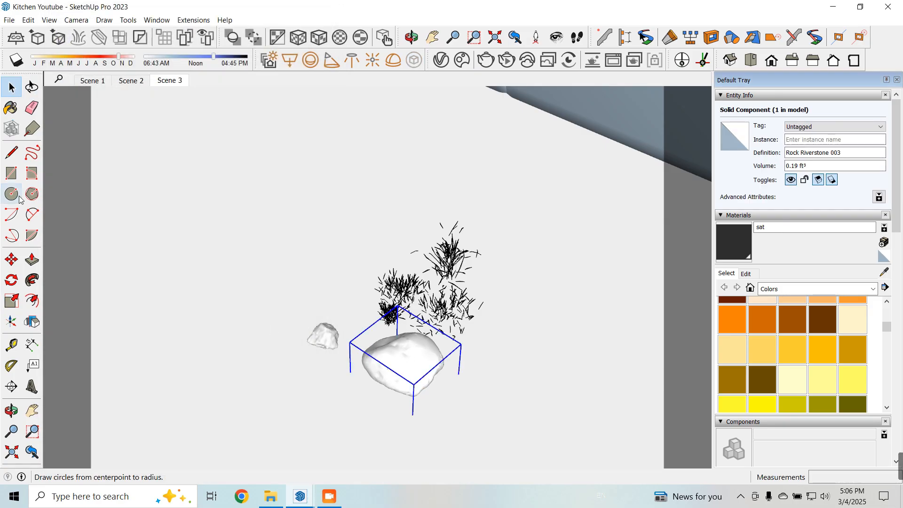
Step: Scale Rock Riverstone 003 down uniformly to roughly the size of the jagged rock
{"action": "left_click", "coordinate": [11, 300]}
{"action": "left_click_drag", "start_coordinate": [460, 344], "coordinate": [391, 362]}
{"action": "scroll", "coordinate": [306, 229], "scroll_direction": "down", "scroll_amount": 2}
{"action": "key", "text": "space"}
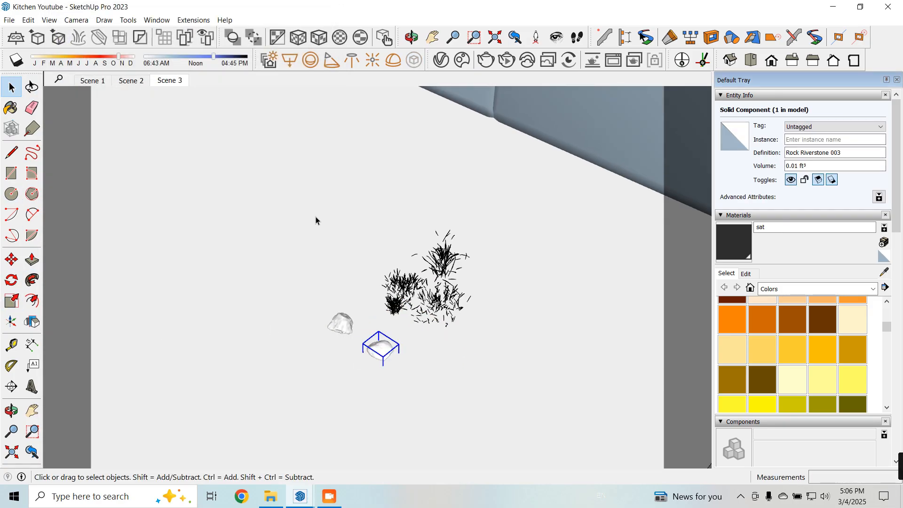
Step: Create a new Scatter geometry in the V-Ray Asset Editor
{"action": "left_click", "coordinate": [441, 59]}
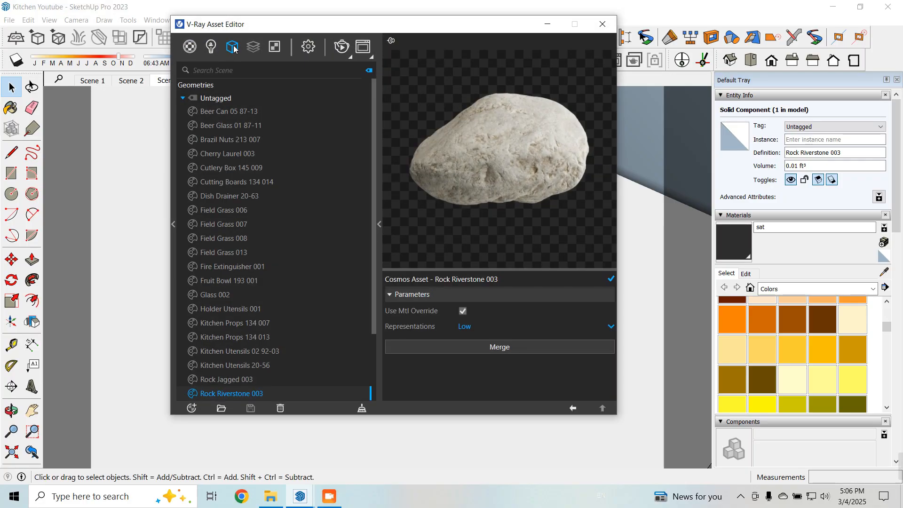
{"action": "mouse_move", "coordinate": [233, 50]}
{"action": "left_click", "coordinate": [263, 174]}
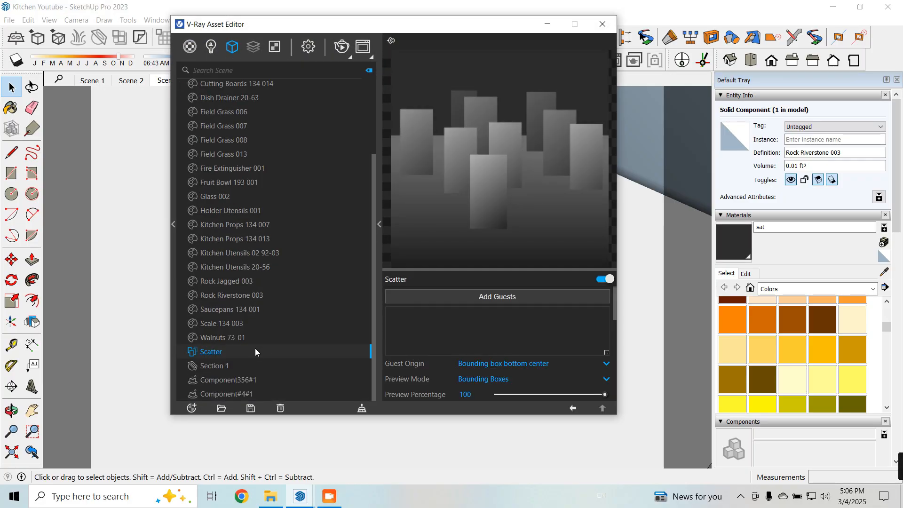
Step: Select the ground group and apply the Scatter geometry to it
{"action": "left_click", "coordinate": [683, 342]}
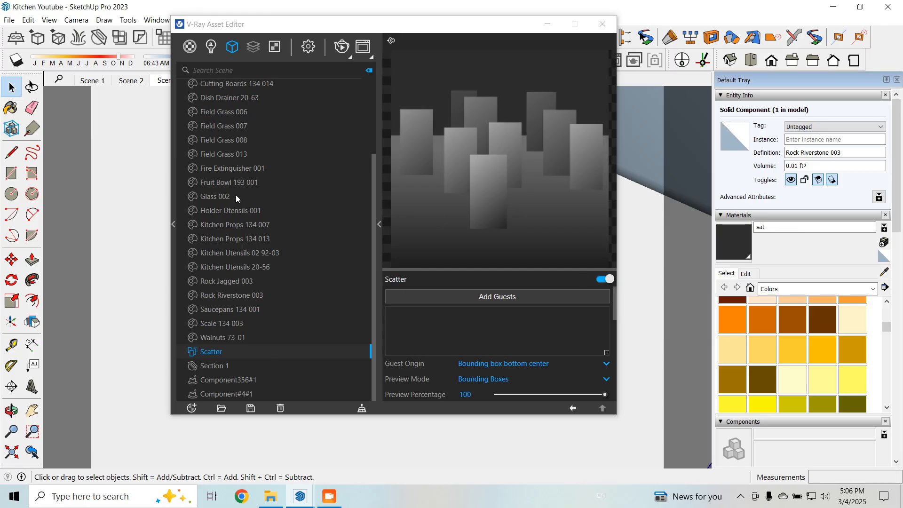
{"action": "left_click", "coordinate": [547, 24]}
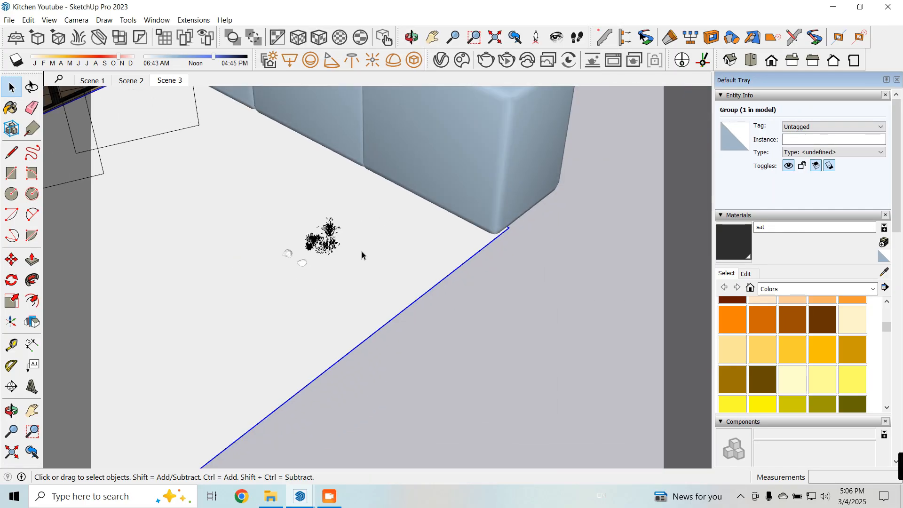
{"action": "left_click", "coordinate": [444, 63]}
{"action": "right_click", "coordinate": [225, 355]}
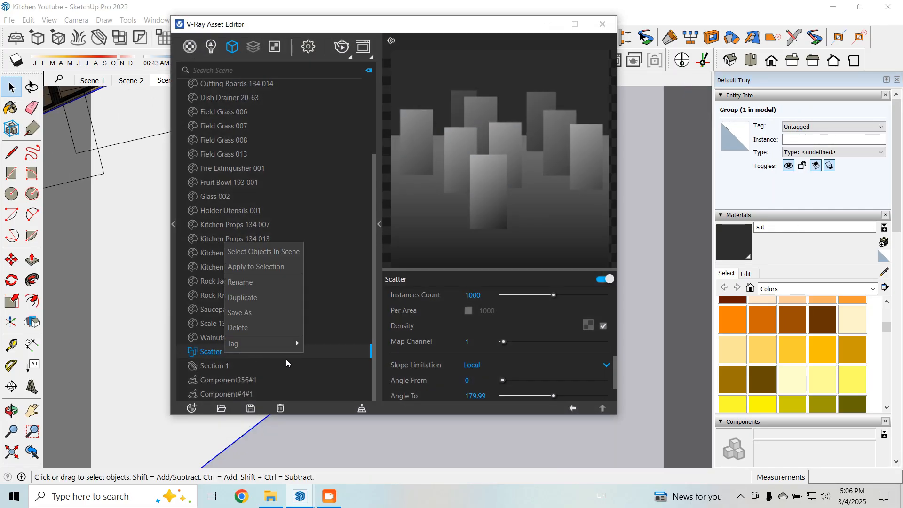
{"action": "left_click", "coordinate": [253, 265]}
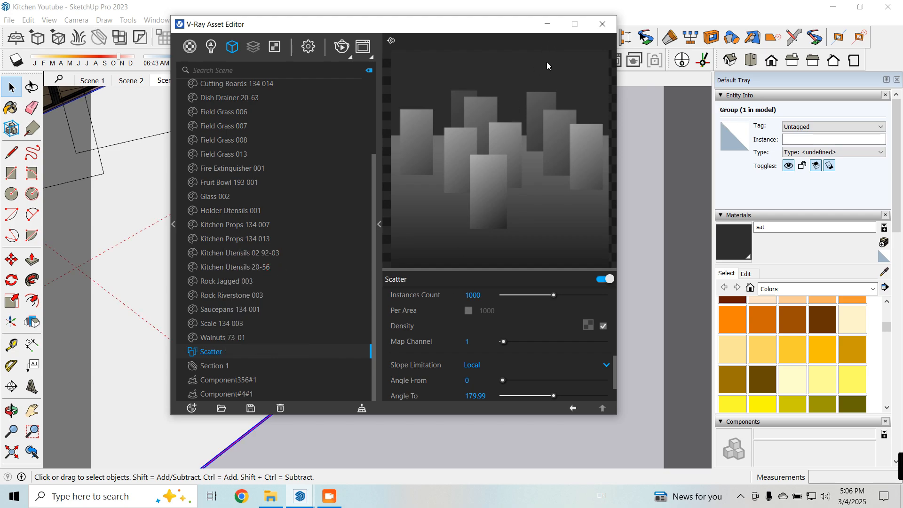
Step: Select the four field grasses and two rocks on the ground and add them as guests of the Scatter
{"action": "left_click", "coordinate": [546, 24]}
{"action": "left_click_drag", "start_coordinate": [266, 205], "coordinate": [422, 328]}
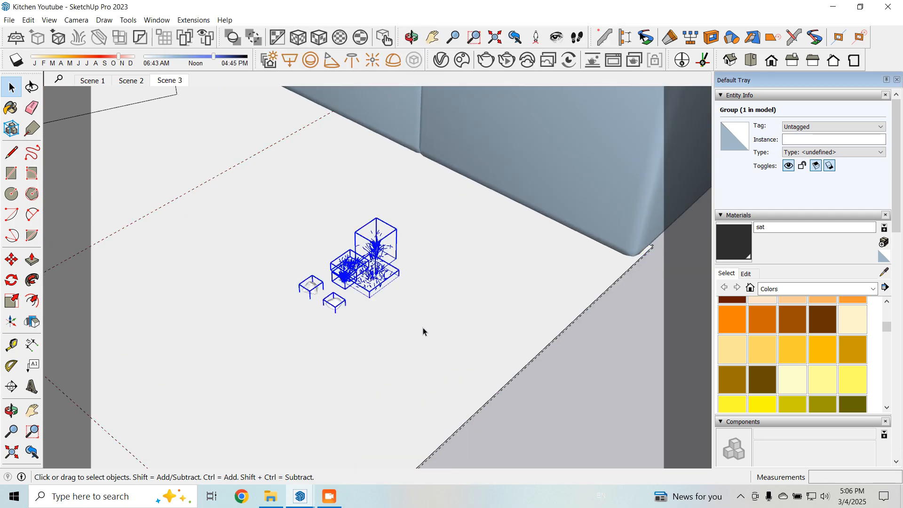
{"action": "left_click", "coordinate": [441, 61]}
{"action": "scroll", "coordinate": [446, 363], "scroll_direction": "down", "scroll_amount": 2}
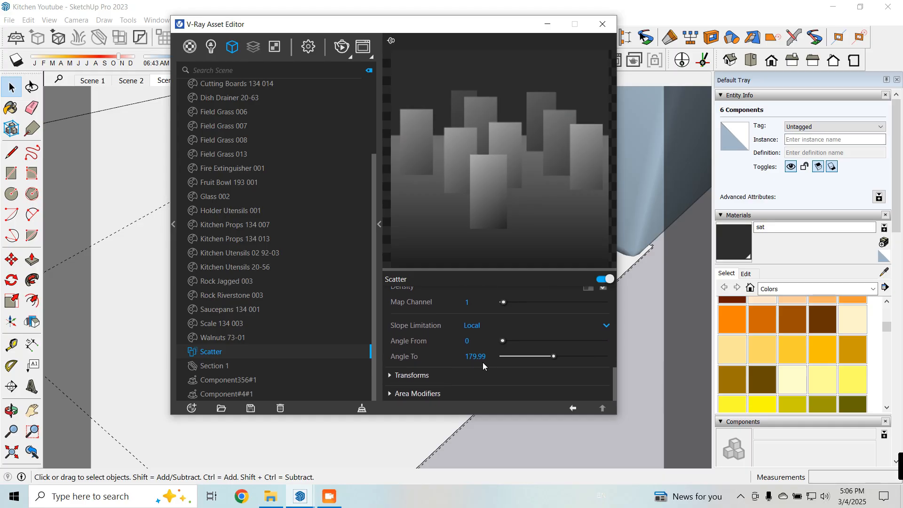
{"action": "scroll", "coordinate": [482, 362], "scroll_direction": "up", "scroll_amount": 5}
{"action": "scroll", "coordinate": [488, 328], "scroll_direction": "up", "scroll_amount": 3}
{"action": "left_click", "coordinate": [497, 299]}
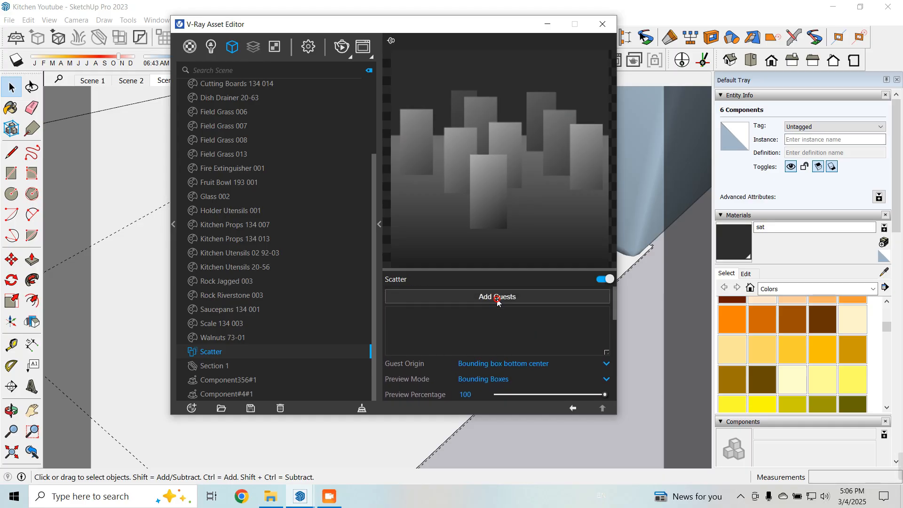
{"action": "left_click", "coordinate": [463, 298]}
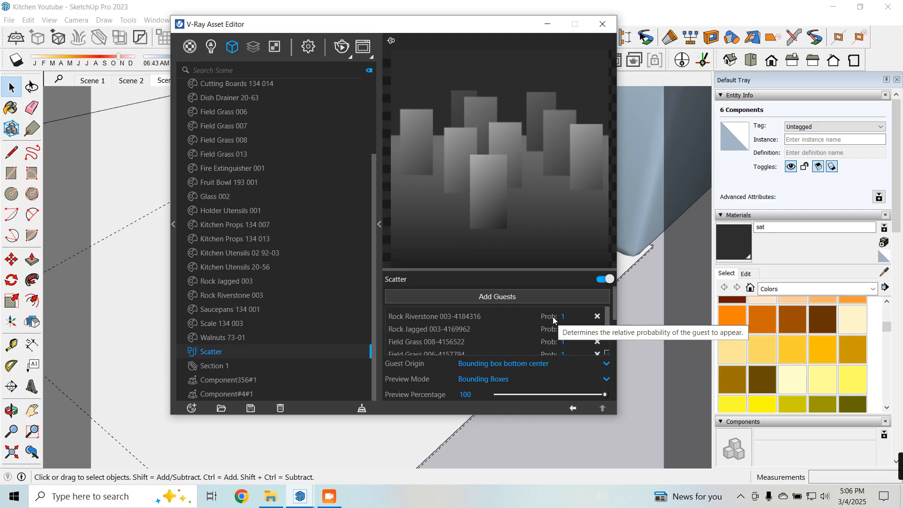
Step: Set the scatter probability of Rock Riverstone 003 and Rock Jagged 003 to 0.05 each
{"action": "left_click", "coordinate": [572, 317]}
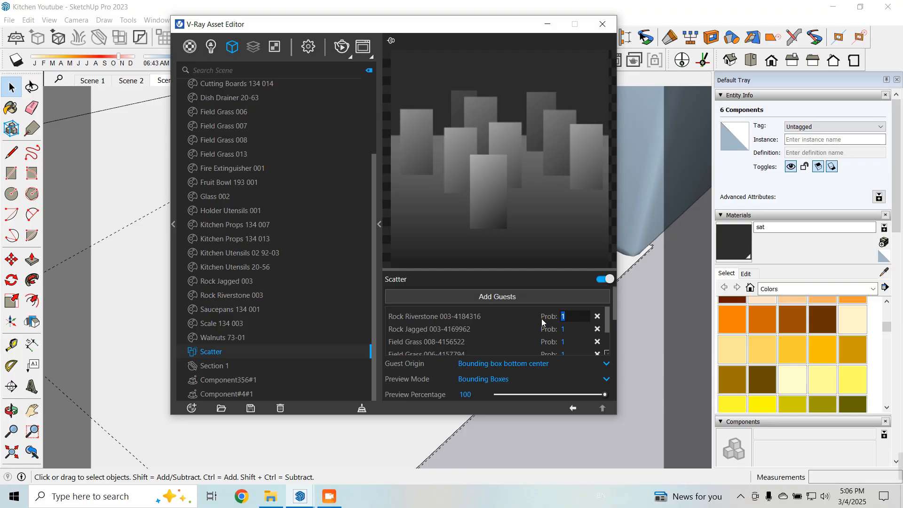
{"action": "type", "text": "0.05"}
{"action": "key", "text": "Return"}
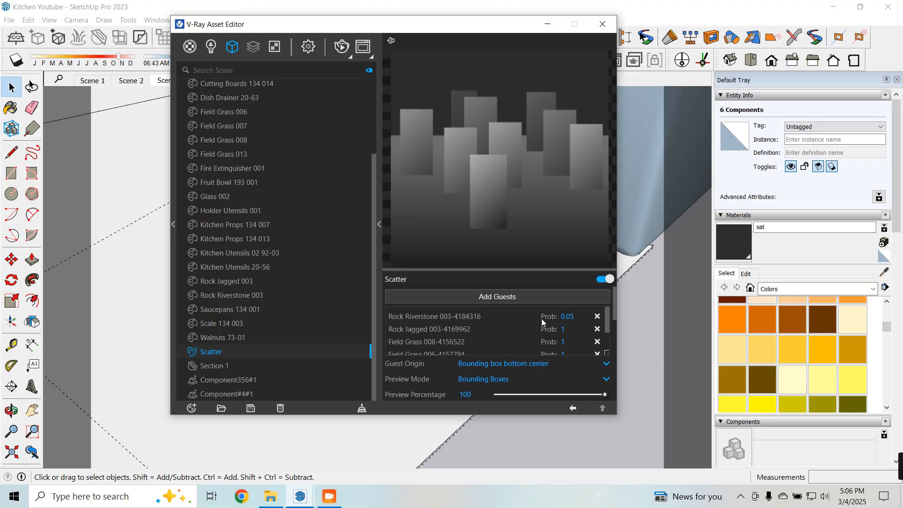
{"action": "left_click", "coordinate": [570, 329]}
Step: Identify the tall grass clump in the model and set the scatter probability of Field Grass 013 to 0.05
{"action": "left_click_drag", "start_coordinate": [399, 24], "coordinate": [655, 35]}
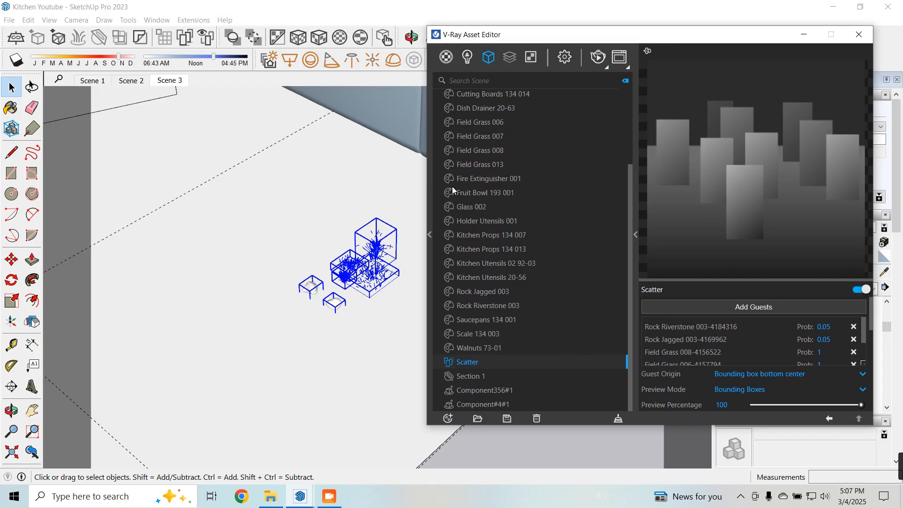
{"action": "left_click", "coordinate": [379, 247]}
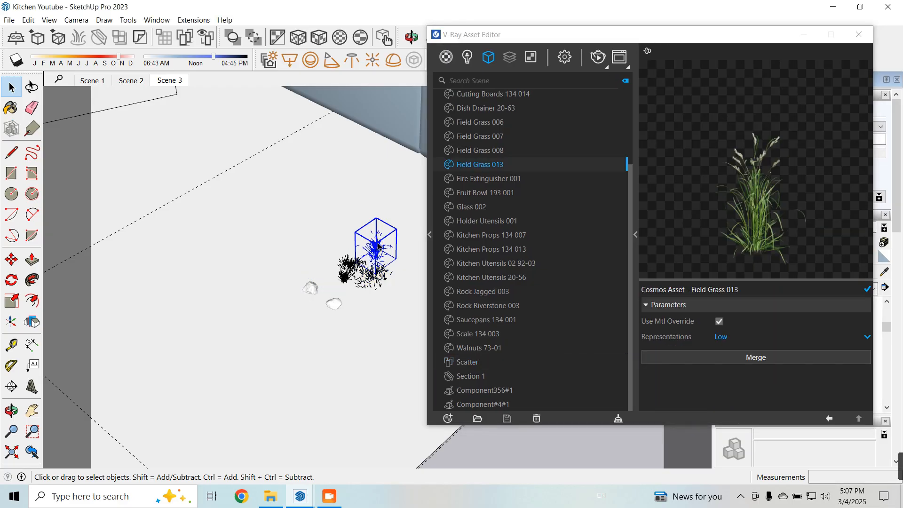
{"action": "left_click", "coordinate": [497, 363]}
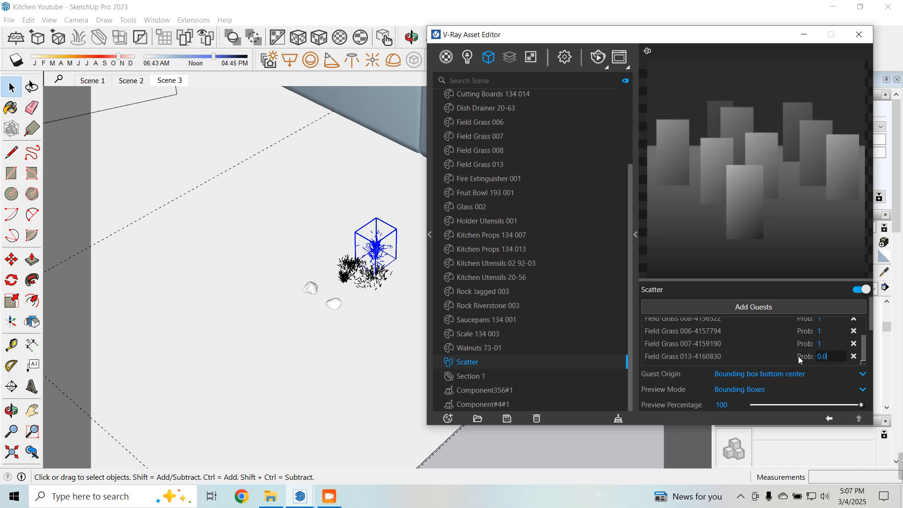
{"action": "scroll", "coordinate": [771, 362], "scroll_direction": "down", "scroll_amount": 3}
{"action": "scroll", "coordinate": [690, 354], "scroll_direction": "down", "scroll_amount": 5}
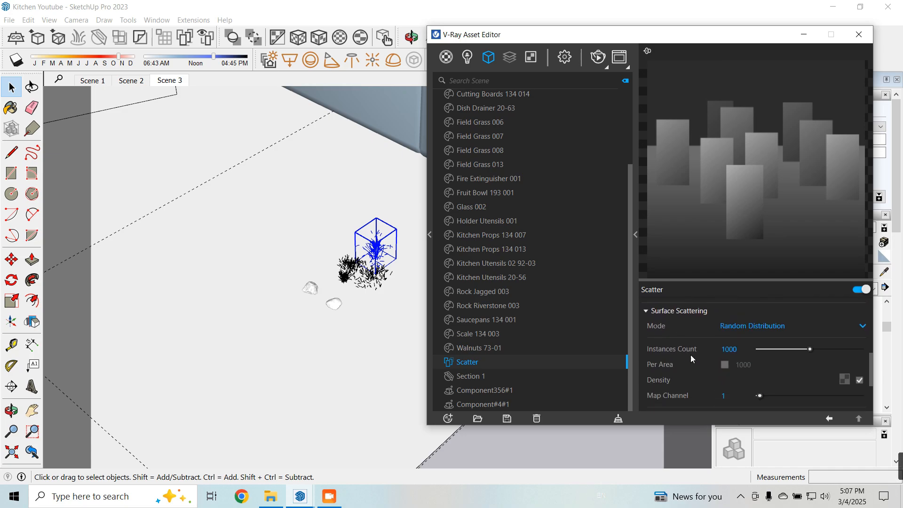
Step: Turn on the Scatter Viewport Preview overlay
{"action": "left_click_drag", "start_coordinate": [675, 38], "coordinate": [627, 34]}
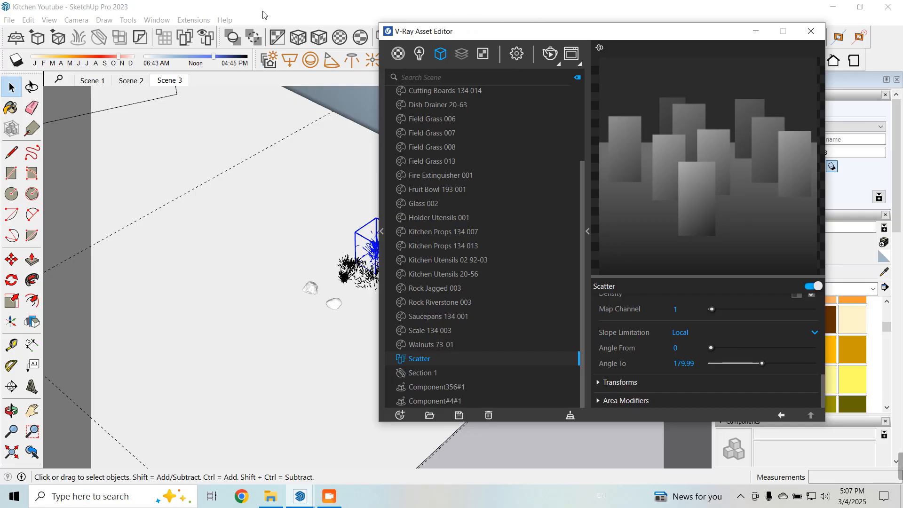
{"action": "left_click", "coordinate": [205, 36]}
{"action": "left_click", "coordinate": [525, 275]}
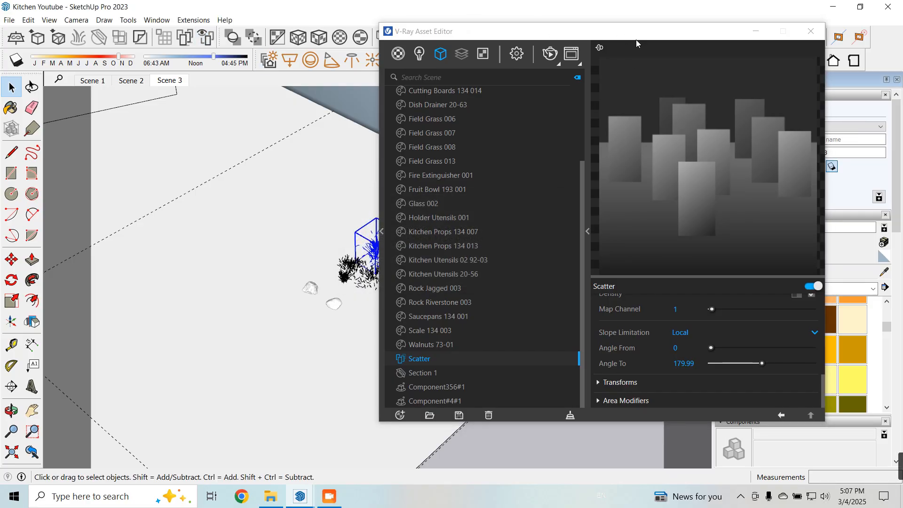
{"action": "left_click_drag", "start_coordinate": [637, 44], "coordinate": [517, 50]}
{"action": "scroll", "coordinate": [887, 446], "scroll_direction": "down", "scroll_amount": 10}
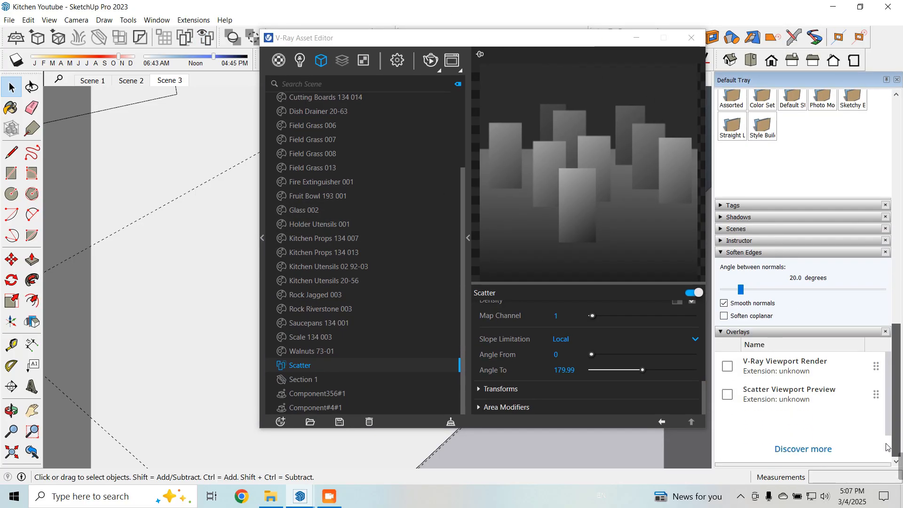
{"action": "left_click", "coordinate": [727, 394]}
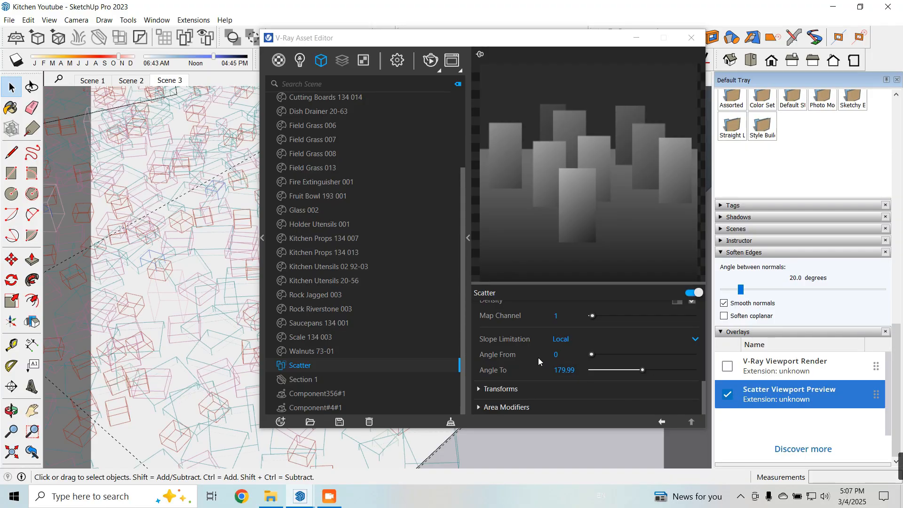
Step: Set the Scatter's maximum count limit to 30000
{"action": "scroll", "coordinate": [535, 365], "scroll_direction": "up", "scroll_amount": 5}
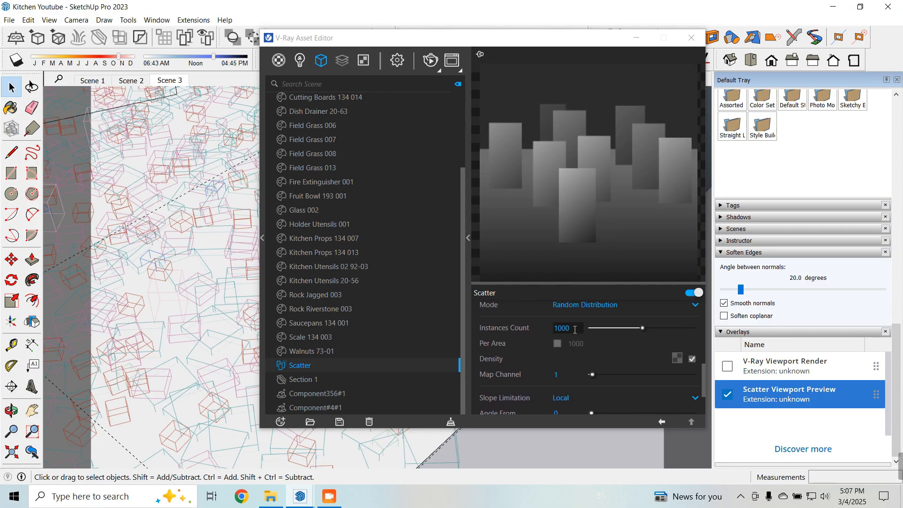
{"action": "scroll", "coordinate": [574, 327], "scroll_direction": "up", "scroll_amount": 5}
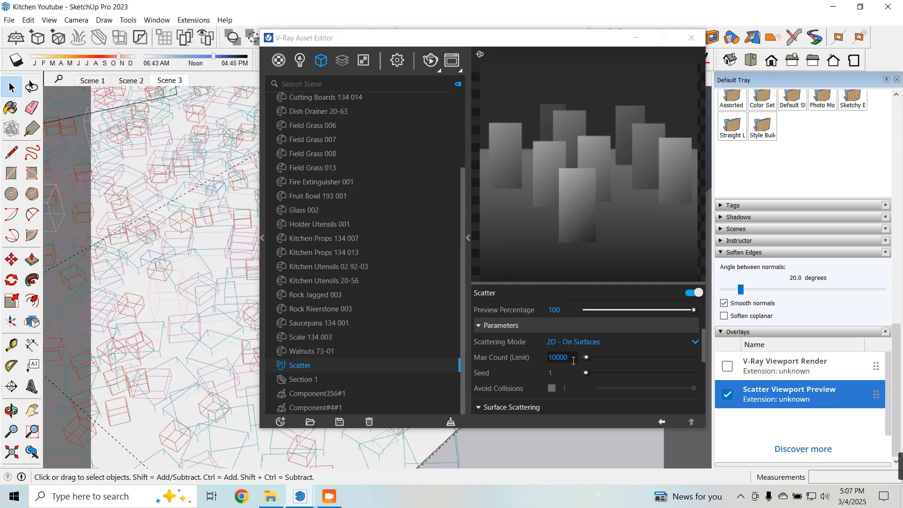
{"action": "type", "text": "30000"}
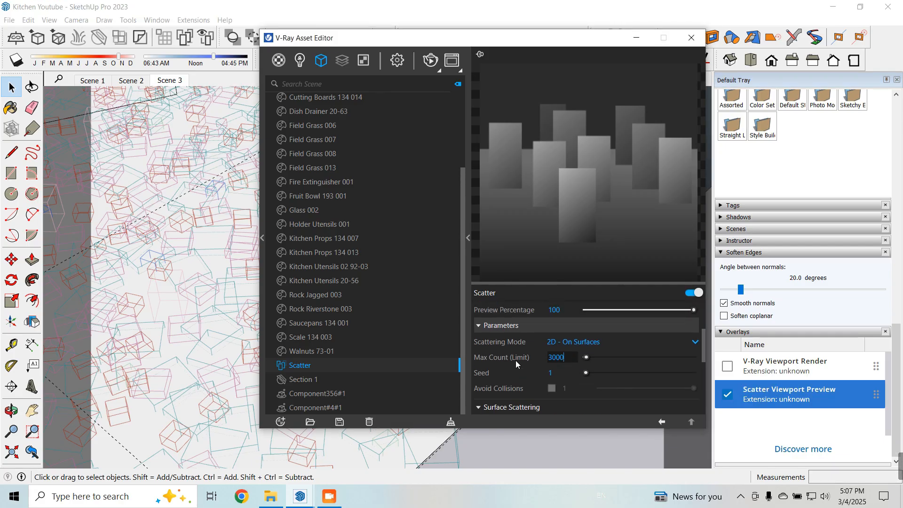
{"action": "key", "text": "Return"}
Step: Set the Scatter's surface instances count to 20000
{"action": "scroll", "coordinate": [515, 360], "scroll_direction": "down", "scroll_amount": 5}
{"action": "double_click", "coordinate": [561, 328]}
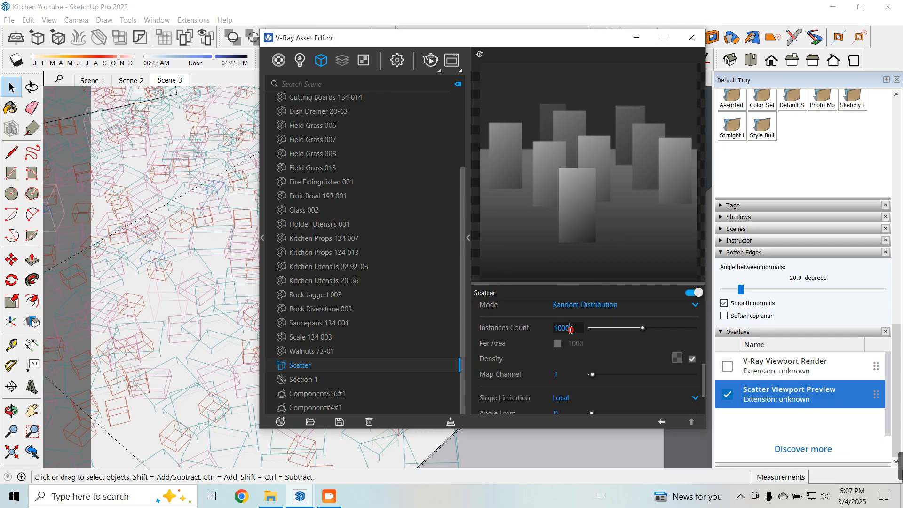
{"action": "type", "text": "20000"}
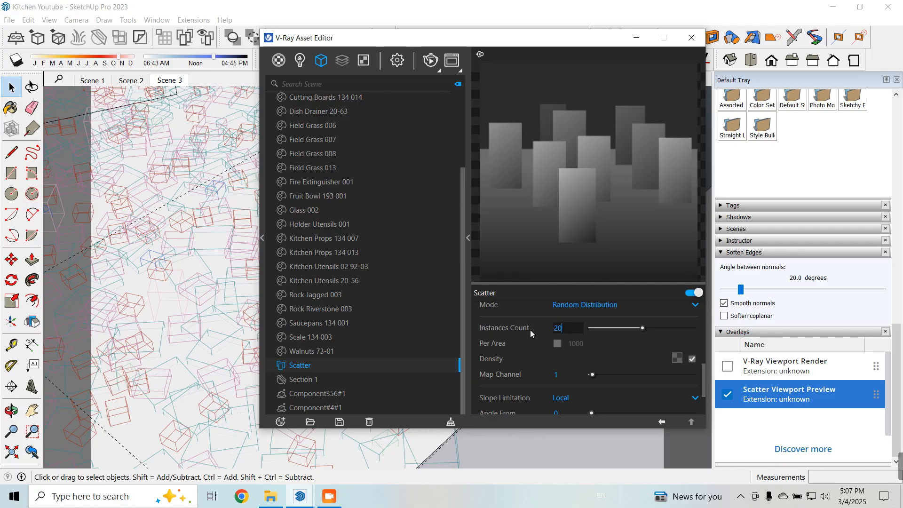
{"action": "key", "text": "Return"}
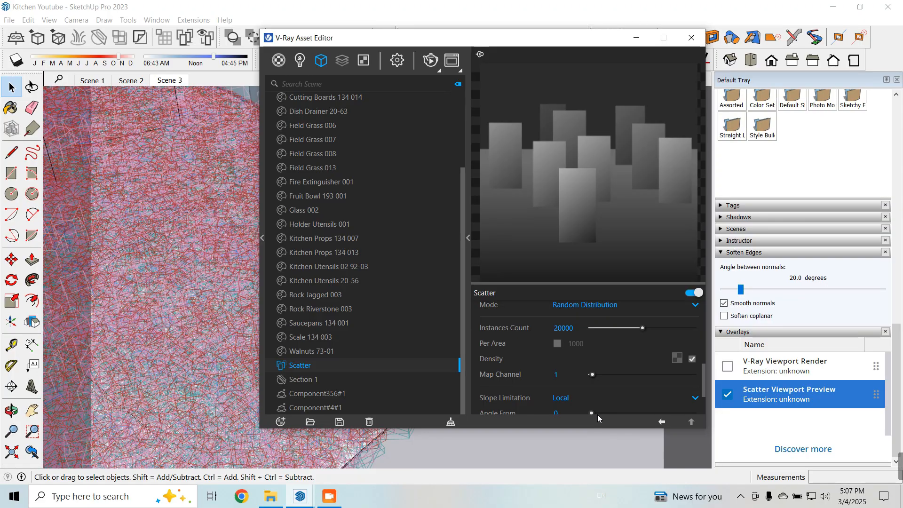
{"action": "scroll", "coordinate": [581, 370], "scroll_direction": "up", "scroll_amount": 6}
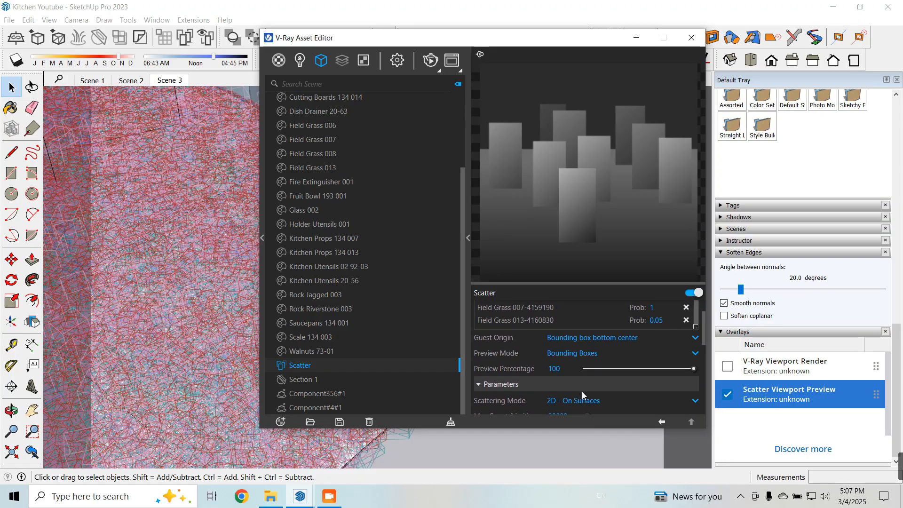
Step: Set the Scatter's preview mode to Points and turn off the Scatter Viewport Preview overlay
{"action": "left_click", "coordinate": [583, 338]}
{"action": "left_click", "coordinate": [575, 353]}
{"action": "left_click", "coordinate": [576, 354]}
{"action": "left_click", "coordinate": [568, 380]}
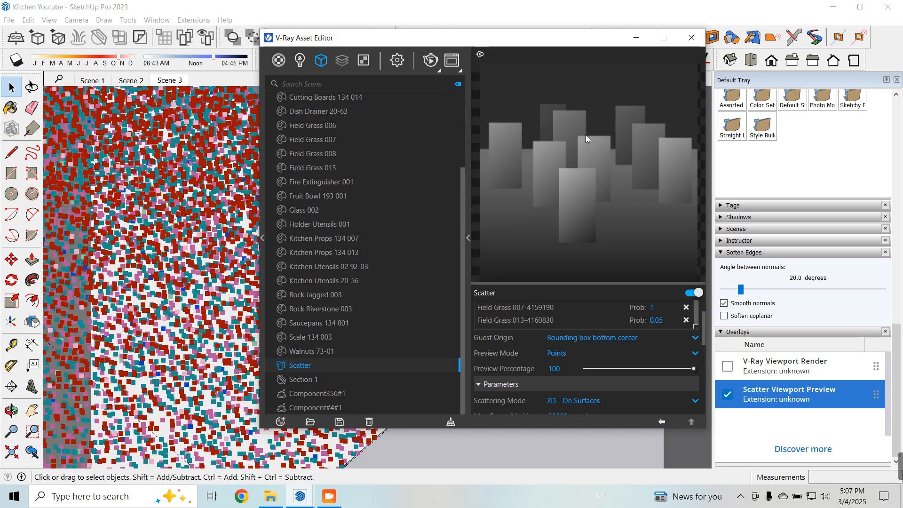
{"action": "left_click", "coordinate": [636, 38]}
{"action": "scroll", "coordinate": [559, 339], "scroll_direction": "down", "scroll_amount": 3}
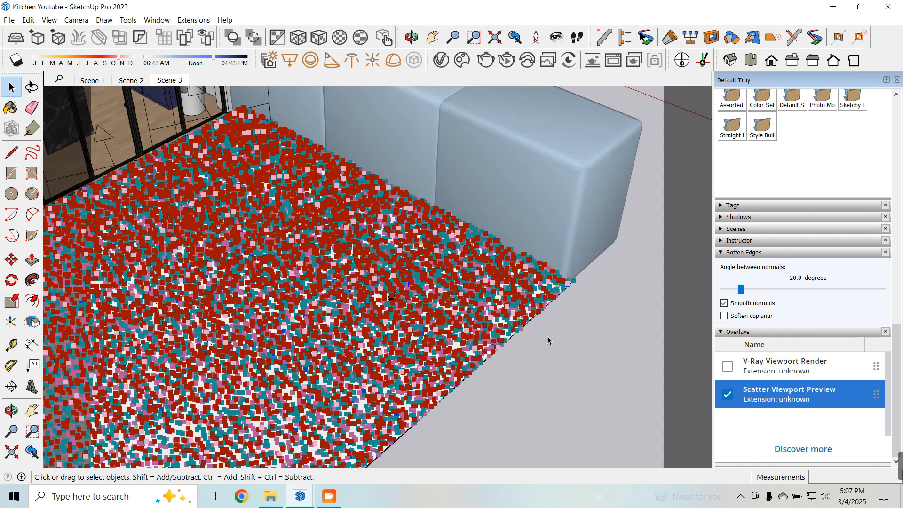
{"action": "left_click", "coordinate": [726, 395]}
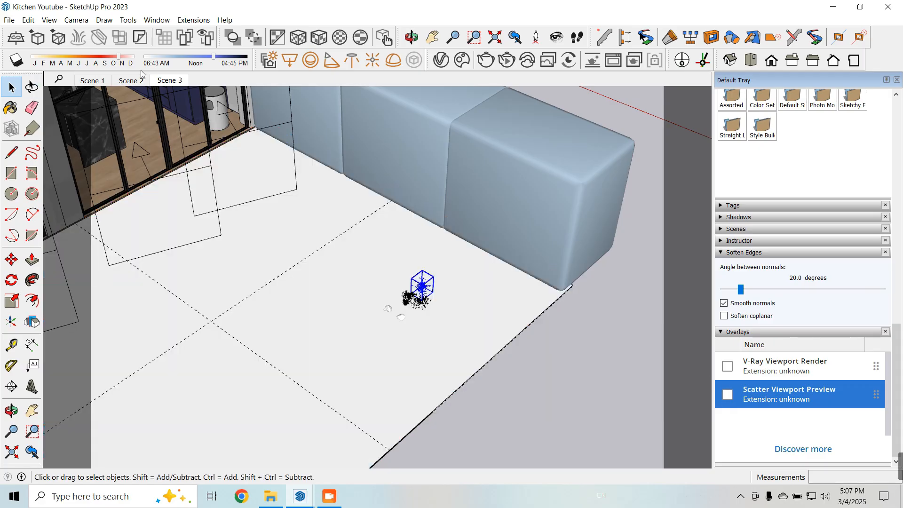
Step: Run an interactive test render of Scene 3 to check the scattered ground outside the glass doors, and stop it
{"action": "left_click", "coordinate": [169, 81]}
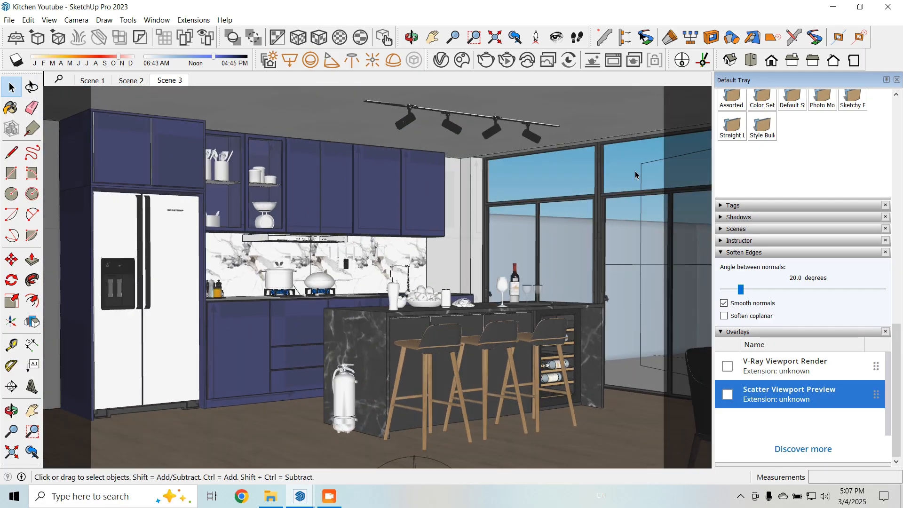
{"action": "left_click", "coordinate": [507, 60]}
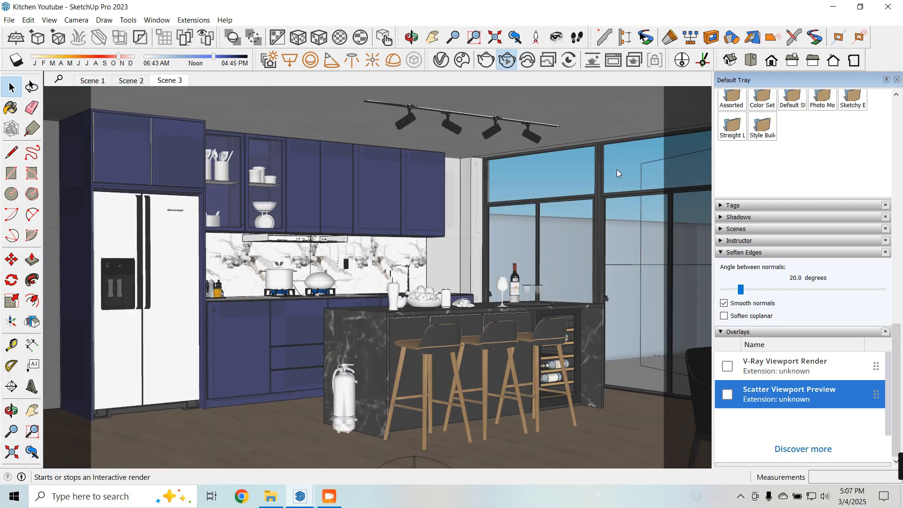
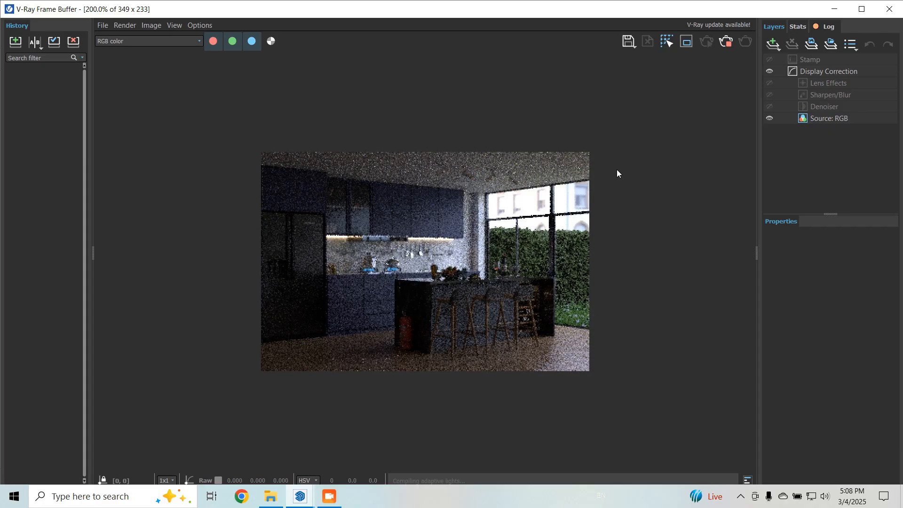
{"action": "scroll", "coordinate": [617, 348], "scroll_direction": "up", "scroll_amount": 2}
{"action": "scroll", "coordinate": [604, 338], "scroll_direction": "down", "scroll_amount": 2}
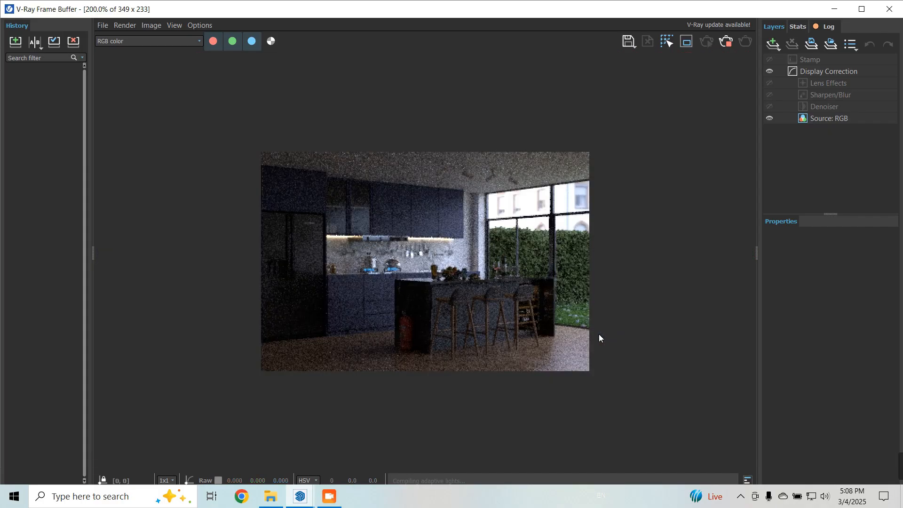
{"action": "left_click", "coordinate": [727, 48]}
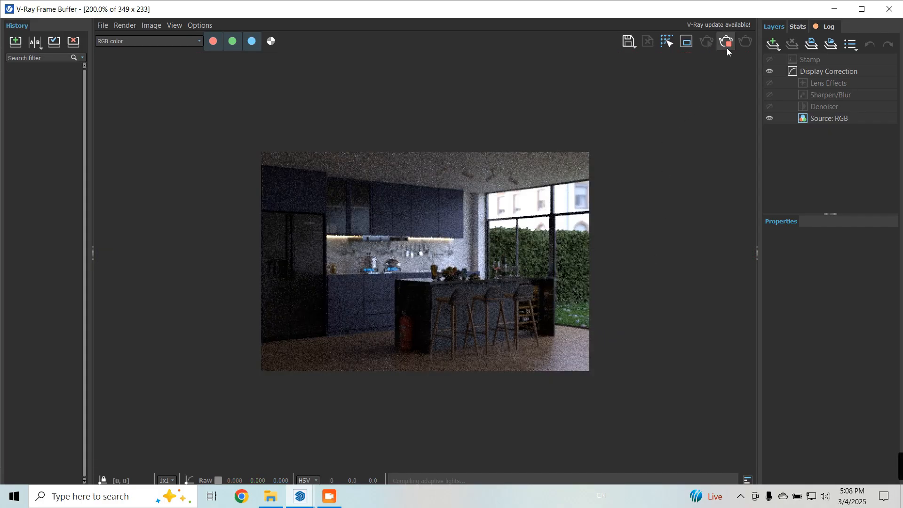
Step: Delete the tall Field Grass 013 clump from the source plants on the outdoor ground
{"action": "left_click", "coordinate": [835, 9]}
{"action": "scroll", "coordinate": [376, 272], "scroll_direction": "down", "scroll_amount": 7}
{"action": "middle_click_drag", "start_coordinate": [579, 348], "coordinate": [274, 324]}
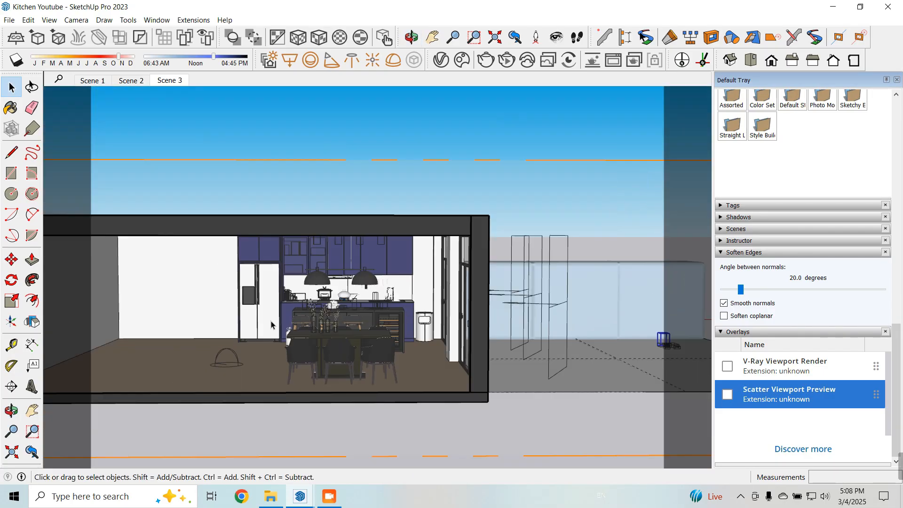
{"action": "scroll", "coordinate": [543, 333], "scroll_direction": "up", "scroll_amount": 3}
{"action": "mouse_move", "coordinate": [644, 333]}
{"action": "middle_mouse_down", "text": "shift"}
{"action": "mouse_move", "coordinate": [544, 333]}
{"action": "mouse_move", "coordinate": [539, 383]}
{"action": "mouse_move", "coordinate": [502, 443]}
{"action": "middle_mouse_up", "text": "shift"}
{"action": "scroll", "coordinate": [606, 344], "scroll_direction": "up", "scroll_amount": 8}
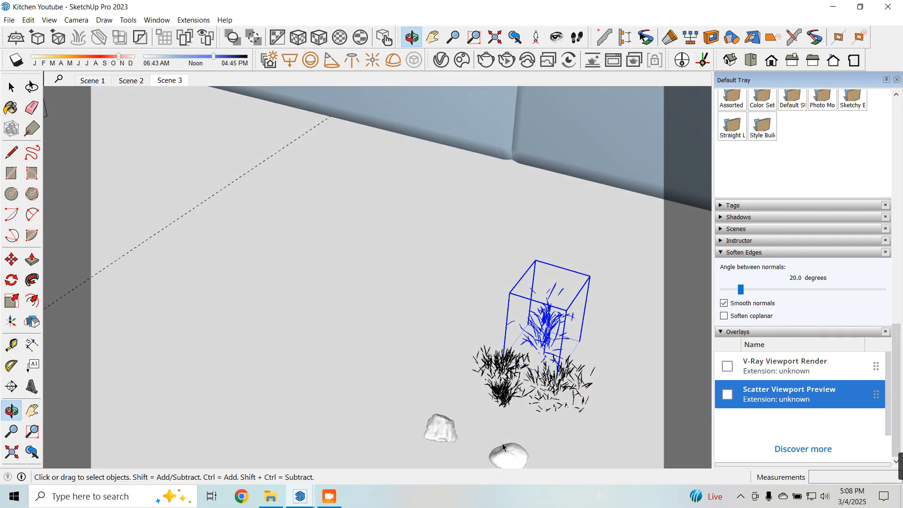
{"action": "scroll", "coordinate": [550, 408], "scroll_direction": "up", "scroll_amount": 1}
{"action": "key", "text": "Delete"}
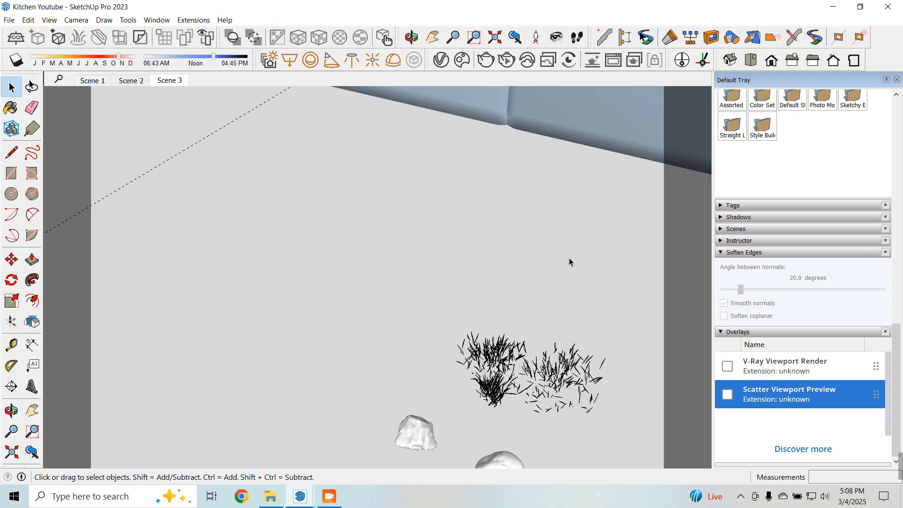
Step: Review the Scatter's remaining guests and check the ground again with an interactive render of Scene 3
{"action": "left_click", "coordinate": [441, 59]}
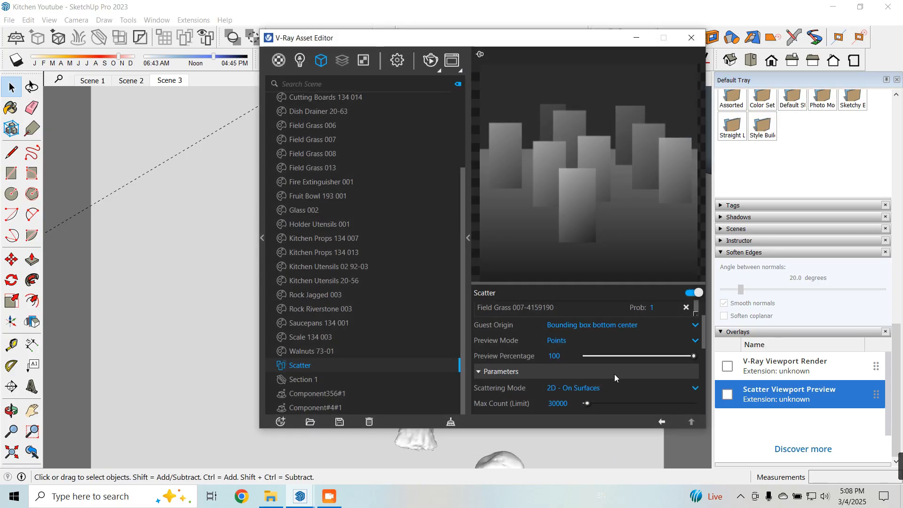
{"action": "scroll", "coordinate": [614, 373], "scroll_direction": "up", "scroll_amount": 2}
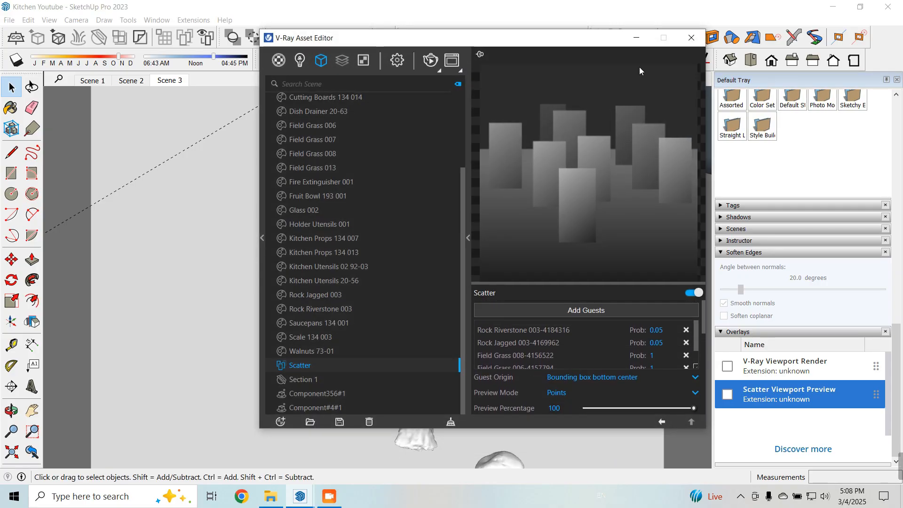
{"action": "left_click", "coordinate": [636, 38]}
{"action": "left_click", "coordinate": [170, 81]}
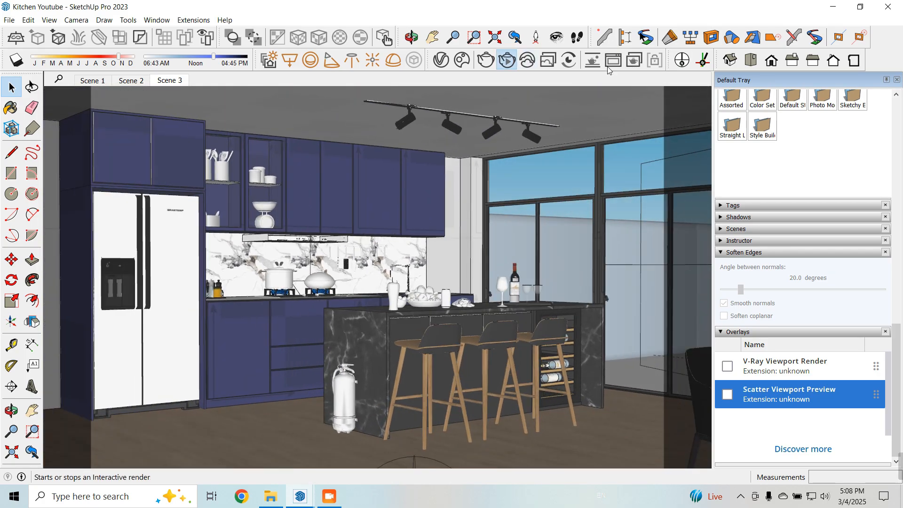
{"action": "left_click", "coordinate": [547, 65]}
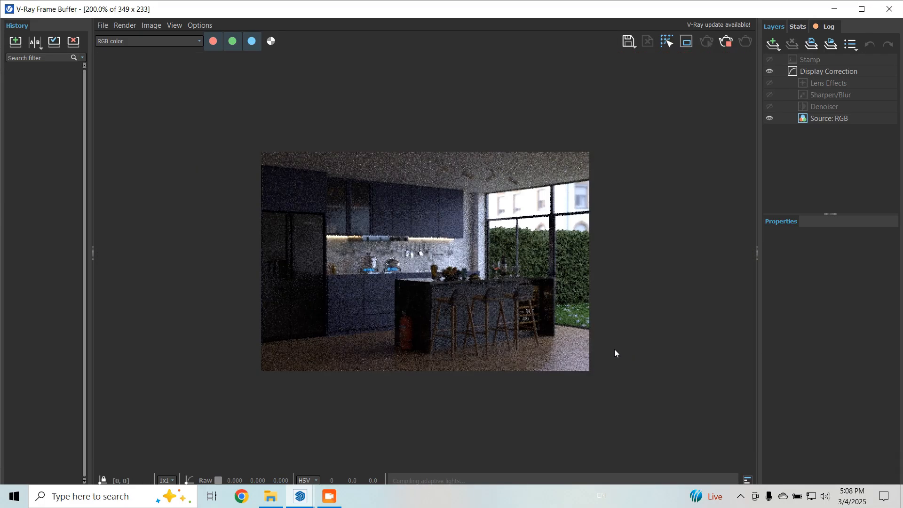
{"action": "left_click", "coordinate": [830, 8]}
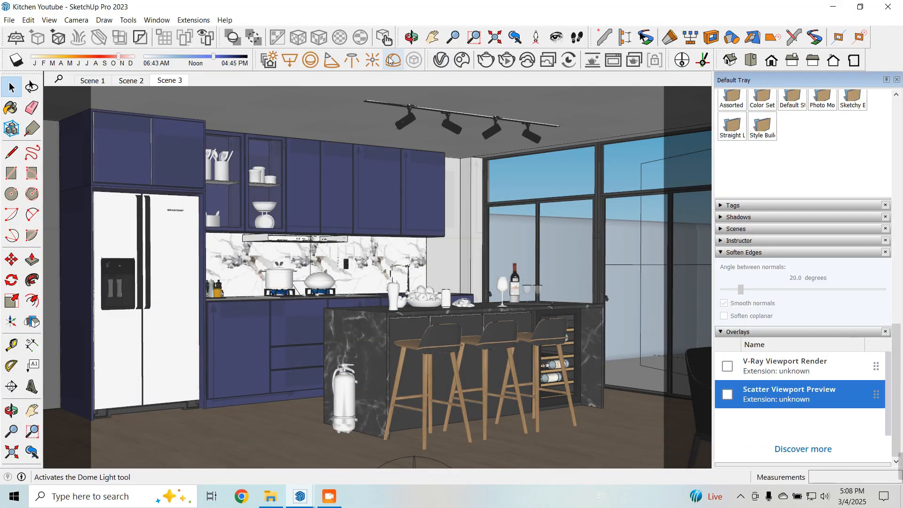
Step: Set the scatter probability of both Rock Jagged 003 and Rock Riverstone 003 to 0.005
{"action": "left_click", "coordinate": [438, 61]}
{"action": "left_click", "coordinate": [656, 345]}
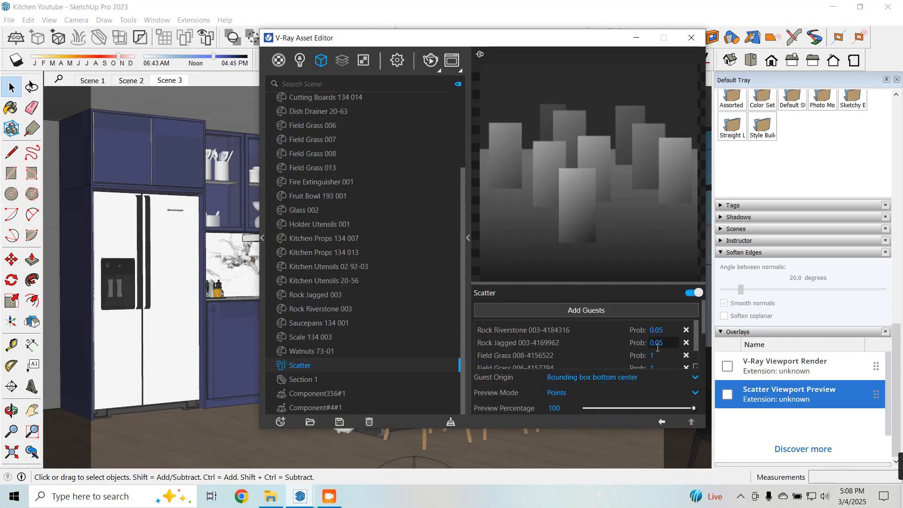
{"action": "type", "text": "0.05"}
{"action": "key", "text": "shift+Tab"}
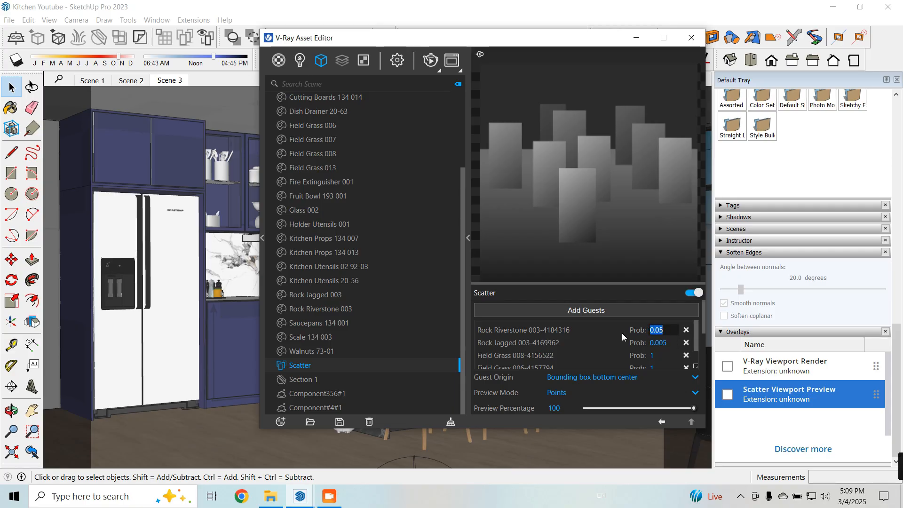
{"action": "type", "text": "0.005"}
{"action": "key", "text": "Return"}
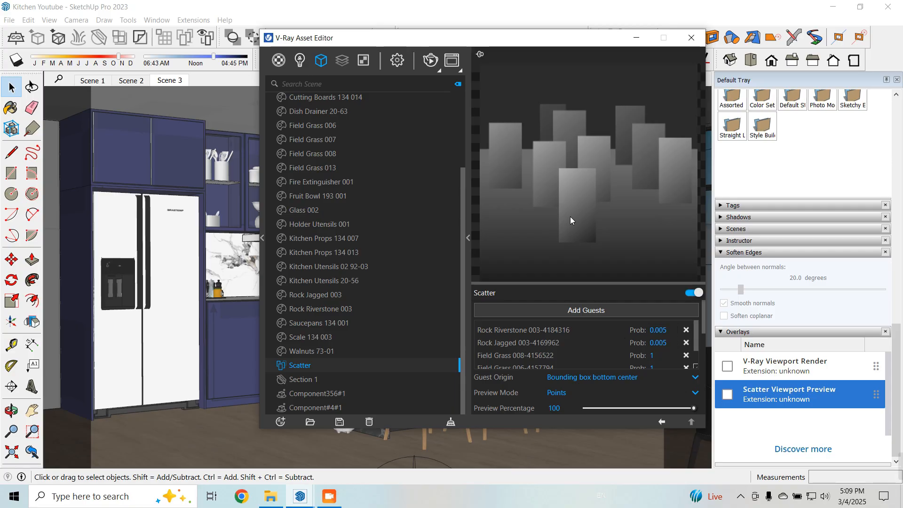
Step: Render only a small region around the grass outside the glass doors to check the rock density
{"action": "left_click", "coordinate": [429, 60]}
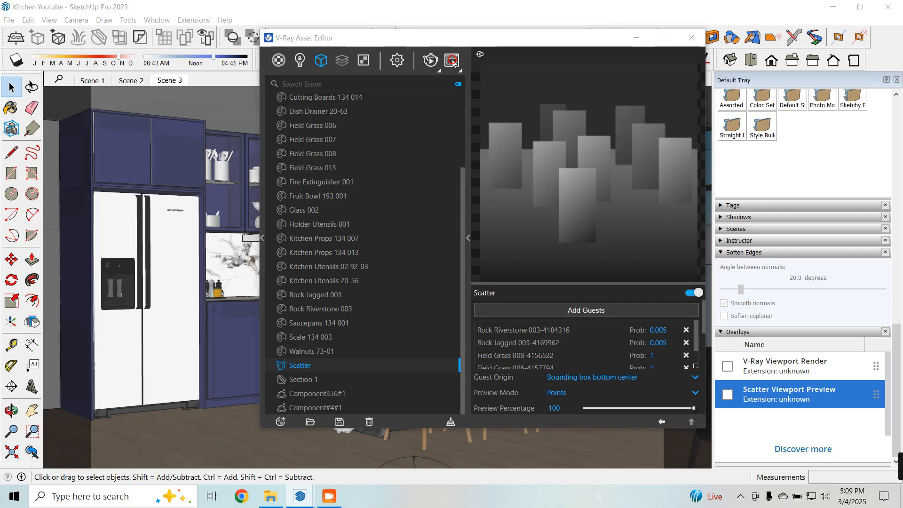
{"action": "left_click", "coordinate": [682, 44]}
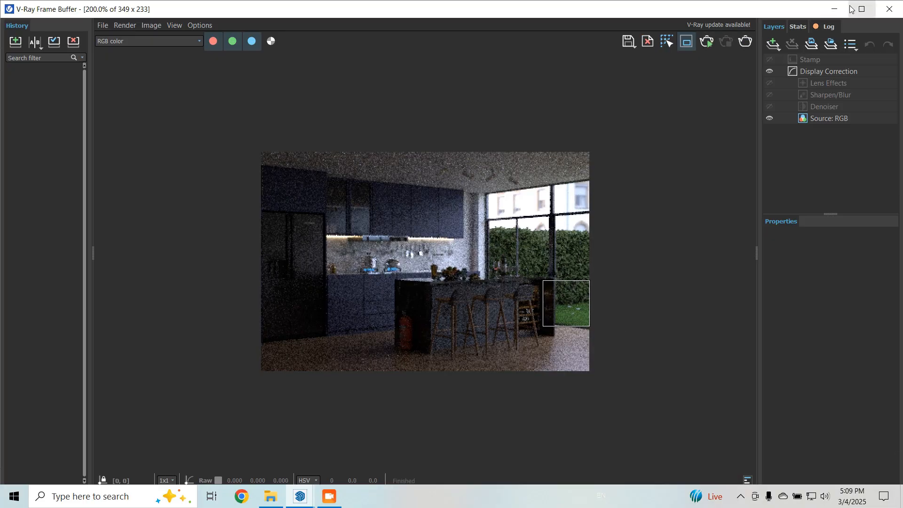
{"action": "left_click", "coordinate": [834, 8]}
{"action": "left_click", "coordinate": [642, 44]}
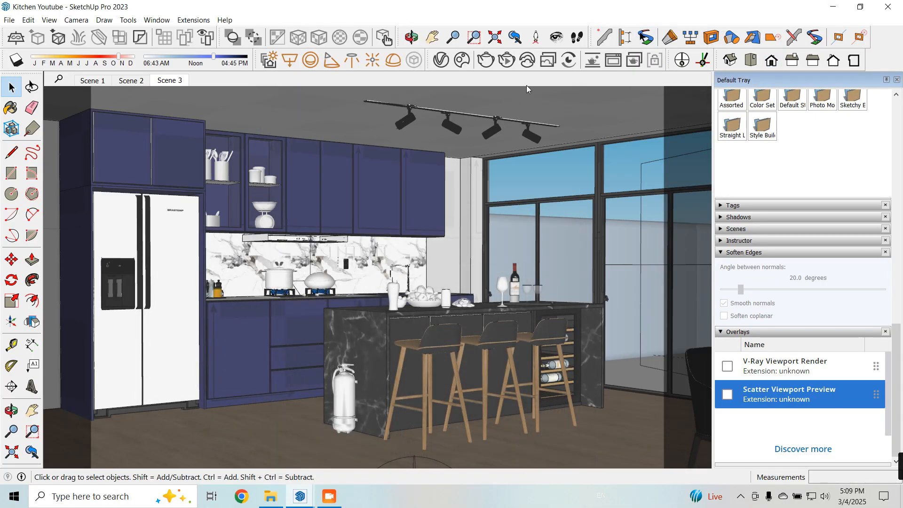
Step: Place a second V-Ray dome light on the kitchen floor beside the existing one
{"action": "left_click", "coordinate": [393, 60]}
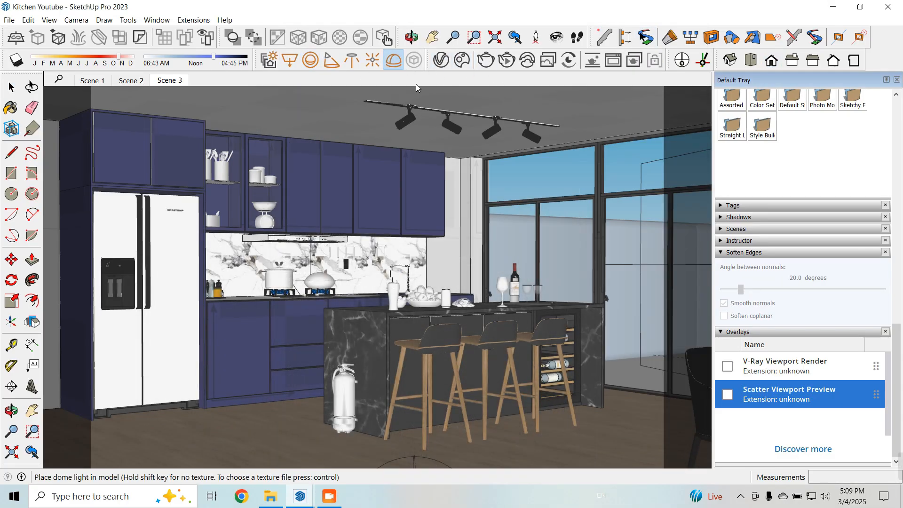
{"action": "scroll", "coordinate": [340, 374], "scroll_direction": "down", "scroll_amount": 5}
{"action": "left_click", "coordinate": [331, 388]}
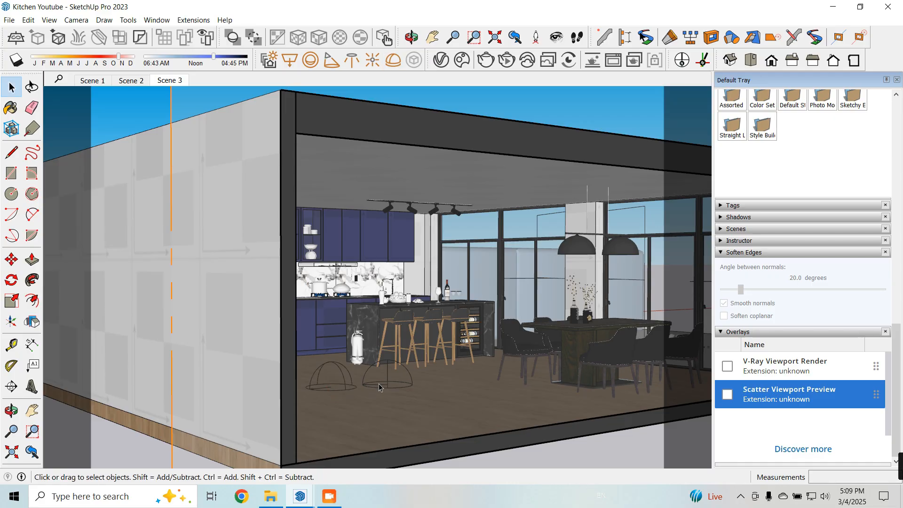
Step: Compare the option settings of the new Dome Light#1 with those of the original Dome Light
{"action": "left_click", "coordinate": [411, 37]}
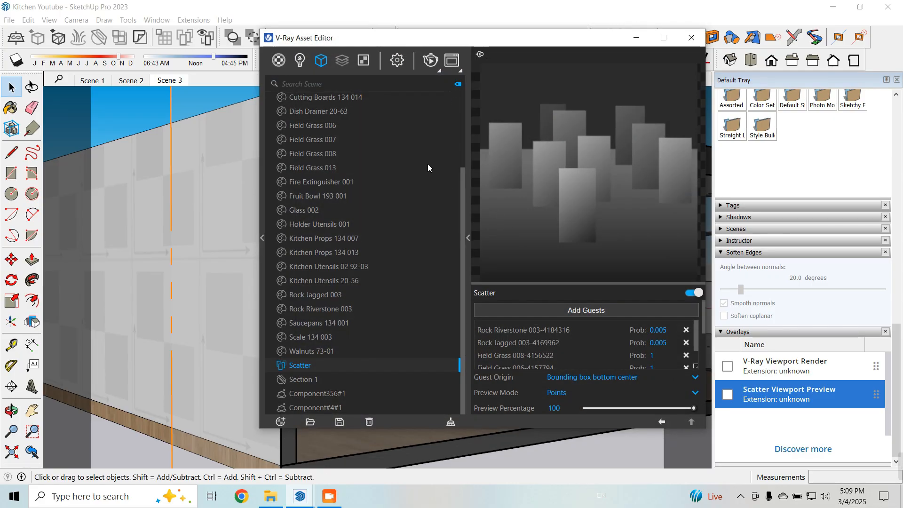
{"action": "left_click", "coordinate": [300, 60]}
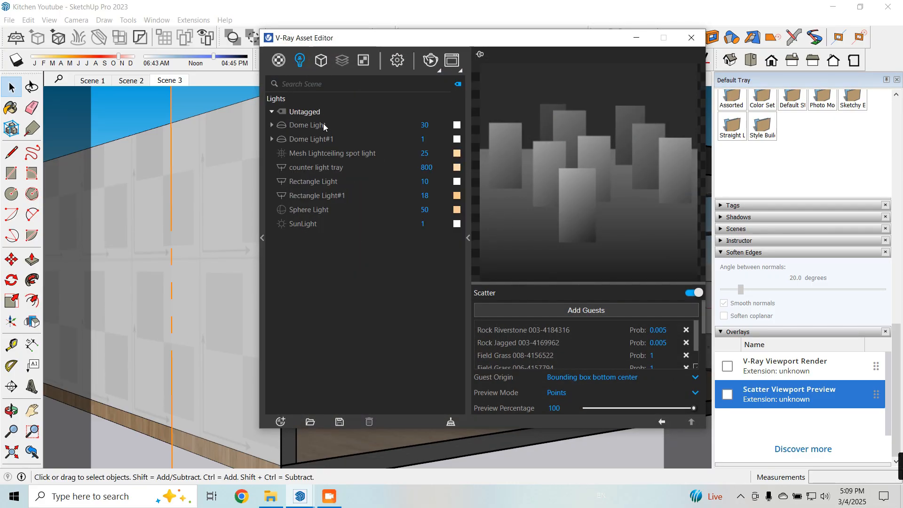
{"action": "left_click", "coordinate": [324, 139]}
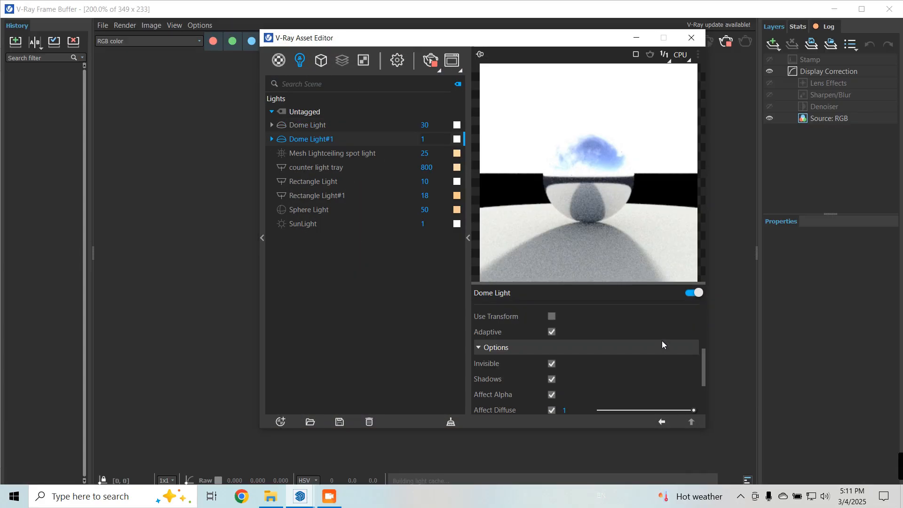
{"action": "scroll", "coordinate": [613, 366], "scroll_direction": "up", "scroll_amount": 3}
{"action": "scroll", "coordinate": [570, 344], "scroll_direction": "down", "scroll_amount": 3}
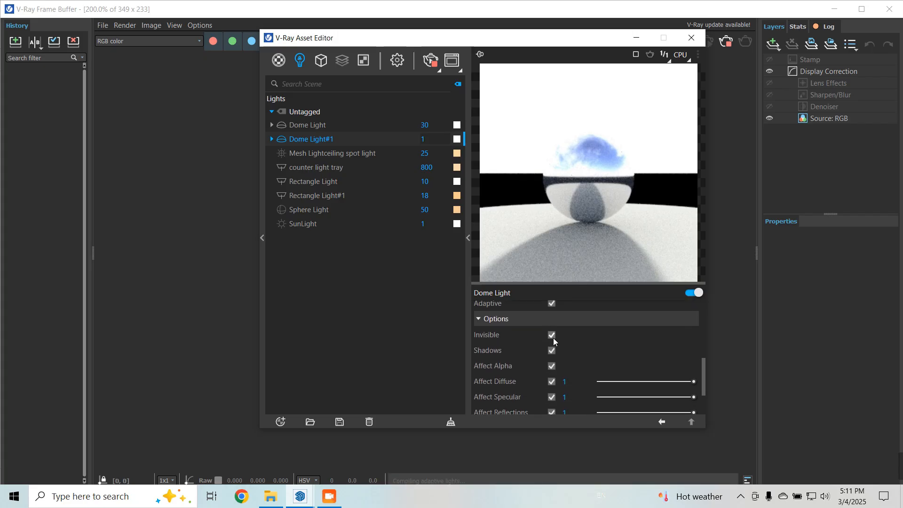
{"action": "left_click", "coordinate": [300, 126]}
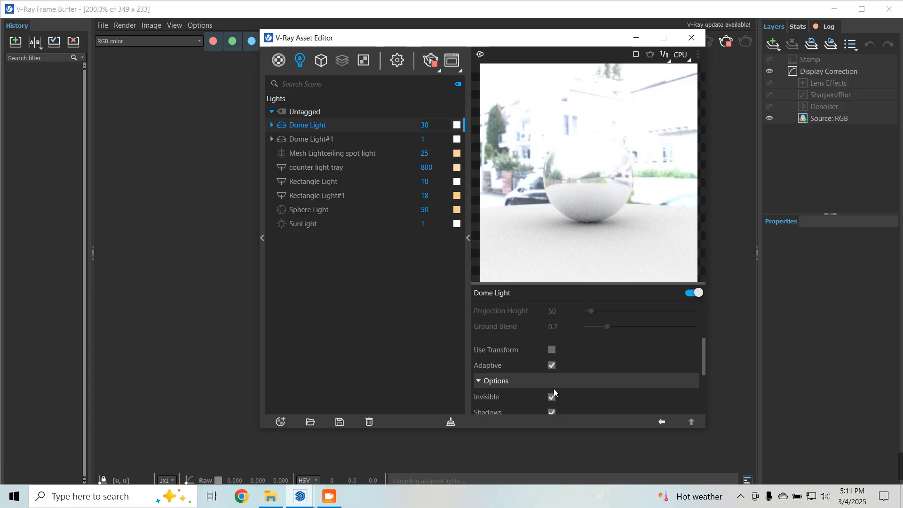
Step: Turn off Affect Alpha, Affect Diffuse, Affect Specular and Affect Atmospherics for Dome Light#1
{"action": "left_click", "coordinate": [321, 141]}
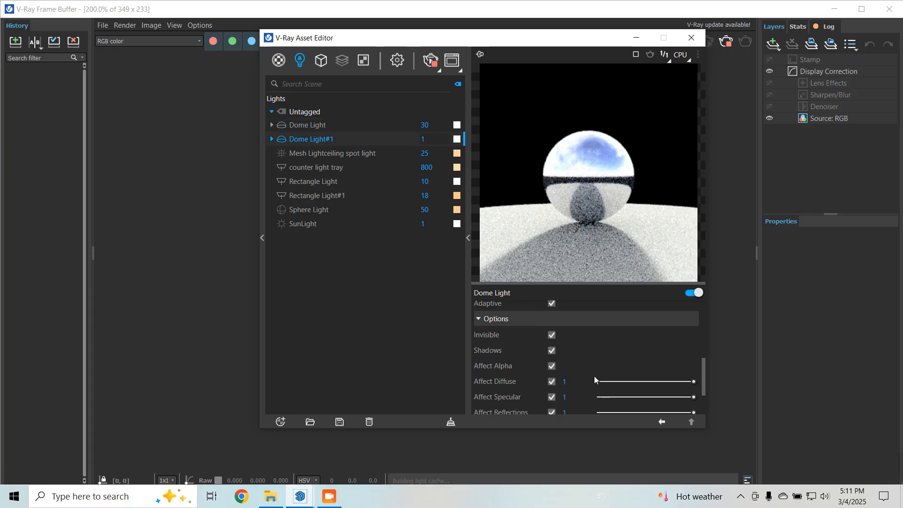
{"action": "left_click", "coordinate": [551, 366]}
{"action": "left_click", "coordinate": [552, 381]}
{"action": "left_click", "coordinate": [552, 397]}
{"action": "scroll", "coordinate": [550, 397], "scroll_direction": "down", "scroll_amount": 2}
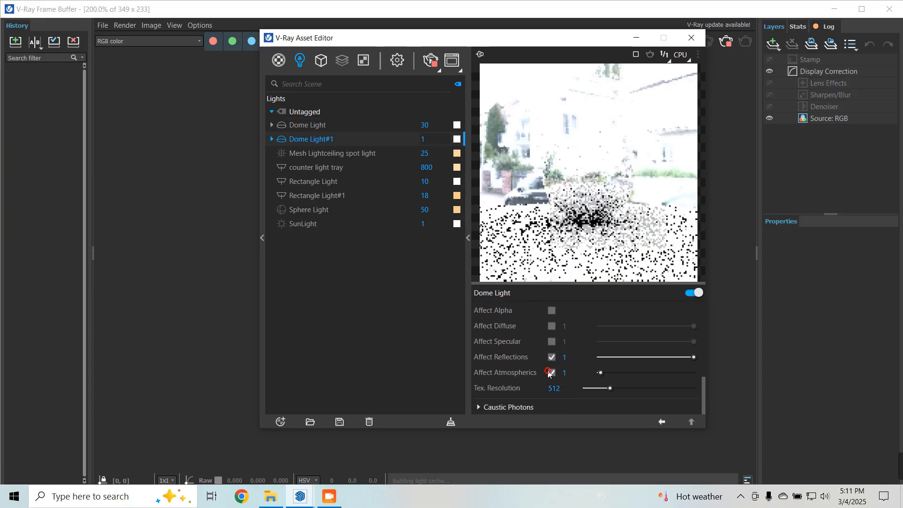
{"action": "left_click", "coordinate": [549, 372]}
{"action": "scroll", "coordinate": [593, 370], "scroll_direction": "up", "scroll_amount": 5}
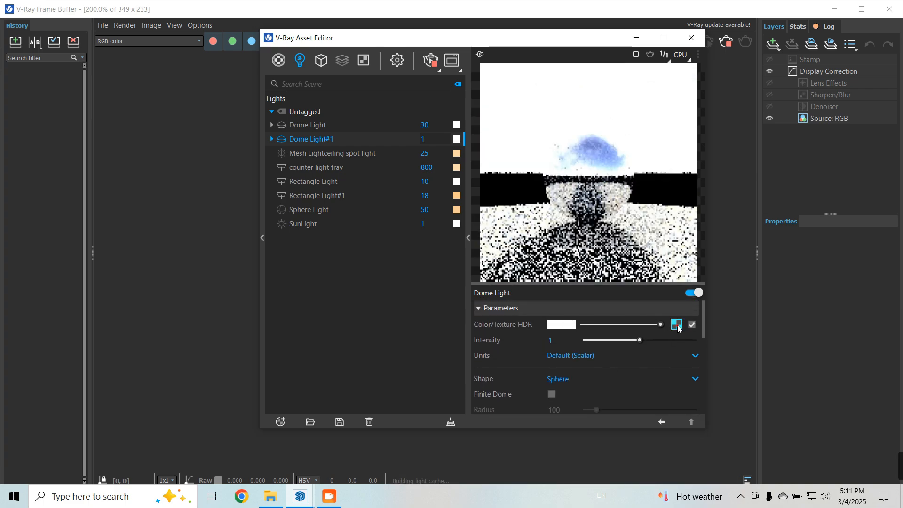
Step: Load DaySkyHDRI027B_8K-HDR.exr as the HDR texture of Dome Light#1 and bring up the frame buffer to view the render
{"action": "left_click", "coordinate": [677, 324]}
{"action": "left_click", "coordinate": [698, 323]}
{"action": "left_click", "coordinate": [455, 146]}
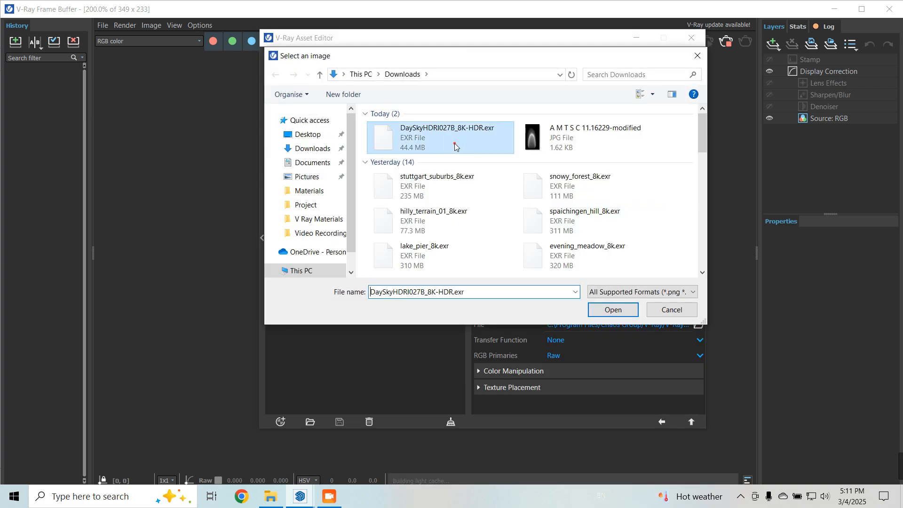
{"action": "left_click", "coordinate": [630, 311]}
{"action": "left_click", "coordinate": [663, 421]}
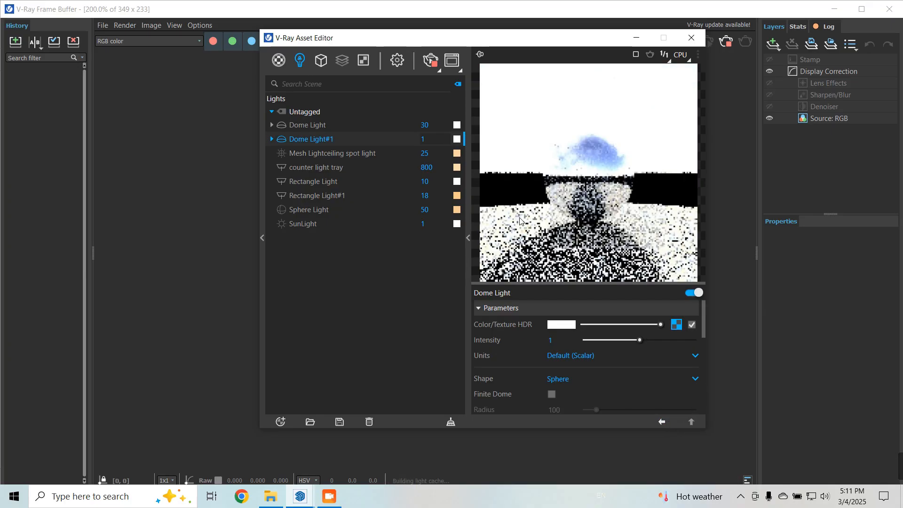
{"action": "left_click", "coordinate": [457, 64]}
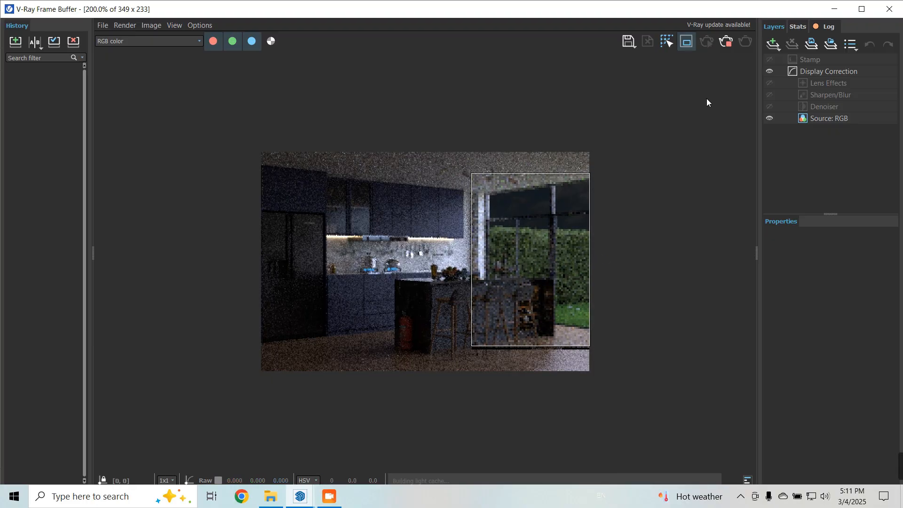
Step: Arrange the frame buffer and the V-Ray Asset Editor side by side, with the Dome Light#1 parameters and the render both in view
{"action": "left_click", "coordinate": [754, 208]}
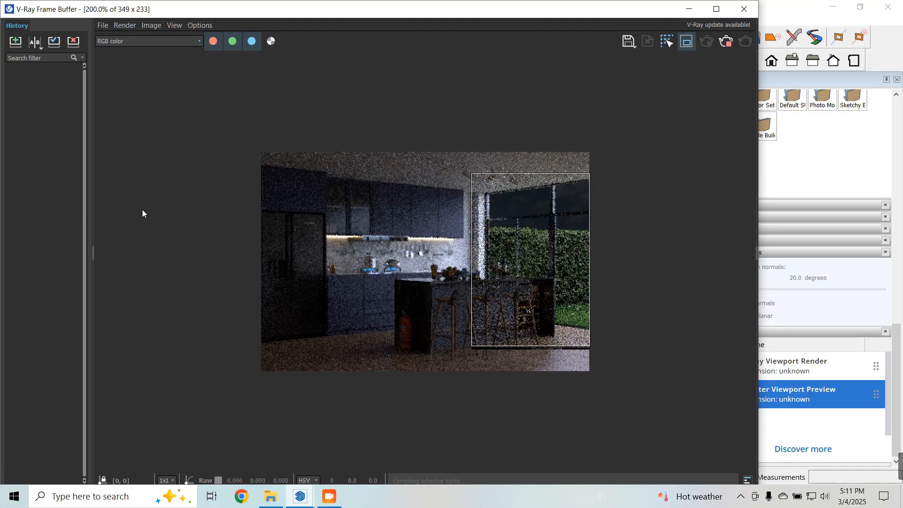
{"action": "left_click", "coordinate": [94, 199]}
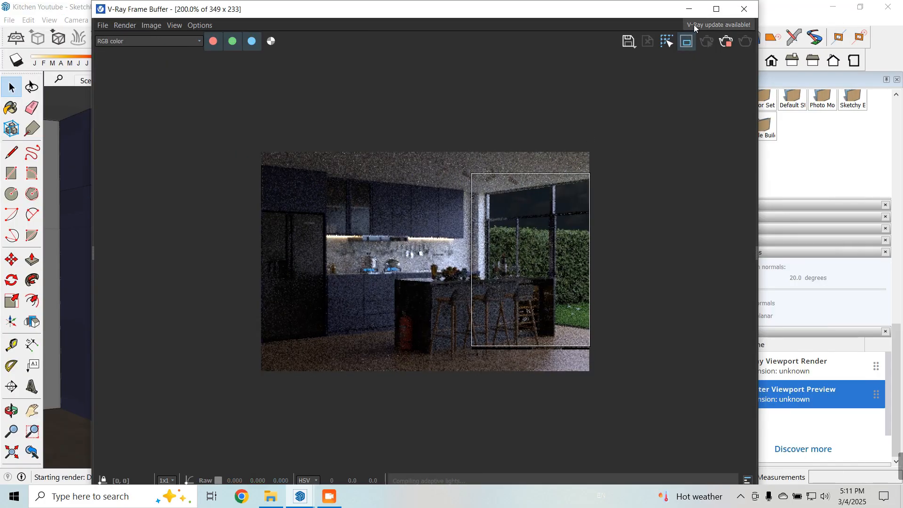
{"action": "left_click", "coordinate": [688, 9]}
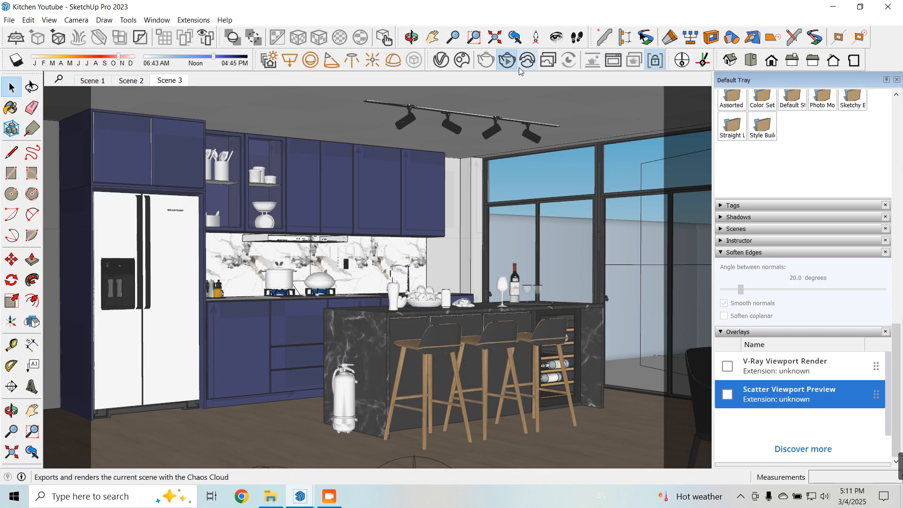
{"action": "left_click", "coordinate": [440, 60]}
{"action": "left_click_drag", "start_coordinate": [495, 33], "coordinate": [345, 31]}
{"action": "left_click", "coordinate": [541, 76]}
{"action": "left_click", "coordinate": [667, 147]}
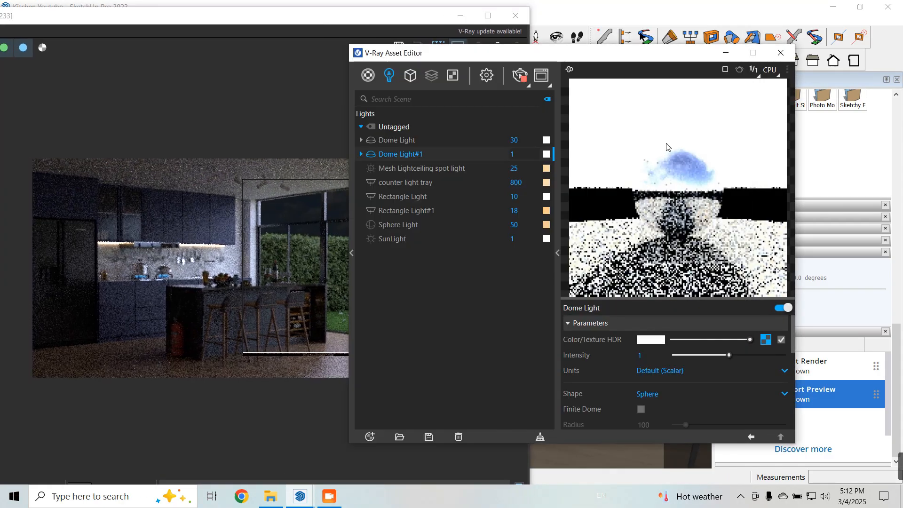
{"action": "left_click_drag", "start_coordinate": [593, 60], "coordinate": [656, 40]}
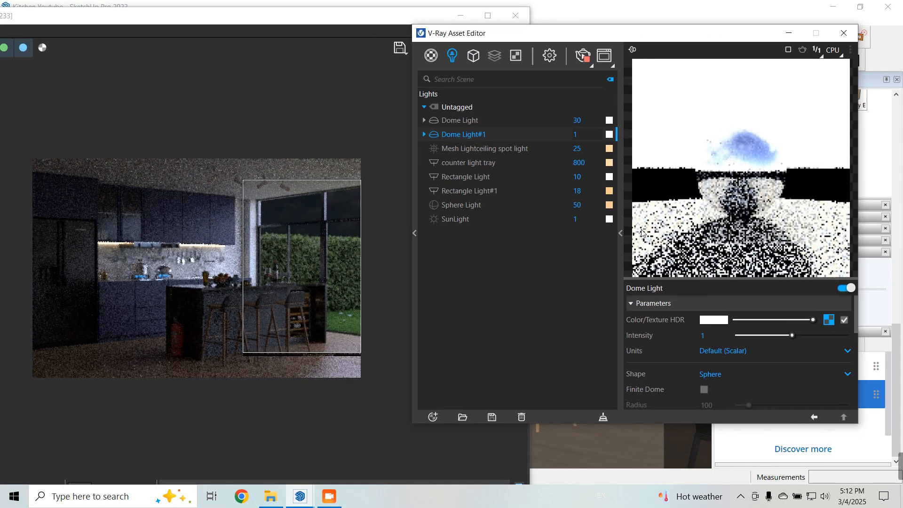
Step: Try intensities of 10 and 30 on Dome Light#1
{"action": "left_click_drag", "start_coordinate": [588, 134], "coordinate": [566, 143]}
{"action": "type", "text": "10"}
{"action": "key", "text": "Return"}
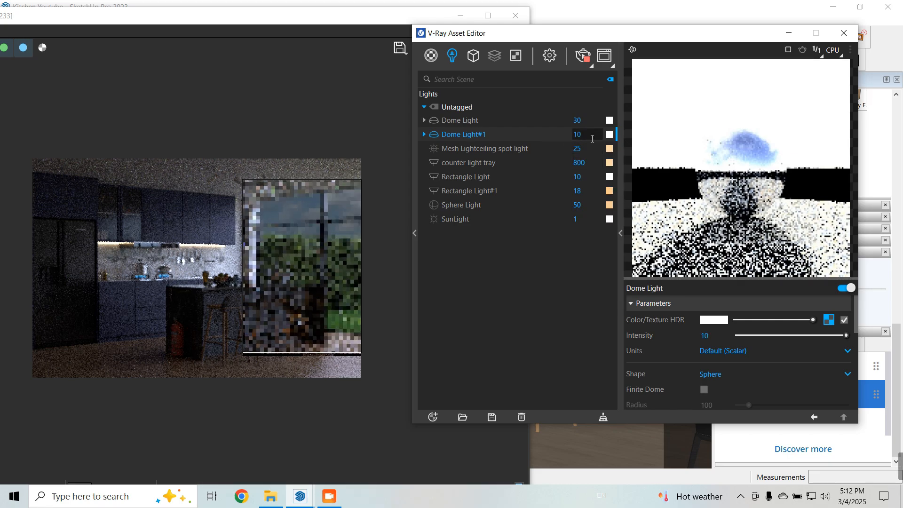
{"action": "left_click_drag", "start_coordinate": [592, 138], "coordinate": [566, 143]}
{"action": "type", "text": "30"}
{"action": "key", "text": "Return"}
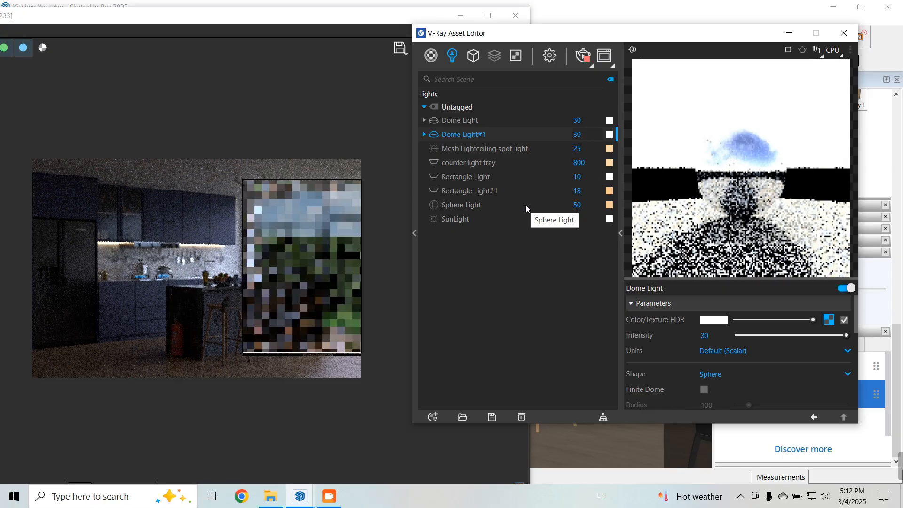
Step: Set the intensity of Dome Light#1 to 50
{"action": "left_click", "coordinate": [581, 136]}
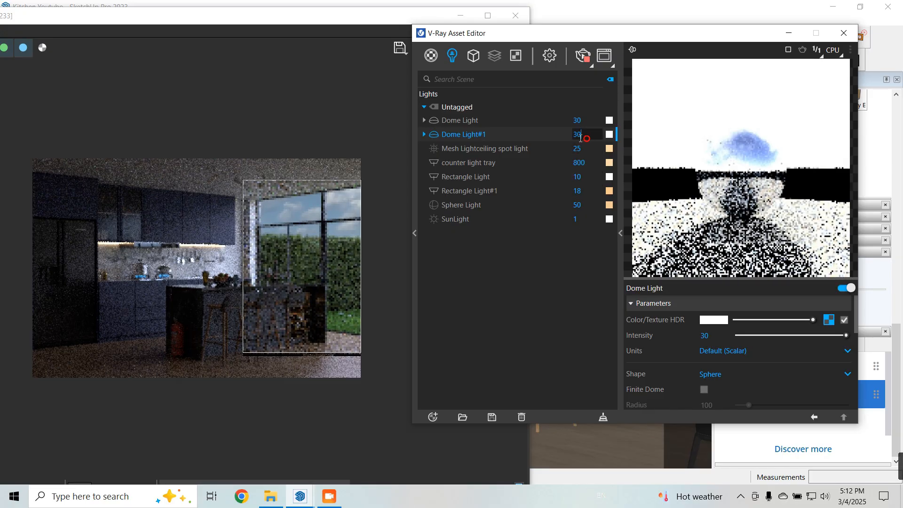
{"action": "type", "text": "50"}
{"action": "key", "text": "Return"}
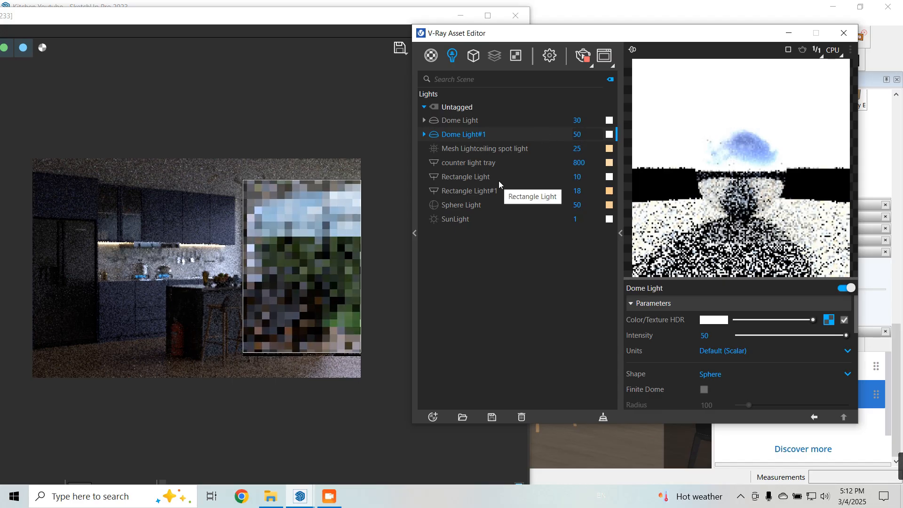
Step: Try a horizontal rotation of 50 on the HDR bitmap of Dome Light#1, and settle on 60
{"action": "left_click", "coordinate": [828, 320]}
{"action": "left_click", "coordinate": [685, 384]}
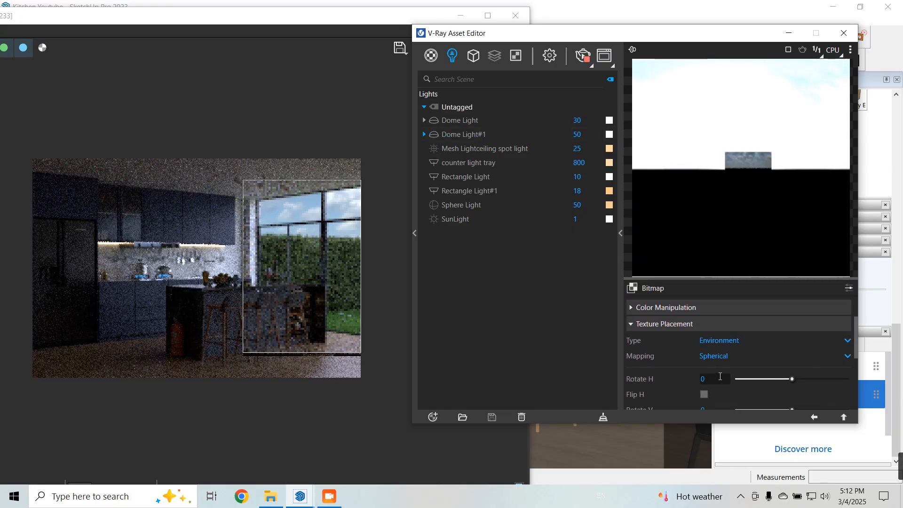
{"action": "type", "text": "50"}
{"action": "key", "text": "Return"}
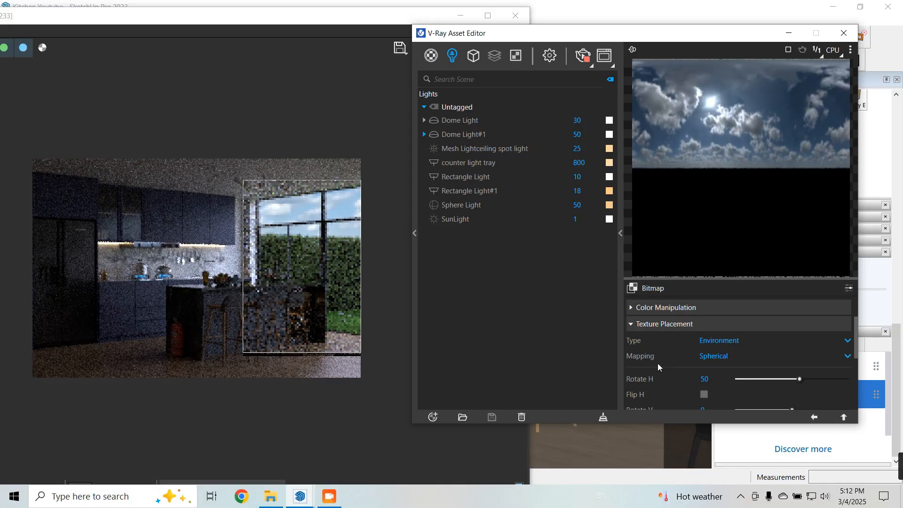
{"action": "left_click", "coordinate": [648, 380]}
{"action": "type", "text": "60"}
{"action": "key", "text": "Return"}
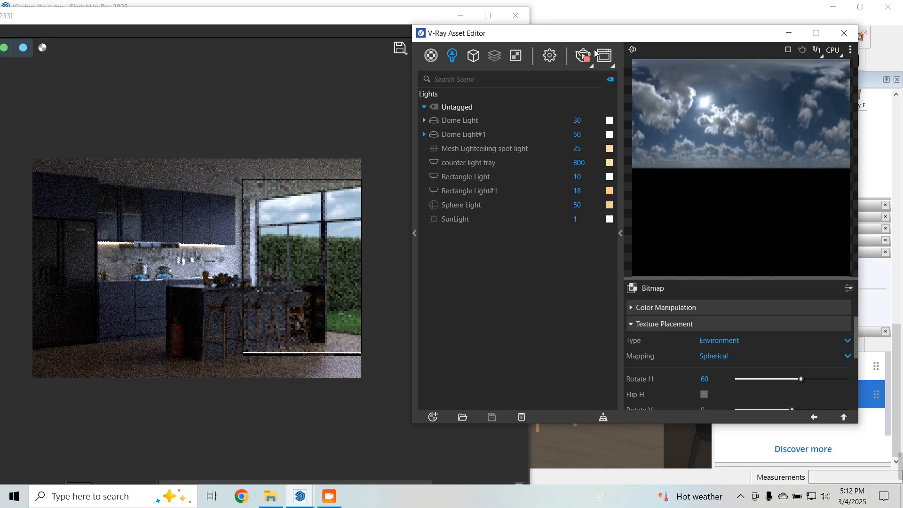
Step: Set the intensity of the original Dome Light to 40
{"action": "double_click", "coordinate": [581, 122]}
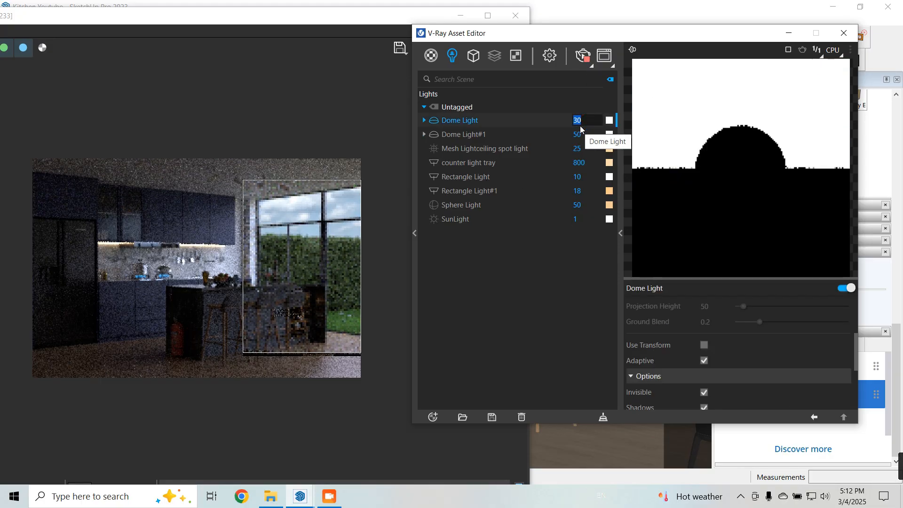
{"action": "type", "text": "40"}
{"action": "key", "text": "Return"}
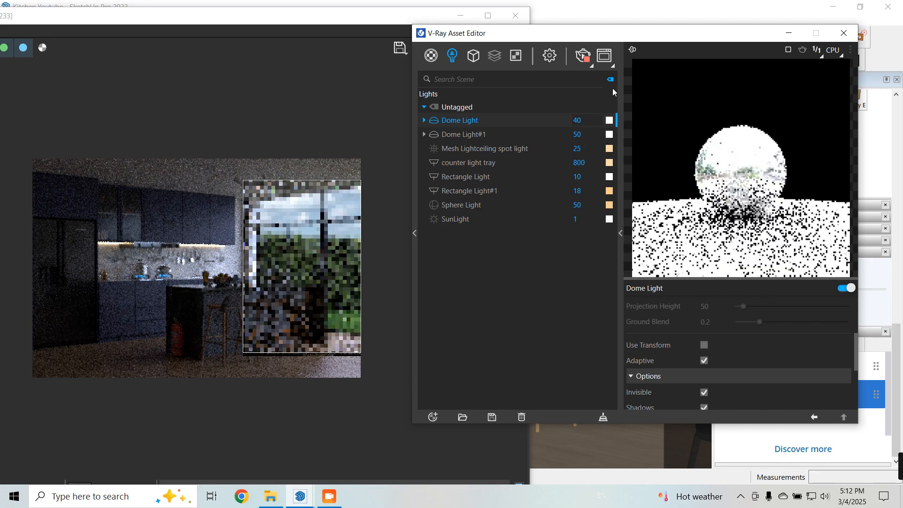
Step: Put the frame buffer away and set the render output image width to 2000 with the aspect ratio kept at 1.5
{"action": "left_click", "coordinate": [789, 33]}
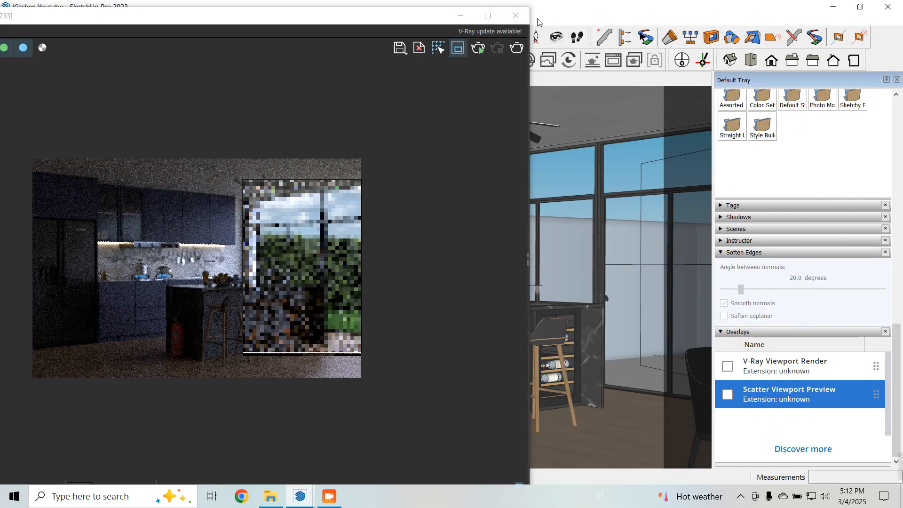
{"action": "left_click", "coordinate": [460, 16]}
{"action": "left_click", "coordinate": [441, 59]}
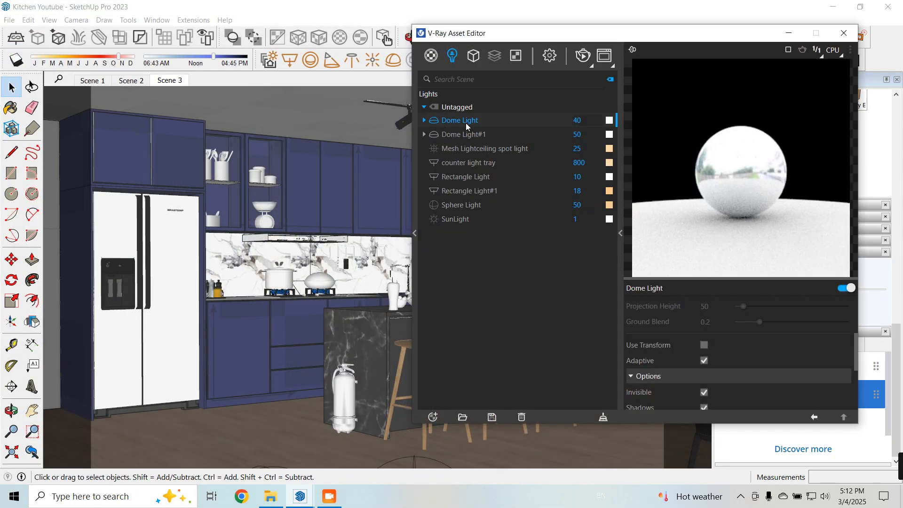
{"action": "left_click_drag", "start_coordinate": [558, 37], "coordinate": [392, 37]}
{"action": "left_click", "coordinate": [389, 59]}
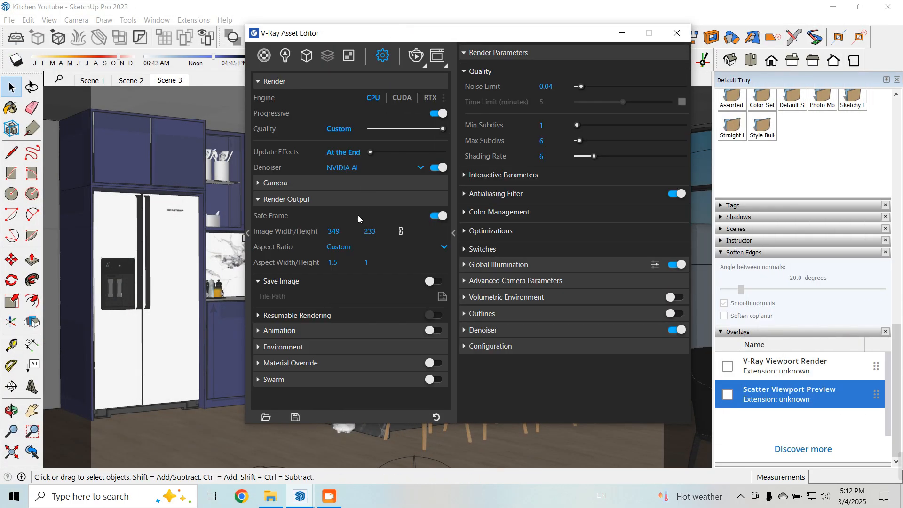
{"action": "left_click", "coordinate": [334, 231]}
{"action": "type", "text": "20"}
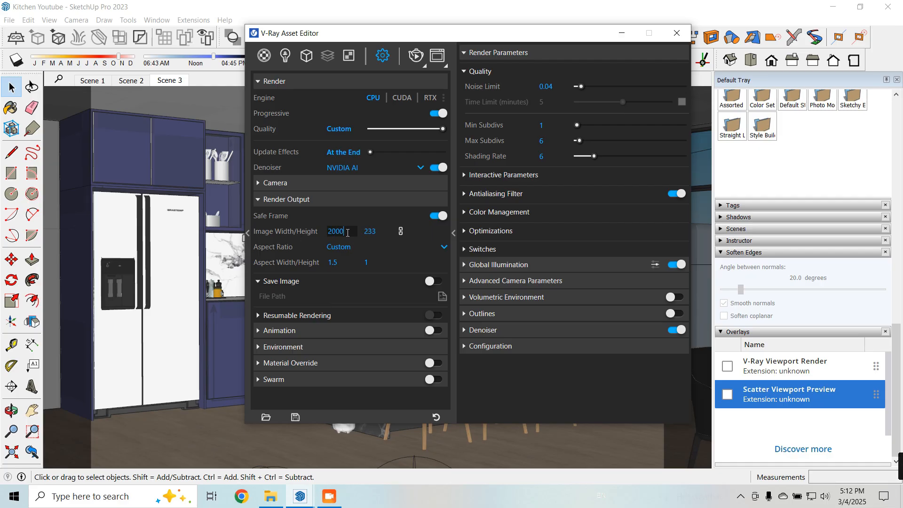
{"action": "type", "text": "00"}
{"action": "key", "text": "Return"}
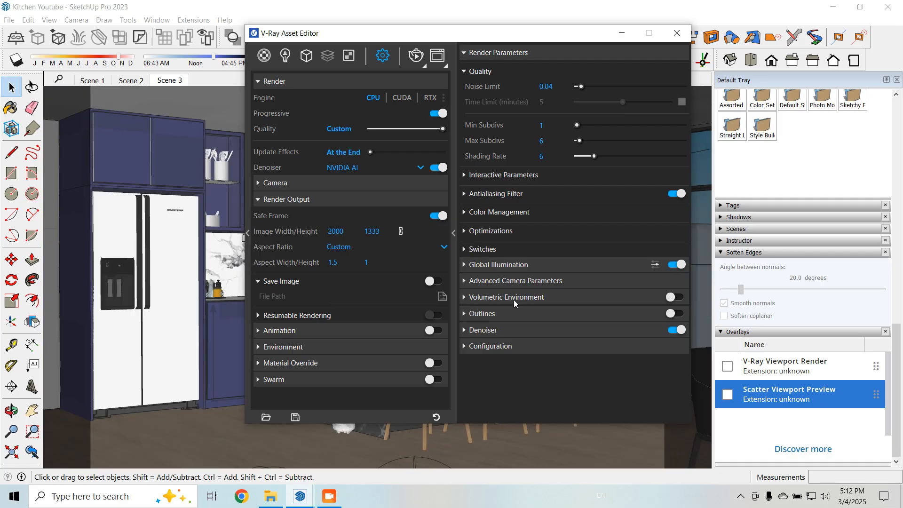
Step: Expand and review the Global Illumination and Advanced Camera Parameters render settings
{"action": "left_click", "coordinate": [652, 267]}
{"action": "scroll", "coordinate": [578, 338], "scroll_direction": "down", "scroll_amount": 5}
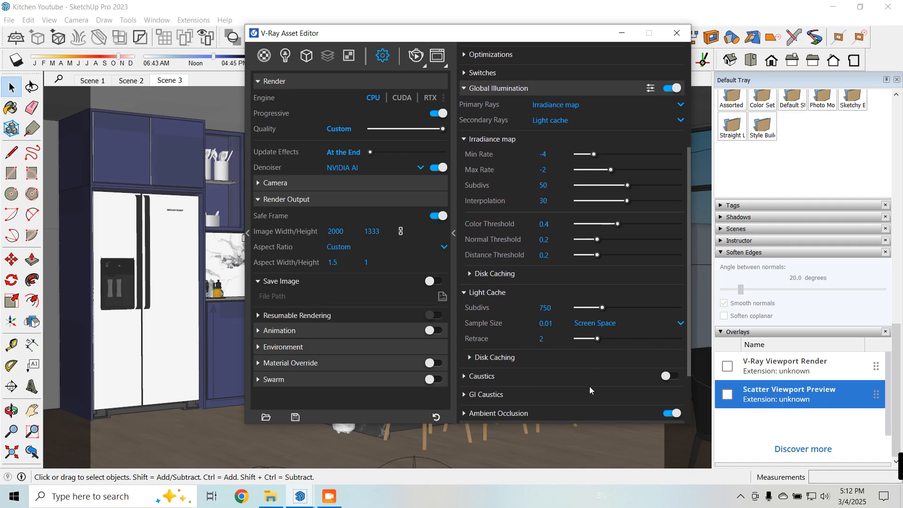
{"action": "scroll", "coordinate": [550, 376], "scroll_direction": "down", "scroll_amount": 1}
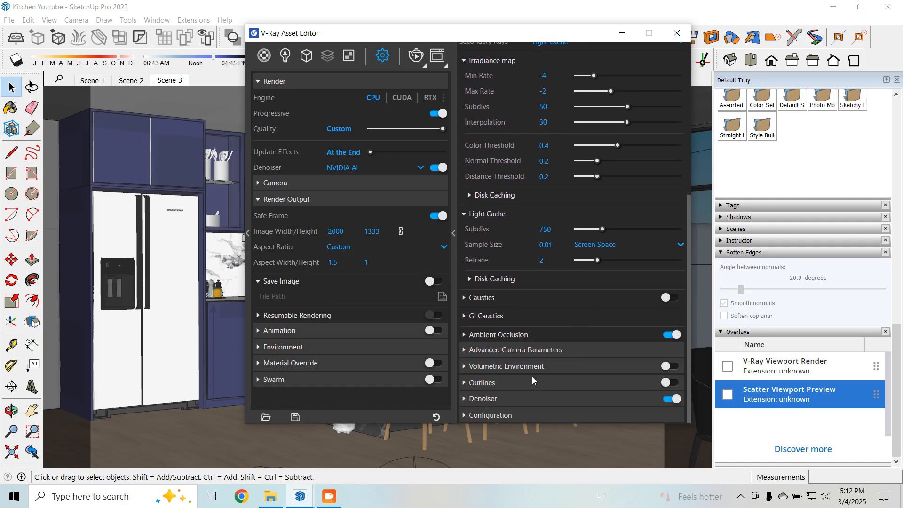
{"action": "left_click", "coordinate": [513, 349]}
{"action": "scroll", "coordinate": [513, 347], "scroll_direction": "up", "scroll_amount": 9}
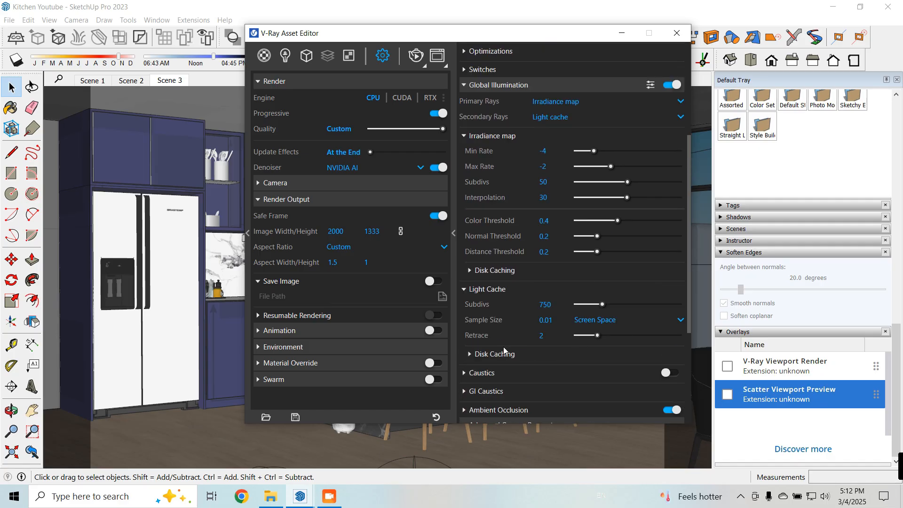
Step: Add a Cryptomatte render element and return to the render settings
{"action": "left_click", "coordinate": [329, 56]}
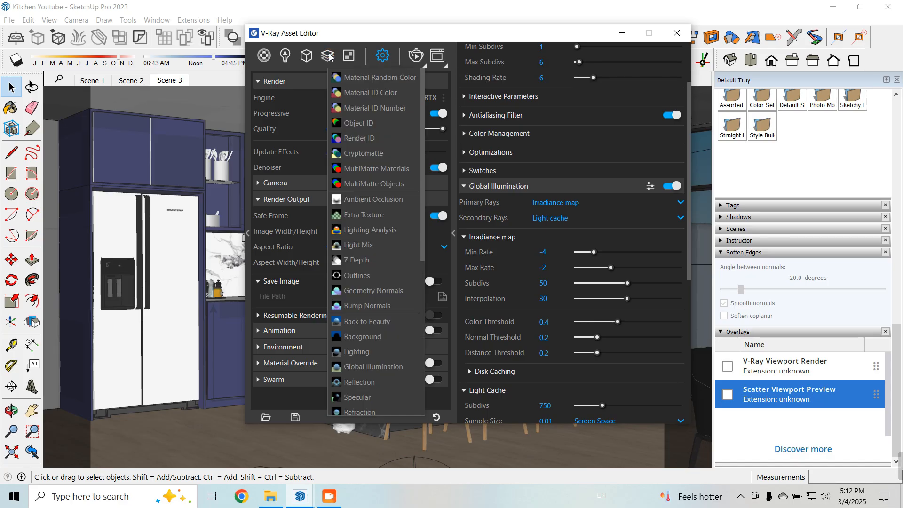
{"action": "left_click", "coordinate": [376, 156]}
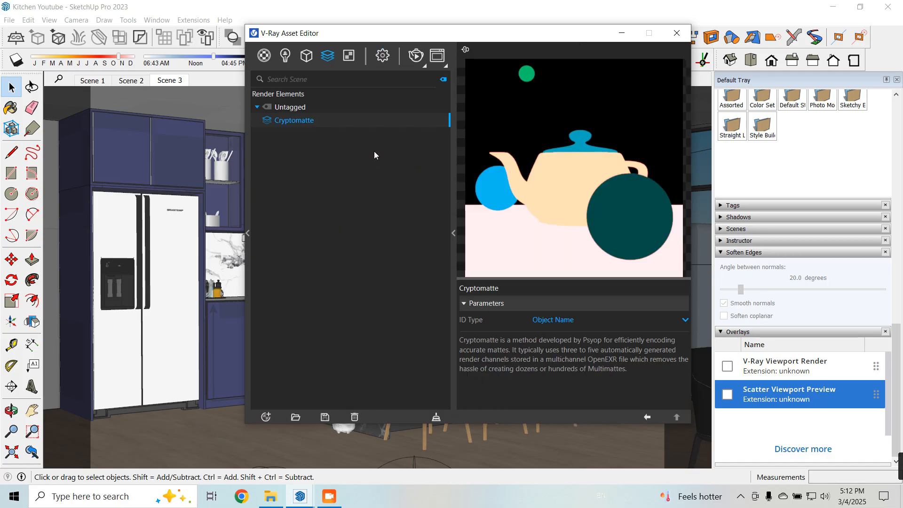
{"action": "left_click", "coordinate": [383, 56]}
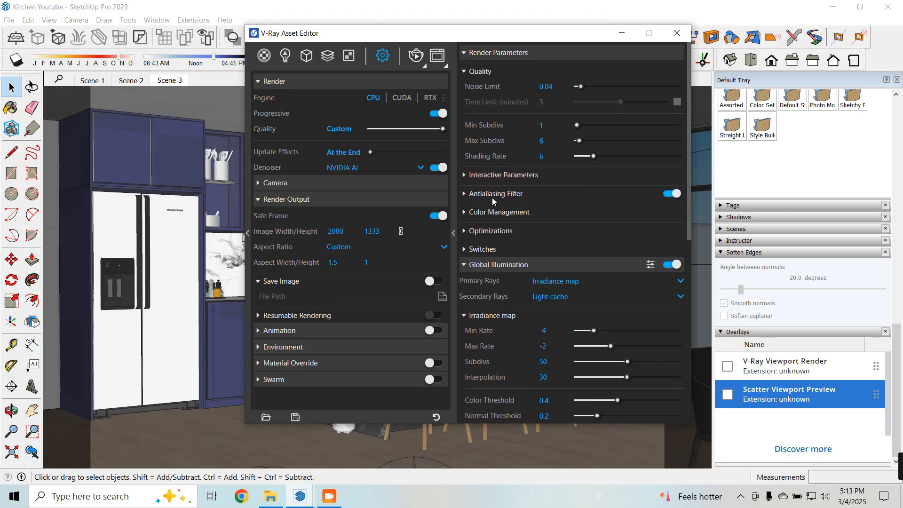
Step: Examine the Antialiasing Filter, Color Management, Optimizations and Switches sections of the render settings
{"action": "left_click", "coordinate": [493, 193]}
{"action": "left_click", "coordinate": [493, 193]}
{"action": "left_click", "coordinate": [500, 212]}
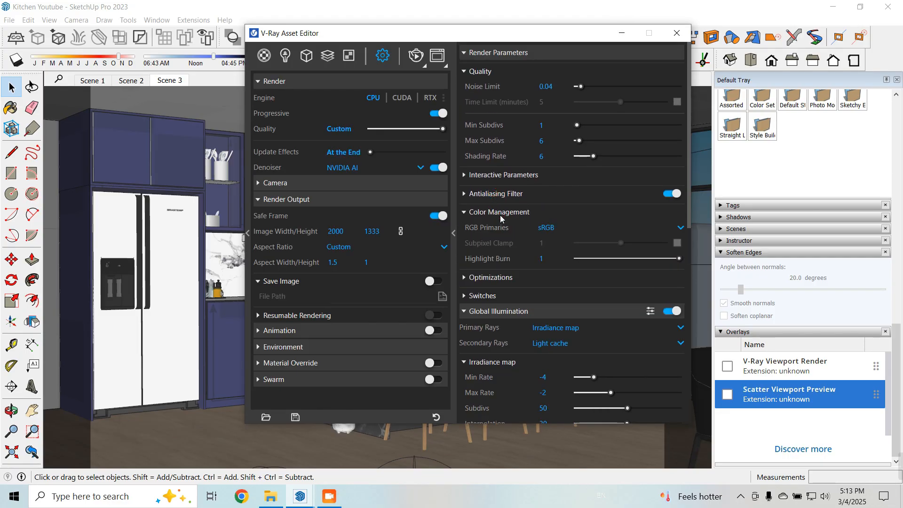
{"action": "left_click", "coordinate": [500, 212]}
{"action": "left_click", "coordinate": [495, 231]}
{"action": "left_click", "coordinate": [496, 230]}
{"action": "left_click", "coordinate": [498, 248]}
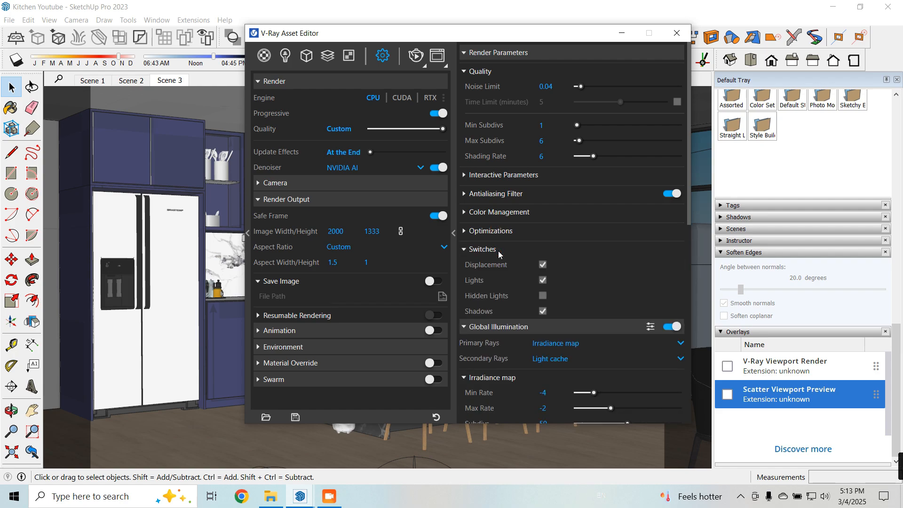
{"action": "left_click", "coordinate": [498, 249]}
Step: Set the Light Cache subdivs to 1000 in the Global Illumination settings
{"action": "scroll", "coordinate": [506, 264], "scroll_direction": "down", "scroll_amount": 5}
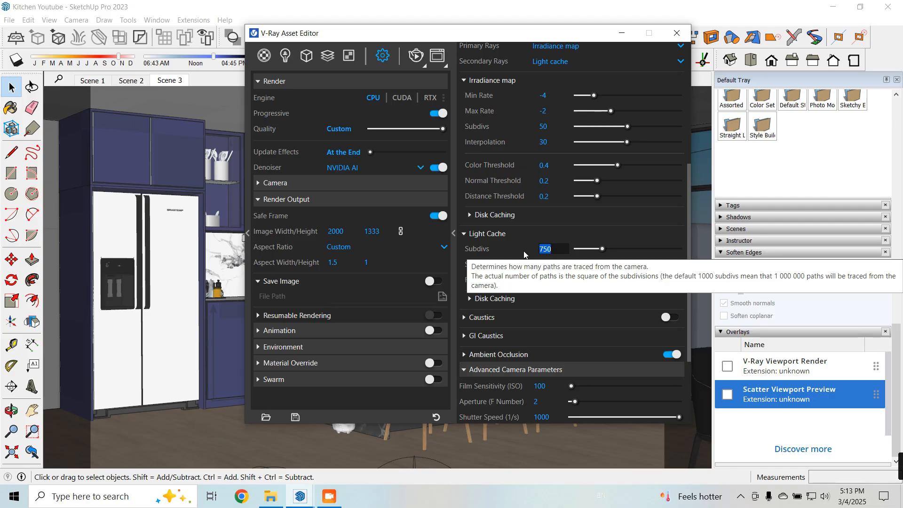
{"action": "type", "text": "1000"}
{"action": "key", "text": "Return"}
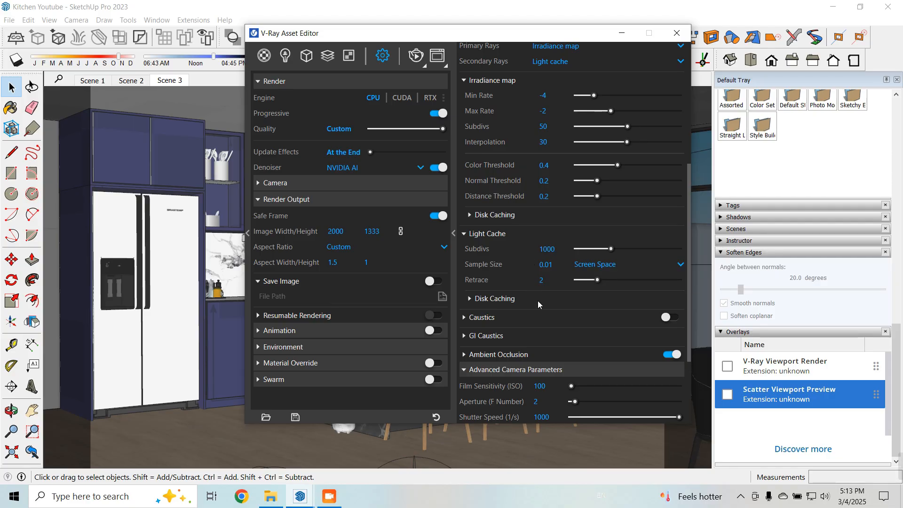
{"action": "scroll", "coordinate": [538, 301], "scroll_direction": "up", "scroll_amount": 2}
{"action": "scroll", "coordinate": [527, 320], "scroll_direction": "down", "scroll_amount": 2}
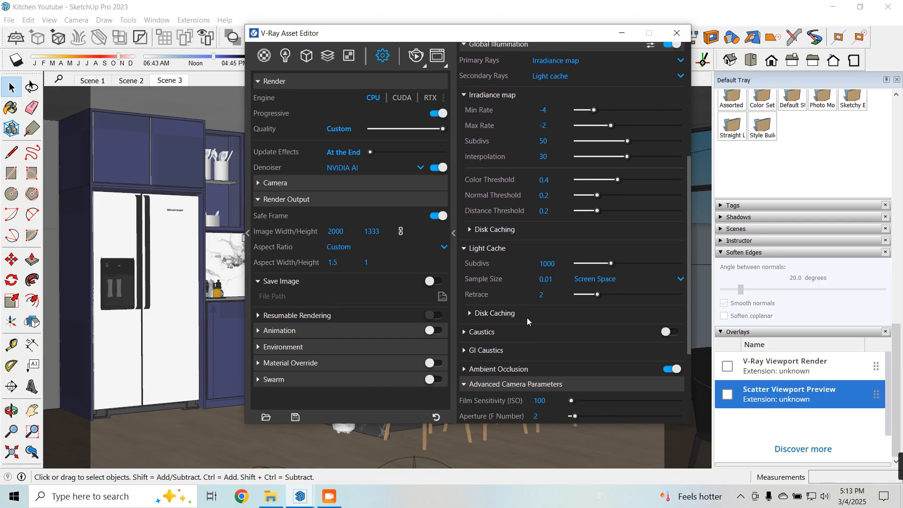
{"action": "left_click", "coordinate": [506, 337]}
{"action": "scroll", "coordinate": [505, 336], "scroll_direction": "up", "scroll_amount": 8}
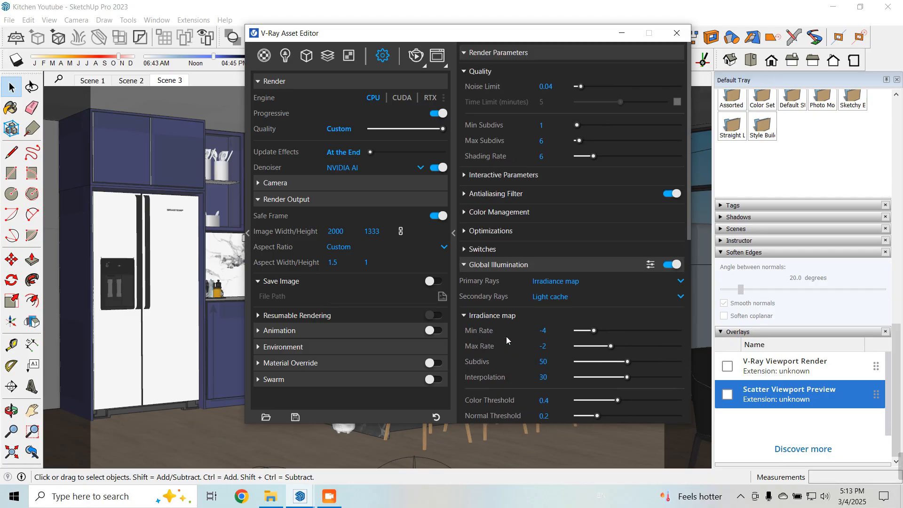
Step: Set the noise limit to 0.05, and check the Antialiasing Filter and Interactive Parameters settings
{"action": "left_click", "coordinate": [507, 195]}
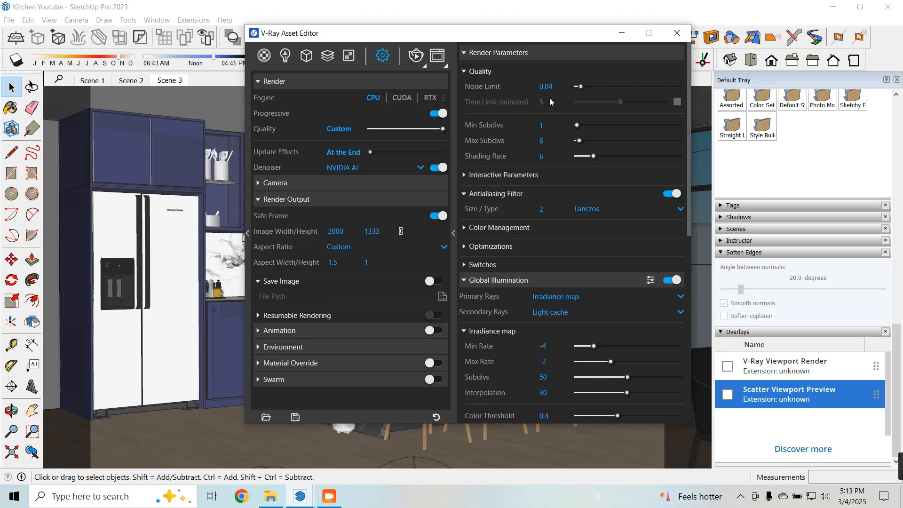
{"action": "type", "text": "0.05"}
{"action": "key", "text": "Return"}
{"action": "left_click", "coordinate": [504, 177]}
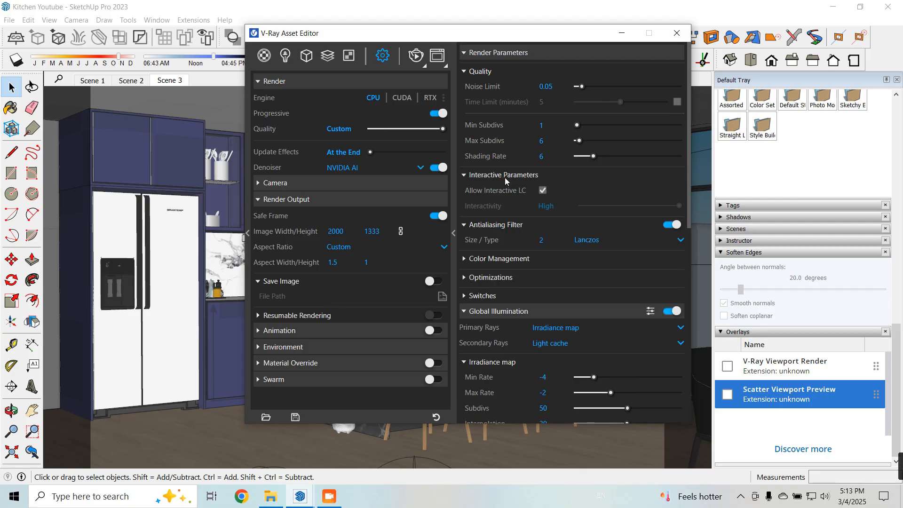
{"action": "left_click", "coordinate": [504, 176]}
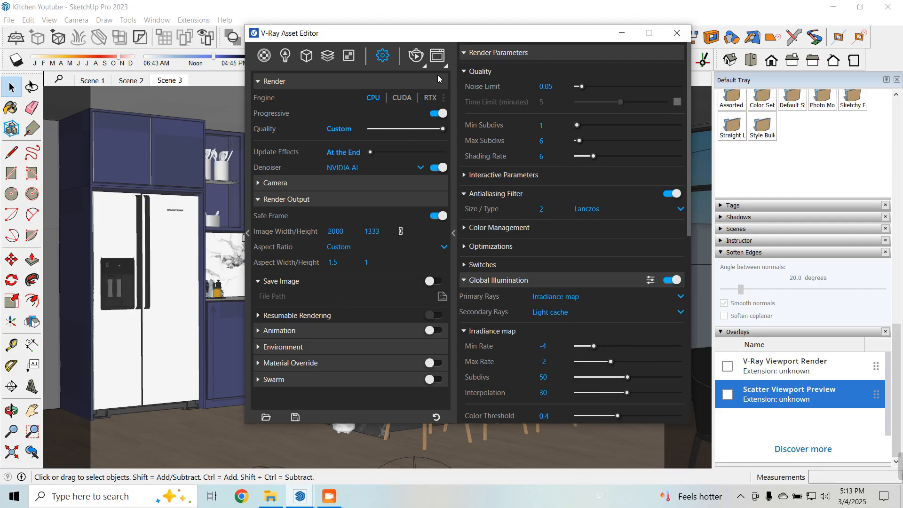
Step: Run the final V-Ray render of the kitchen scene and expand the layer controls beside the rendered image
{"action": "left_click", "coordinate": [424, 66]}
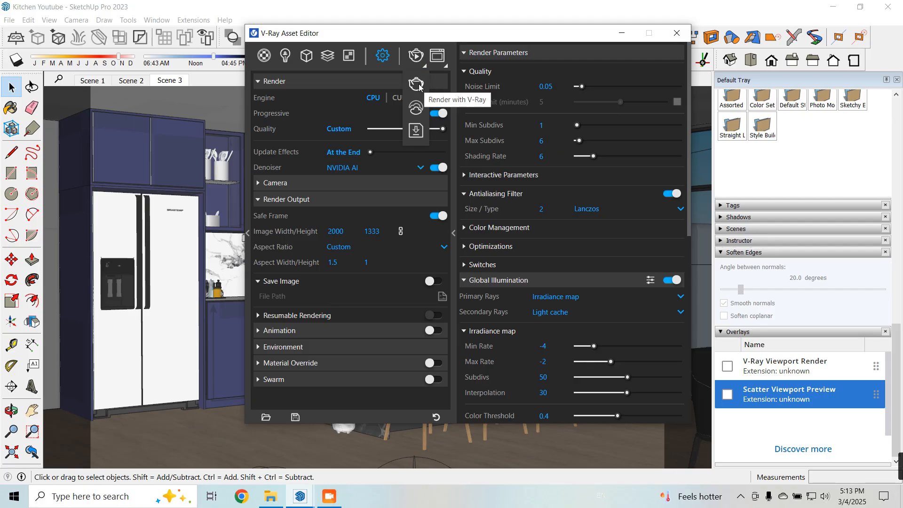
{"action": "left_click", "coordinate": [417, 85]}
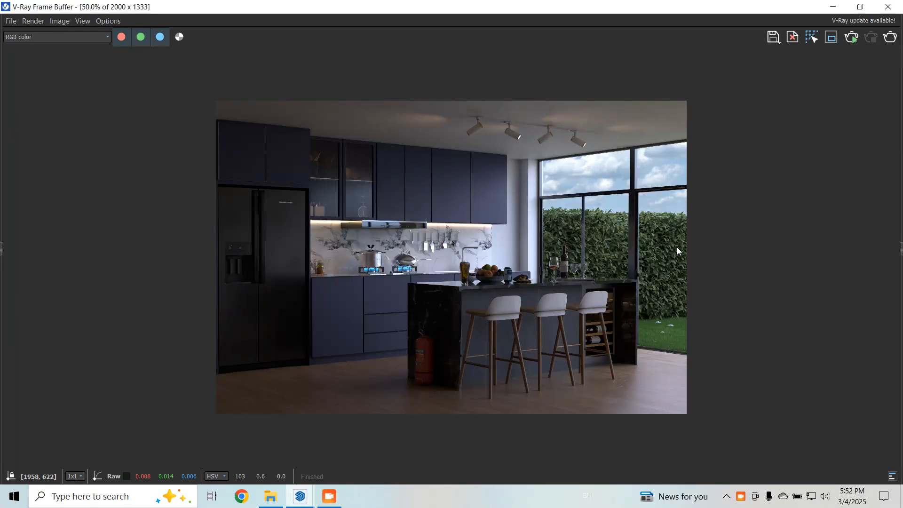
{"action": "left_click", "coordinate": [899, 248]}
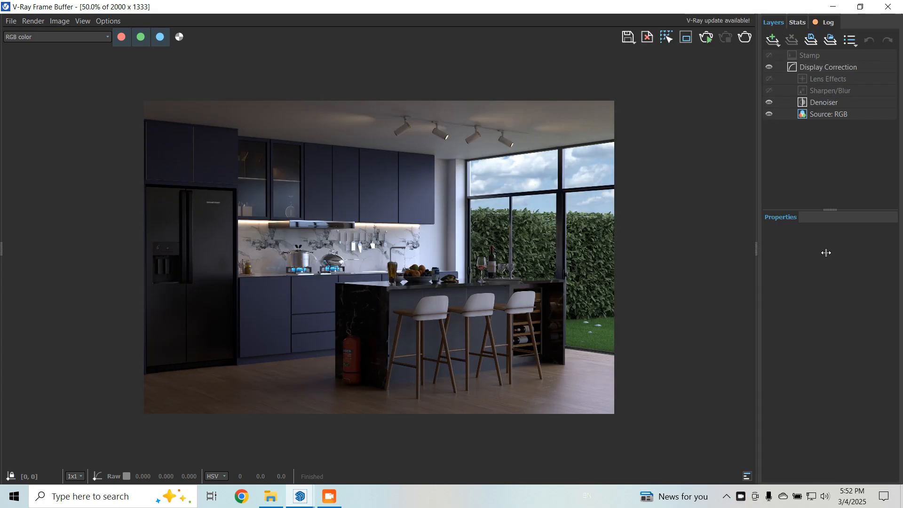
Step: Add an Exposure correction layer to the finished render and set its exposure to 1.5
{"action": "left_click", "coordinate": [772, 39]}
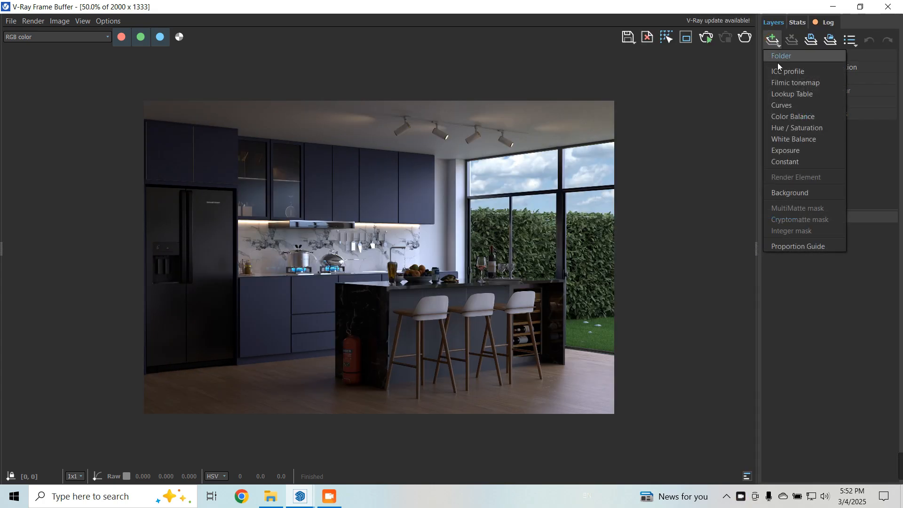
{"action": "left_click", "coordinate": [795, 151]}
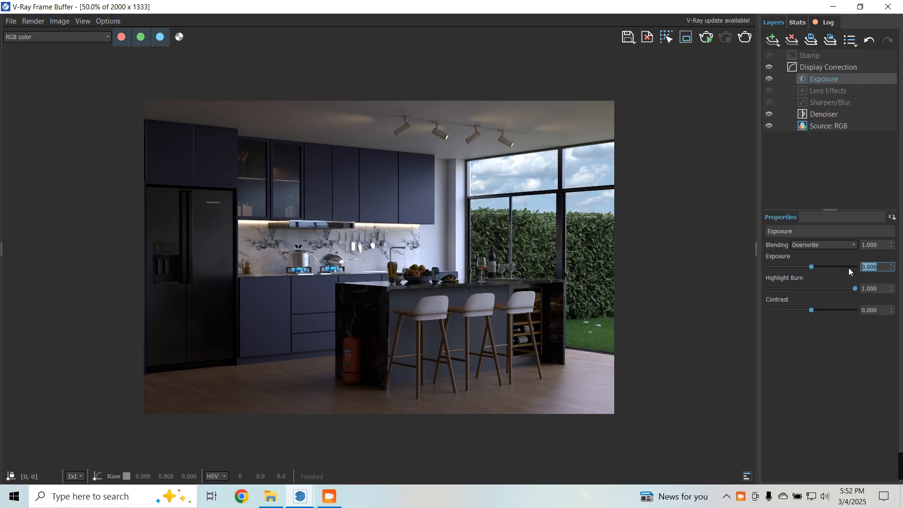
{"action": "type", "text": "1"}
{"action": "key", "text": "Return"}
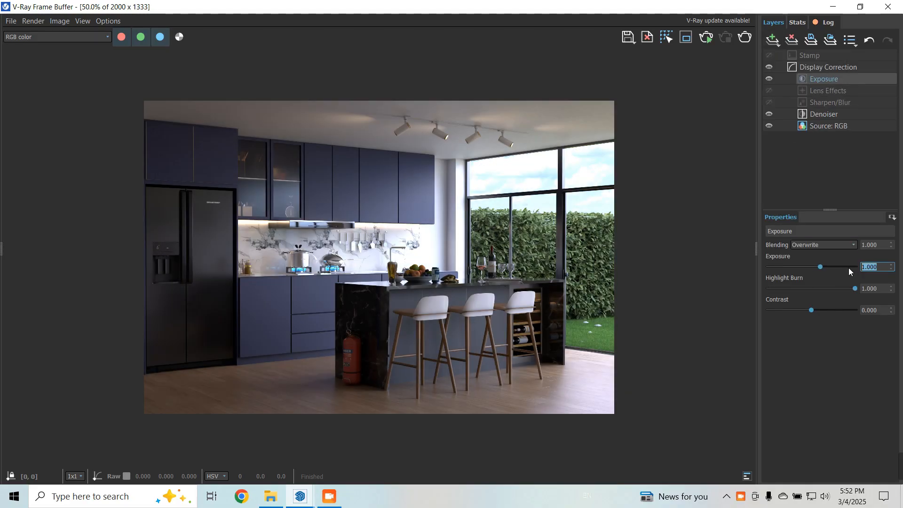
{"action": "type", "text": ".5"}
{"action": "key", "text": "Return"}
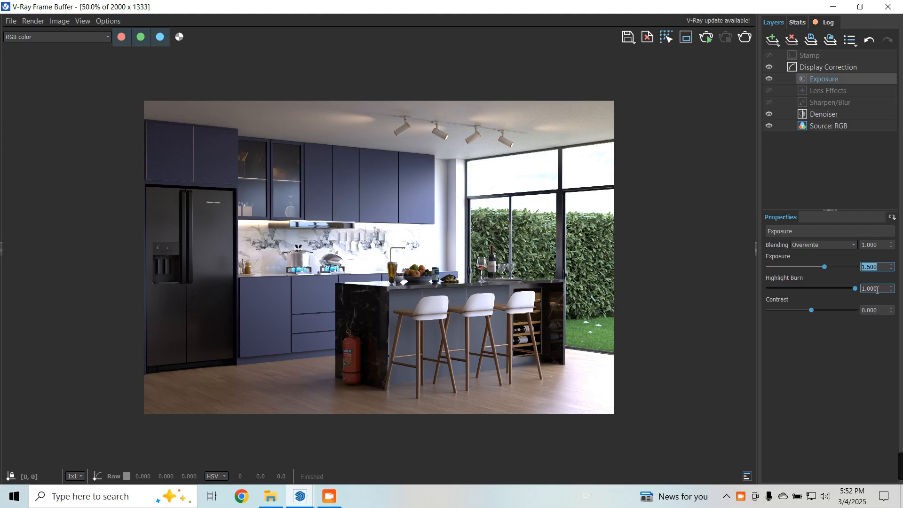
Step: Try highlight burn values of 0.7 and about 0.29 on the Exposure layer, and settle on 0.5
{"action": "left_click_drag", "start_coordinate": [877, 290], "coordinate": [836, 290]}
{"action": "type", "text": "0.7"}
{"action": "key", "text": "Return"}
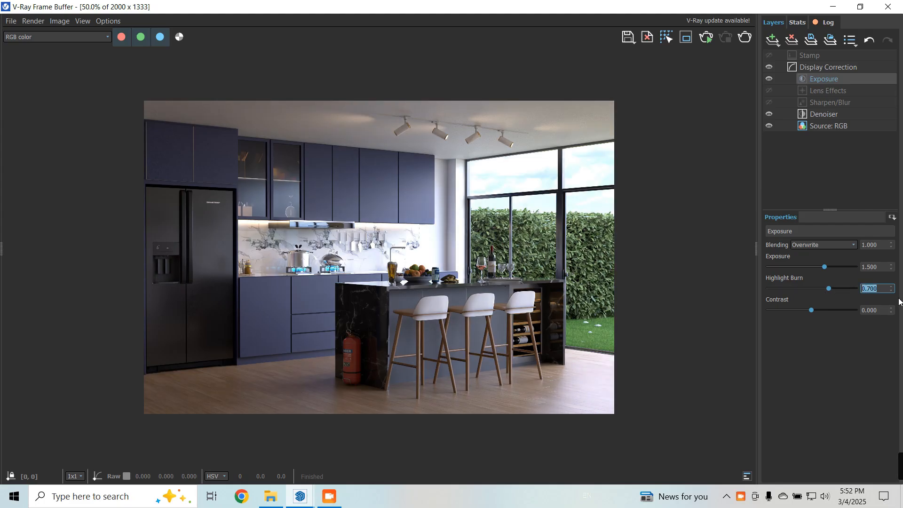
{"action": "type", "text": "0."}
{"action": "left_click_drag", "start_coordinate": [824, 288], "coordinate": [793, 288]}
{"action": "left_click_drag", "start_coordinate": [883, 289], "coordinate": [820, 287]}
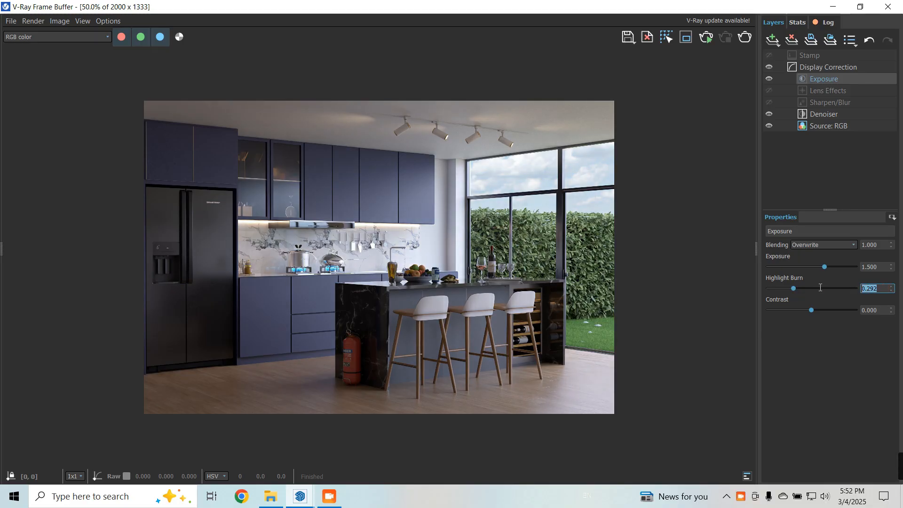
{"action": "type", "text": "0.5"}
{"action": "key", "text": "Return"}
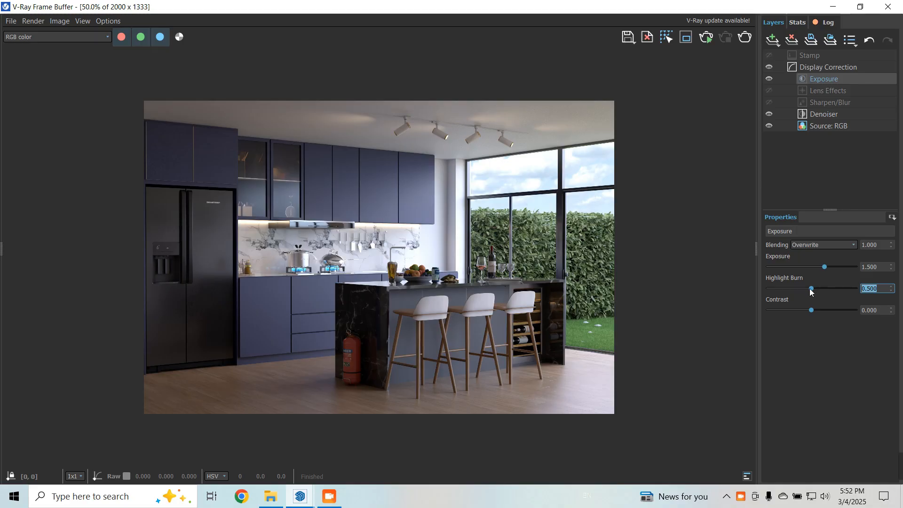
{"action": "scroll", "coordinate": [441, 260], "scroll_direction": "up", "scroll_amount": 2}
{"action": "scroll", "coordinate": [441, 259], "scroll_direction": "down", "scroll_amount": 2}
Step: Set the Exposure layer's contrast to 0.2, reduce it to 0.15, and check the kitchen island up close
{"action": "left_click", "coordinate": [811, 311]}
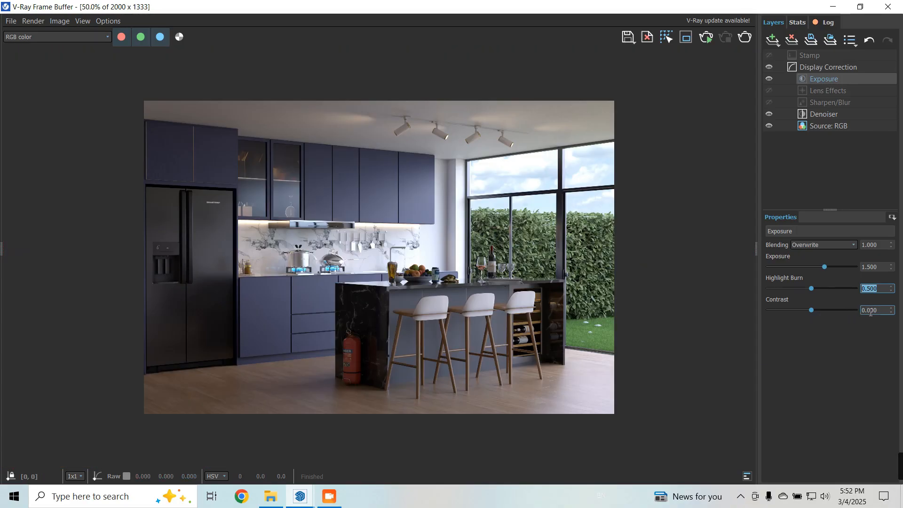
{"action": "type", "text": "0.2"}
{"action": "key", "text": "Return"}
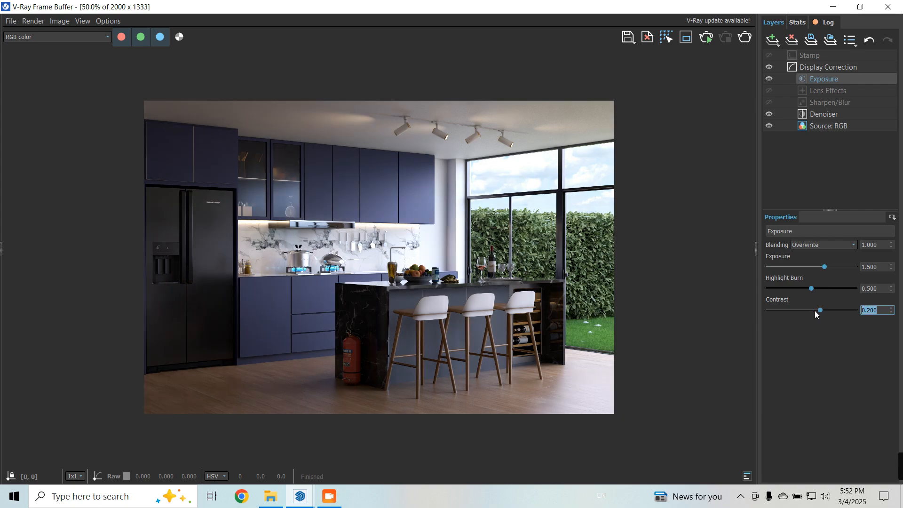
{"action": "type", "text": "0.15"}
{"action": "key", "text": "Return"}
{"action": "scroll", "coordinate": [464, 302], "scroll_direction": "up", "scroll_amount": 2}
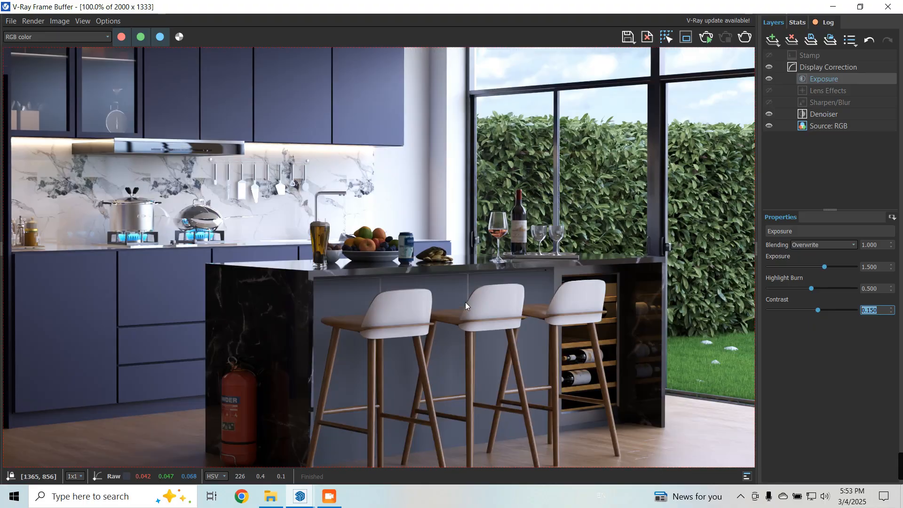
{"action": "scroll", "coordinate": [464, 302], "scroll_direction": "down", "scroll_amount": 2}
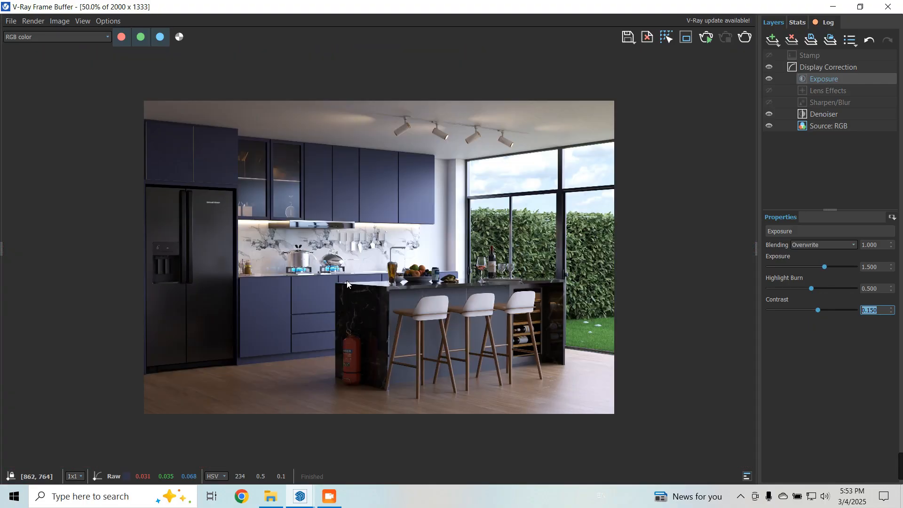
Step: Add a Curves layer and pull the Master curve's upper tangent handle slightly above the diagonal to brighten the midtones
{"action": "left_click", "coordinate": [771, 40]}
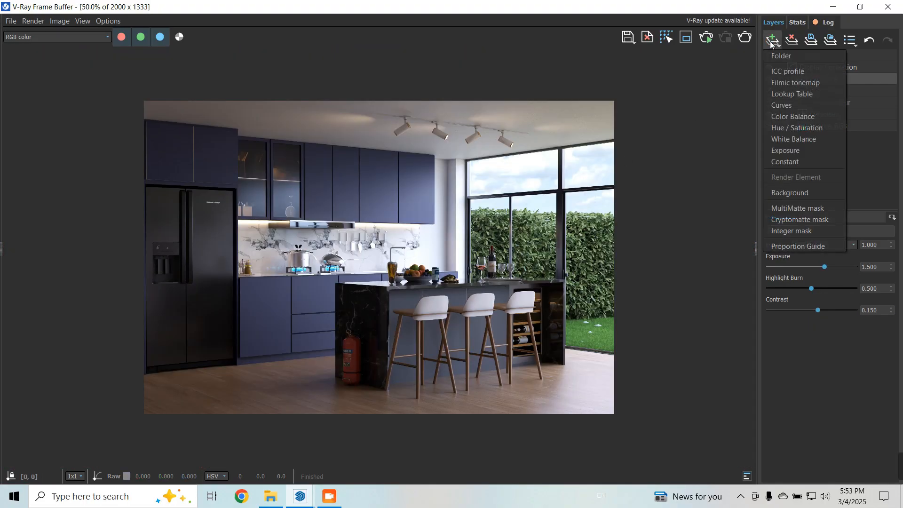
{"action": "left_click", "coordinate": [794, 105]}
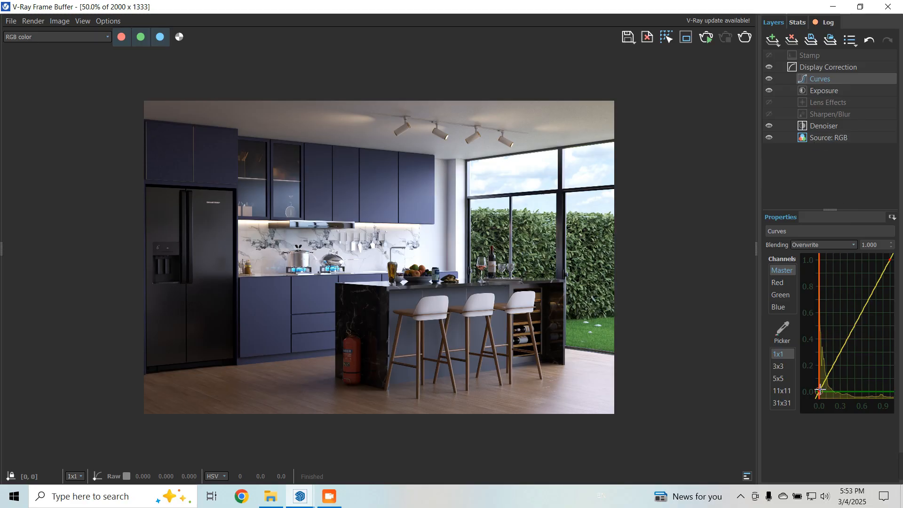
{"action": "left_click", "coordinate": [871, 297]}
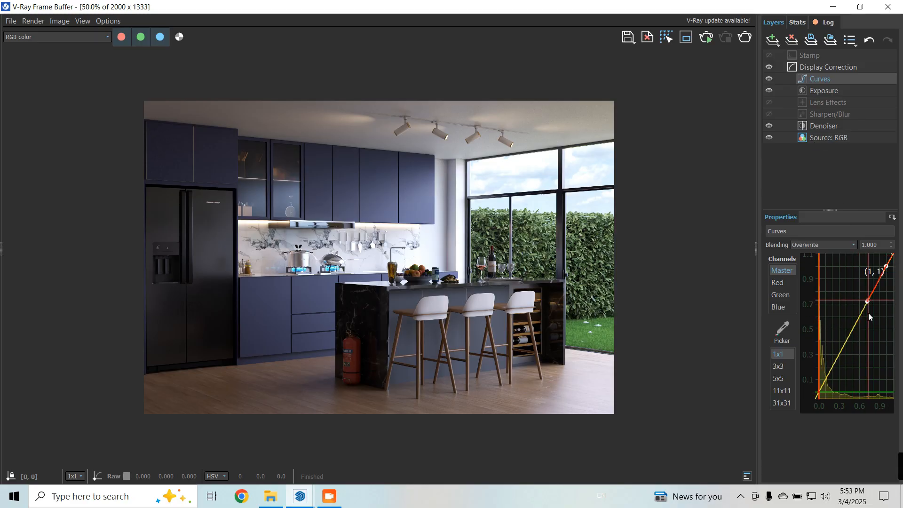
{"action": "mouse_move", "coordinate": [867, 302]}
{"action": "left_mouse_down"}
{"action": "mouse_move", "coordinate": [850, 302]}
{"action": "mouse_move", "coordinate": [853, 313]}
{"action": "left_mouse_up"}
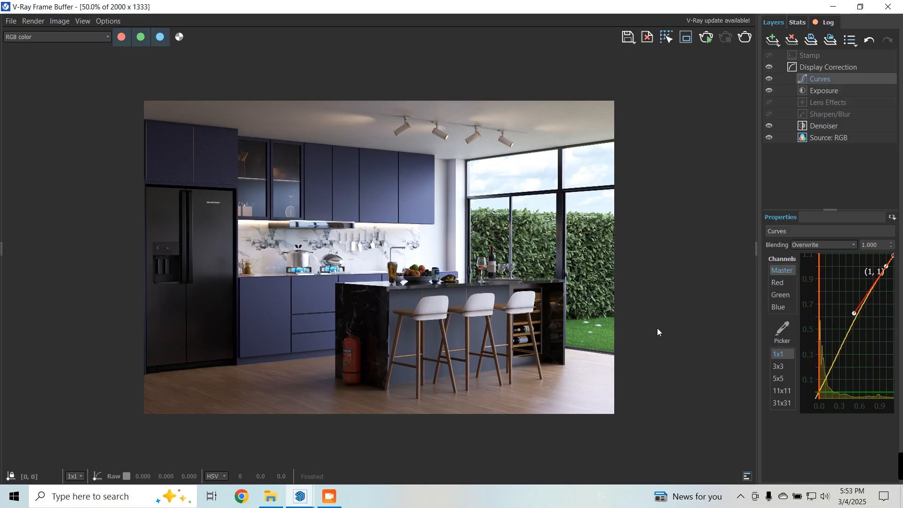
Step: Minimise the V-Ray Frame Buffer, bring it back from SketchUp and maximise it again
{"action": "left_click", "coordinate": [832, 6]}
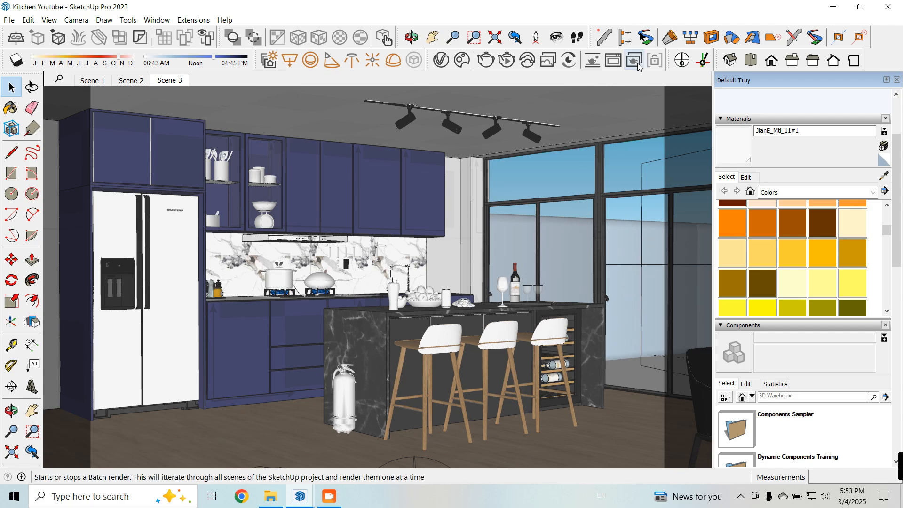
{"action": "left_click", "coordinate": [617, 61]}
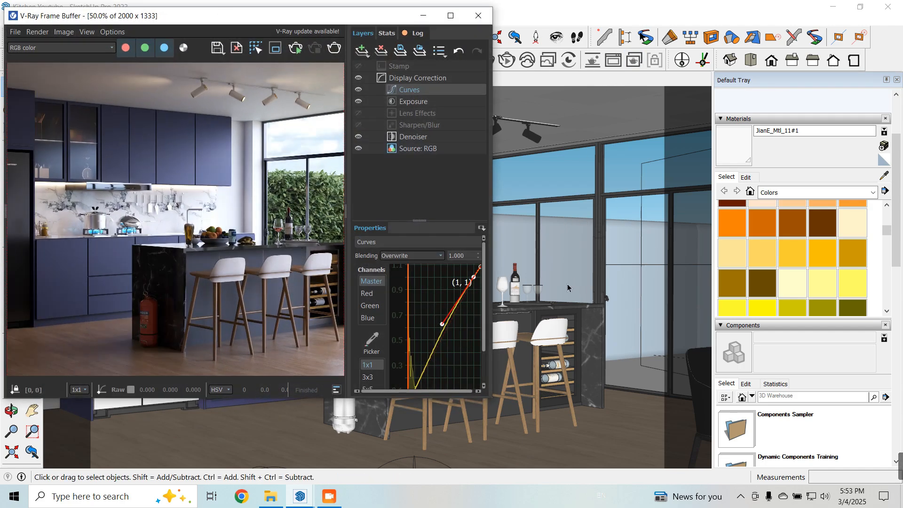
{"action": "left_click", "coordinate": [464, 9]}
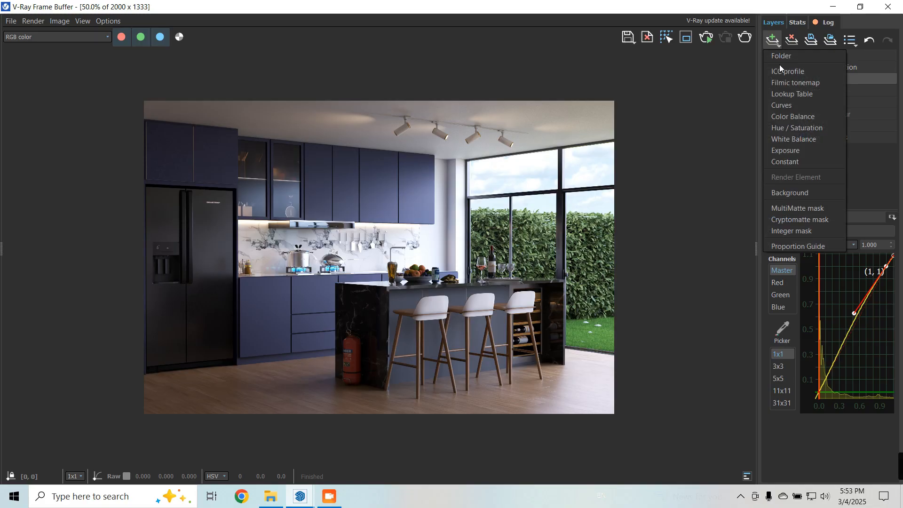
Step: Add a Hue / Saturation correction layer and attach a Cryptomatte mask to it
{"action": "left_click", "coordinate": [804, 128]}
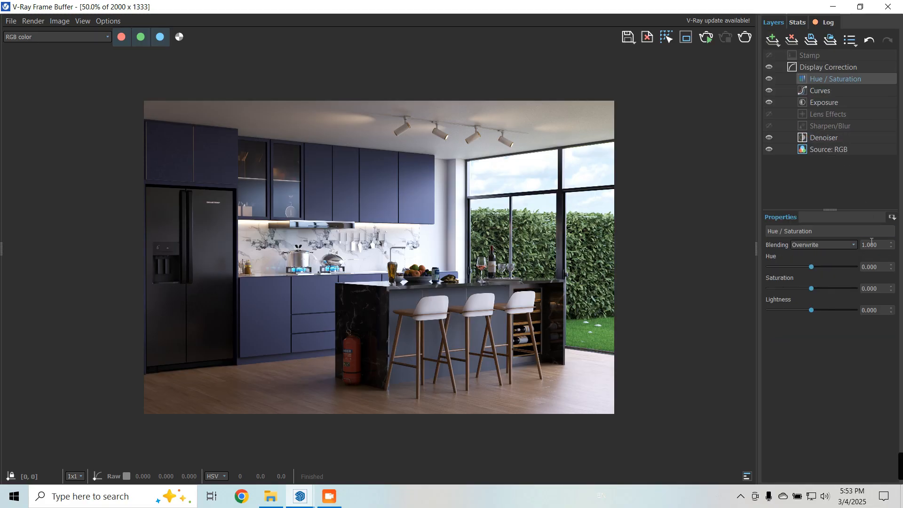
{"action": "left_click", "coordinate": [892, 217]}
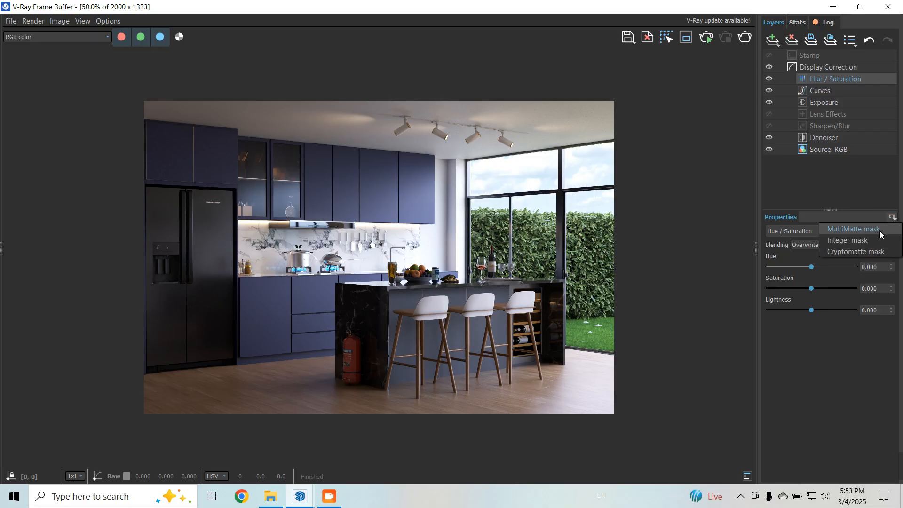
{"action": "left_click", "coordinate": [845, 251]}
Step: Check the Cryptomatte render element in the V-Ray Asset Editor and return to the V-Ray Frame Buffer
{"action": "left_click", "coordinate": [830, 9]}
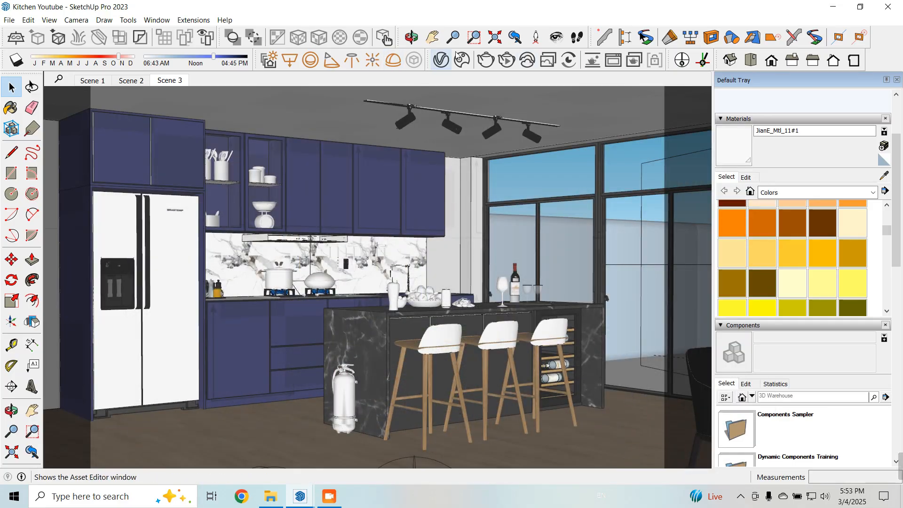
{"action": "left_click", "coordinate": [445, 54]}
{"action": "left_click", "coordinate": [329, 58]}
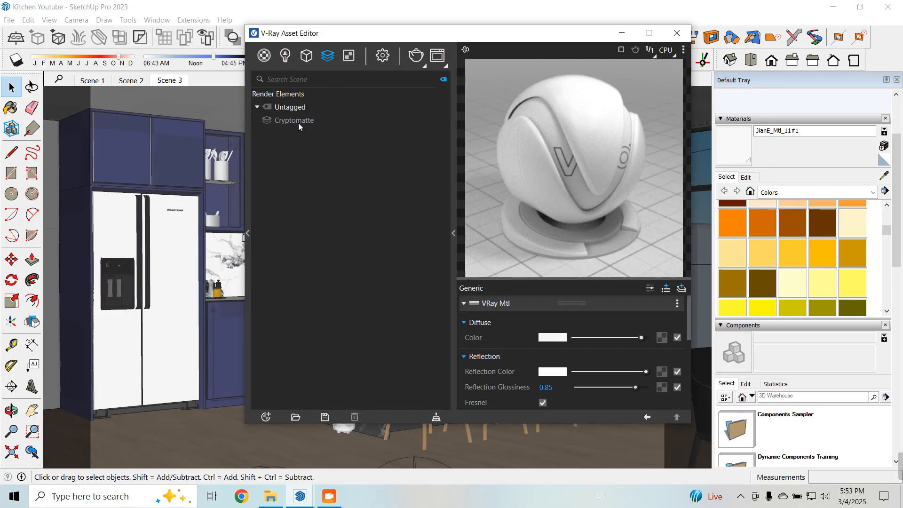
{"action": "left_click", "coordinate": [621, 33]}
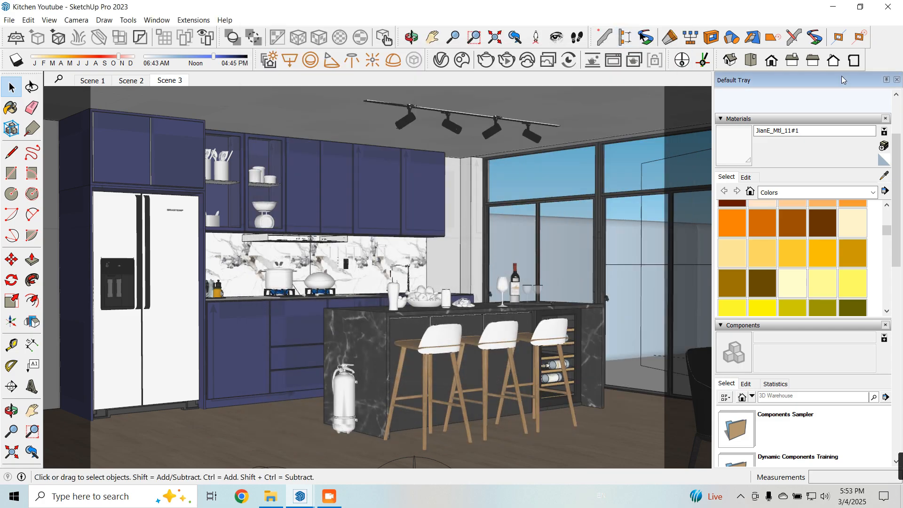
{"action": "mouse_move", "coordinate": [301, 496]}
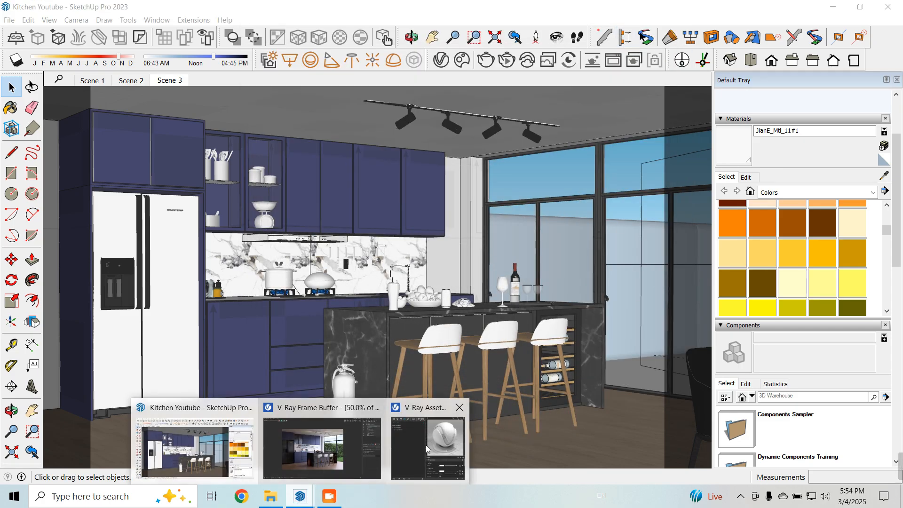
{"action": "left_click", "coordinate": [337, 441]}
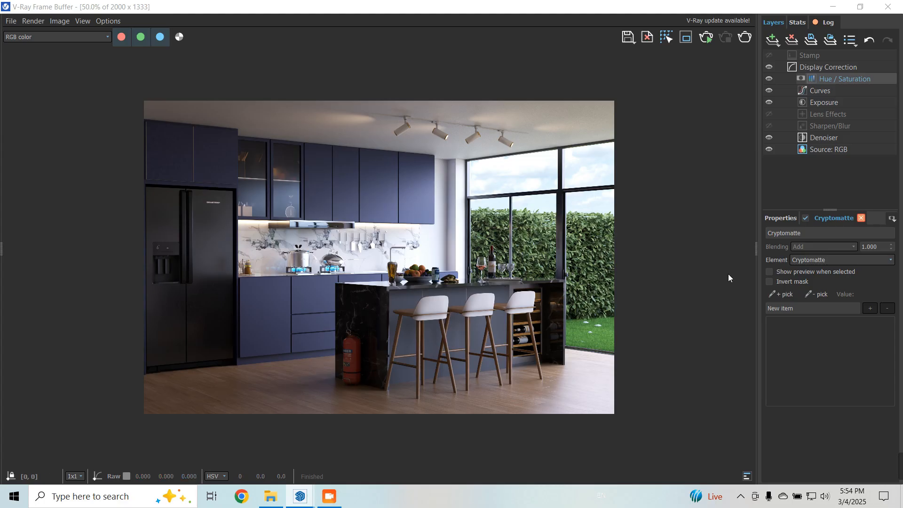
Step: Try adding the two window-pane areas in front of the hedge and sky to the Cryptomatte mask, and remove both picks
{"action": "left_click", "coordinate": [782, 294]}
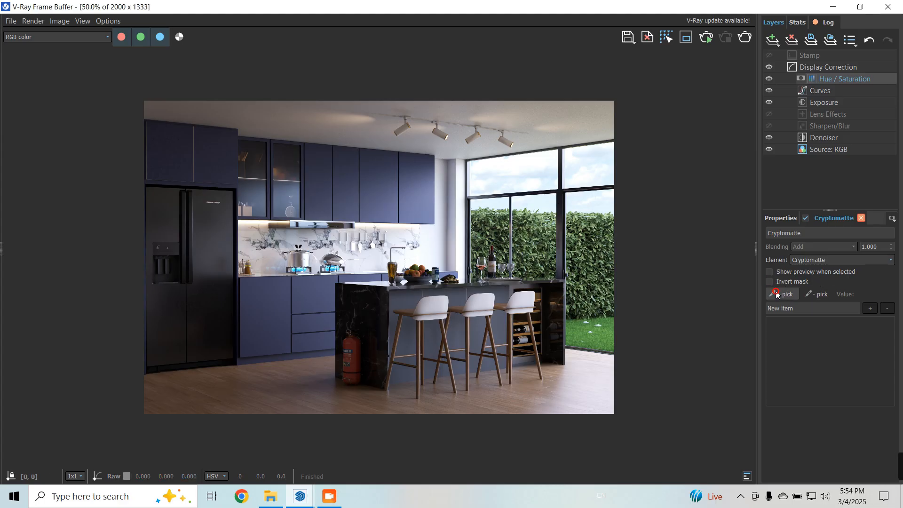
{"action": "left_click", "coordinate": [539, 244]}
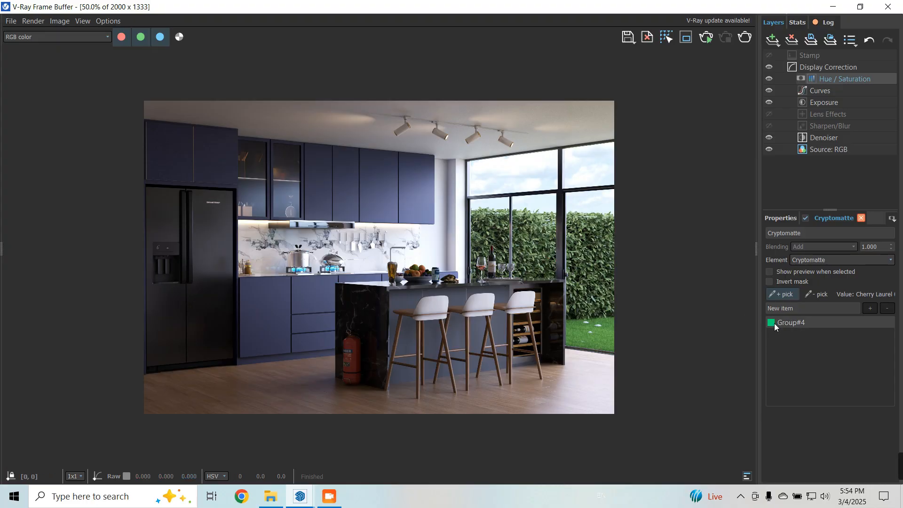
{"action": "left_click", "coordinate": [525, 176]}
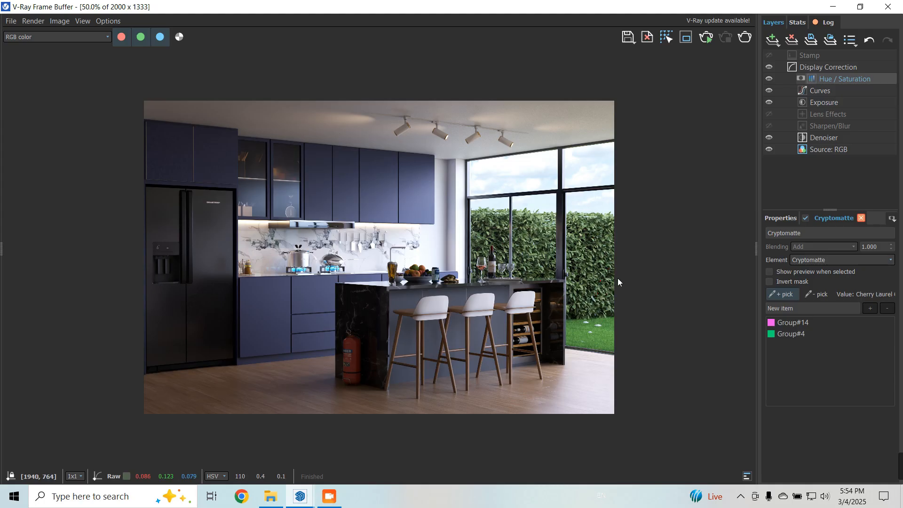
{"action": "left_click", "coordinate": [798, 325]}
{"action": "left_click", "coordinate": [811, 296]}
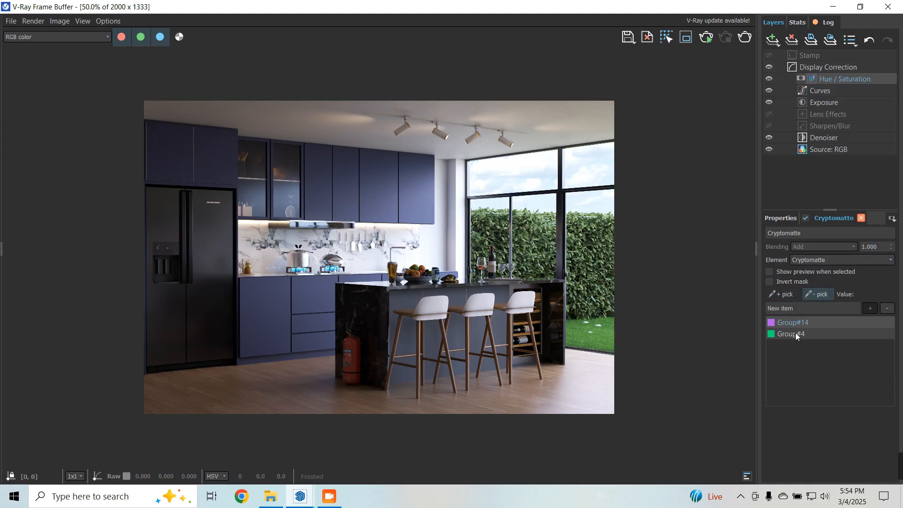
{"action": "left_click", "coordinate": [541, 219]}
{"action": "left_click", "coordinate": [537, 180]}
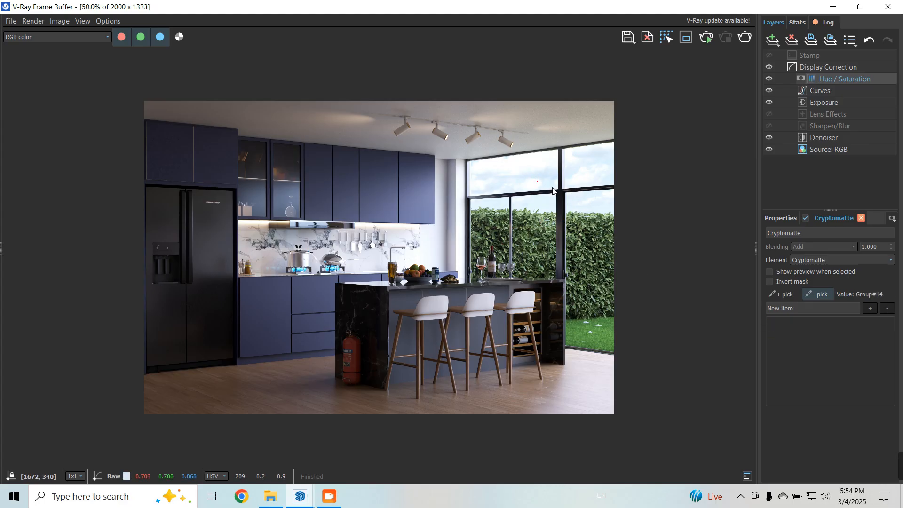
Step: Add the outdoor lawn, Field Grass 007, to the Hue / Saturation layer's Cryptomatte mask
{"action": "left_click", "coordinate": [782, 294]}
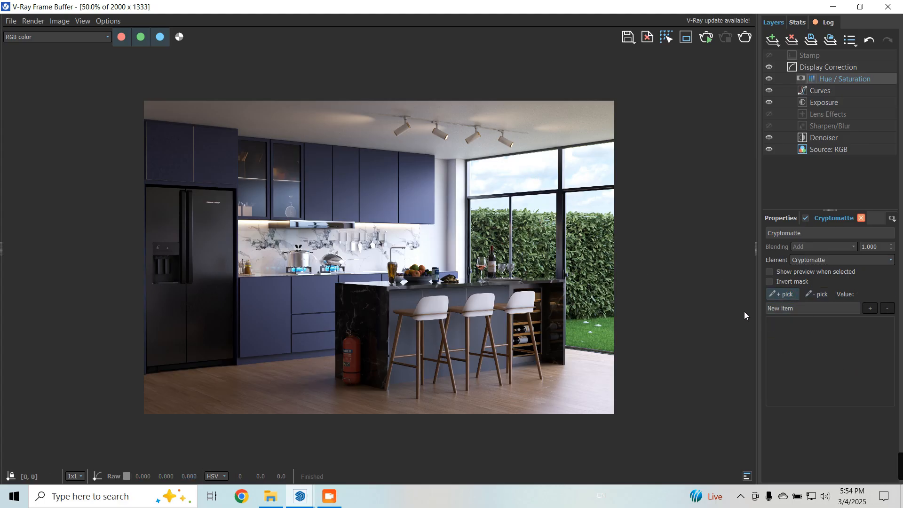
{"action": "left_click", "coordinate": [598, 337]}
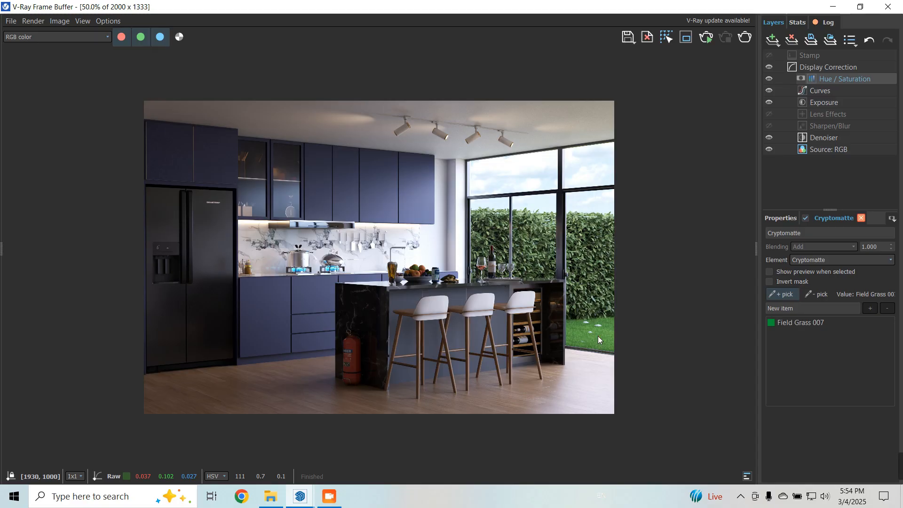
Step: Try adding the outdoor hedge, Cherry Laurel 003, to the Cryptomatte mask, and remove the pick
{"action": "left_click", "coordinate": [591, 276]}
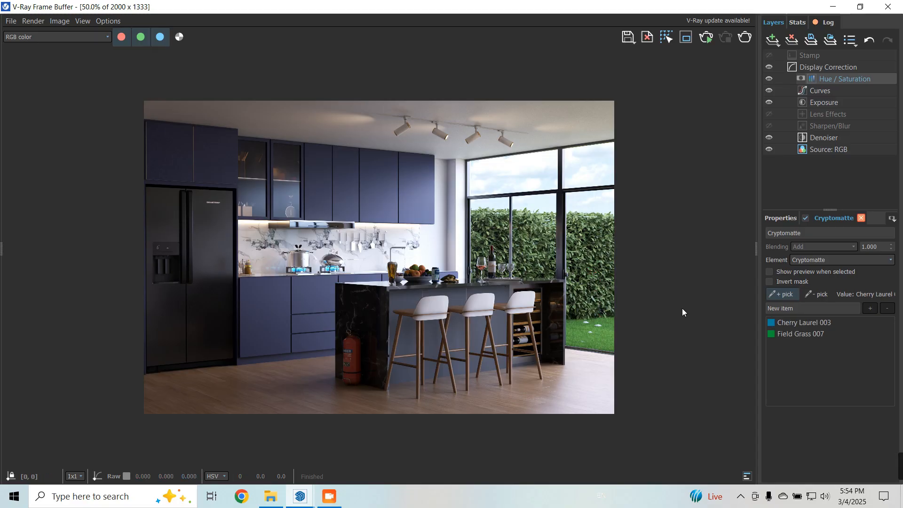
{"action": "left_click", "coordinate": [826, 322]}
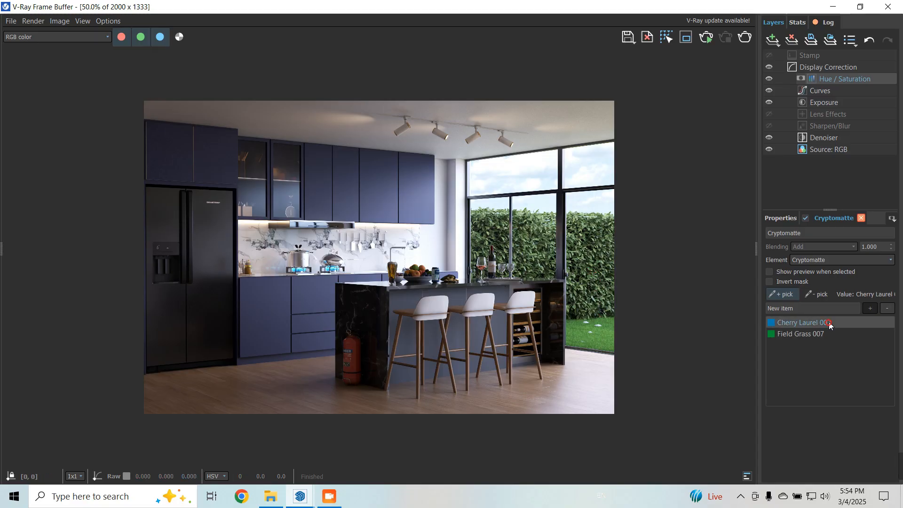
{"action": "left_click", "coordinate": [820, 295]}
{"action": "left_click", "coordinate": [586, 270]}
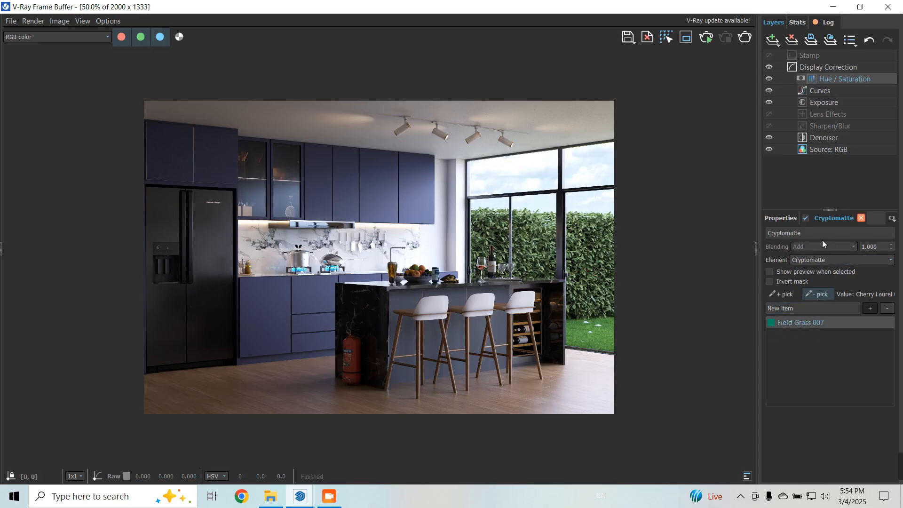
Step: Reduce the saturation of the masked Hue / Saturation layer to about -0.297
{"action": "left_click", "coordinate": [779, 219]}
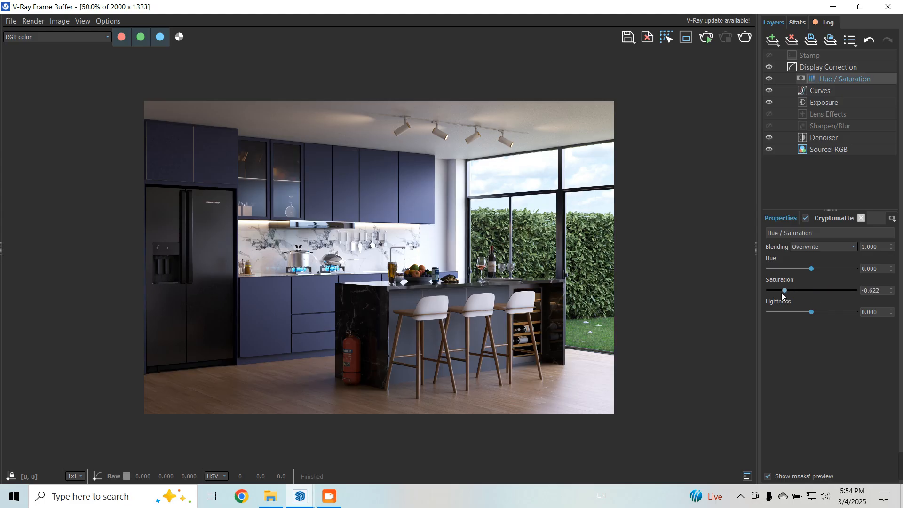
{"action": "mouse_move", "coordinate": [782, 291]}
{"action": "left_mouse_down"}
{"action": "mouse_move", "coordinate": [799, 291]}
{"action": "mouse_move", "coordinate": [776, 291]}
{"action": "mouse_move", "coordinate": [789, 292]}
{"action": "left_mouse_up"}
{"action": "left_click_drag", "start_coordinate": [841, 294], "coordinate": [798, 294]}
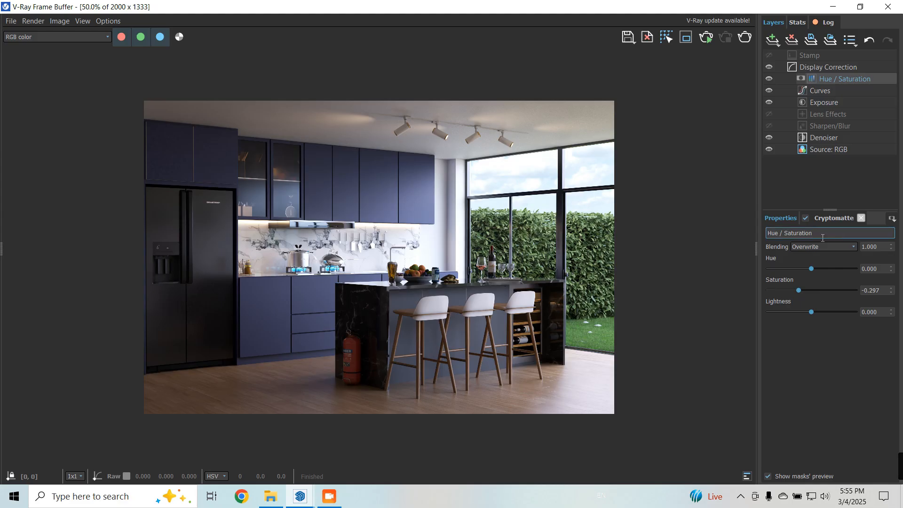
Step: Add the hedge, Cherry Laurel 003, and the window area in front of it, Group#4, to the Cryptomatte mask
{"action": "left_click", "coordinate": [827, 219]}
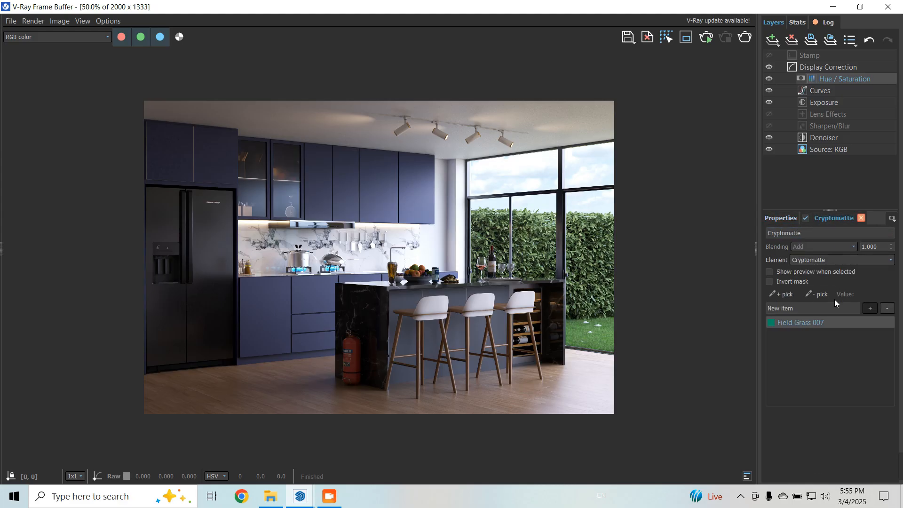
{"action": "left_click", "coordinate": [588, 262]}
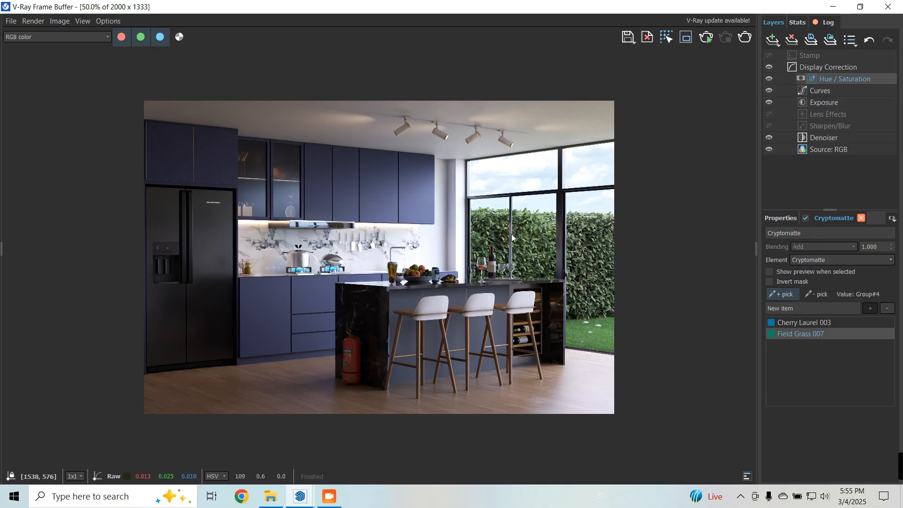
{"action": "left_click", "coordinate": [534, 250]}
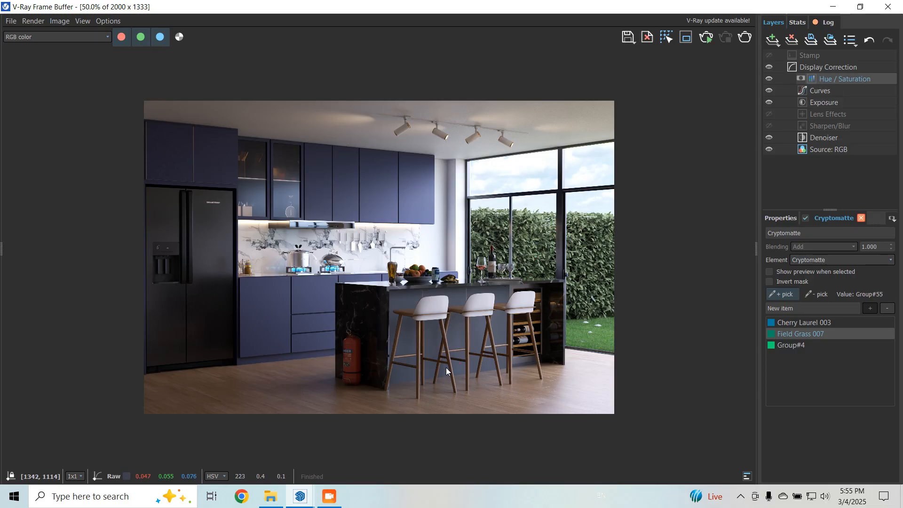
Step: Try an exposure of 3 with a highlight burn of 0 in the Exposure layer
{"action": "scroll", "coordinate": [339, 316], "scroll_direction": "up", "scroll_amount": 2}
{"action": "scroll", "coordinate": [653, 247], "scroll_direction": "down", "scroll_amount": 2}
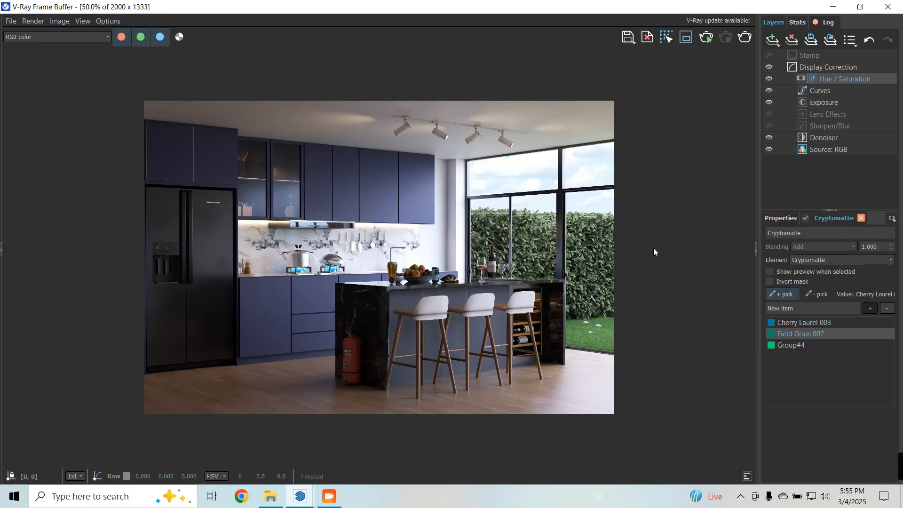
{"action": "scroll", "coordinate": [533, 257], "scroll_direction": "up", "scroll_amount": 2}
{"action": "scroll", "coordinate": [534, 258], "scroll_direction": "down", "scroll_amount": 2}
{"action": "scroll", "coordinate": [416, 391], "scroll_direction": "up", "scroll_amount": 2}
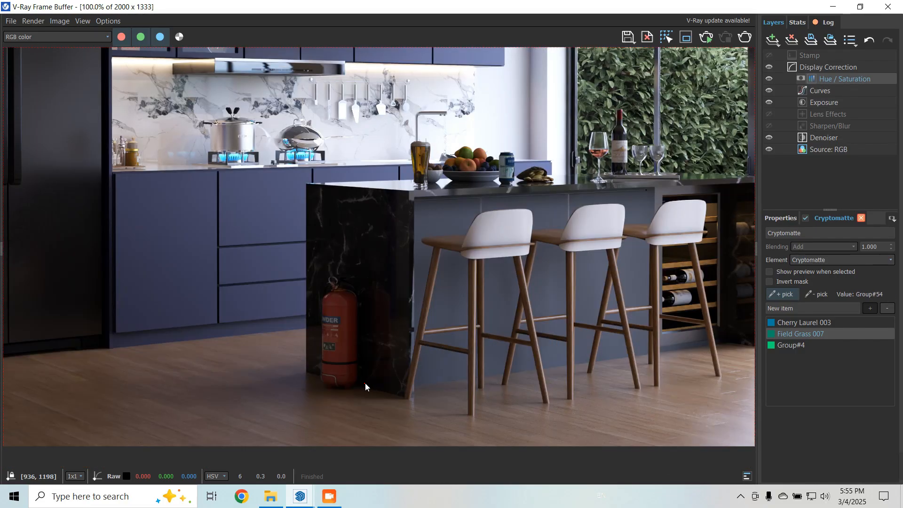
{"action": "scroll", "coordinate": [365, 382], "scroll_direction": "down", "scroll_amount": 2}
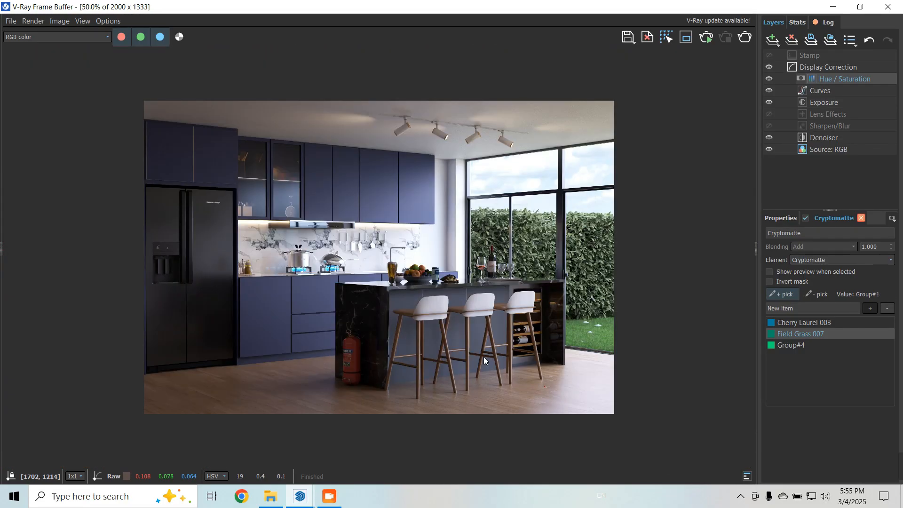
{"action": "left_click", "coordinate": [840, 102]}
{"action": "double_click", "coordinate": [877, 266]}
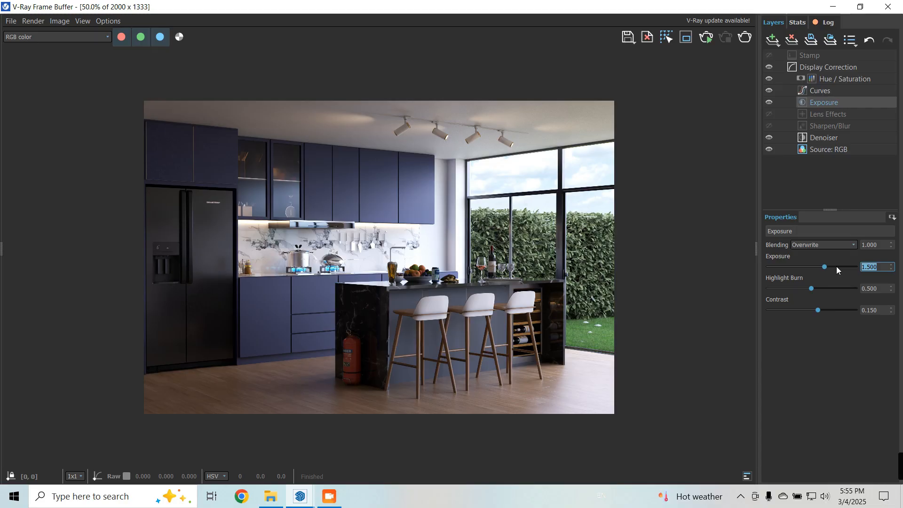
{"action": "type", "text": "3"}
{"action": "key", "text": "Return"}
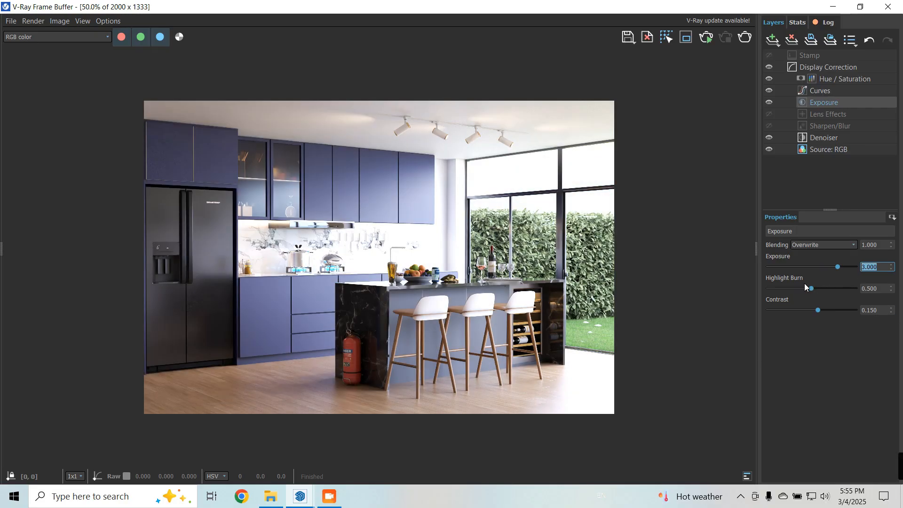
{"action": "left_click_drag", "start_coordinate": [811, 288], "coordinate": [745, 290]}
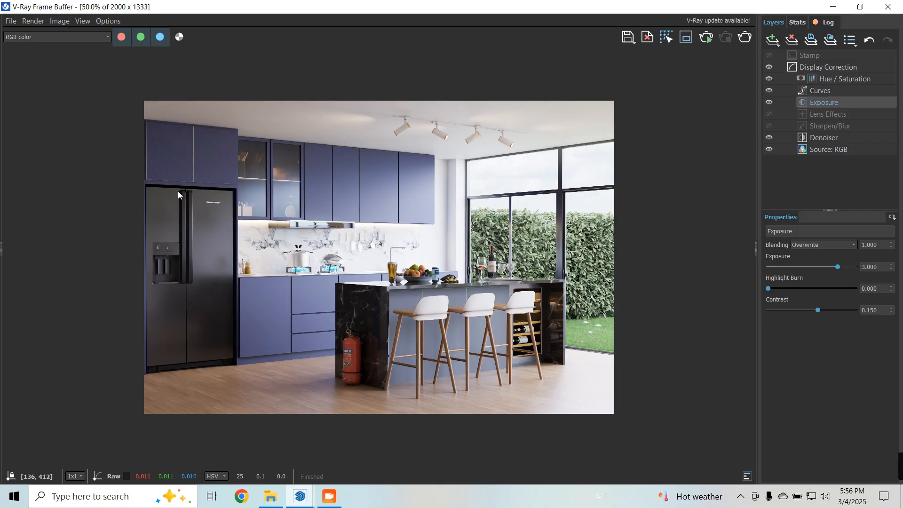
Step: Set the Exposure layer's exposure to 2 and its highlight burn to 0.4
{"action": "scroll", "coordinate": [151, 151], "scroll_direction": "up", "scroll_amount": 1}
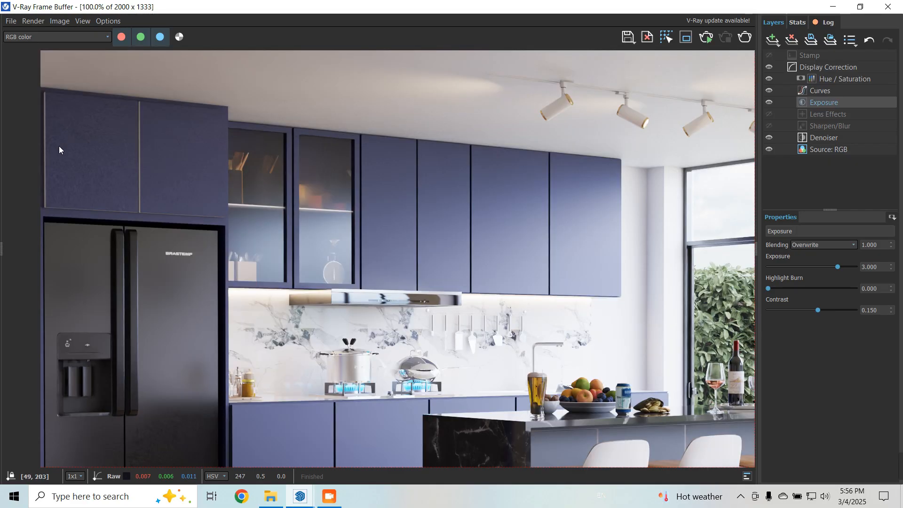
{"action": "scroll", "coordinate": [113, 188], "scroll_direction": "down", "scroll_amount": 1}
{"action": "scroll", "coordinate": [181, 290], "scroll_direction": "up", "scroll_amount": 1}
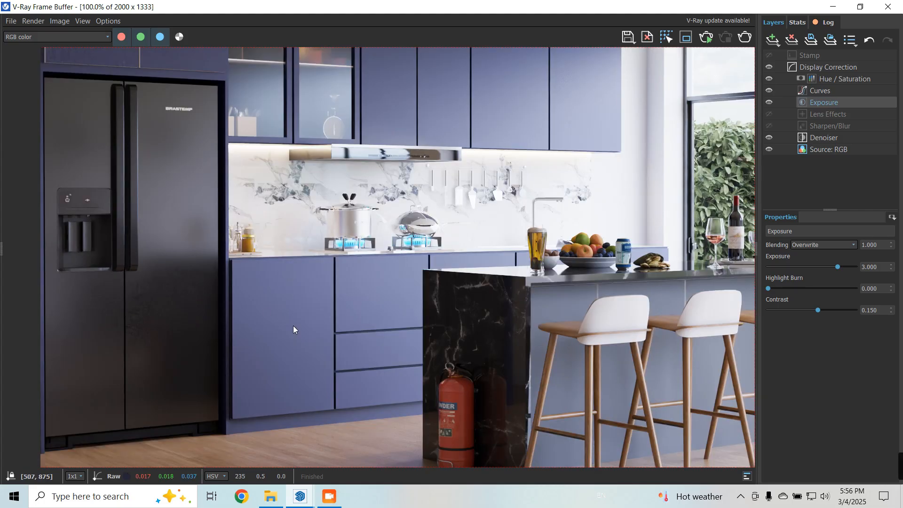
{"action": "scroll", "coordinate": [292, 325], "scroll_direction": "down", "scroll_amount": 1}
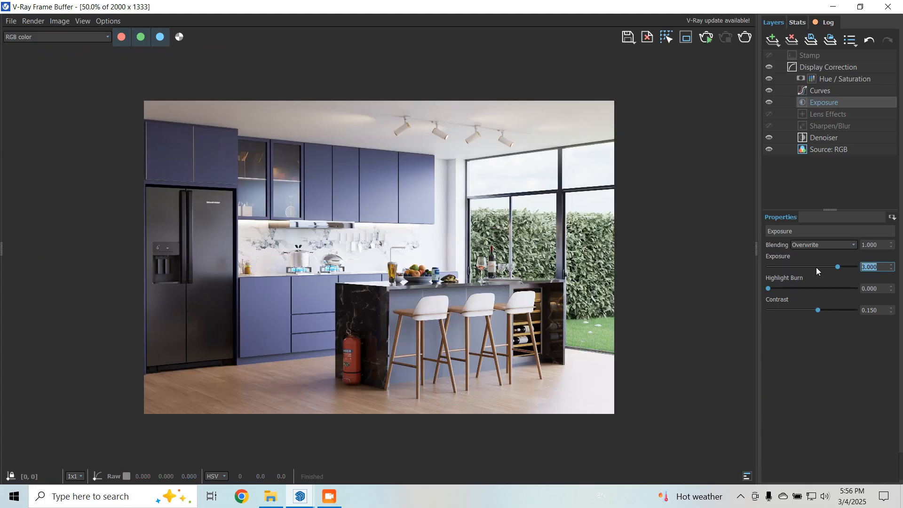
{"action": "type", "text": "2"}
{"action": "key", "text": "Return"}
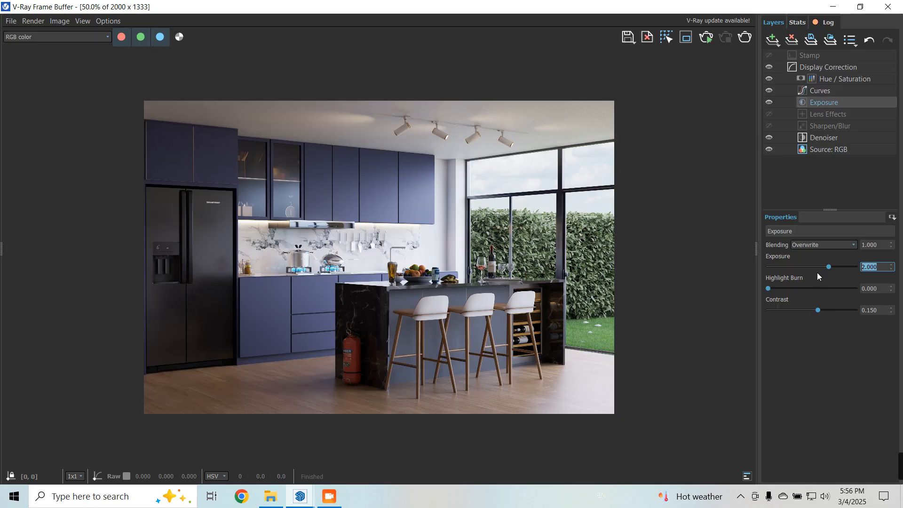
{"action": "key", "text": "Tab"}
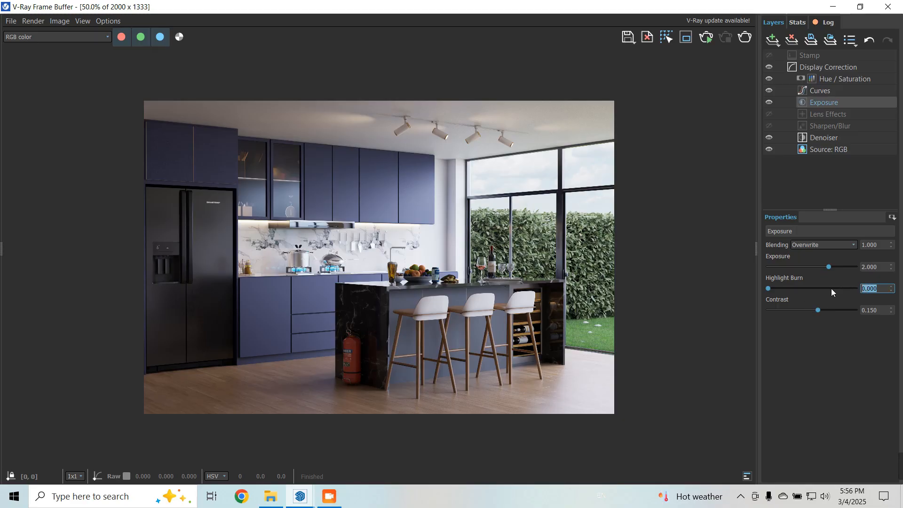
{"action": "type", "text": "0.4"}
{"action": "key", "text": "Return"}
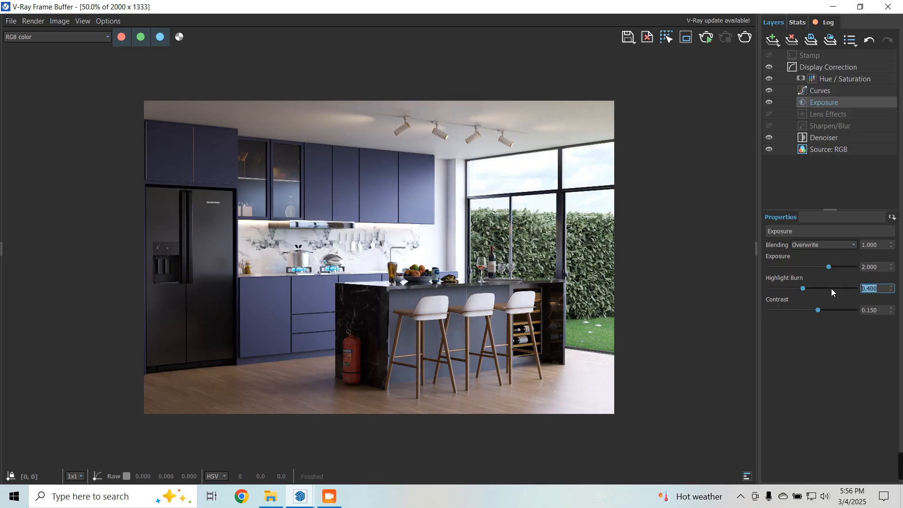
Step: Save the finished render as the JPEG image 12121.jpg
{"action": "double_click", "coordinate": [445, 292]}
{"action": "scroll", "coordinate": [442, 264], "scroll_direction": "down", "scroll_amount": 4}
{"action": "left_click", "coordinate": [629, 38]}
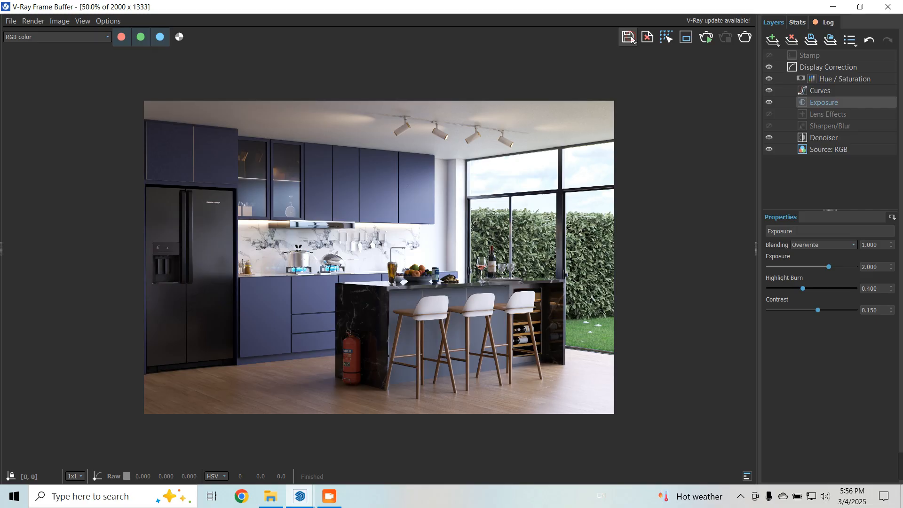
{"action": "left_click", "coordinate": [429, 308]}
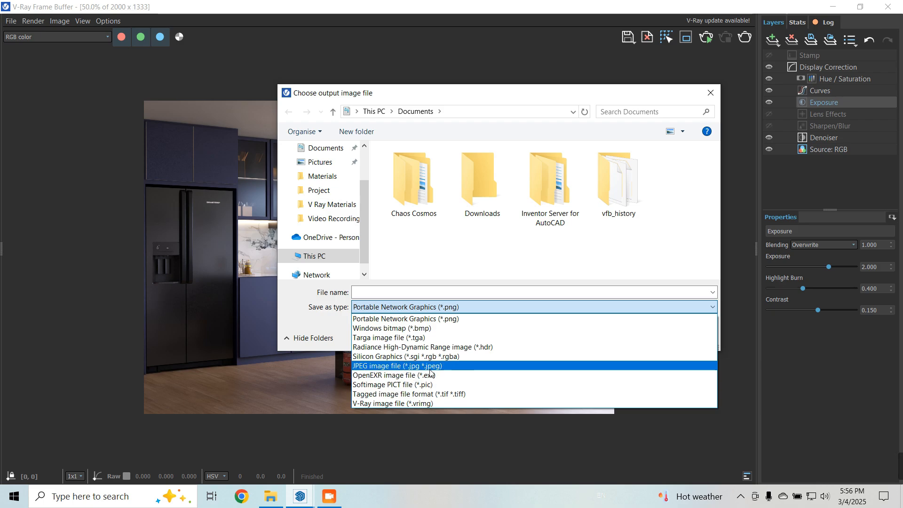
{"action": "left_click", "coordinate": [403, 365]}
{"action": "left_click", "coordinate": [316, 162]}
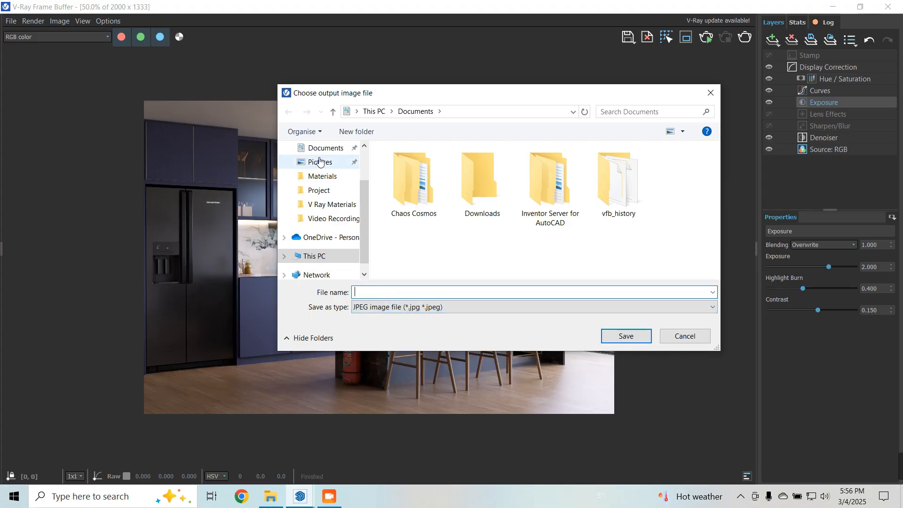
{"action": "scroll", "coordinate": [335, 180], "scroll_direction": "up", "scroll_amount": 2}
{"action": "left_click", "coordinate": [325, 172]}
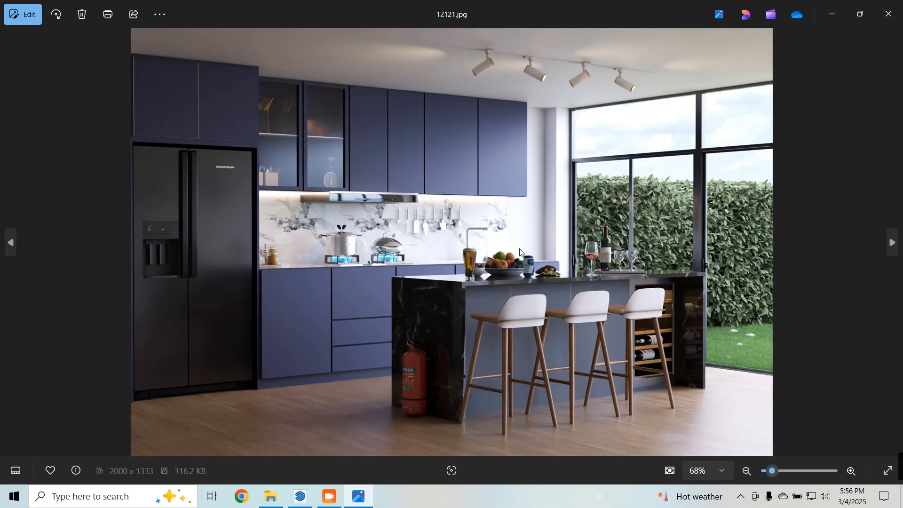
Step: Examine the saved image 12121.jpg up close in the photo viewer, including the kitchen island, stools and hedge
{"action": "scroll", "coordinate": [520, 253], "scroll_direction": "up", "scroll_amount": 3}
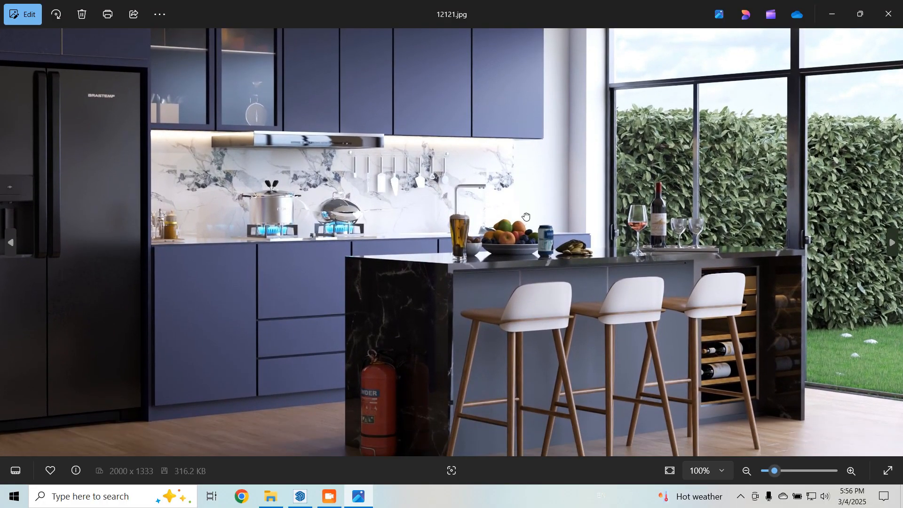
{"action": "scroll", "coordinate": [421, 293], "scroll_direction": "down", "scroll_amount": 3}
{"action": "scroll", "coordinate": [650, 317], "scroll_direction": "up", "scroll_amount": 4}
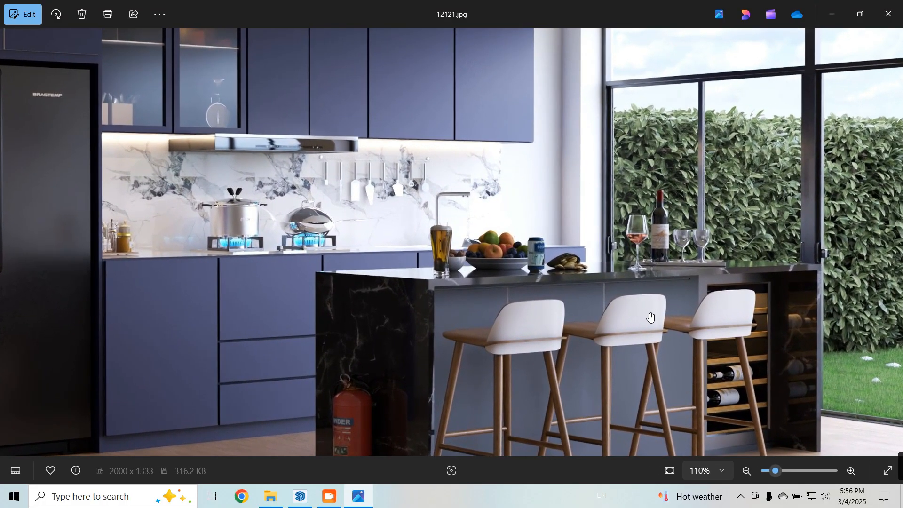
{"action": "left_click_drag", "start_coordinate": [651, 318], "coordinate": [495, 264]}
{"action": "scroll", "coordinate": [495, 264], "scroll_direction": "down", "scroll_amount": 3}
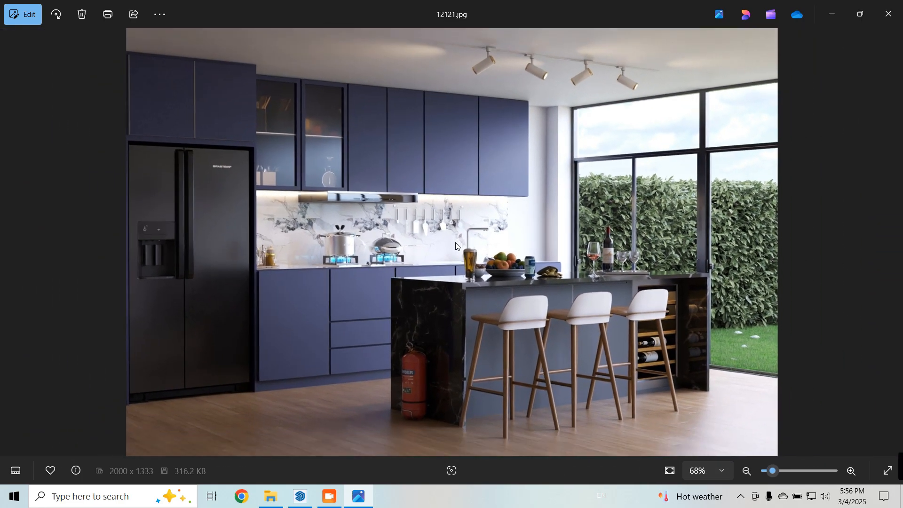